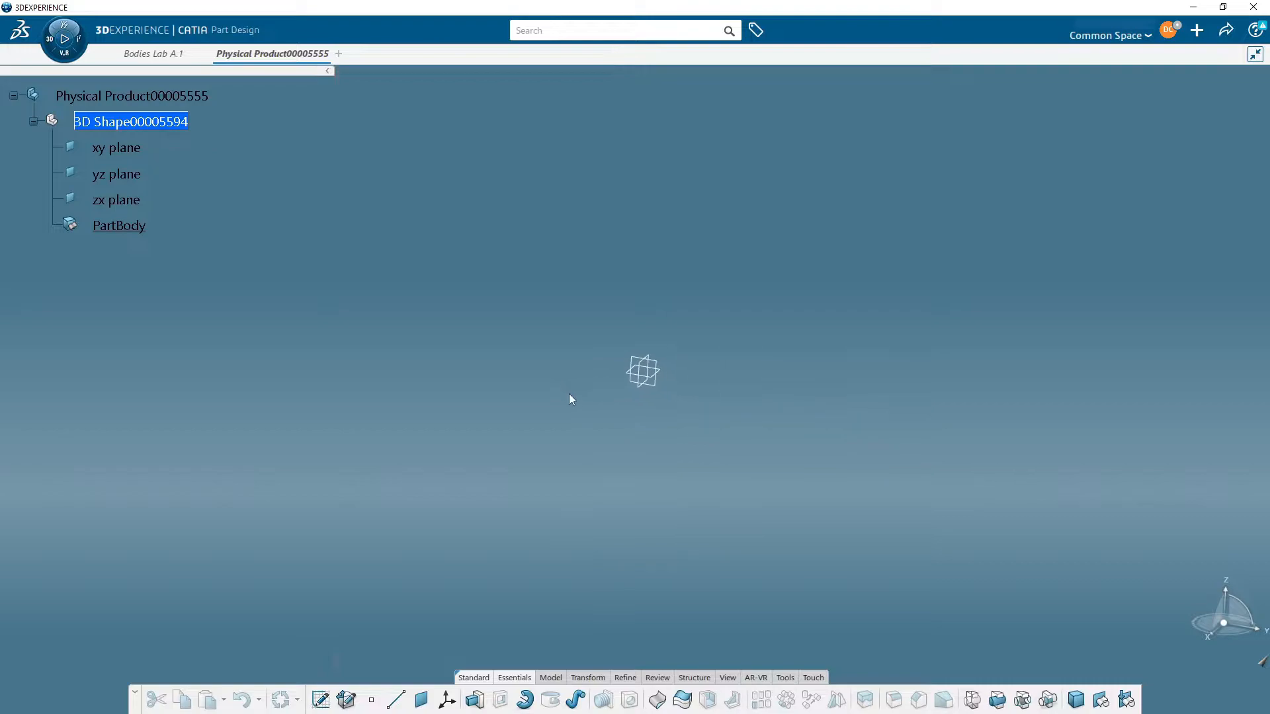
# Step: Sketch a large circle centred on the origin on the xy plane and exit the sketch
pyautogui.click(663, 376)
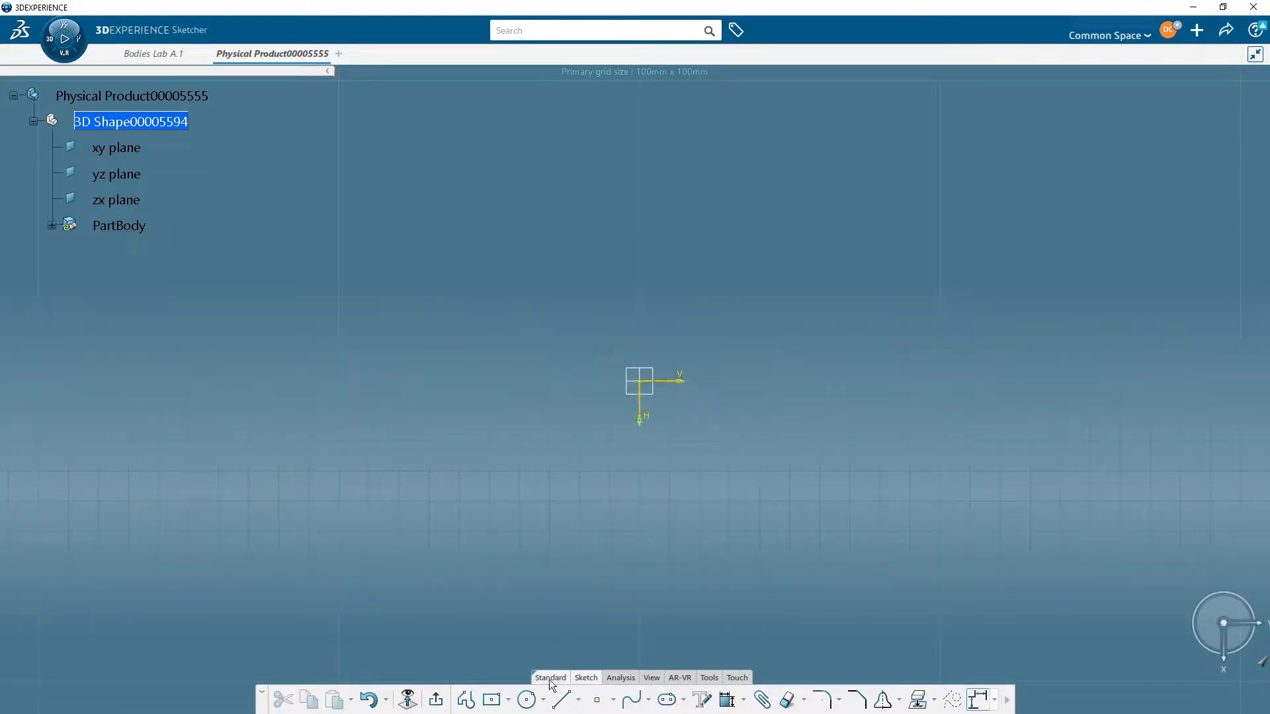
pyautogui.click(525, 701)
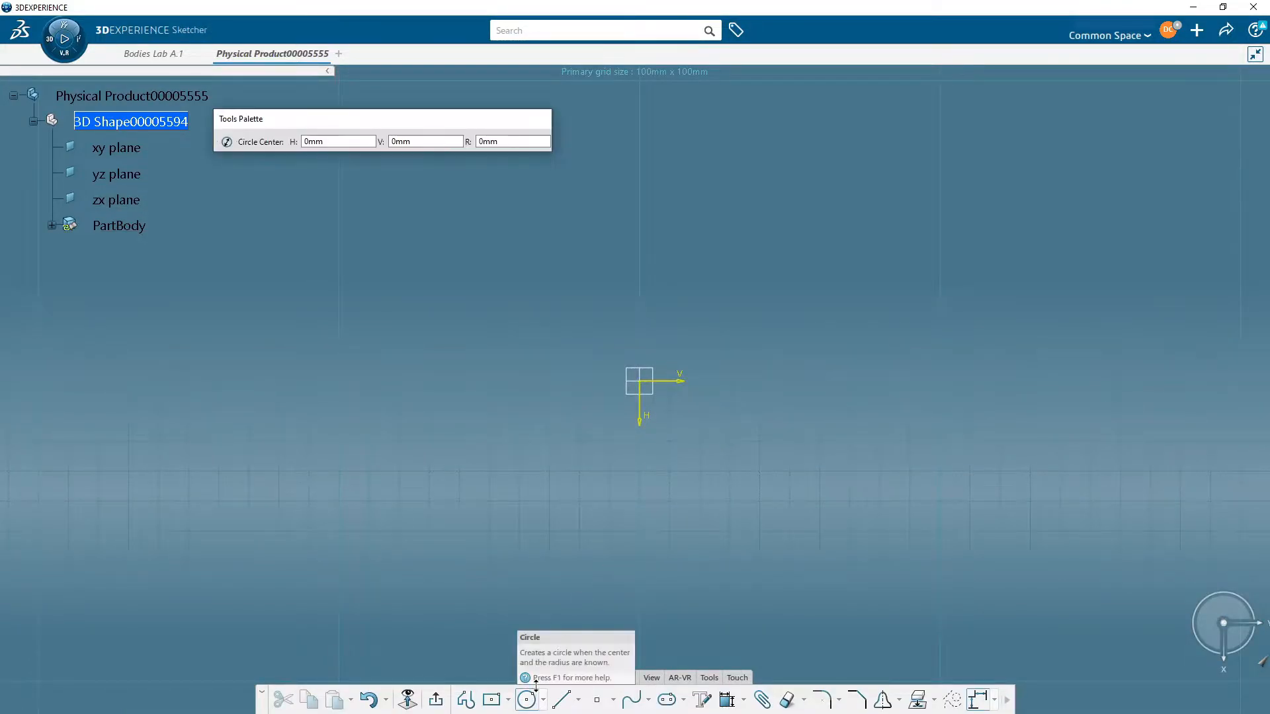
pyautogui.click(640, 382)
pyautogui.click(782, 554)
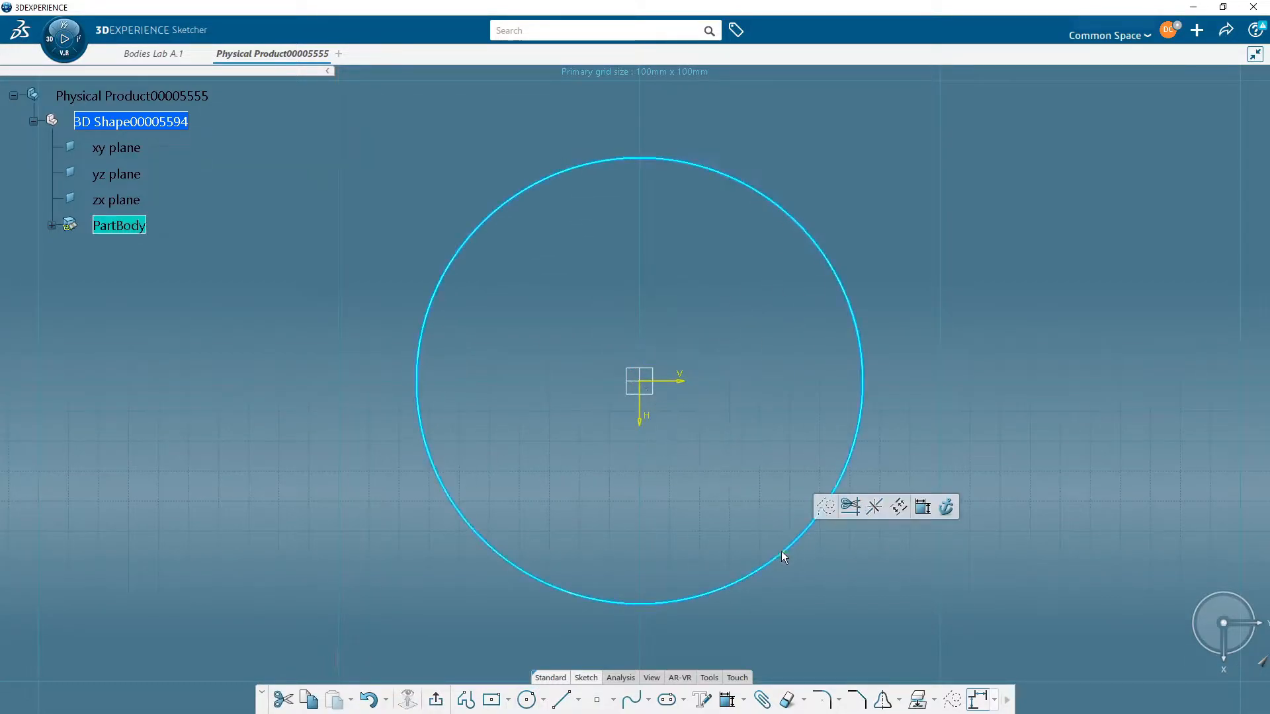
pyautogui.click(463, 700)
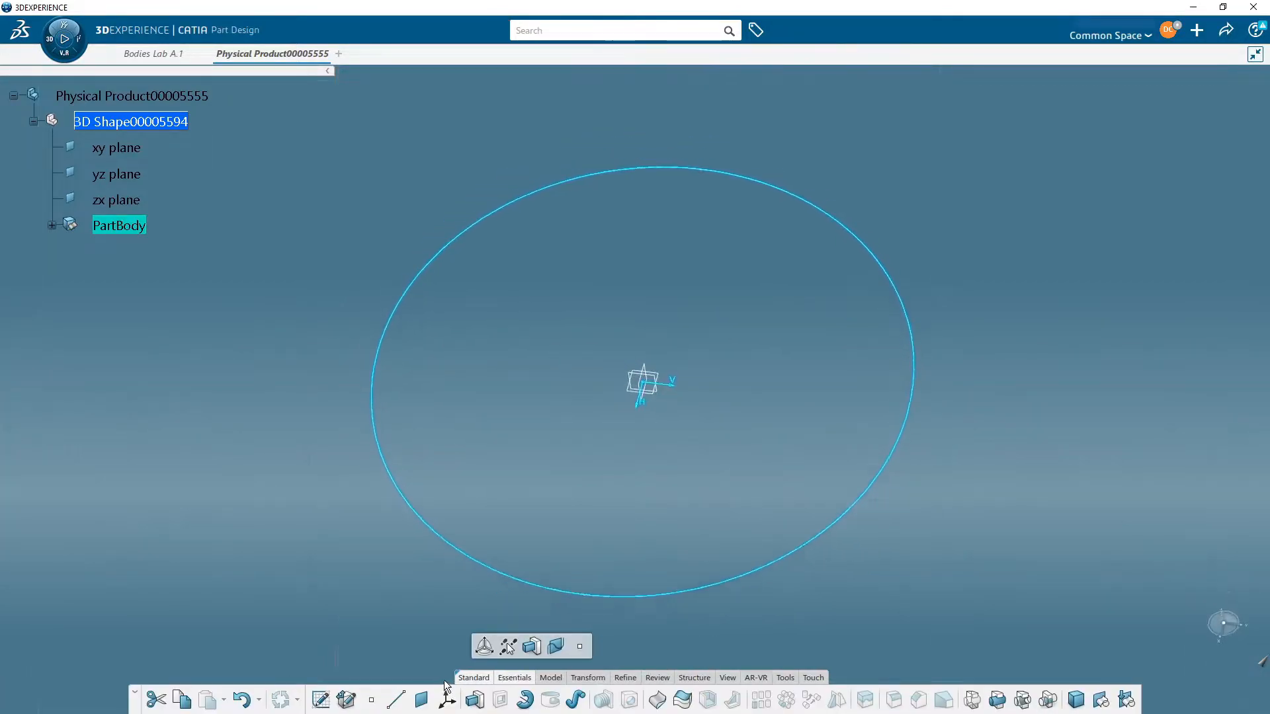
# Step: Pad the circle sketch to a length of 10 mm as a disc
pyautogui.click(474, 699)
pyautogui.write('10')
pyautogui.press('Return')
# Step: On the disc's top face, sketch a circle of about 5.2 mm radius centred on the H axis near the rim
pyautogui.moveTo(801, 541); pyautogui.dragTo(750, 546, button='middle')
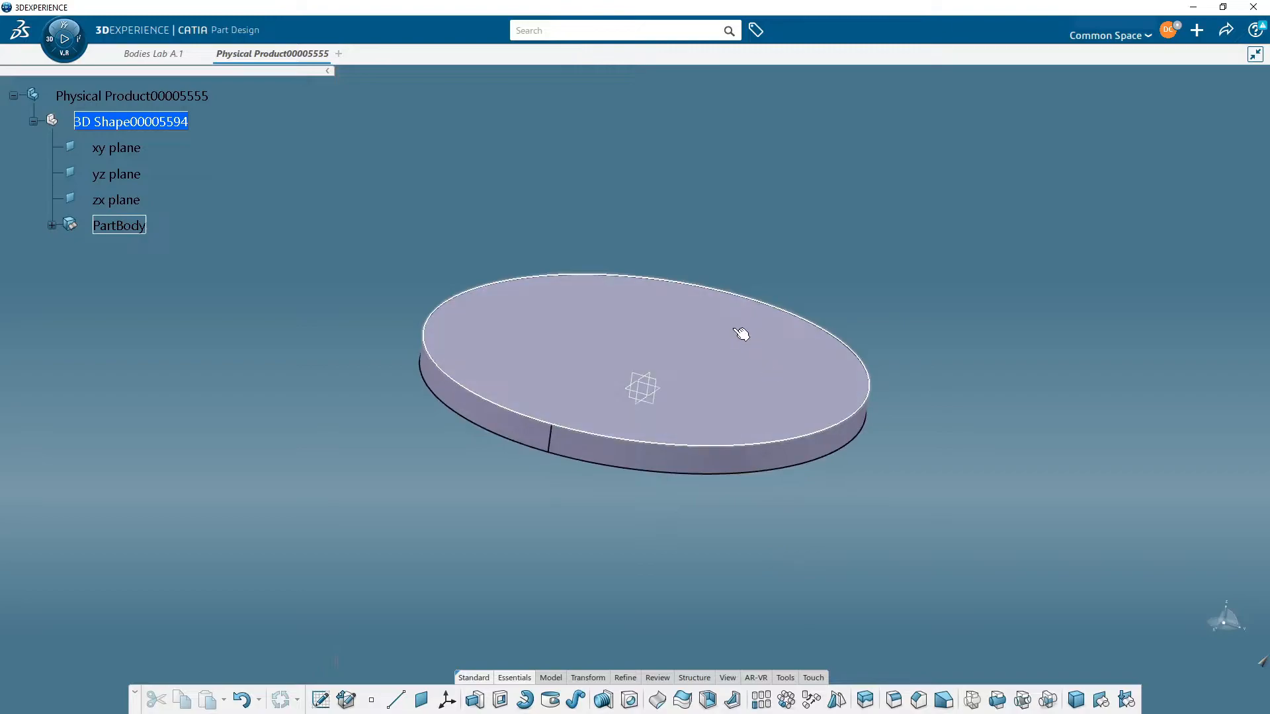
pyautogui.click(664, 302)
pyautogui.click(747, 255)
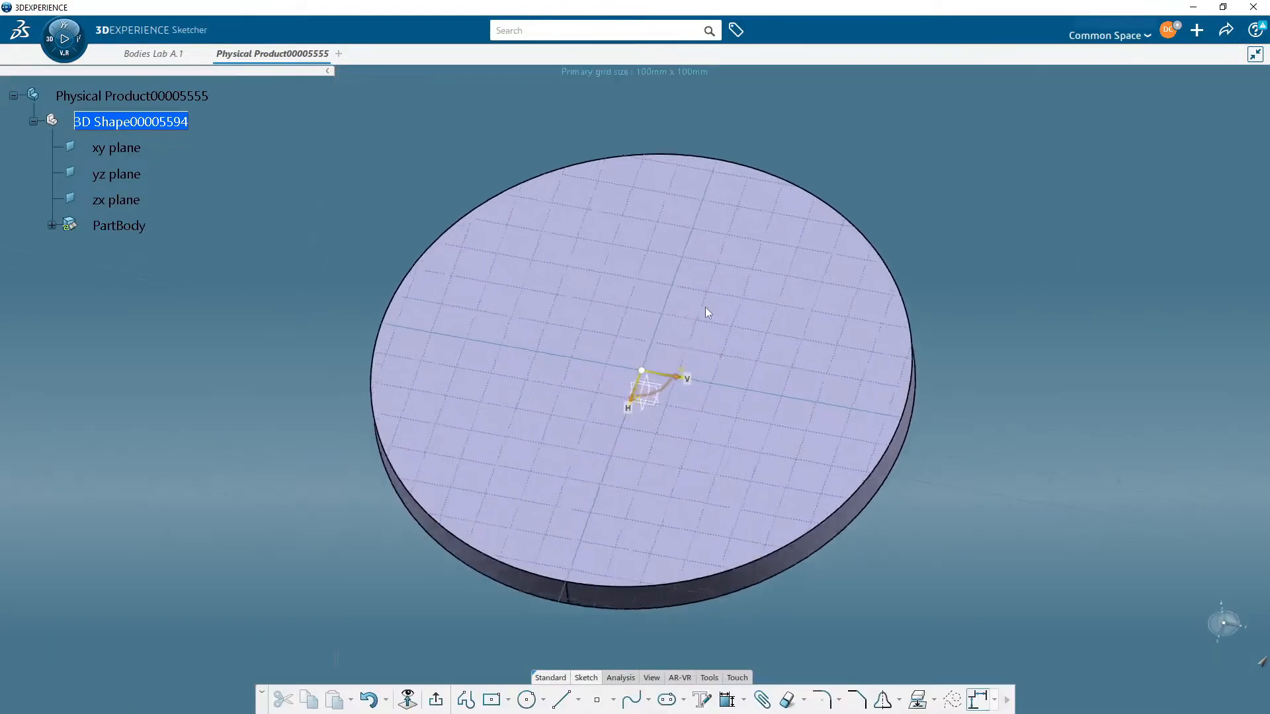
pyautogui.click(526, 703)
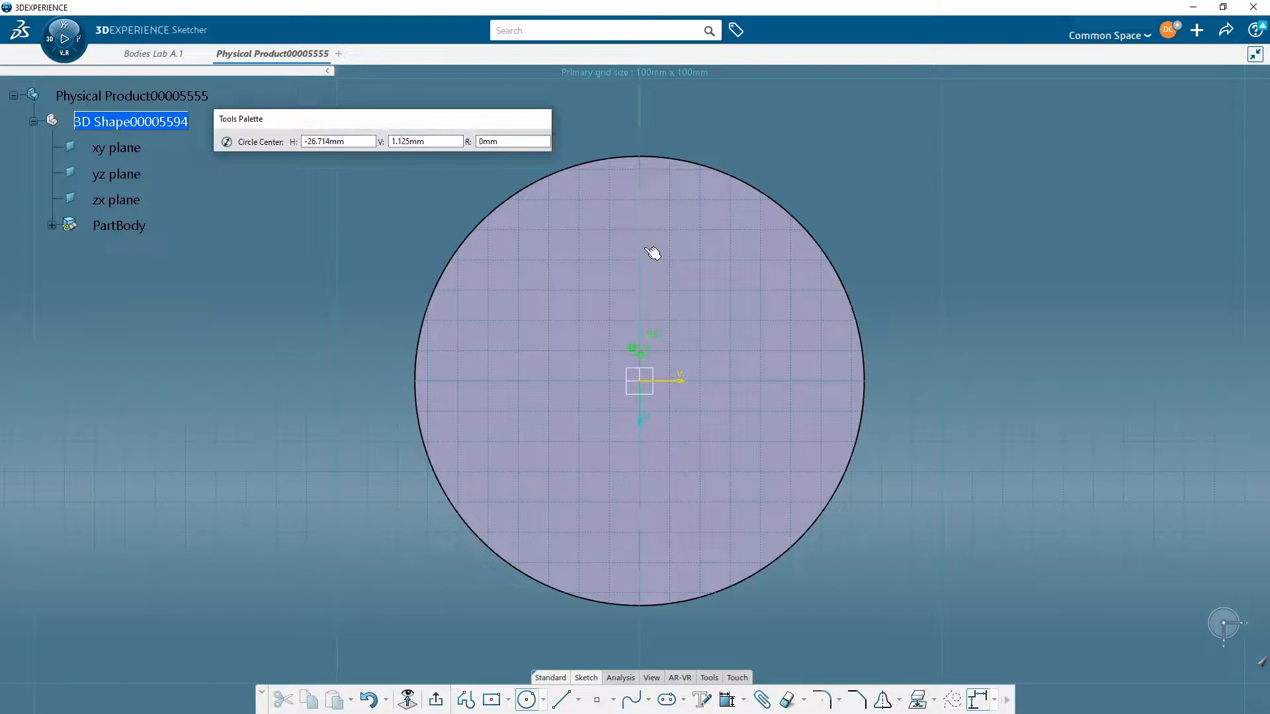
pyautogui.click(639, 190)
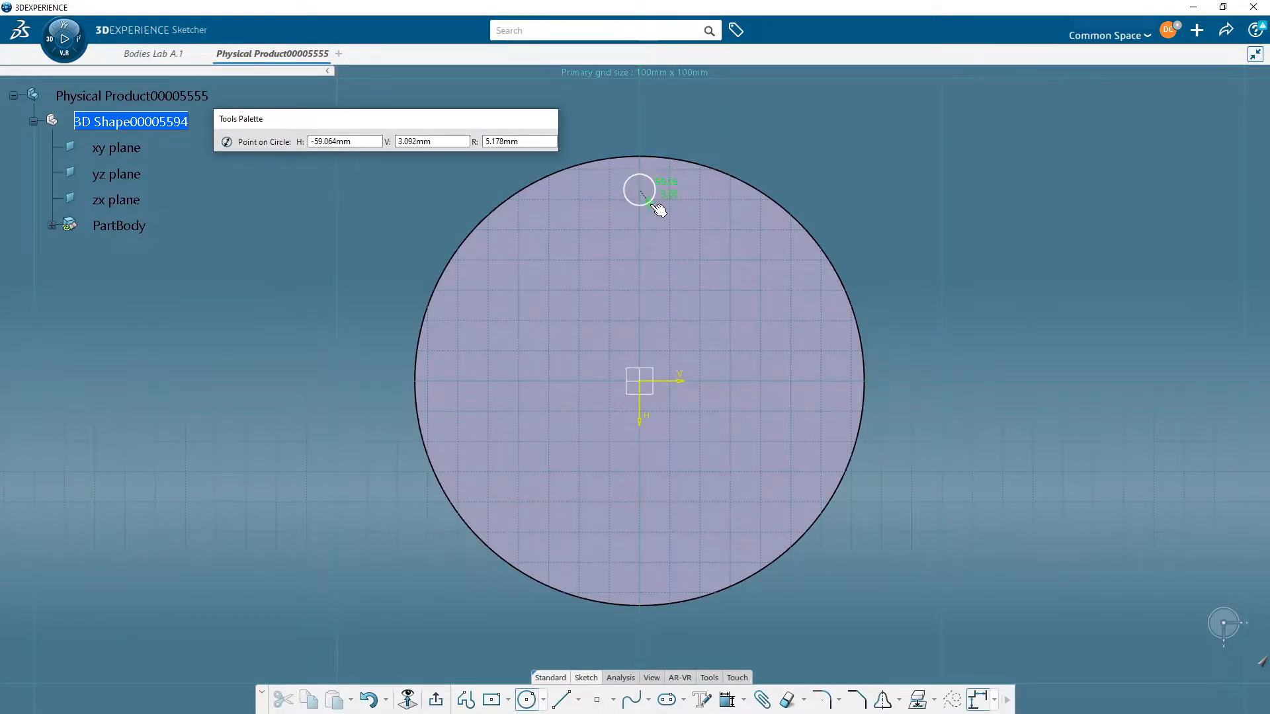
pyautogui.click(652, 203)
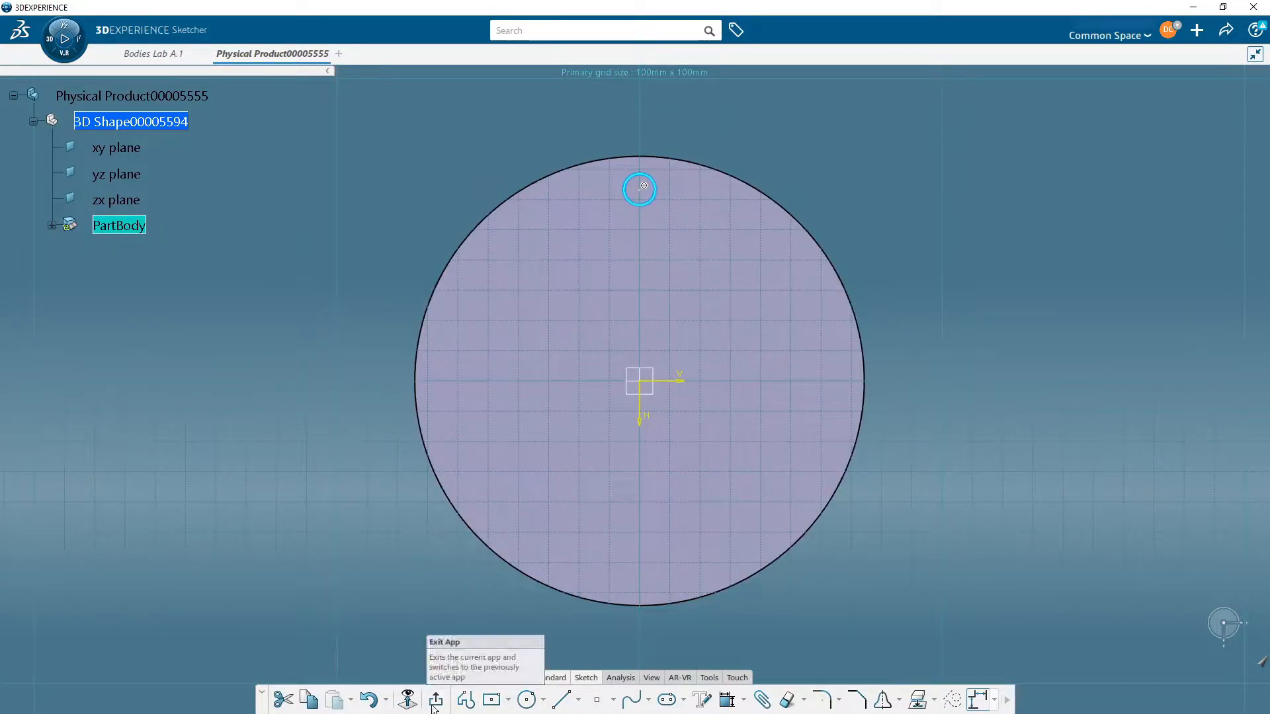
pyautogui.click(437, 698)
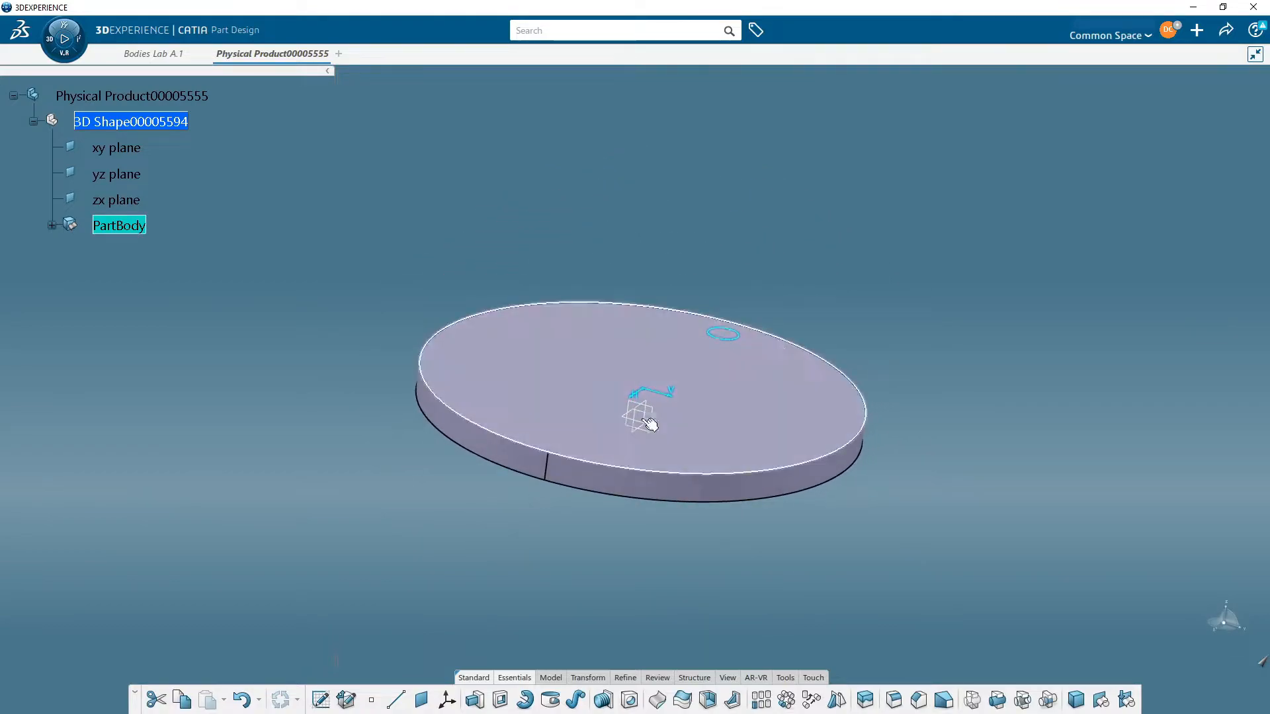
# Step: Pad the small circle to a length of 16 mm to form a pin
pyautogui.click(475, 699)
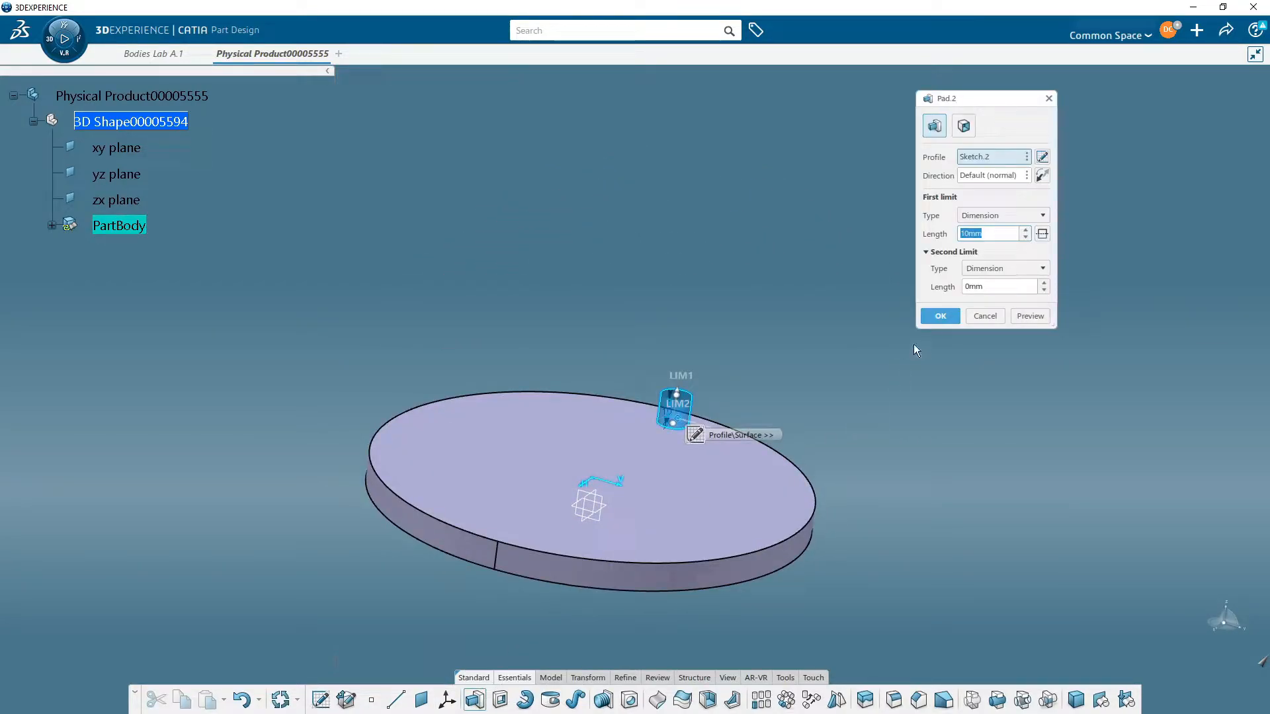
pyautogui.write('16')
pyautogui.press('Return')
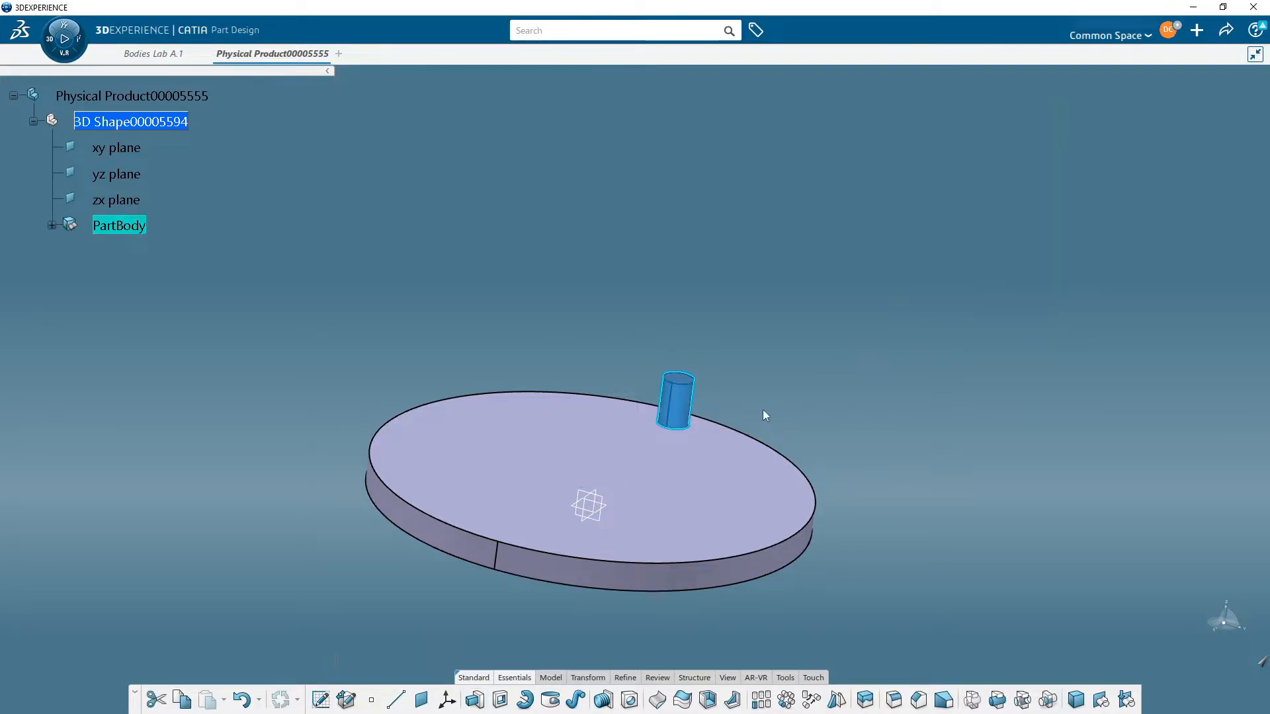
# Step: Start a sketch on the pin's top face and draw a circle wider than the pin, outside the disc outline
pyautogui.click(700, 365)
pyautogui.click(687, 384)
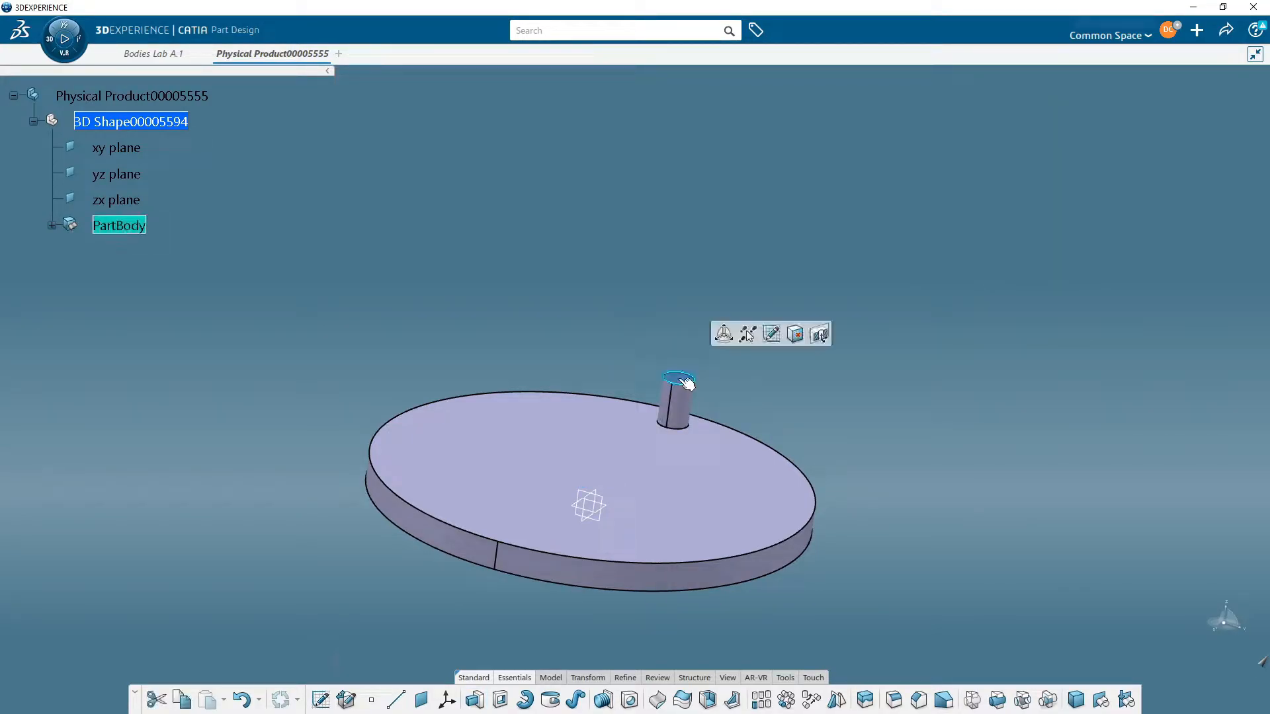
pyautogui.click(769, 334)
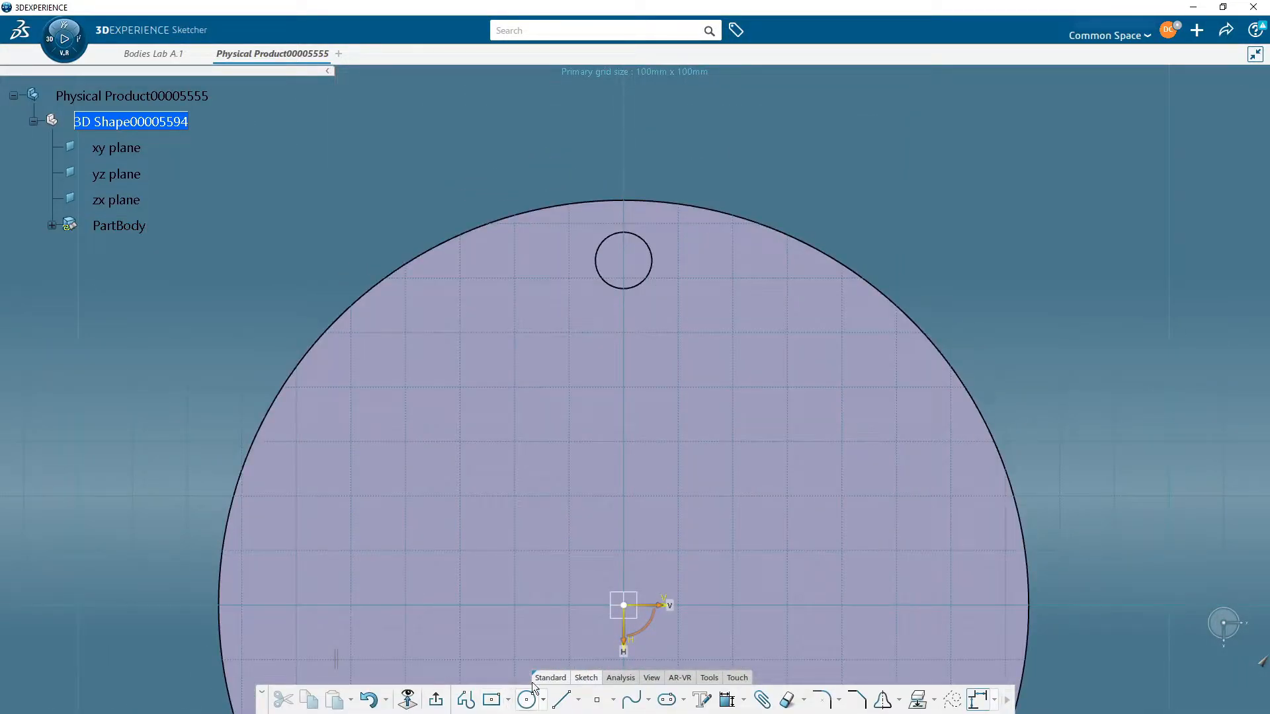
pyautogui.click(527, 699)
pyautogui.click(895, 183)
pyautogui.click(922, 226)
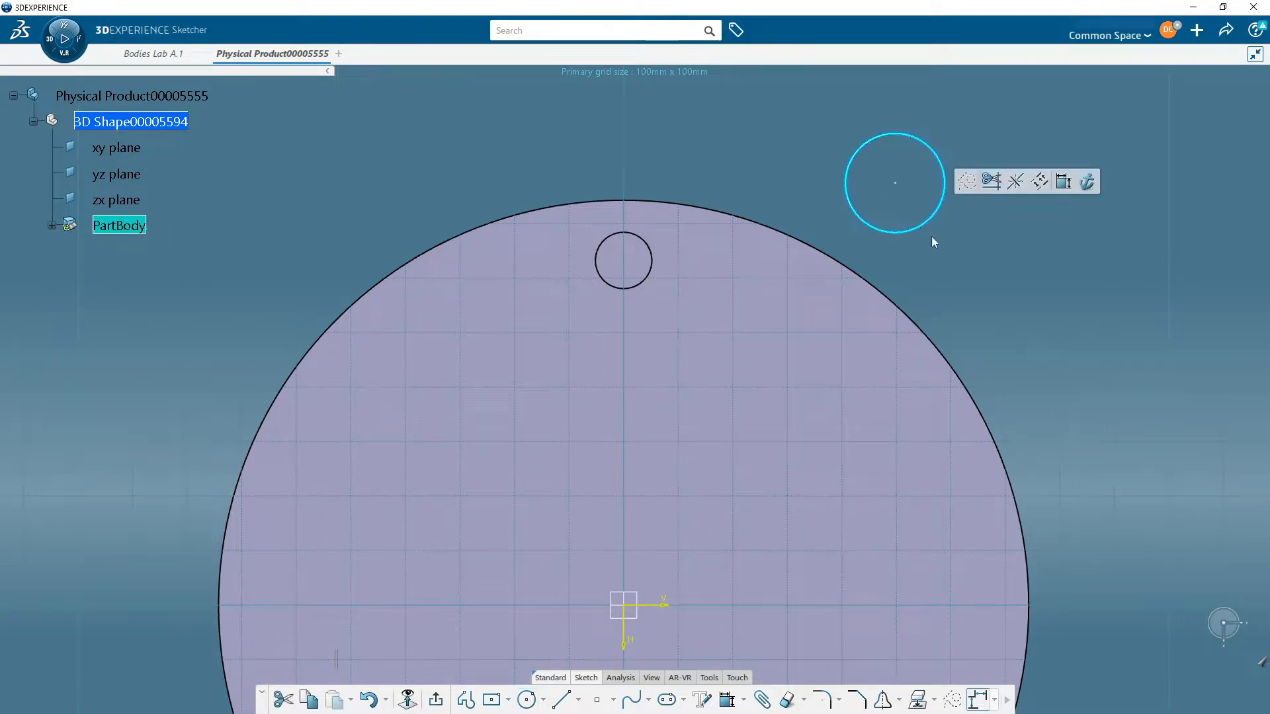
# Step: Constrain the new circle to be concentric with the pin's circular edge and exit the sketch
pyautogui.click(1064, 182)
pyautogui.press('Escape')
pyautogui.click(944, 198)
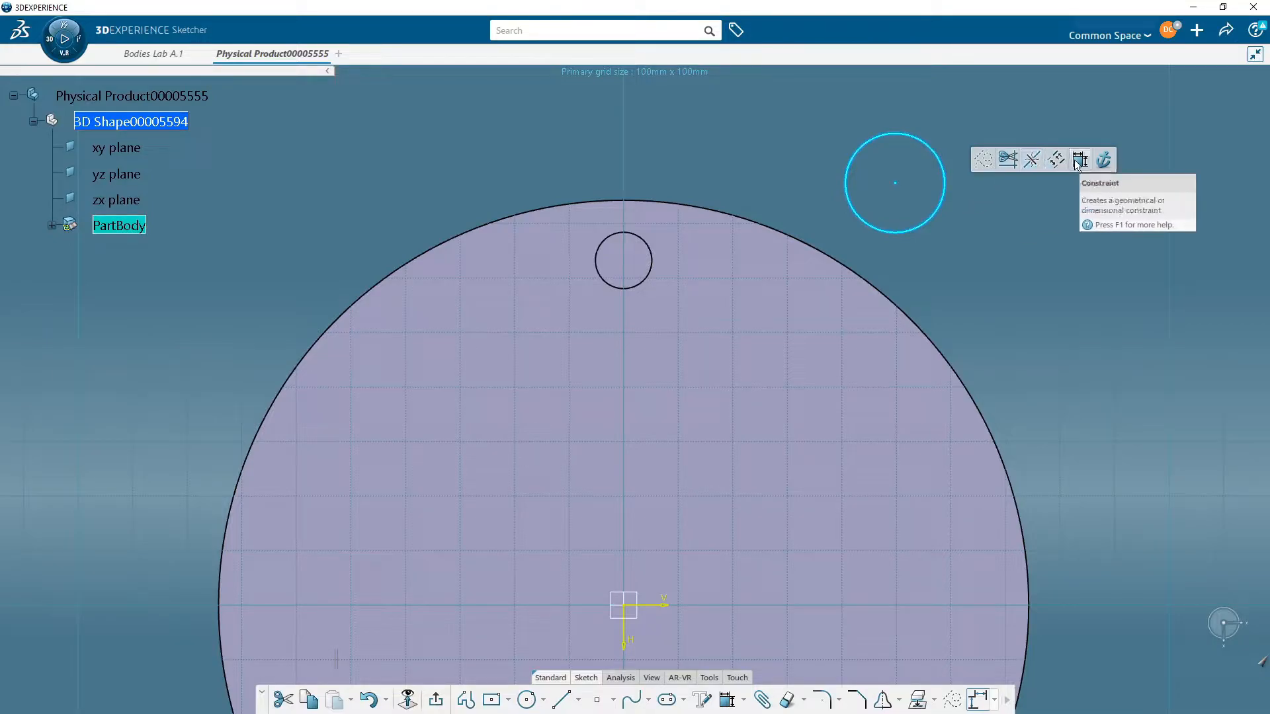
pyautogui.click(1075, 161)
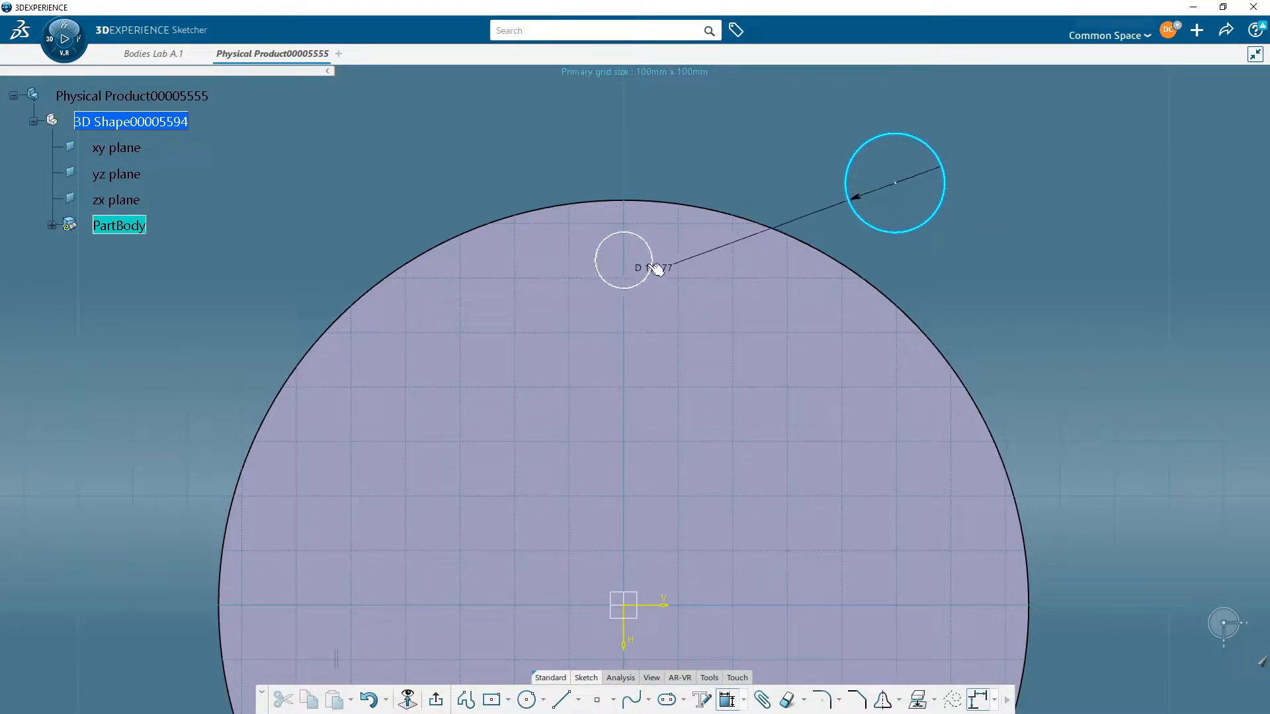
pyautogui.click(659, 270)
pyautogui.rightClick(740, 139)
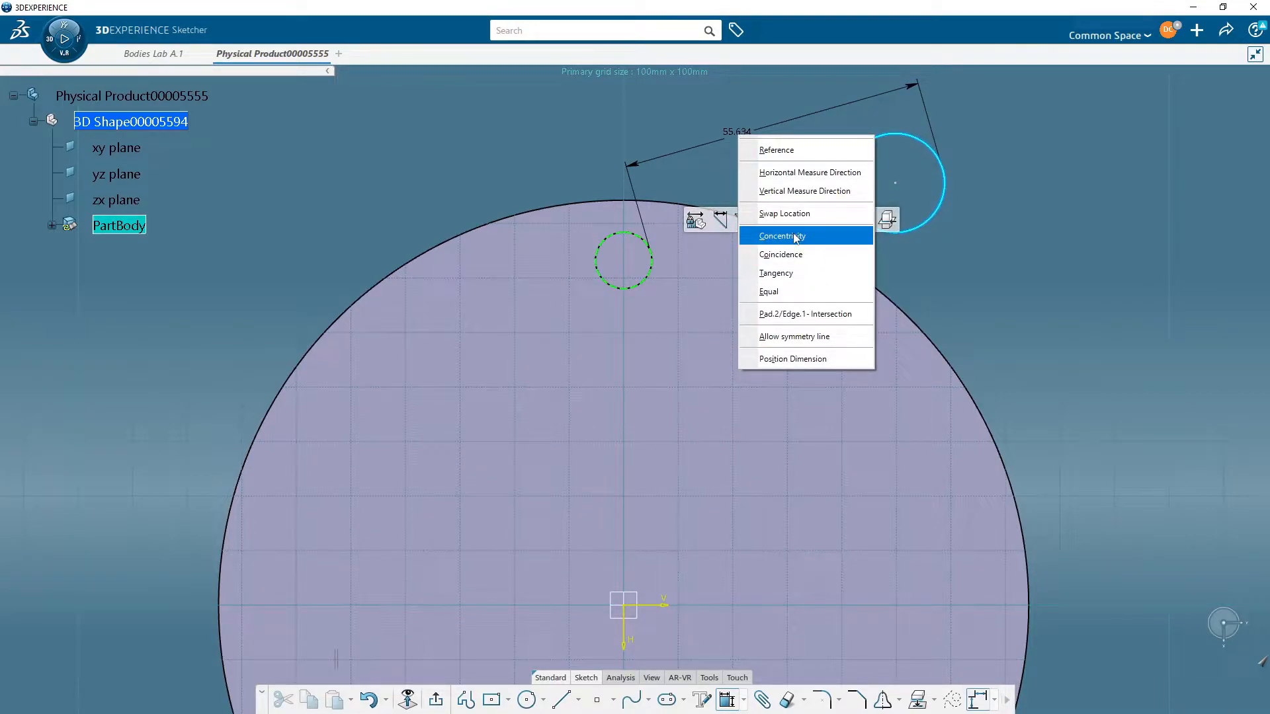
pyautogui.click(794, 236)
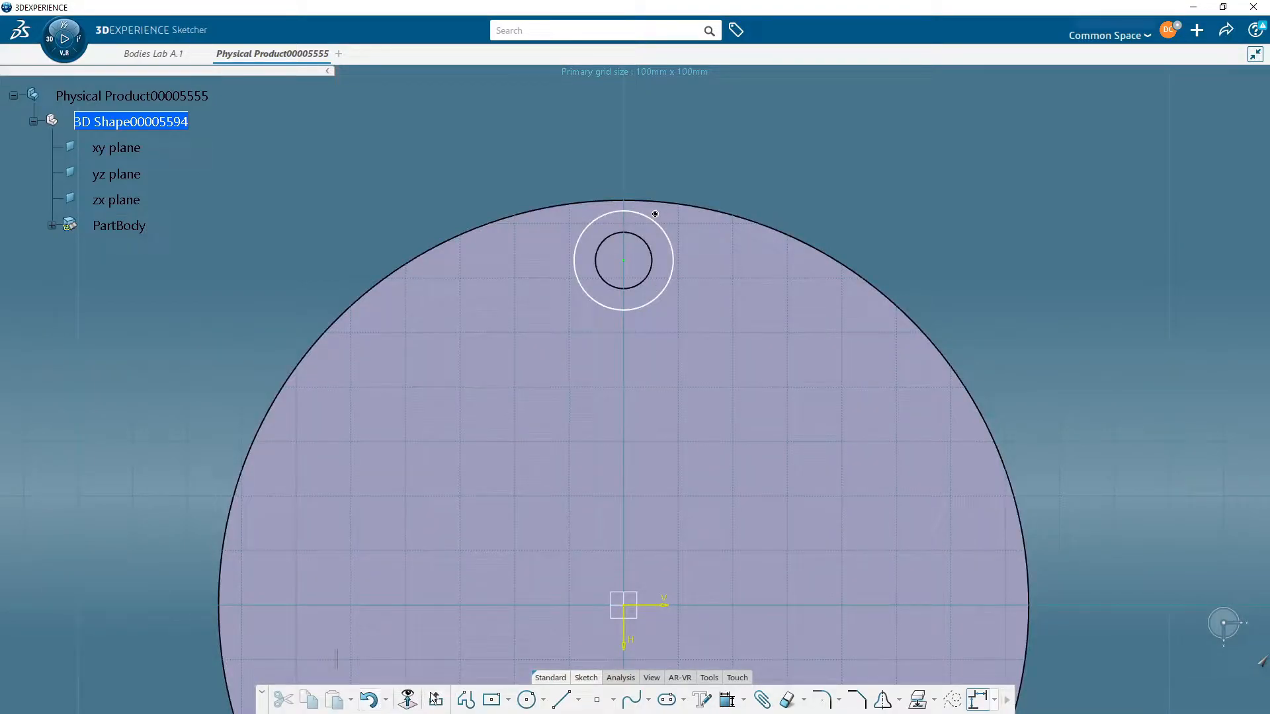
pyautogui.click(435, 699)
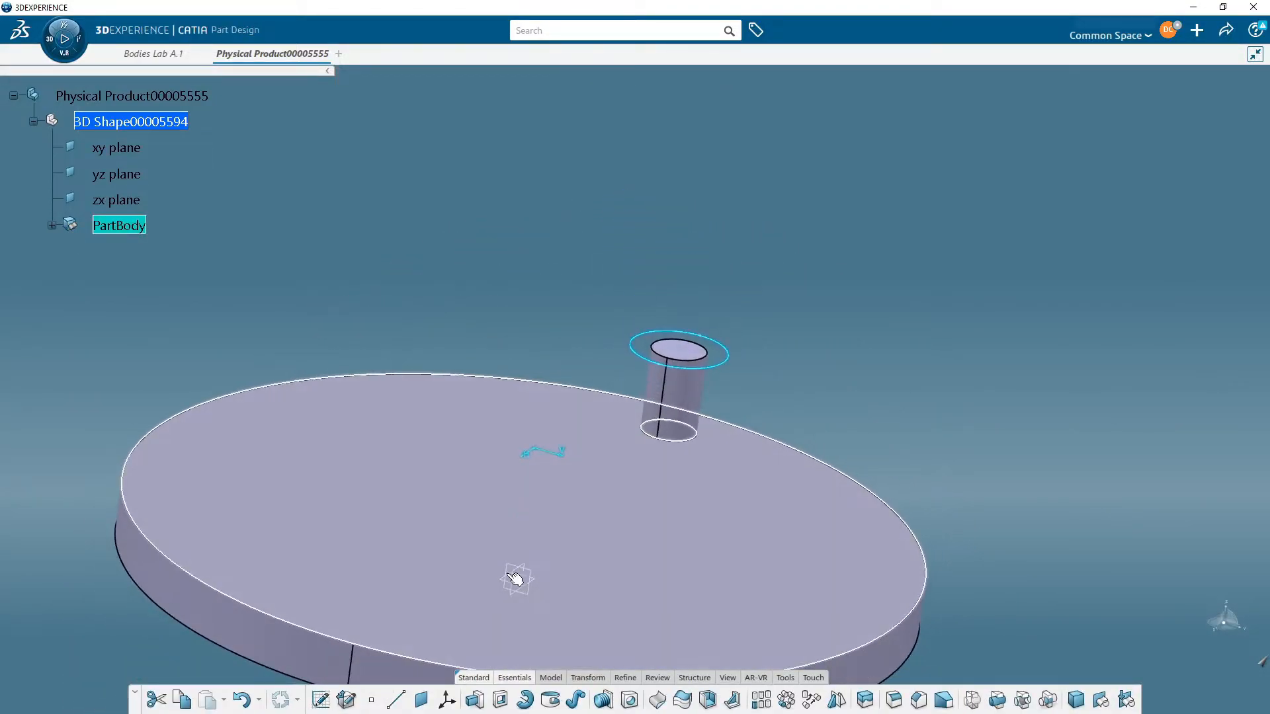
# Step: Pad the concentric circle to a length of 10 mm as the pin's head
pyautogui.click(476, 701)
pyautogui.write('10')
pyautogui.press('Return')
# Step: Fillet the top and bottom edges of the pin's head with a 3 mm radius
pyautogui.click(812, 376)
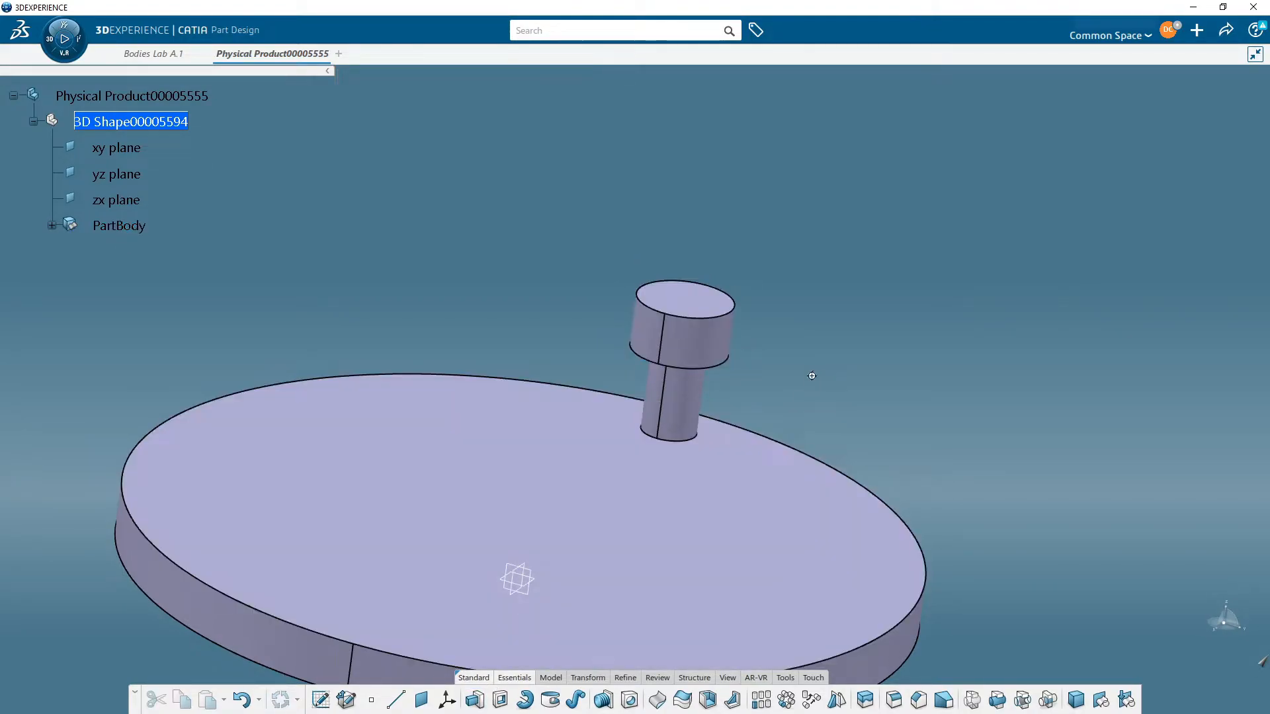
pyautogui.moveTo(811, 375); pyautogui.dragTo(782, 315, button='middle')
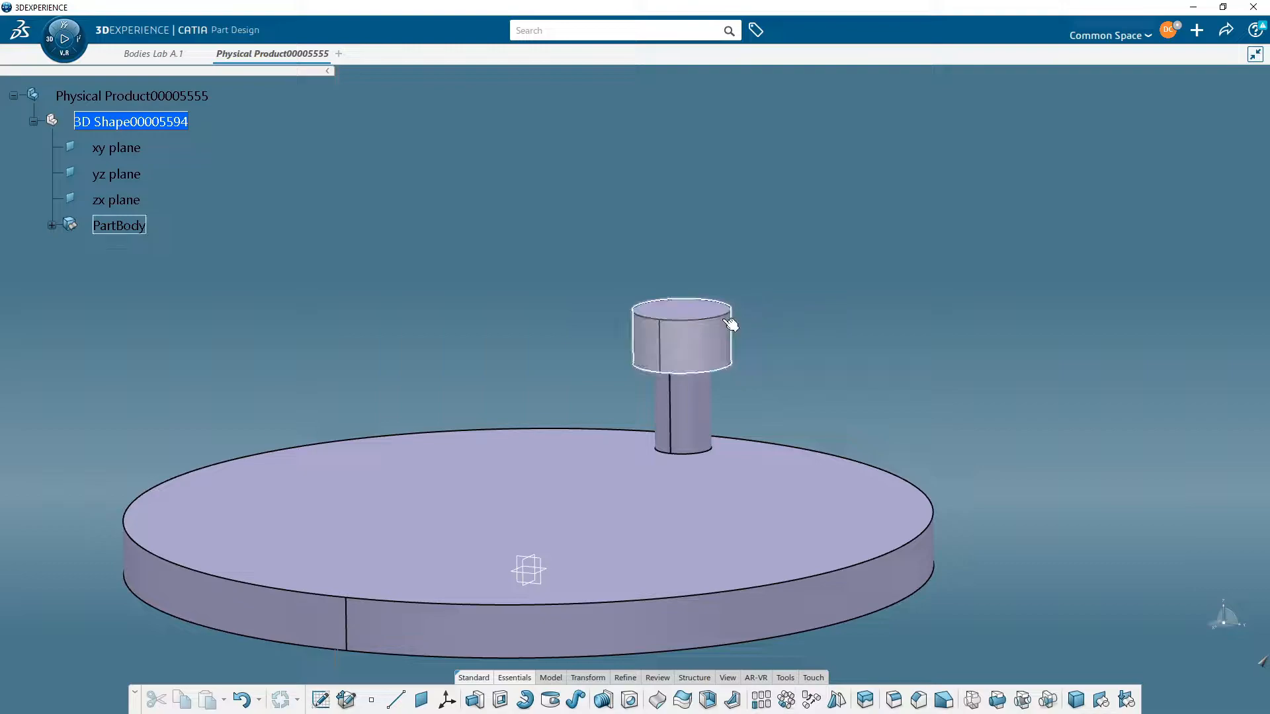
pyautogui.click(894, 702)
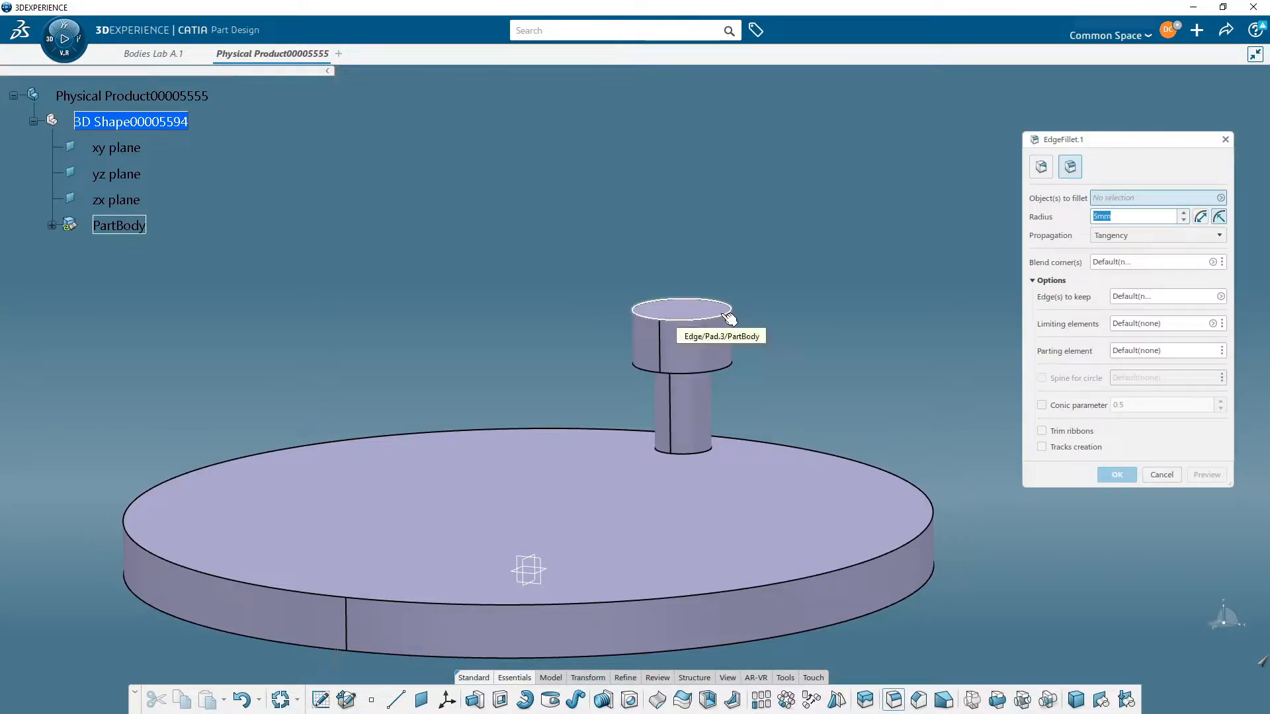
pyautogui.click(728, 318)
pyautogui.click(808, 365)
pyautogui.write('3')
pyautogui.press('Return')
# Step: Fillet the edge where the pin meets the disc with a 5 mm radius
pyautogui.moveTo(809, 351); pyautogui.dragTo(798, 274, button='middle')
pyautogui.moveTo(831, 430); pyautogui.dragTo(755, 415, button='middle')
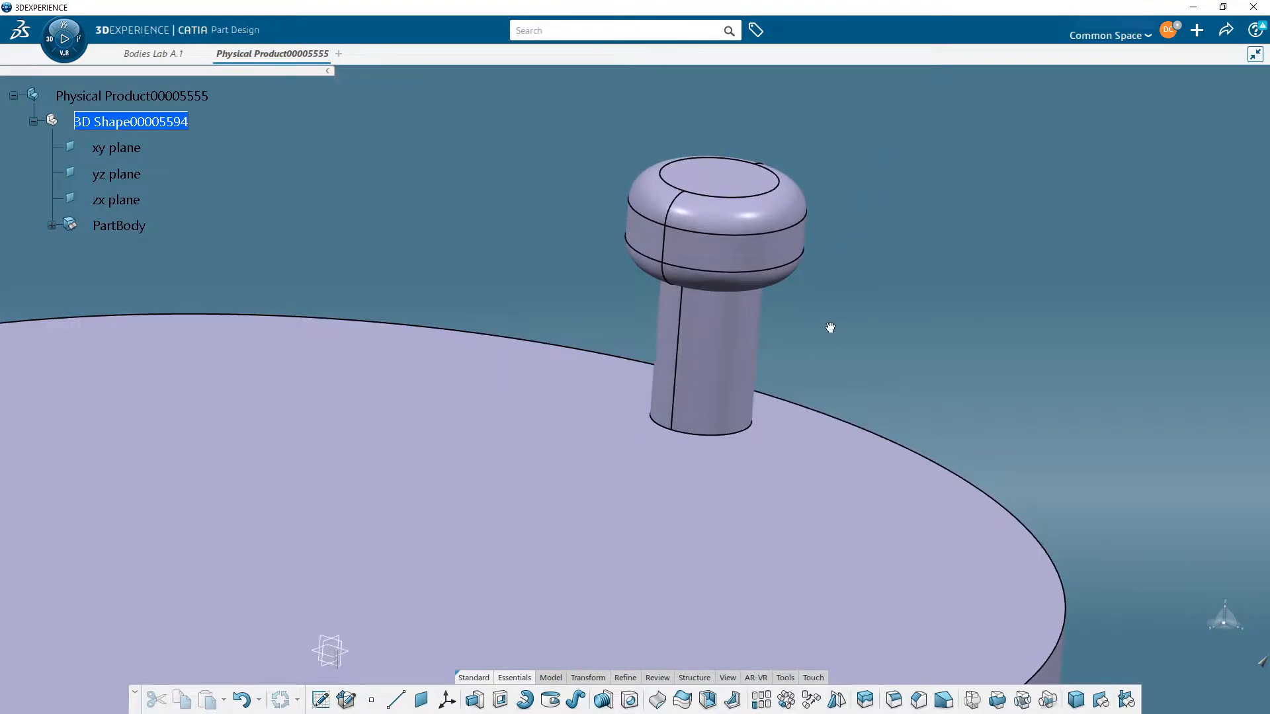
pyautogui.moveTo(830, 327); pyautogui.dragTo(801, 345, button='middle')
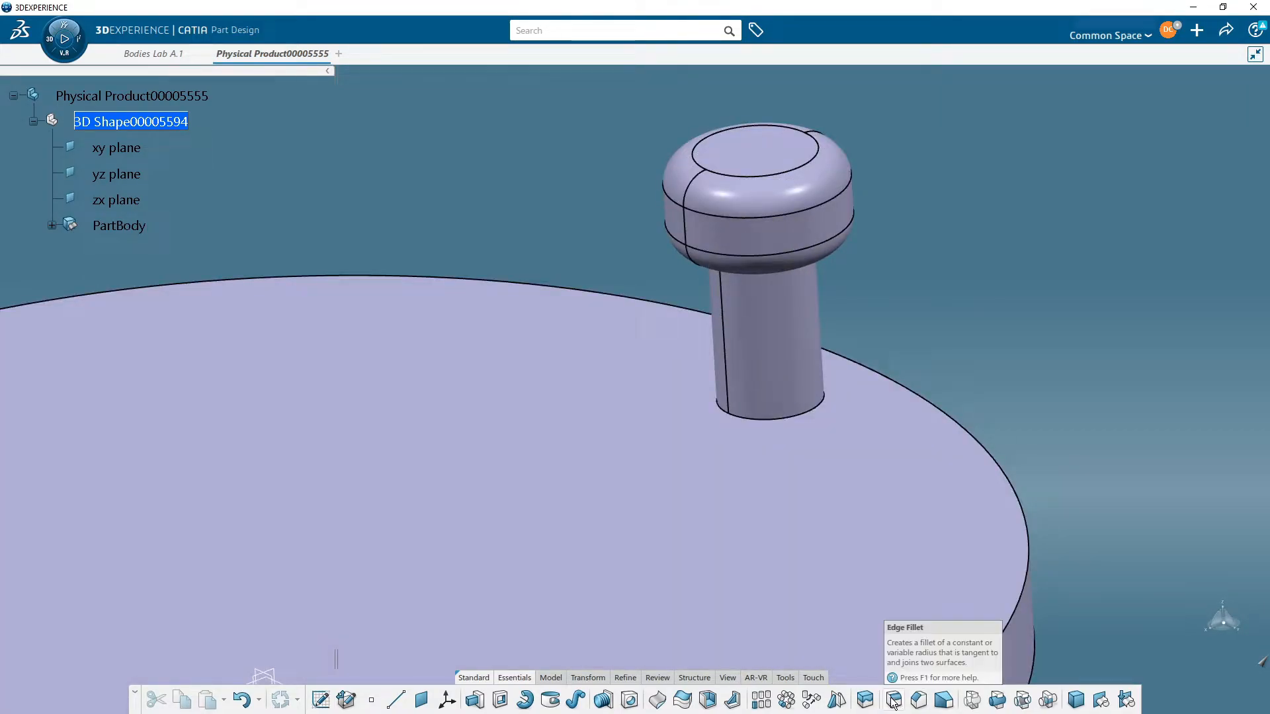
pyautogui.click(894, 700)
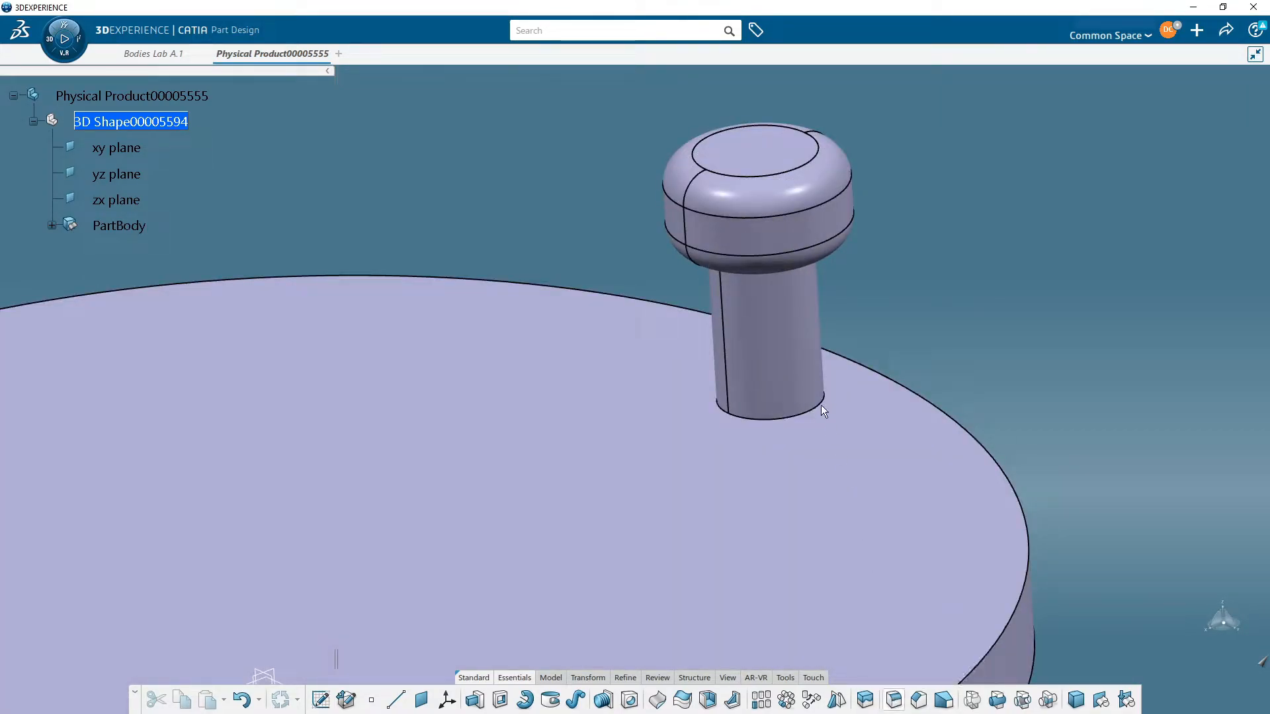
pyautogui.click(821, 408)
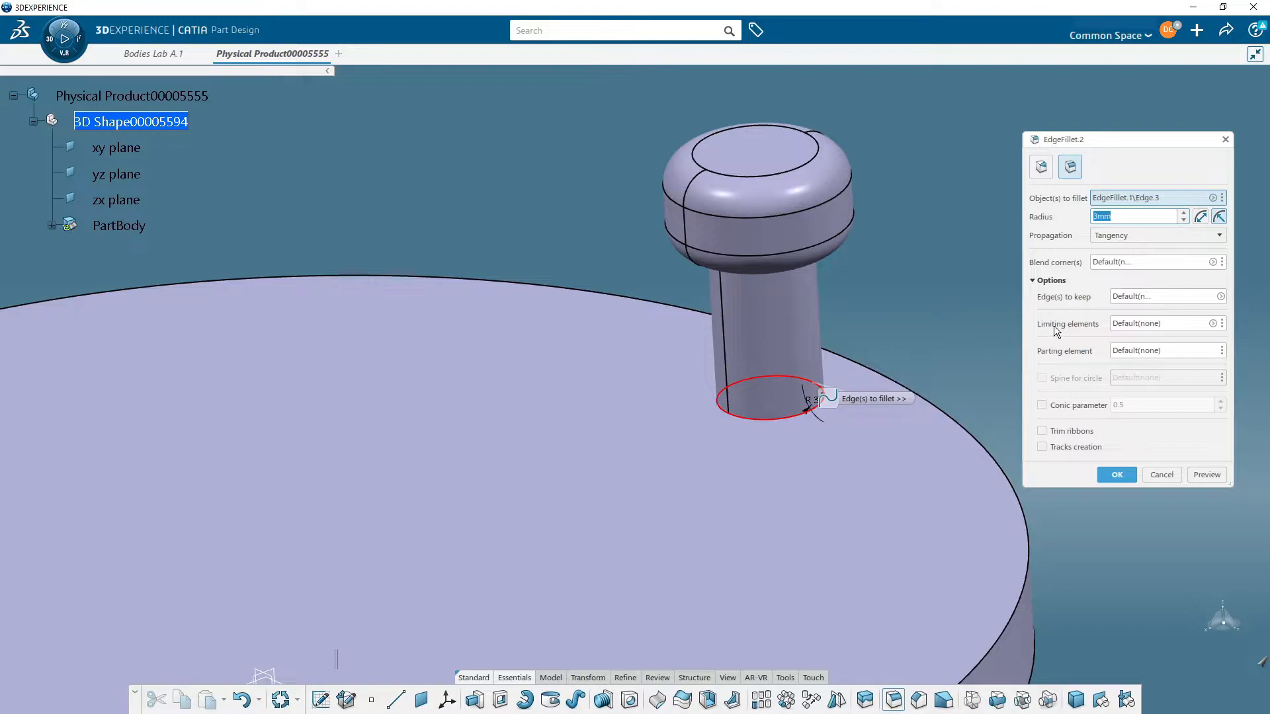
pyautogui.moveTo(751, 425); pyautogui.dragTo(831, 388, button='middle')
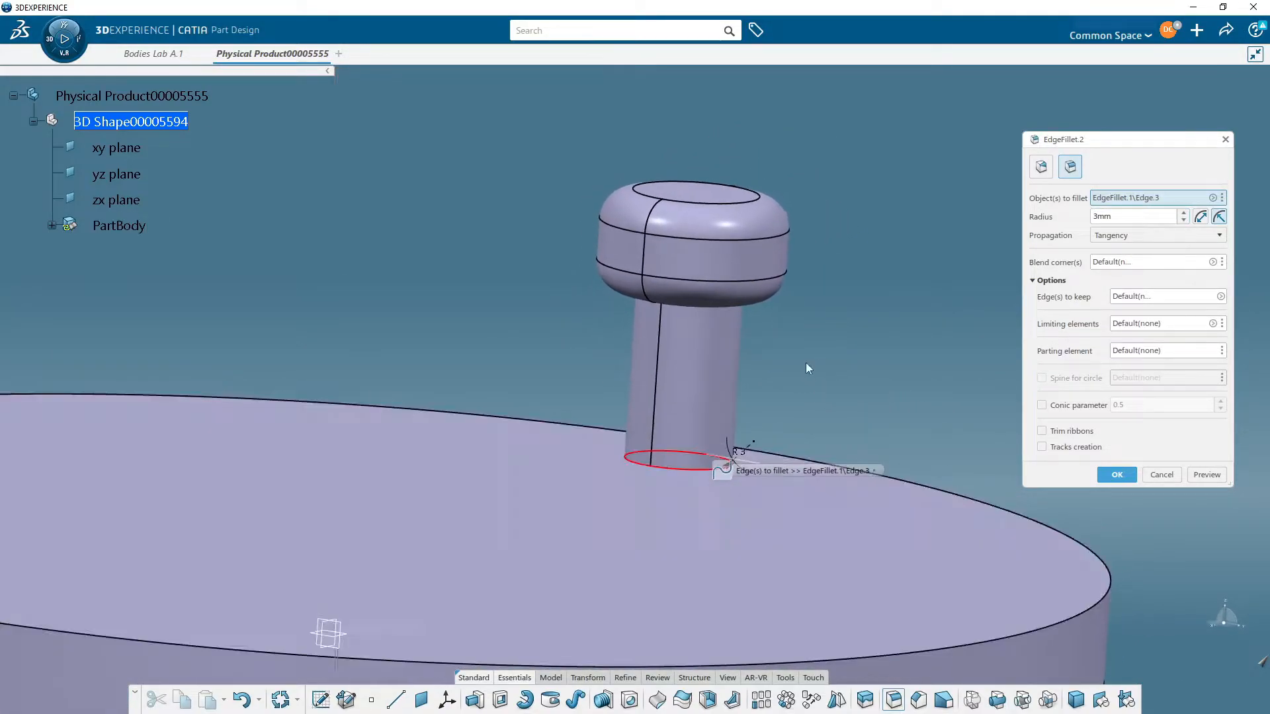
pyautogui.moveTo(903, 335); pyautogui.dragTo(746, 429, button='middle')
pyautogui.click(1124, 218)
pyautogui.write('5')
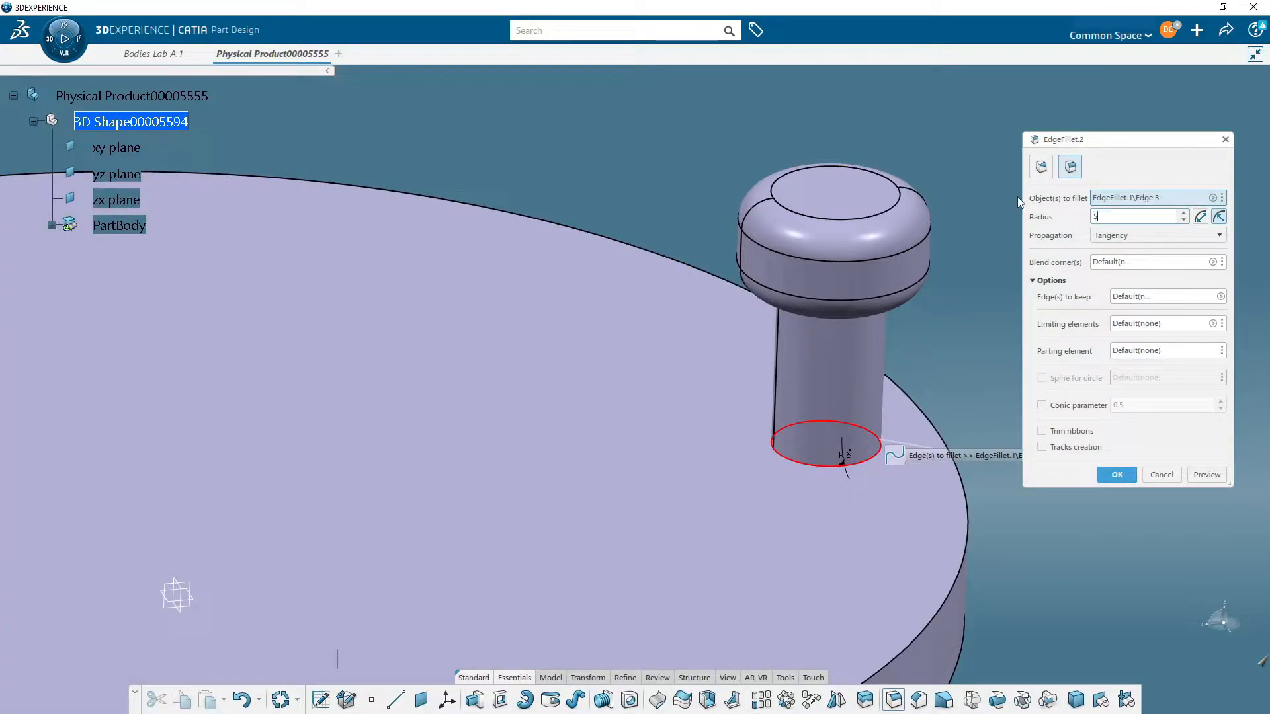
pyautogui.press('Return')
# Step: Save the part locally
pyautogui.click(1023, 420)
pyautogui.moveTo(1023, 419); pyautogui.dragTo(942, 343, button='middle')
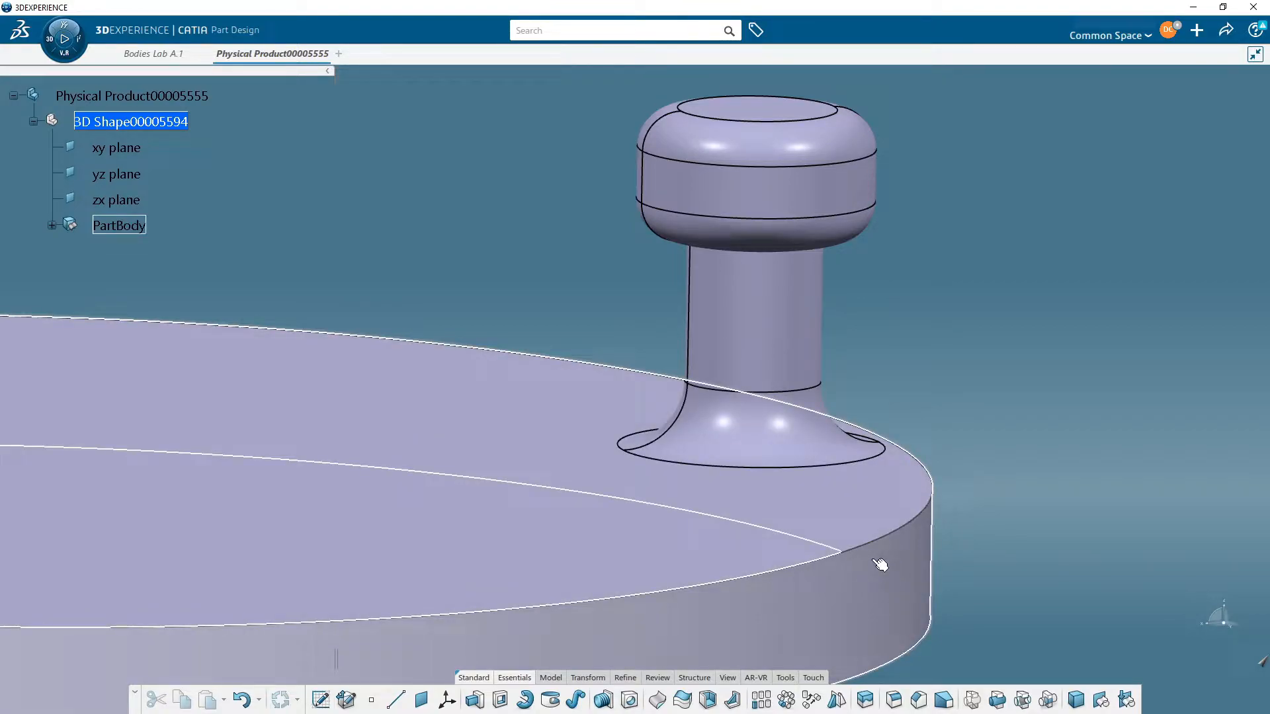
pyautogui.moveTo(764, 601); pyautogui.dragTo(747, 575, button='middle')
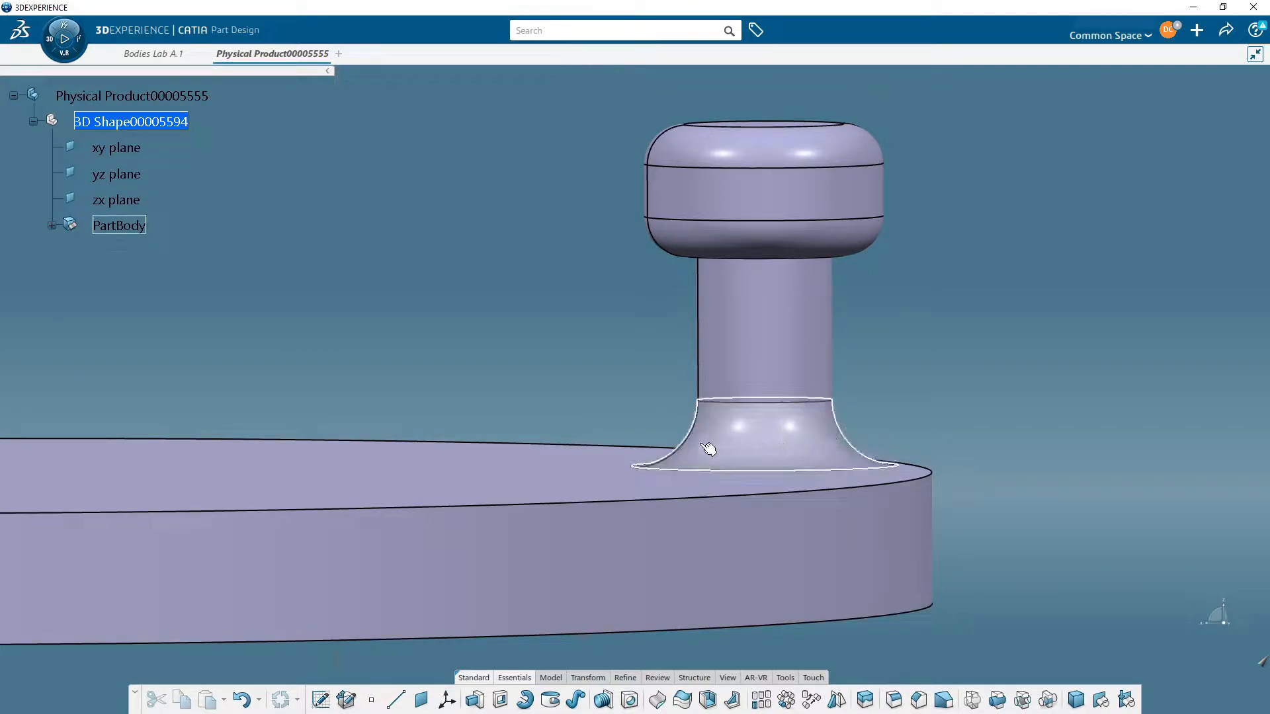
pyautogui.moveTo(679, 435); pyautogui.dragTo(694, 474, button='middle')
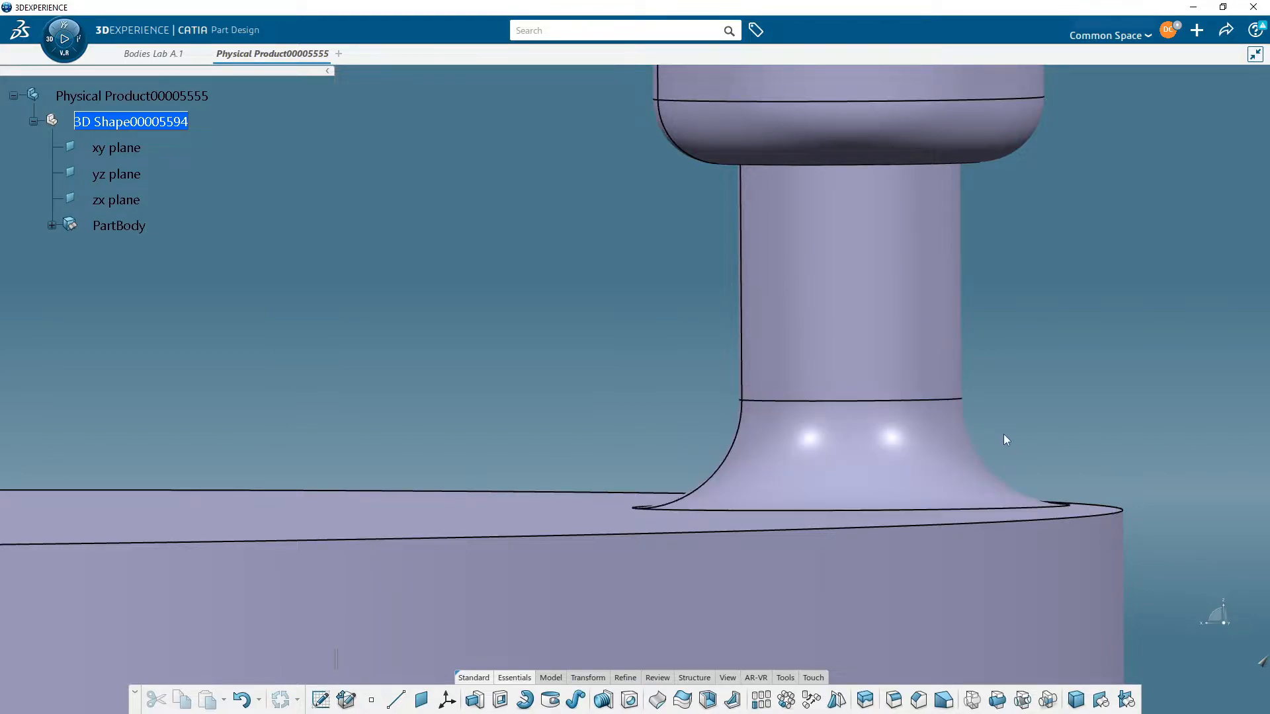
pyautogui.moveTo(778, 428); pyautogui.dragTo(666, 358, button='middle')
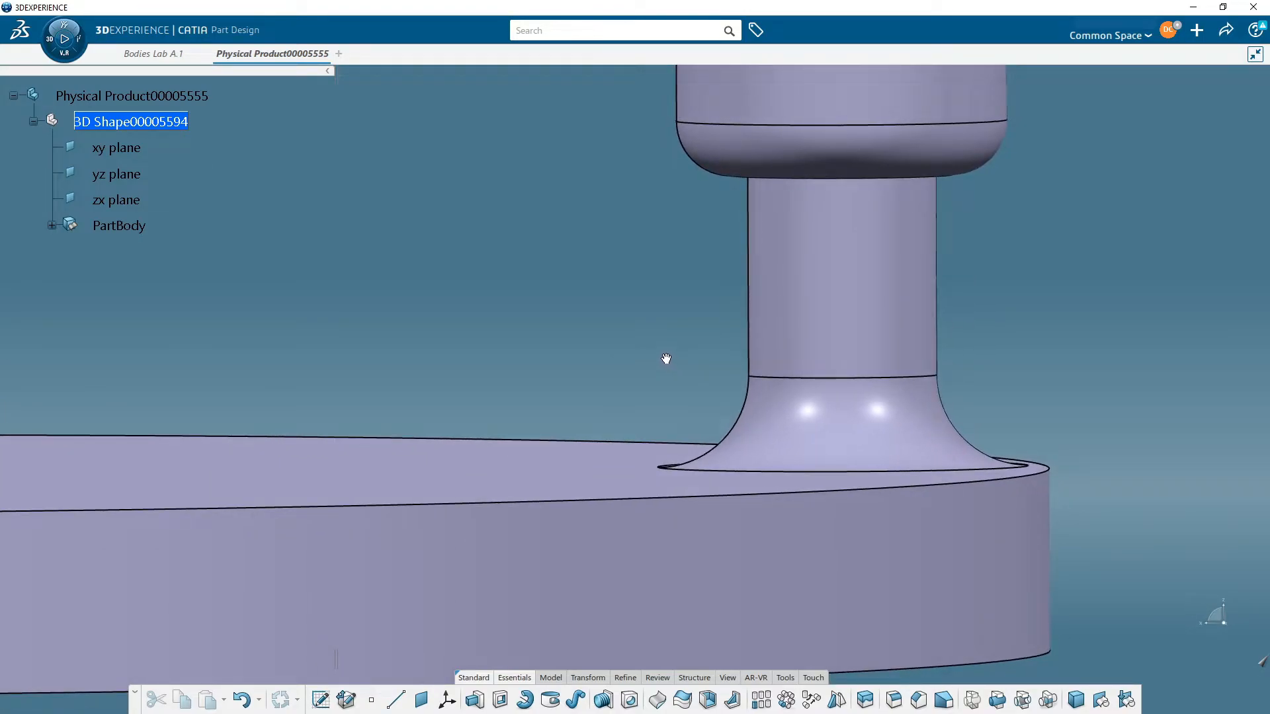
pyautogui.hotkey('ctrl', 's')
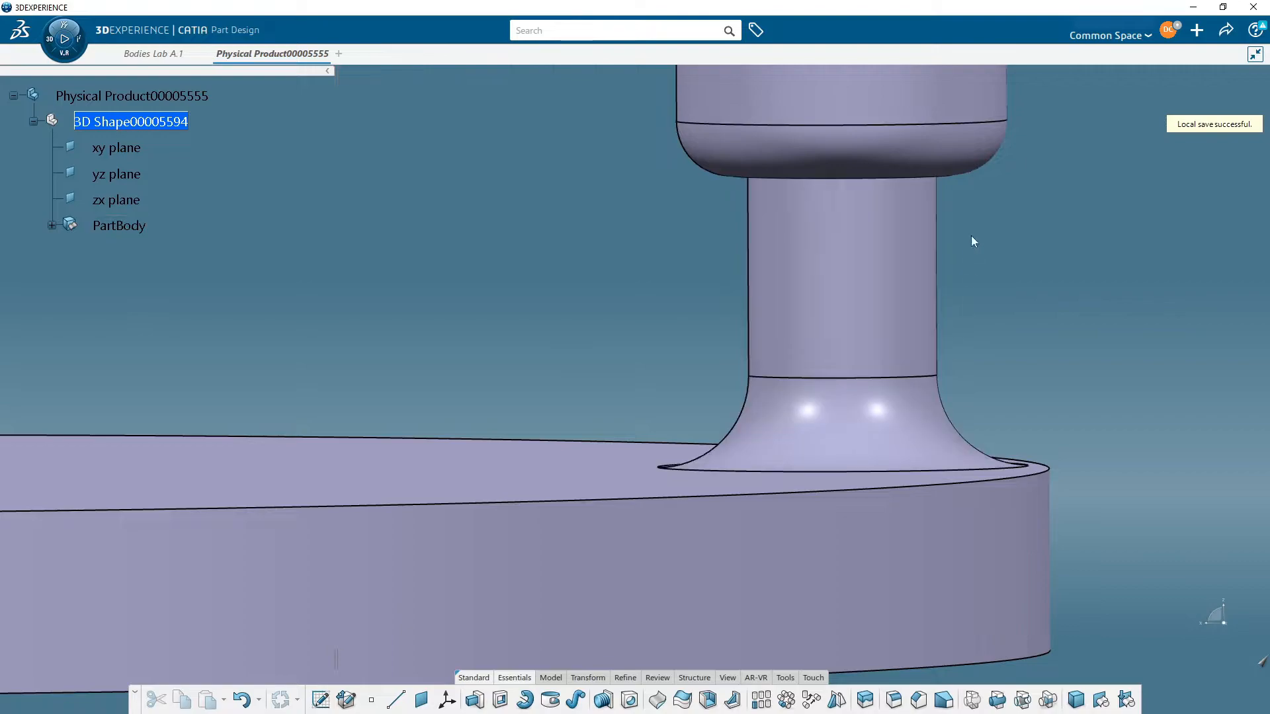
# Step: Highlight the pin's base fillet face and the cylindrical shank face above it
pyautogui.click(837, 419)
pyautogui.click(841, 328)
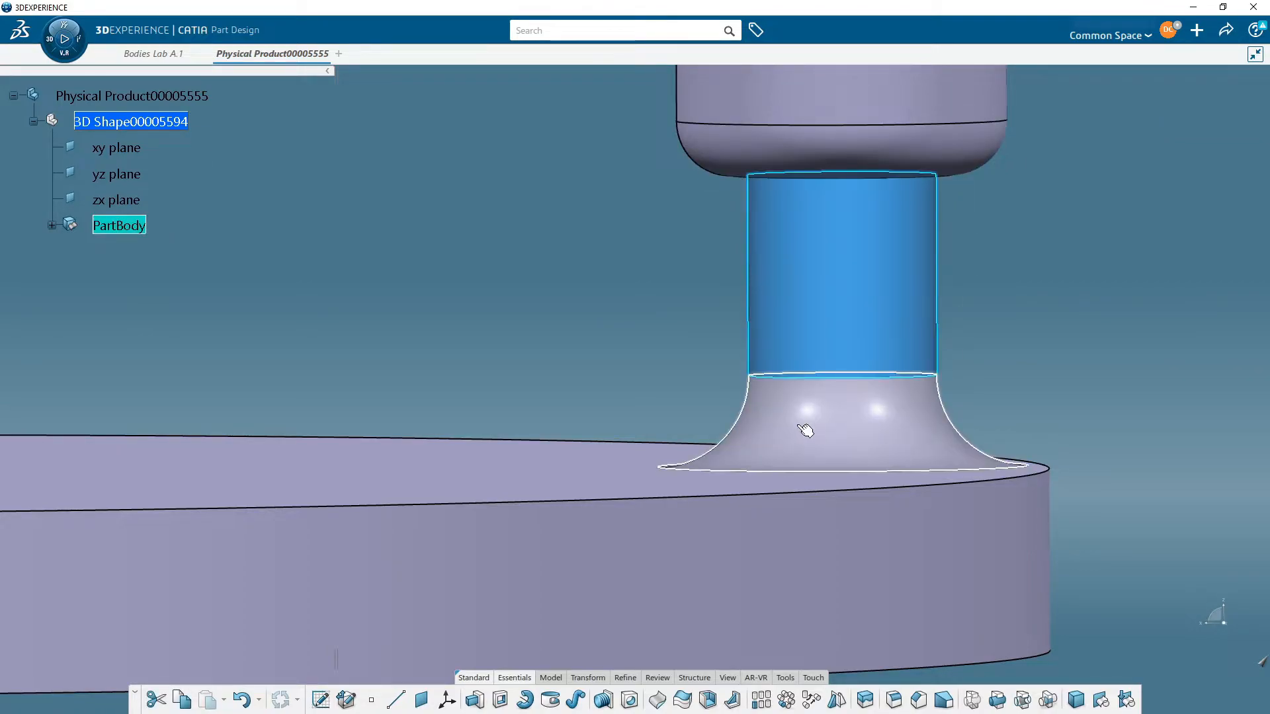
# Step: Highlight the pin's base fillet, shank and head faces together, and clear the selection
pyautogui.keyDown('ctrl'); pyautogui.click(808, 425); pyautogui.keyUp('ctrl')
pyautogui.keyDown('ctrl'); pyautogui.click(848, 127); pyautogui.keyUp('ctrl')
pyautogui.keyDown('ctrl'); pyautogui.click(838, 100); pyautogui.keyUp('ctrl')
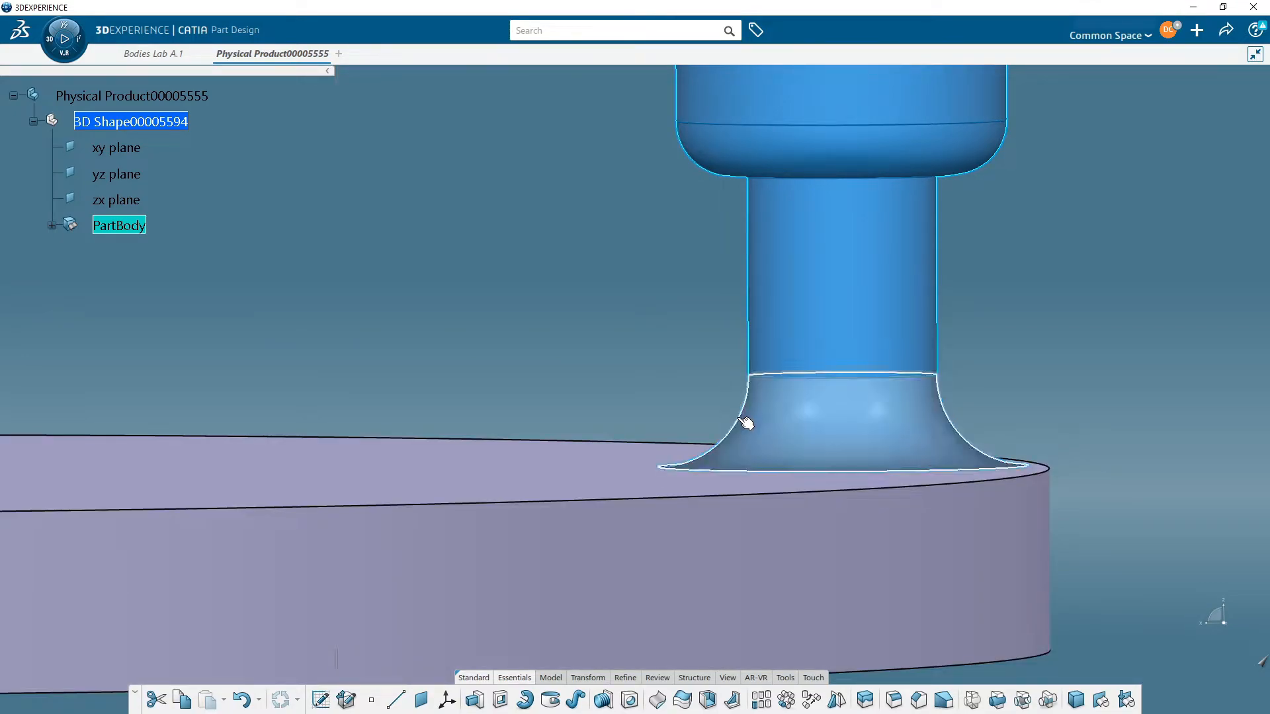
pyautogui.click(648, 354)
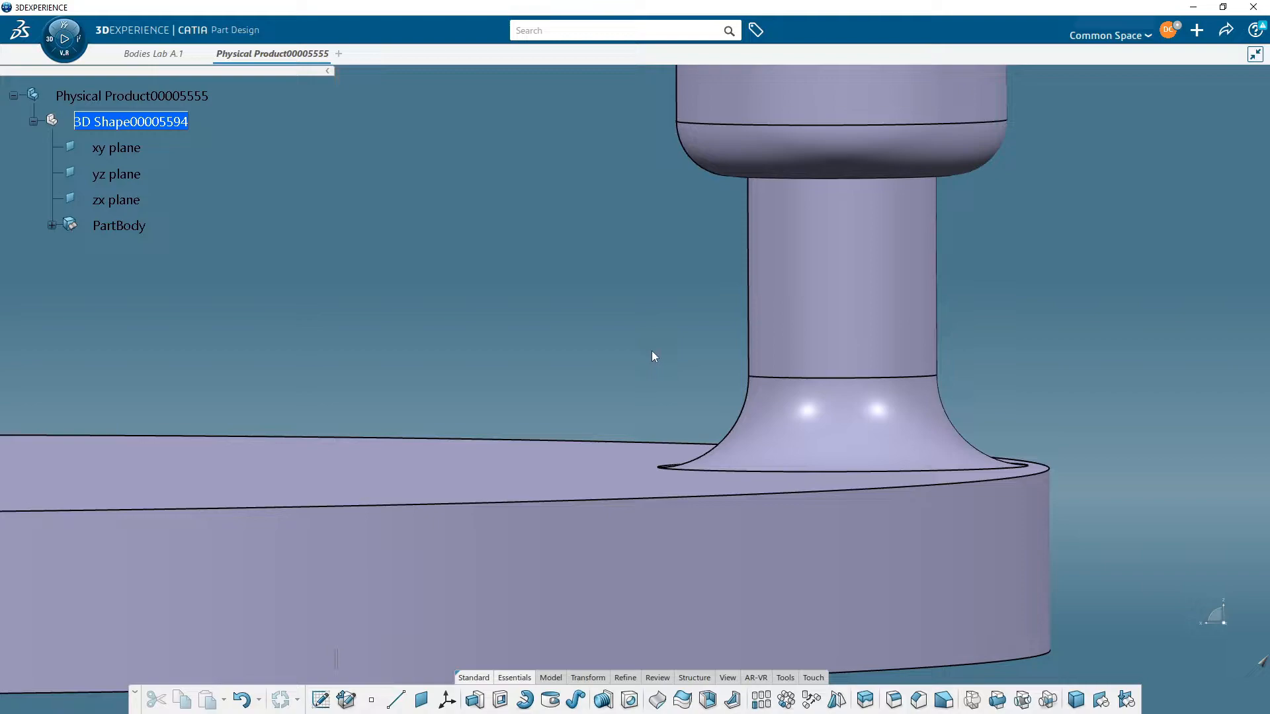
# Step: Examine the headed pin and its blend into the disc from the side and from above
pyautogui.moveTo(664, 355); pyautogui.dragTo(694, 395, button='middle')
pyautogui.moveTo(562, 396); pyautogui.dragTo(701, 488, button='middle')
pyautogui.moveTo(785, 368); pyautogui.dragTo(929, 327, button='middle')
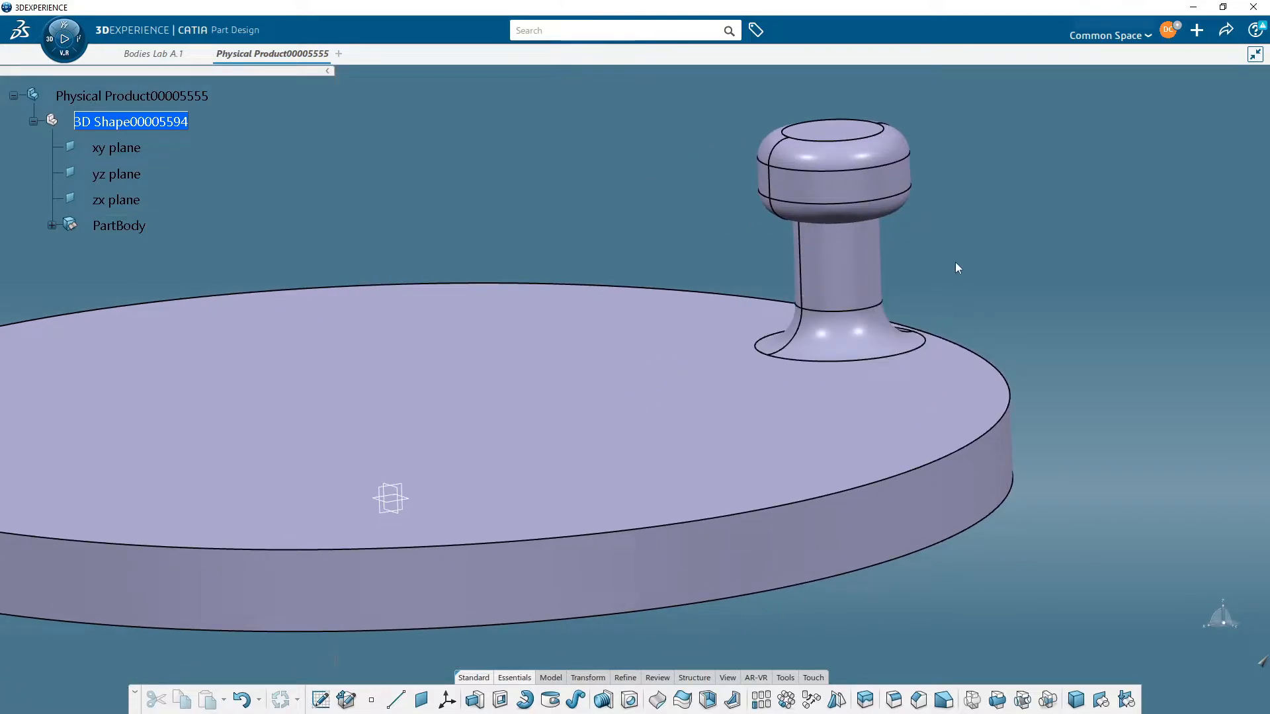
pyautogui.moveTo(958, 277); pyautogui.dragTo(661, 477, button='middle')
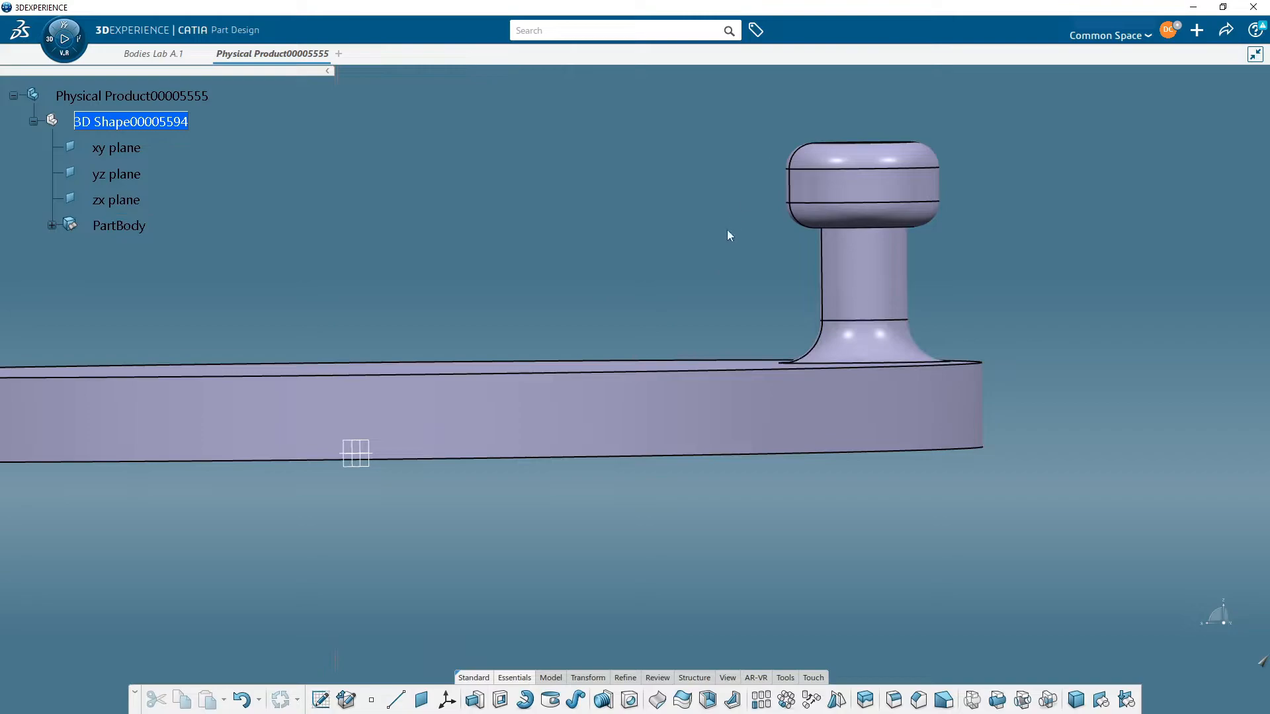
pyautogui.moveTo(761, 503); pyautogui.dragTo(765, 488, button='middle')
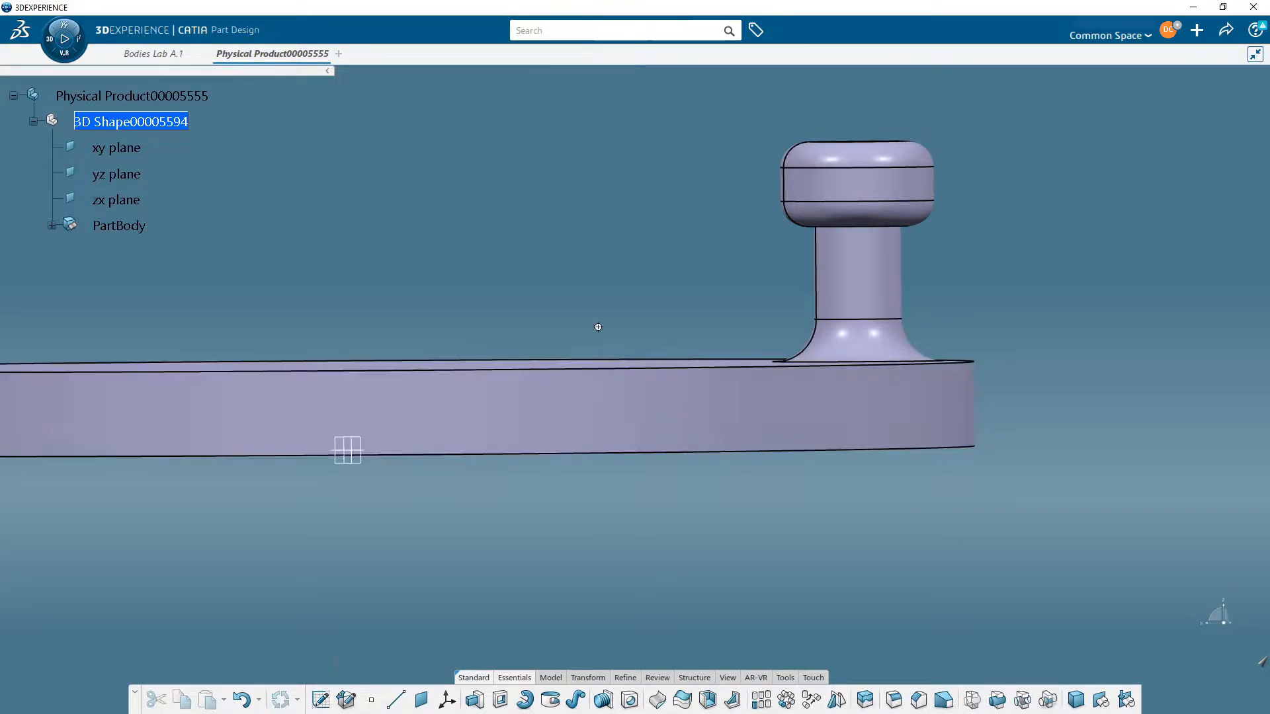
pyautogui.moveTo(595, 326); pyautogui.dragTo(635, 278, button='middle')
pyautogui.moveTo(532, 340); pyautogui.dragTo(538, 371, button='middle')
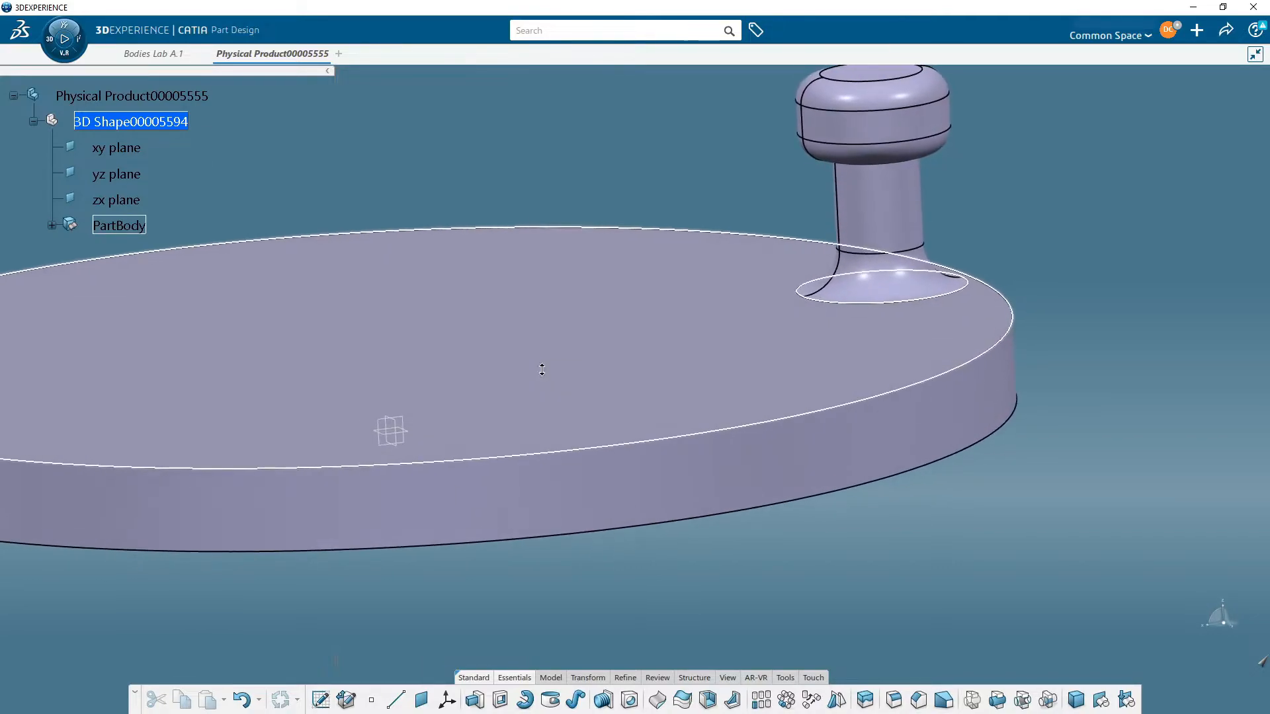
# Step: Delete the pin's features, Pad.2, Pad.3, EdgeFillet.1 and EdgeFillet.2, including all children and aggregated elements
pyautogui.scroll(-4, 623, 382)
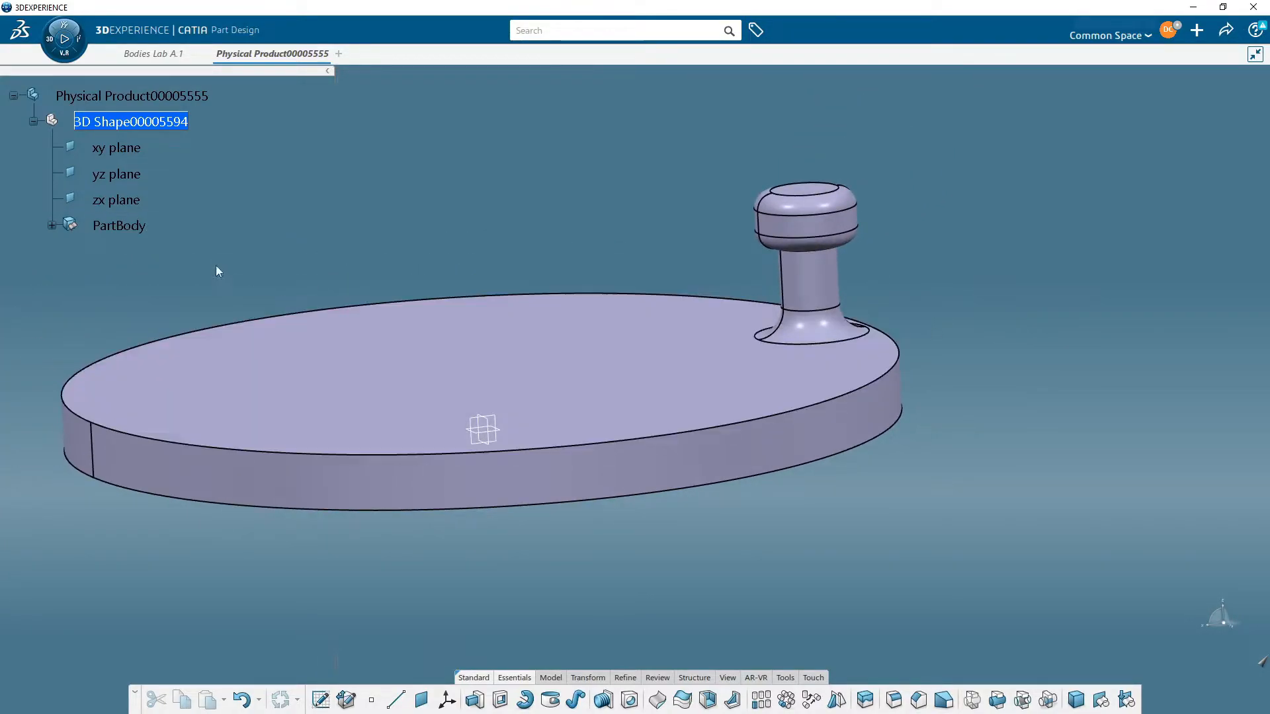
pyautogui.click(52, 225)
pyautogui.click(129, 277)
pyautogui.keyDown('shift'); pyautogui.click(124, 357); pyautogui.keyUp('shift')
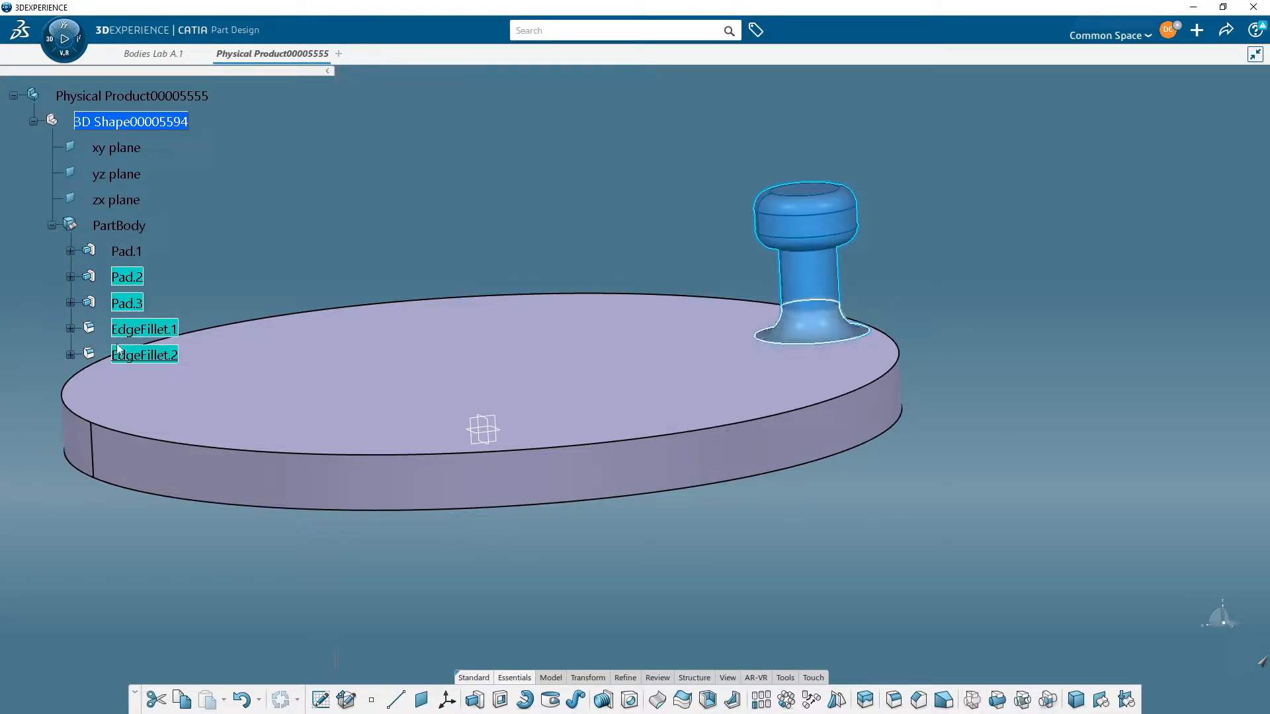
pyautogui.press('Delete')
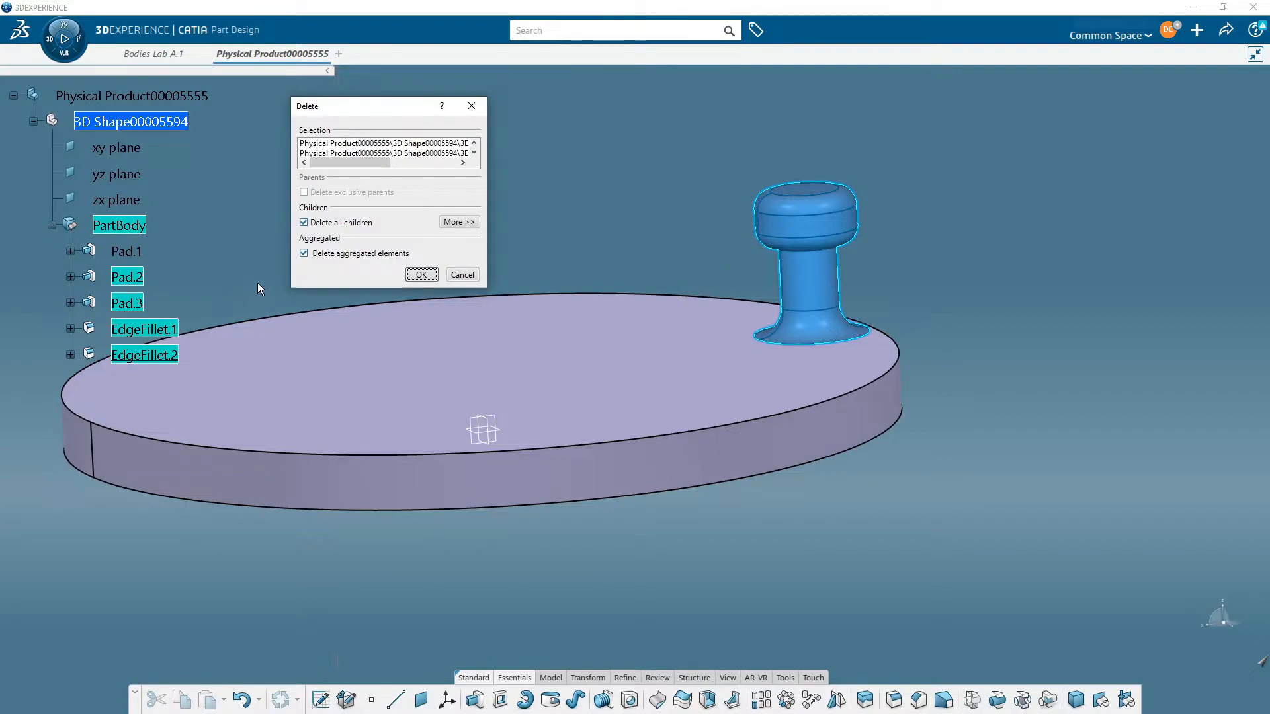
pyautogui.click(429, 274)
# Step: Insert a new empty body in the 3D shape alongside the PartBody that holds the disc
pyautogui.moveTo(551, 276); pyautogui.dragTo(746, 260, button='middle')
pyautogui.moveTo(626, 361); pyautogui.dragTo(585, 298, button='middle')
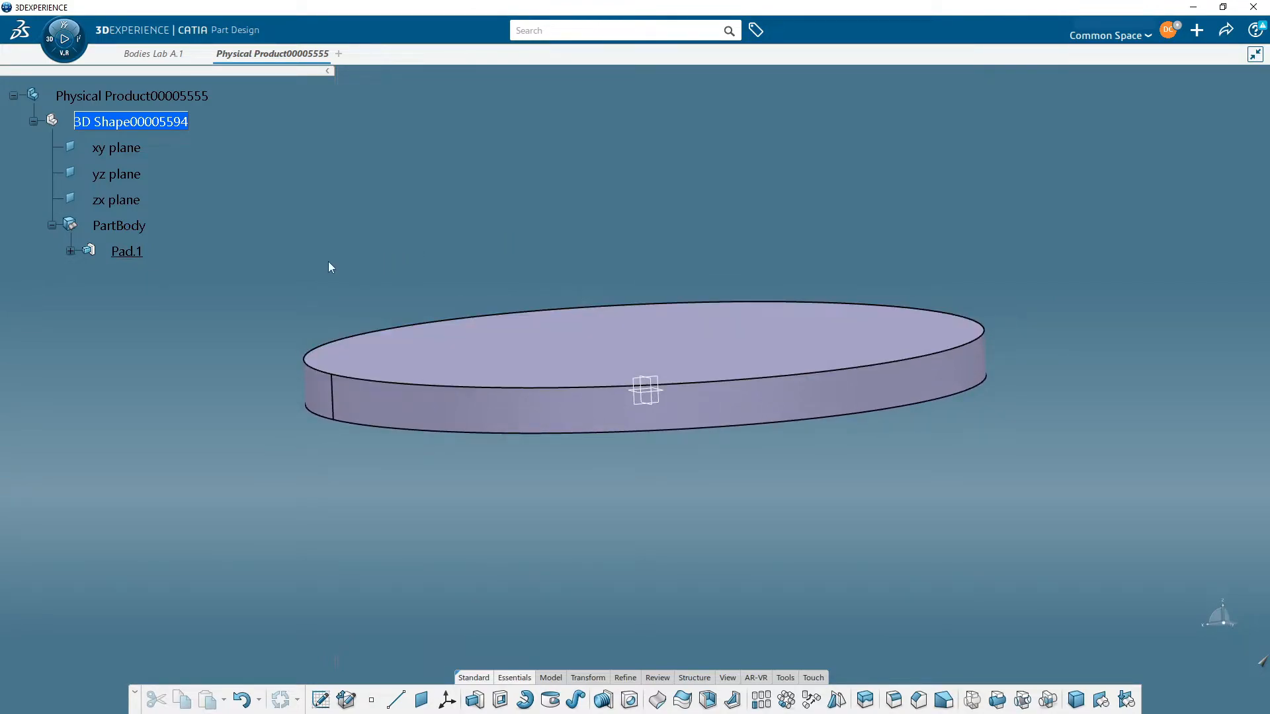
pyautogui.moveTo(458, 421); pyautogui.dragTo(615, 475, button='middle')
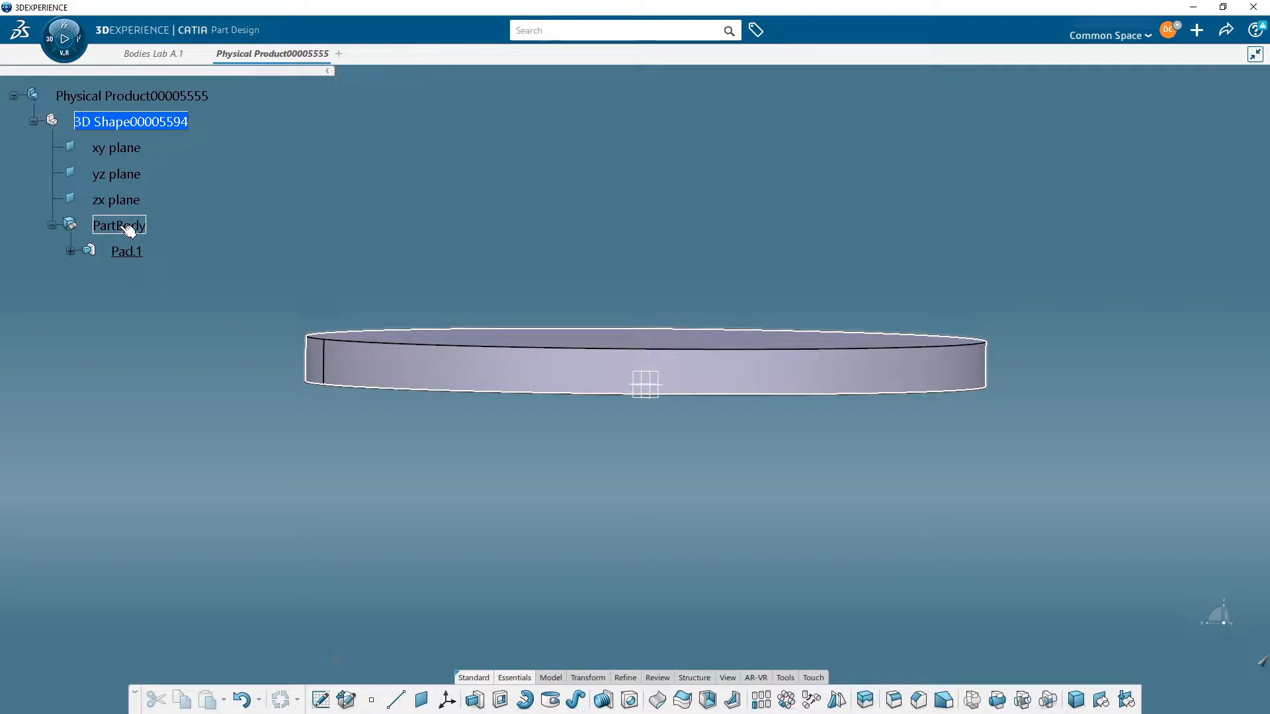
pyautogui.moveTo(252, 320); pyautogui.dragTo(276, 328, button='middle')
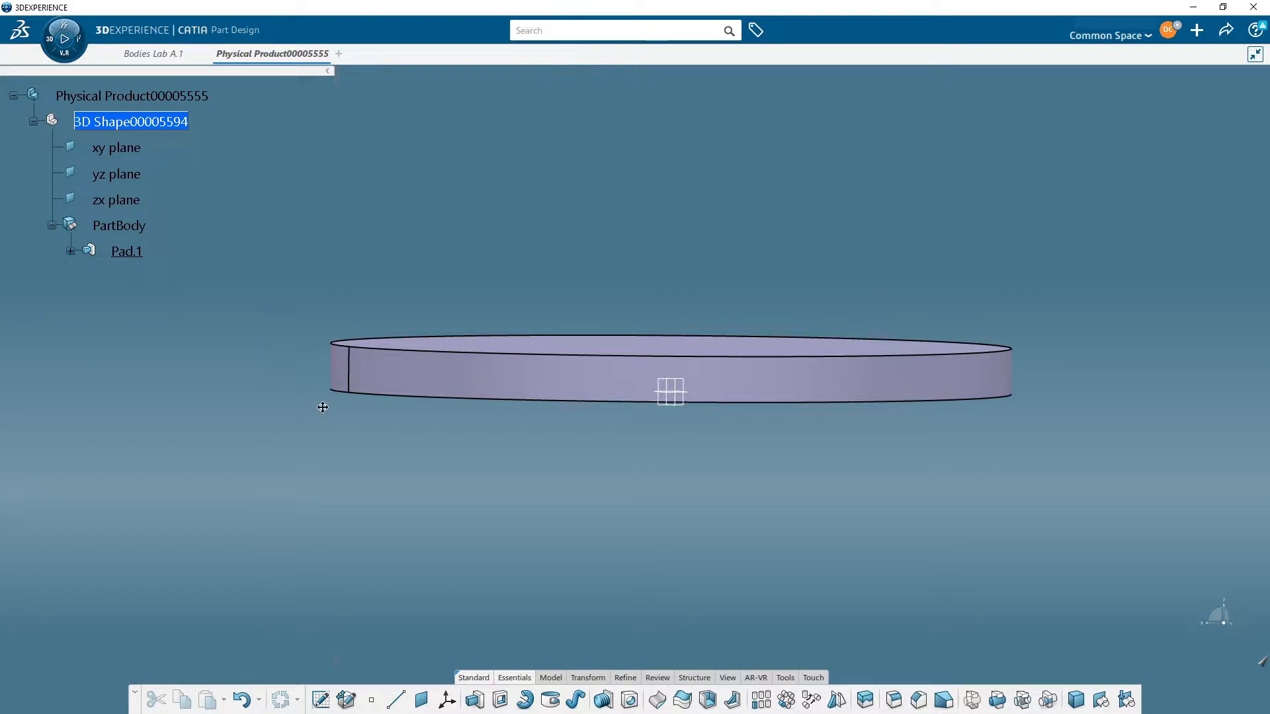
pyautogui.moveTo(320, 405); pyautogui.dragTo(342, 419, button='middle')
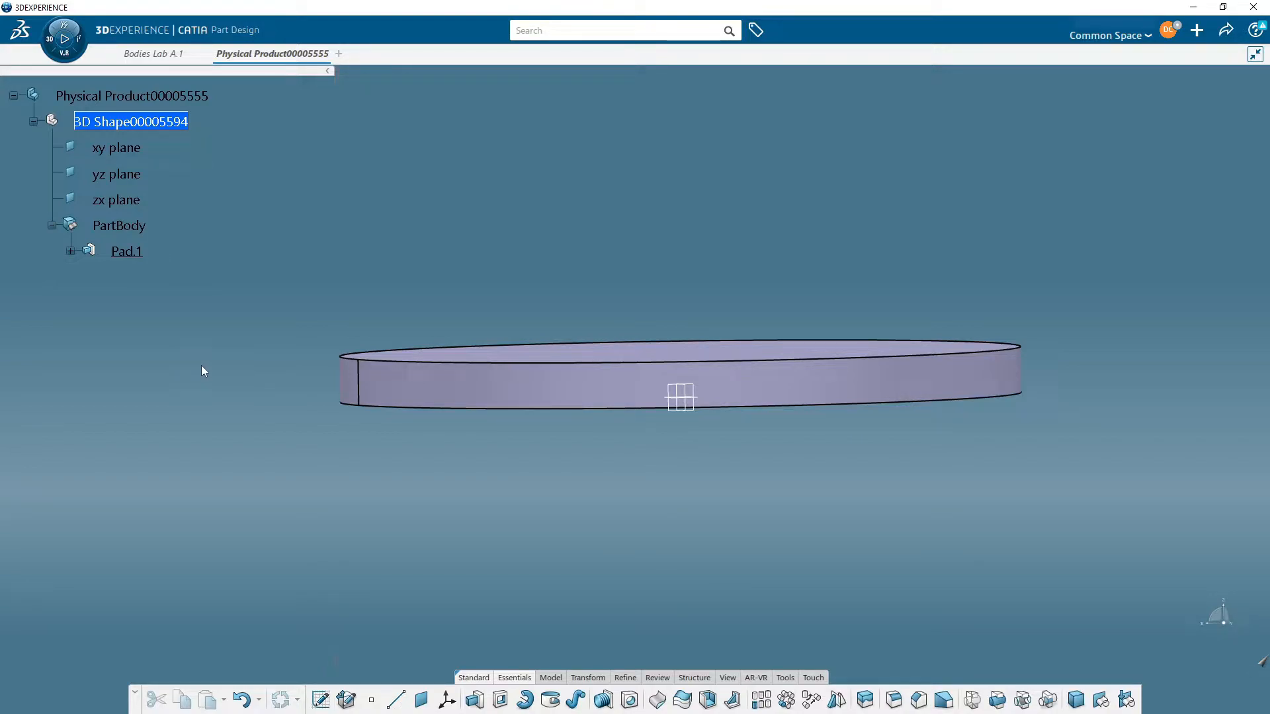
pyautogui.click(1098, 703)
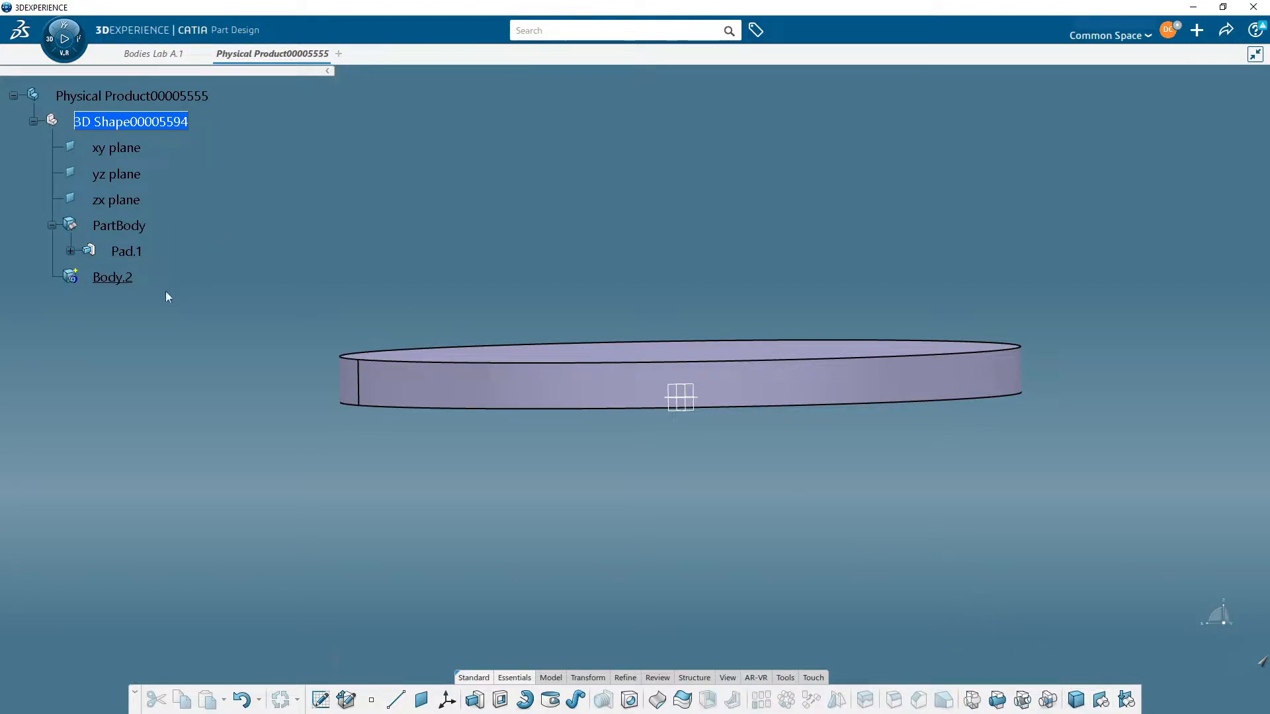
pyautogui.rightClick(114, 284)
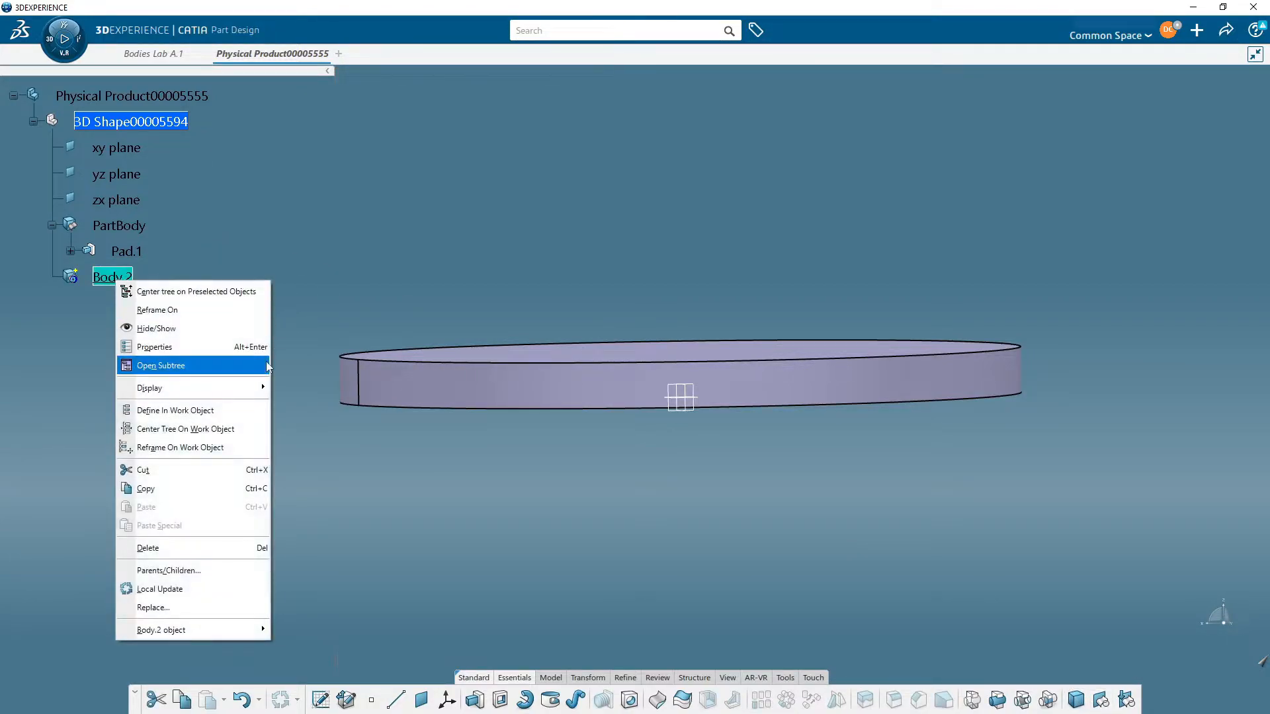
pyautogui.click(201, 357)
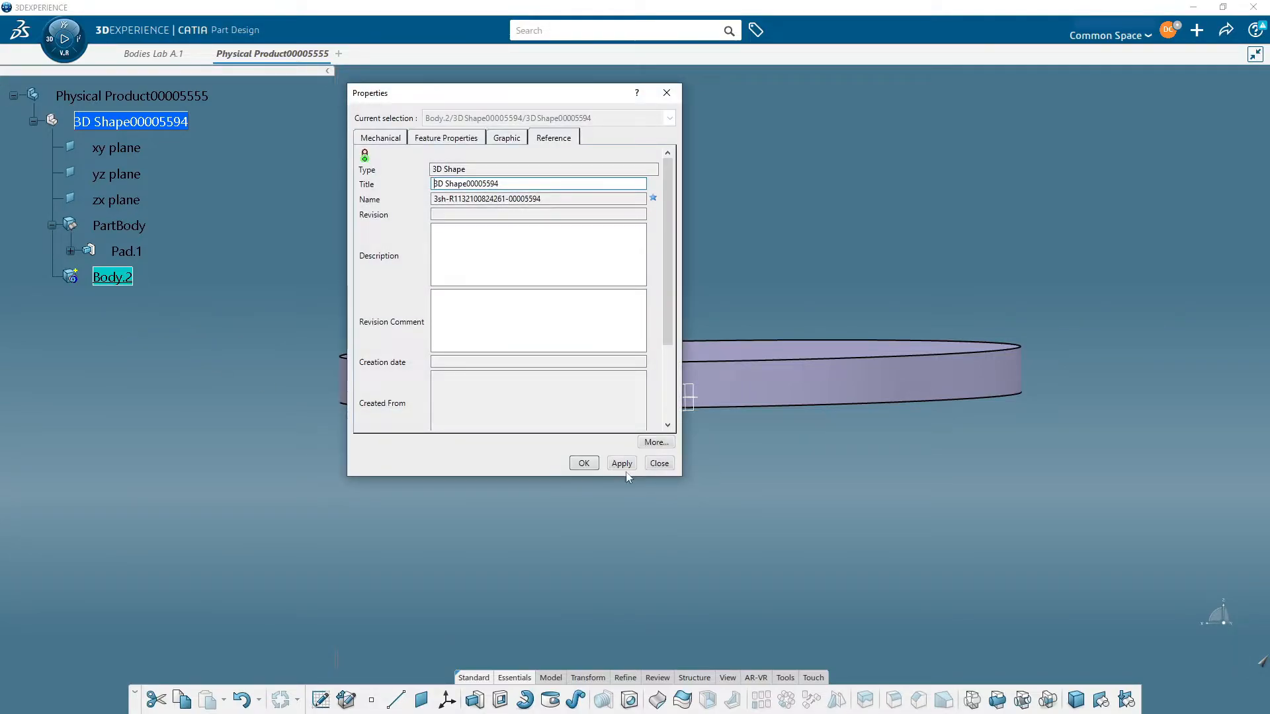
pyautogui.click(661, 463)
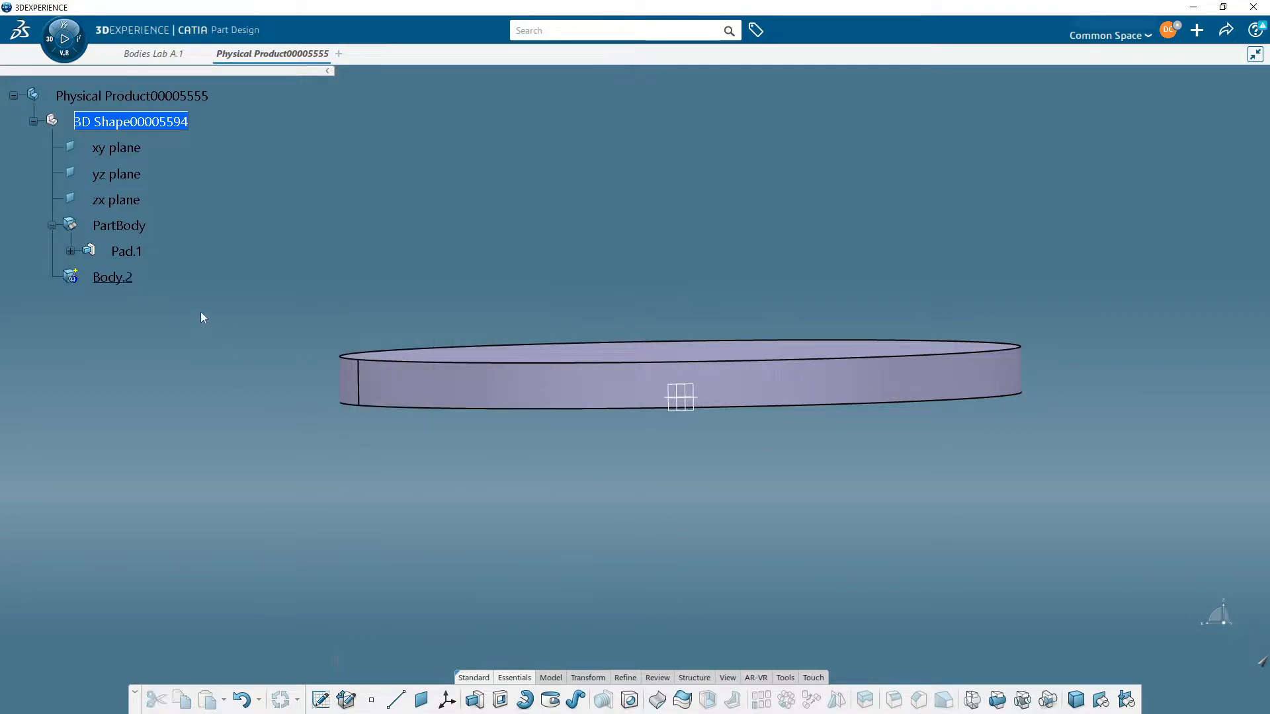
# Step: Make the new empty body the part body with the Change Part Body command
pyautogui.rightClick(113, 277)
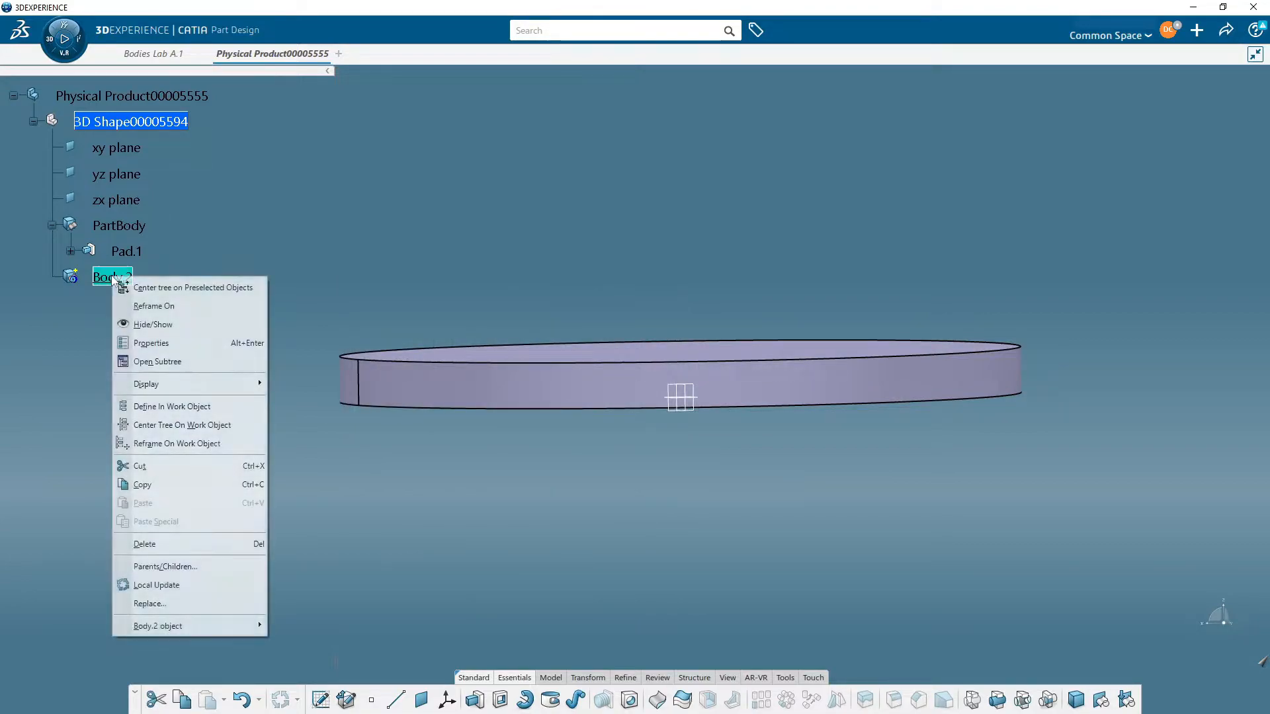
pyautogui.moveTo(245, 634)
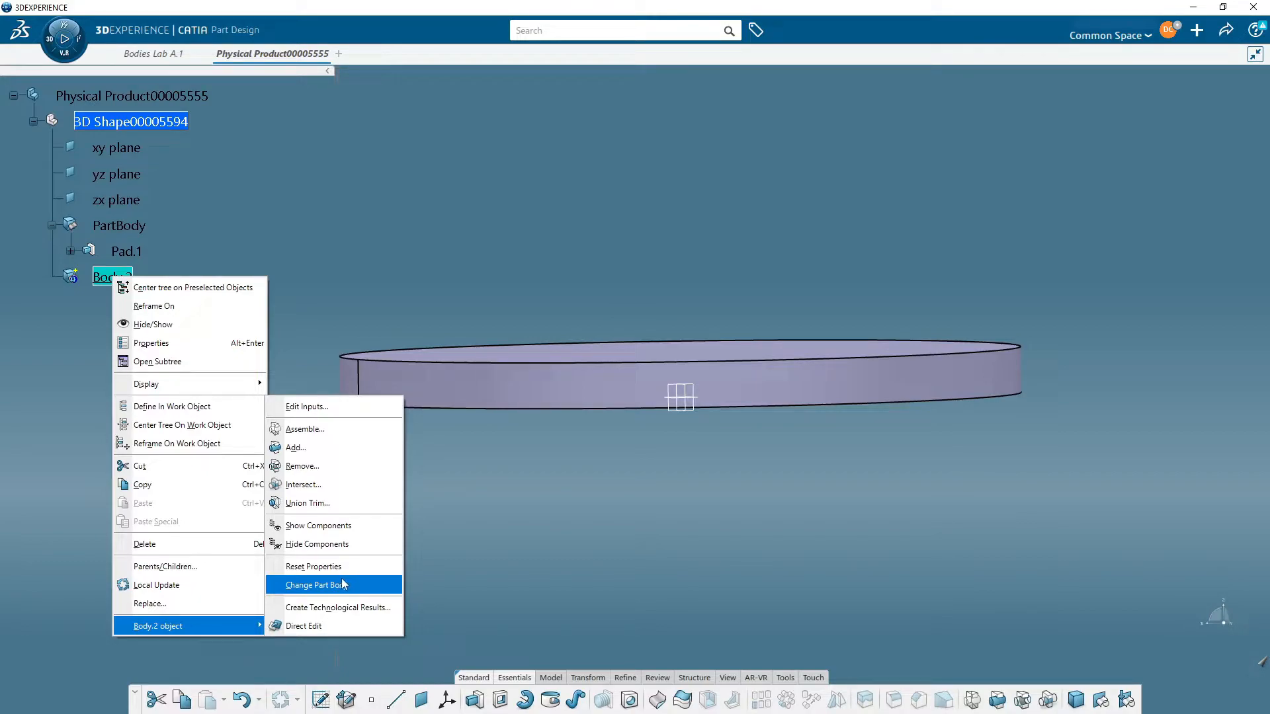
pyautogui.click(342, 585)
pyautogui.click(696, 432)
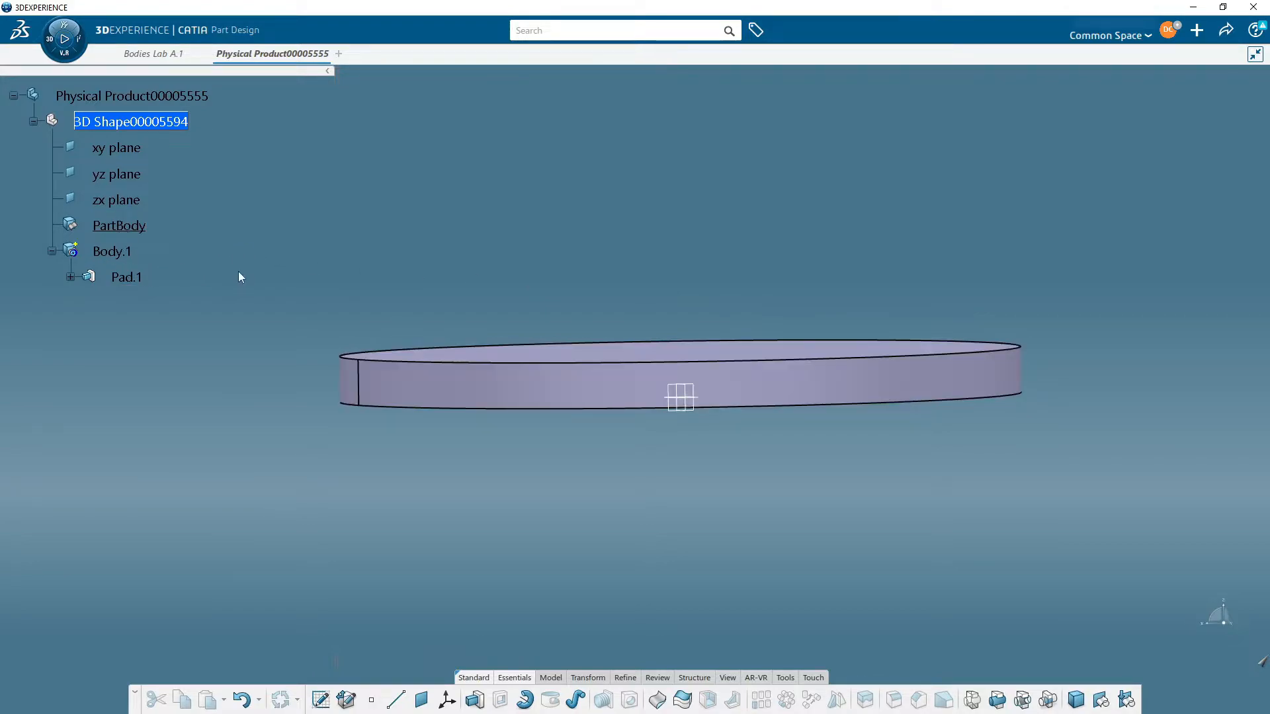
# Step: Rename the body containing the disc's pad as Base
pyautogui.rightClick(107, 255)
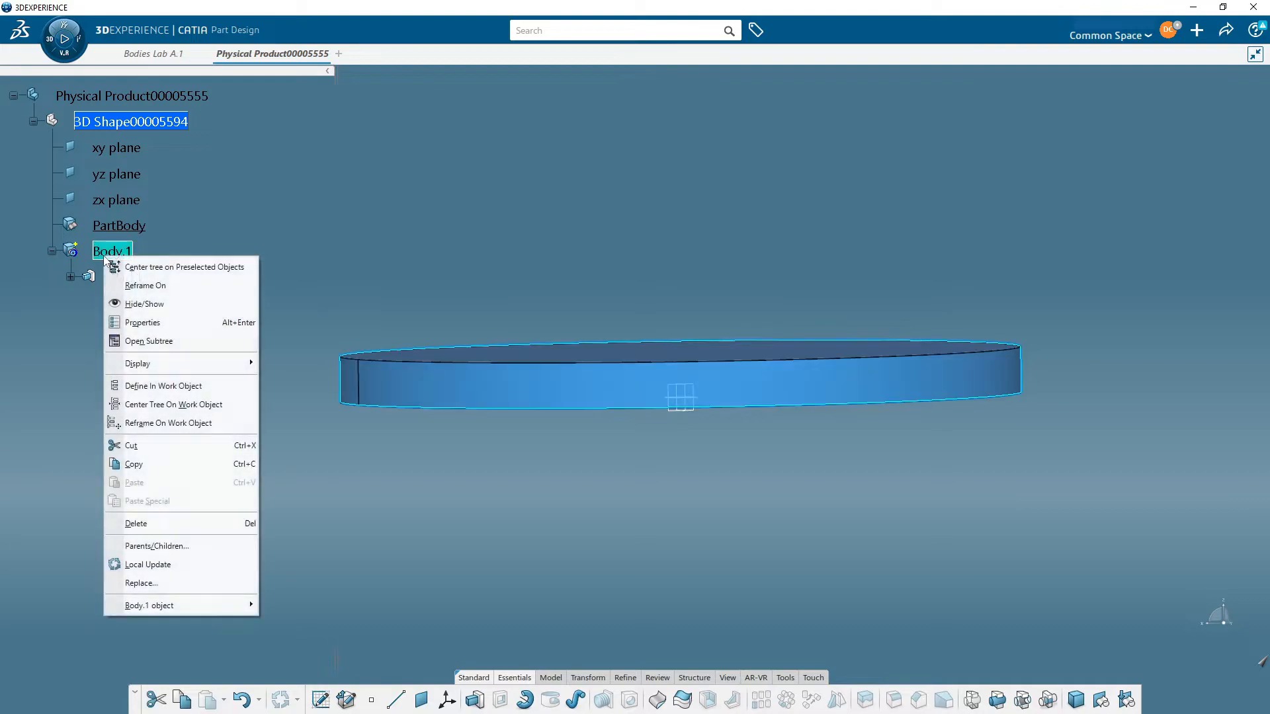
pyautogui.click(198, 326)
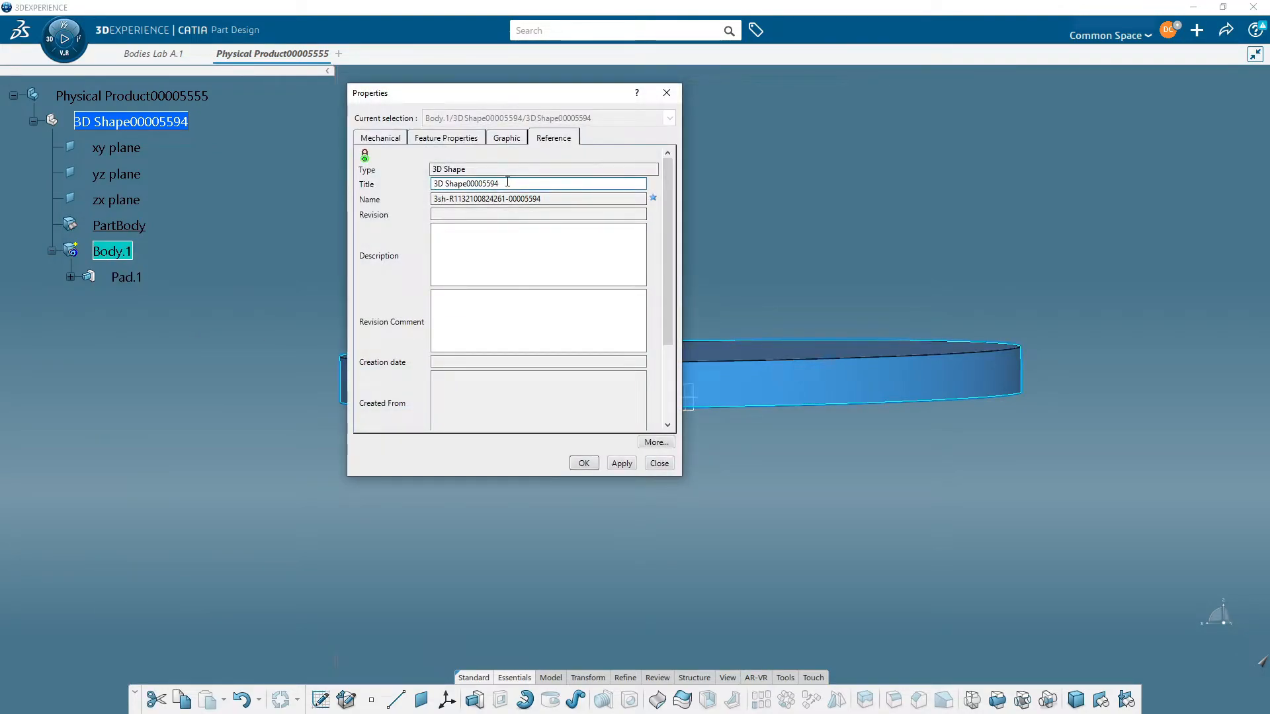
pyautogui.click(455, 139)
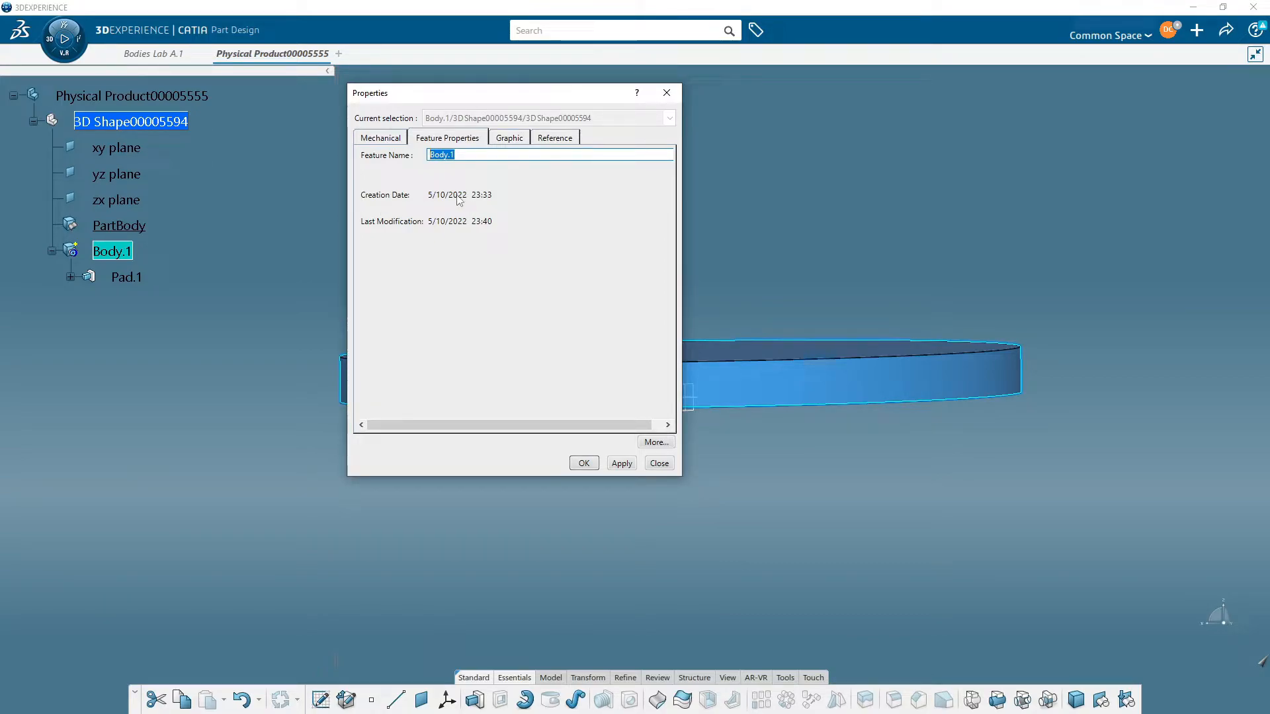
pyautogui.write('Base')
pyautogui.press('Return')
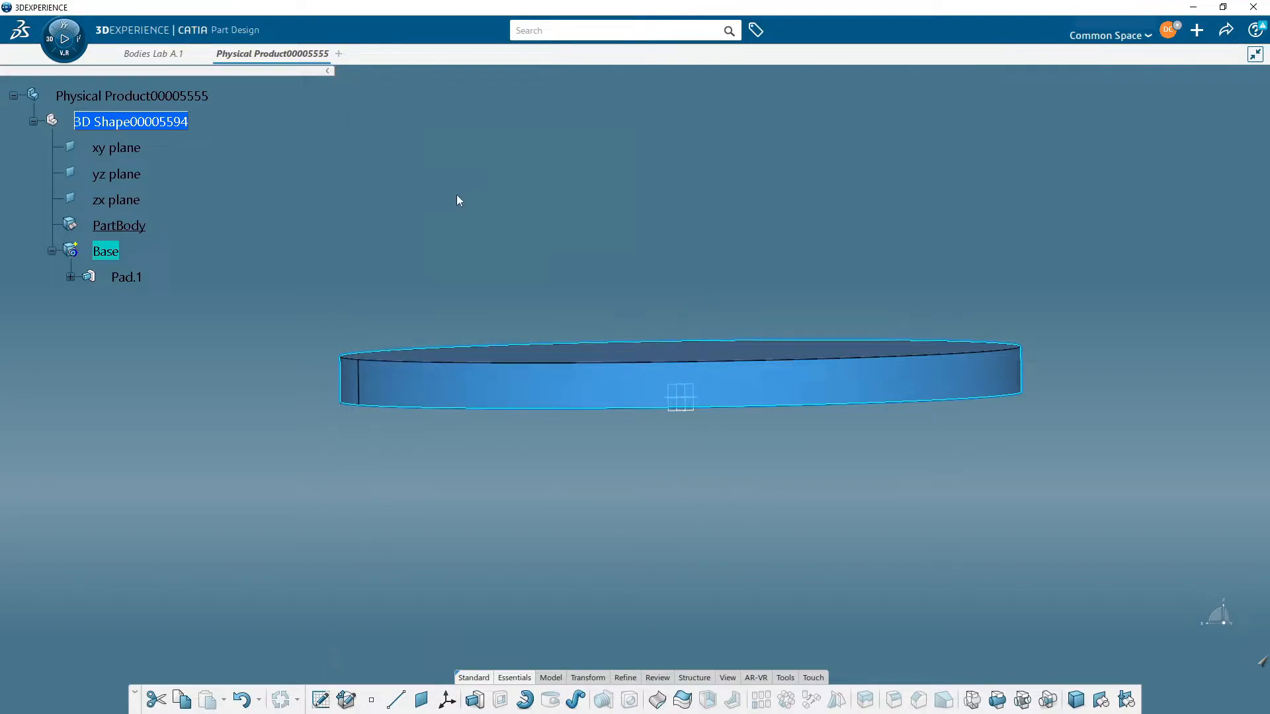
pyautogui.click(395, 244)
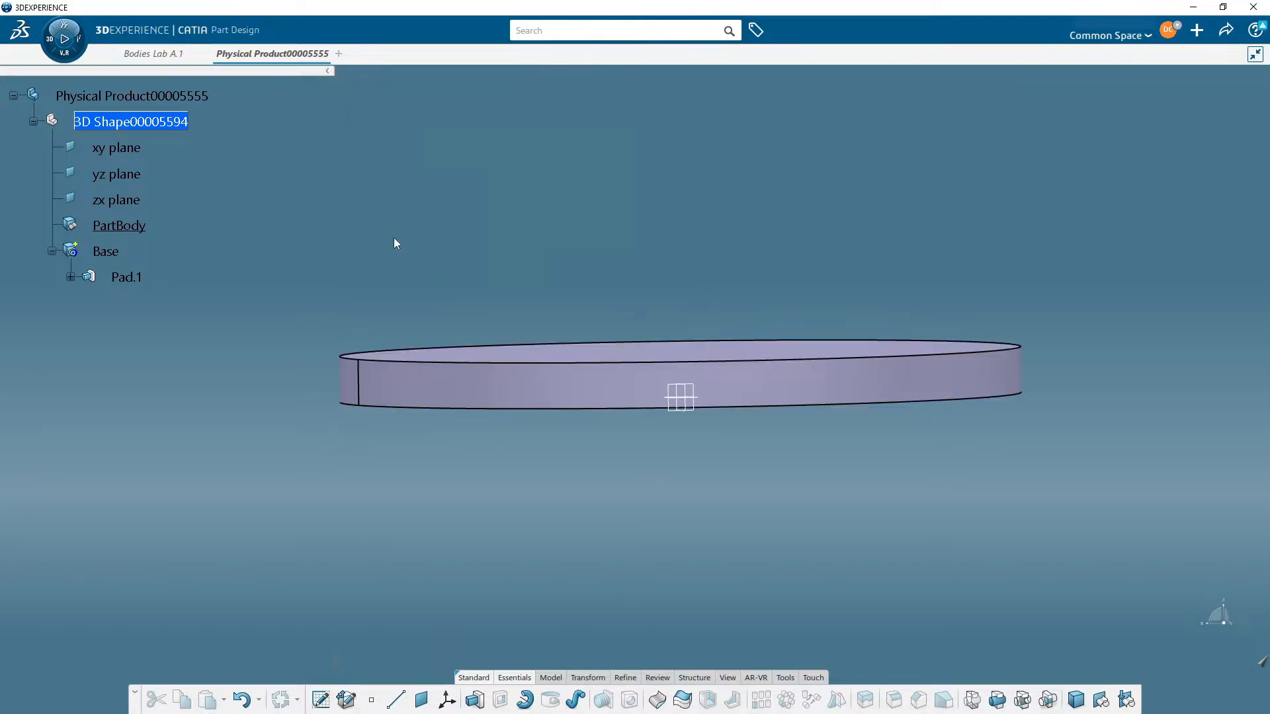
# Step: Set the fill color of the Base body to light yellow
pyautogui.rightClick(100, 250)
pyautogui.click(193, 315)
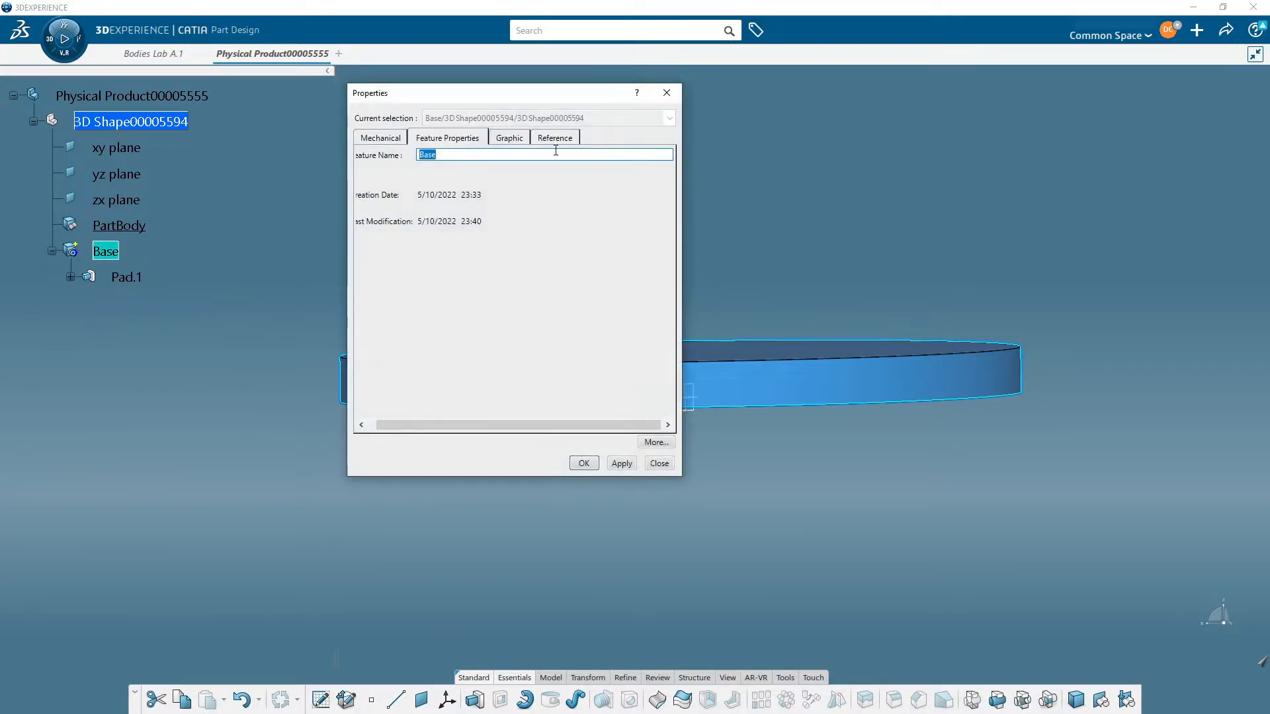
pyautogui.click(511, 140)
pyautogui.click(441, 185)
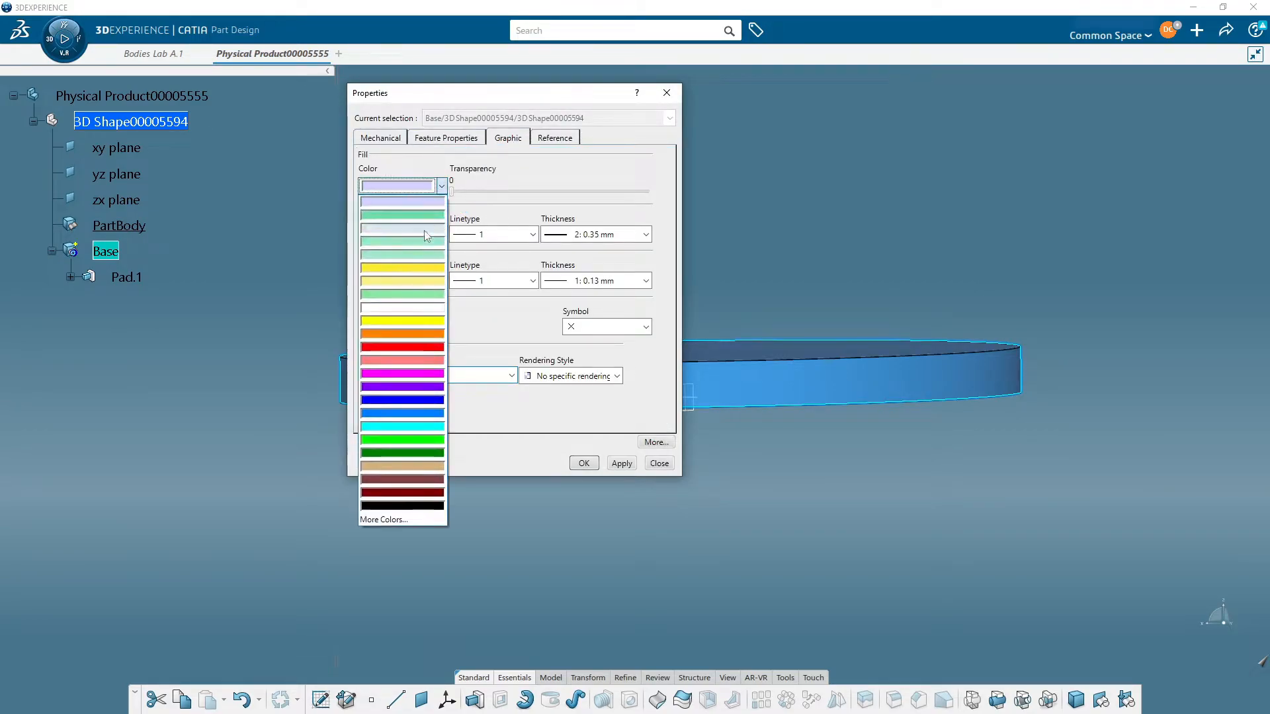
pyautogui.click(397, 281)
pyautogui.click(584, 463)
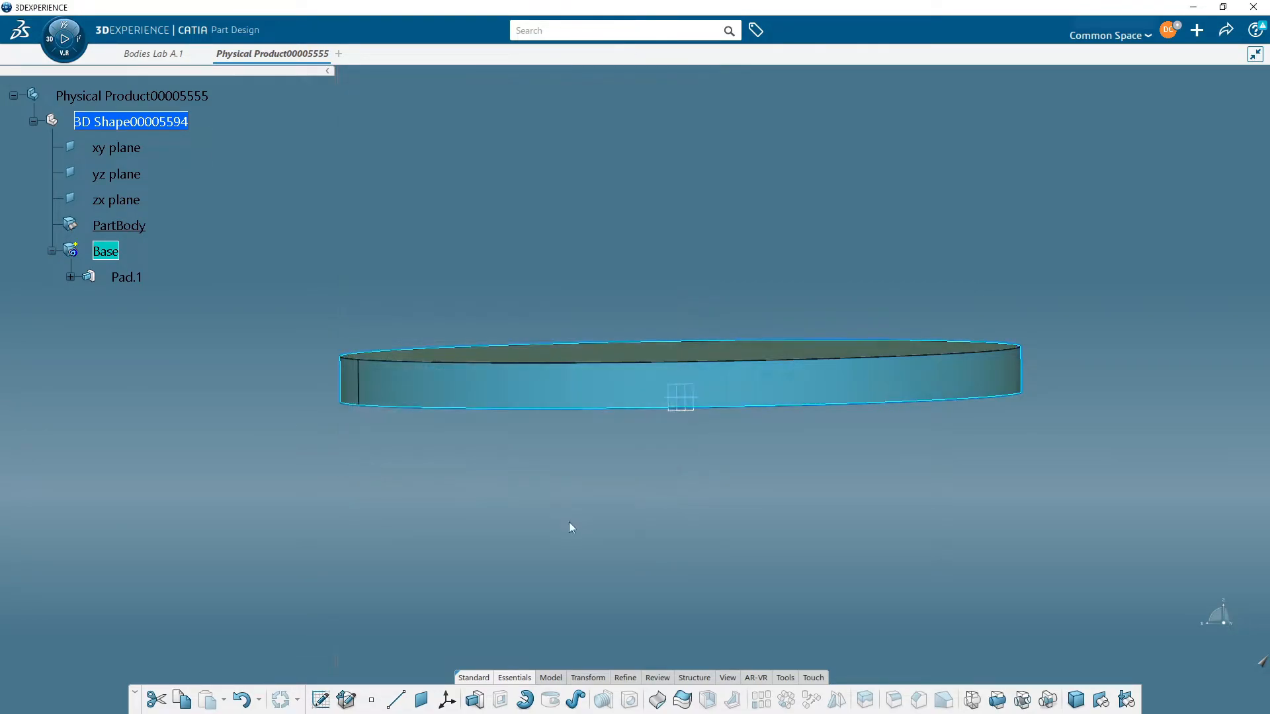
pyautogui.moveTo(680, 454)
pyautogui.mouseDown(button='middle')
pyautogui.moveTo(672, 518)
pyautogui.moveTo(674, 463)
pyautogui.mouseUp(button='middle')
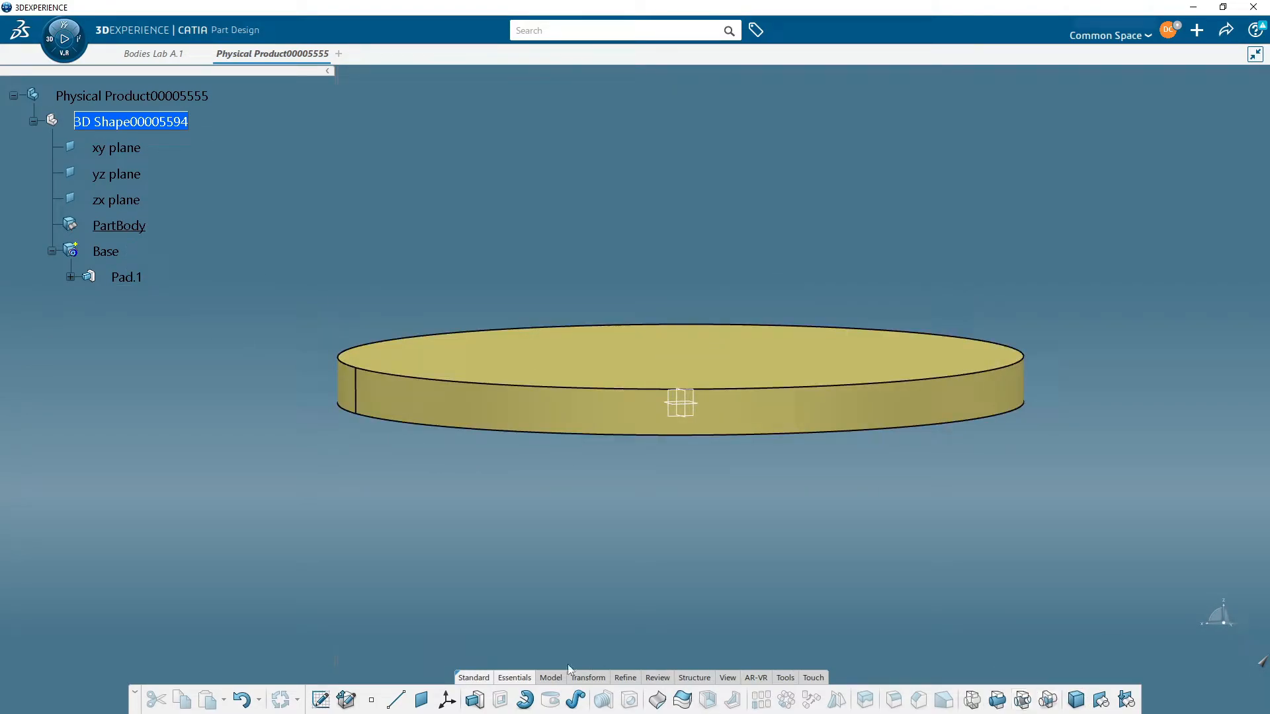
# Step: Insert a Body in a Set named Post with 3D Shape00005594 as its parent
pyautogui.click(694, 678)
pyautogui.click(622, 701)
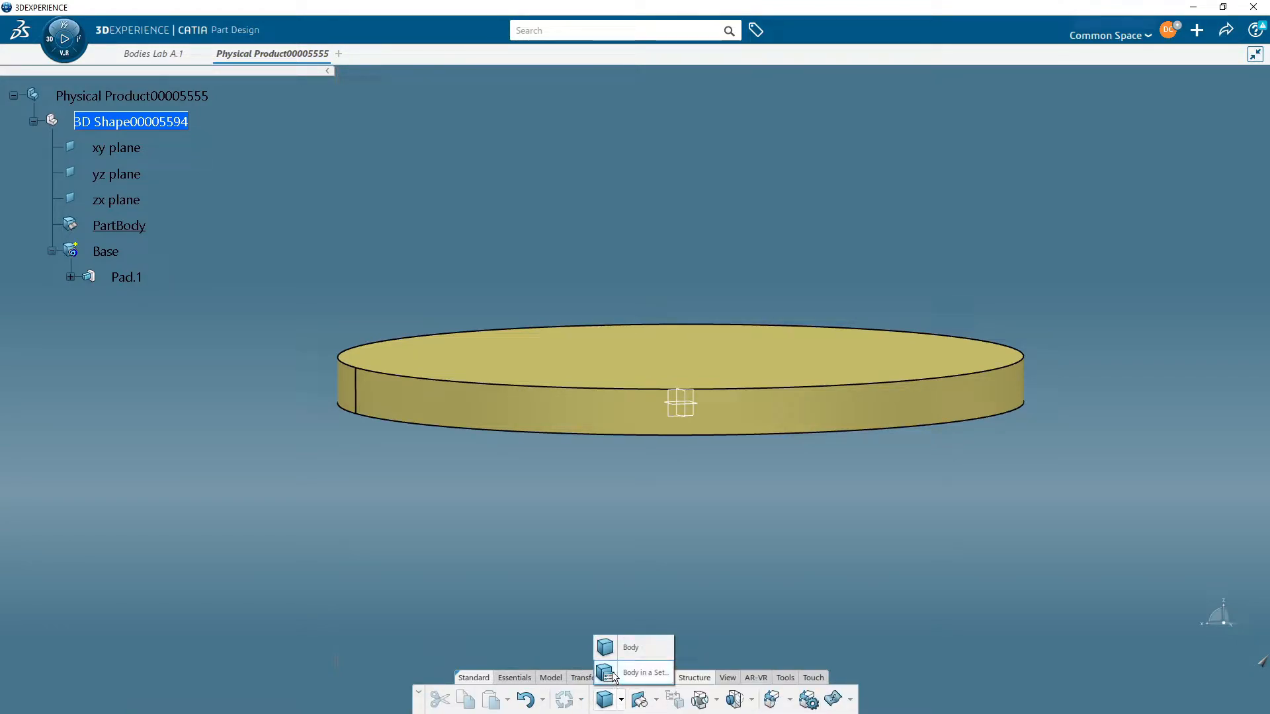
pyautogui.click(633, 673)
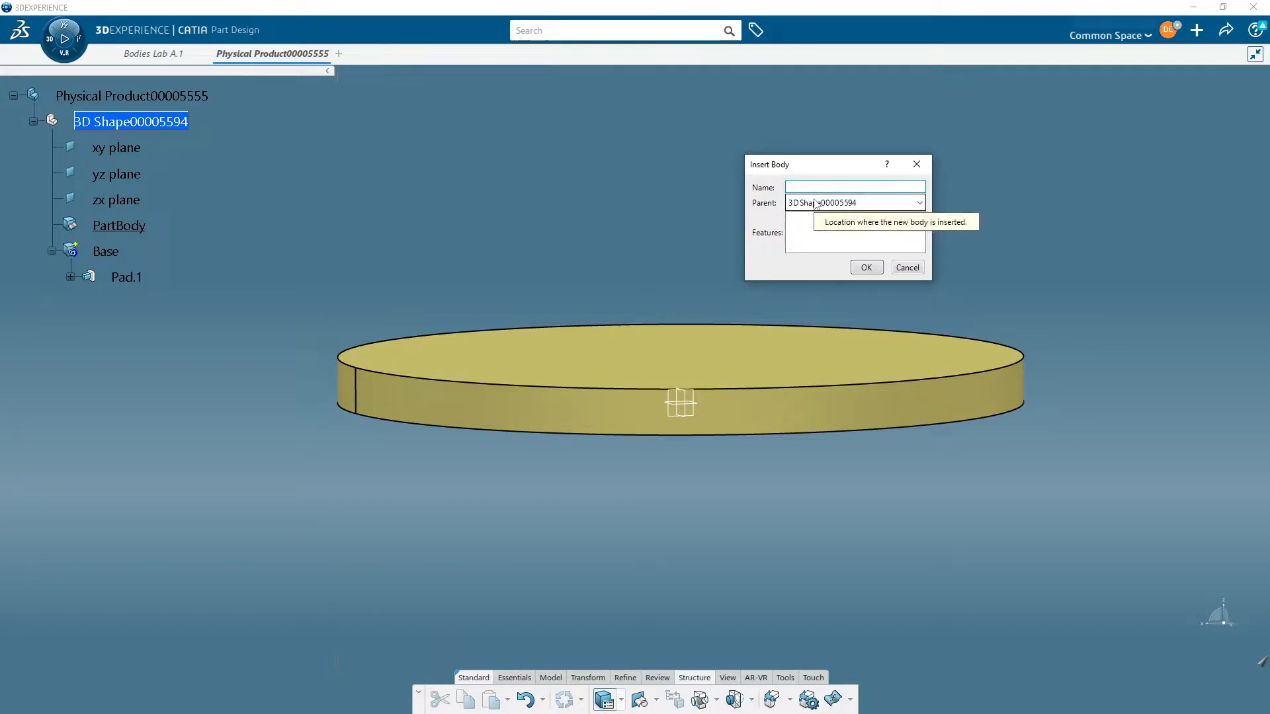
pyautogui.write('Post')
pyautogui.press('Return')
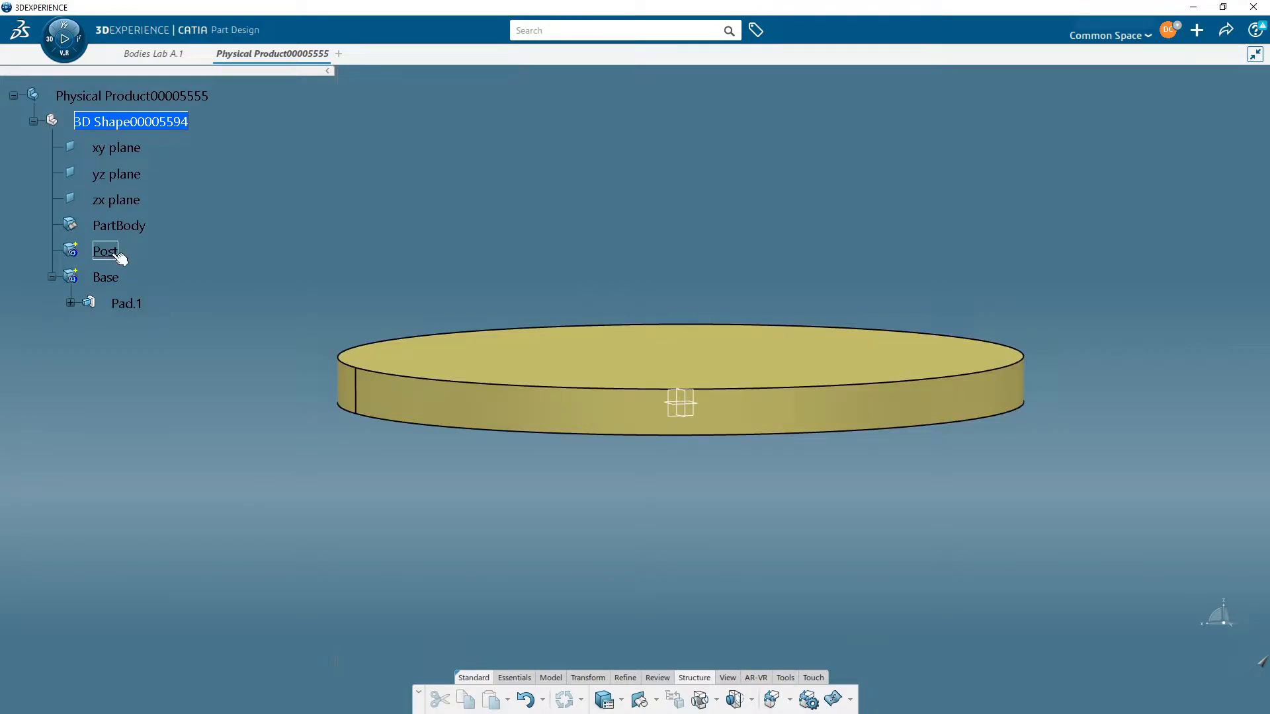
# Step: Highlight the top face of the Base disc and clear the selection
pyautogui.moveTo(383, 499); pyautogui.dragTo(736, 351, button='middle')
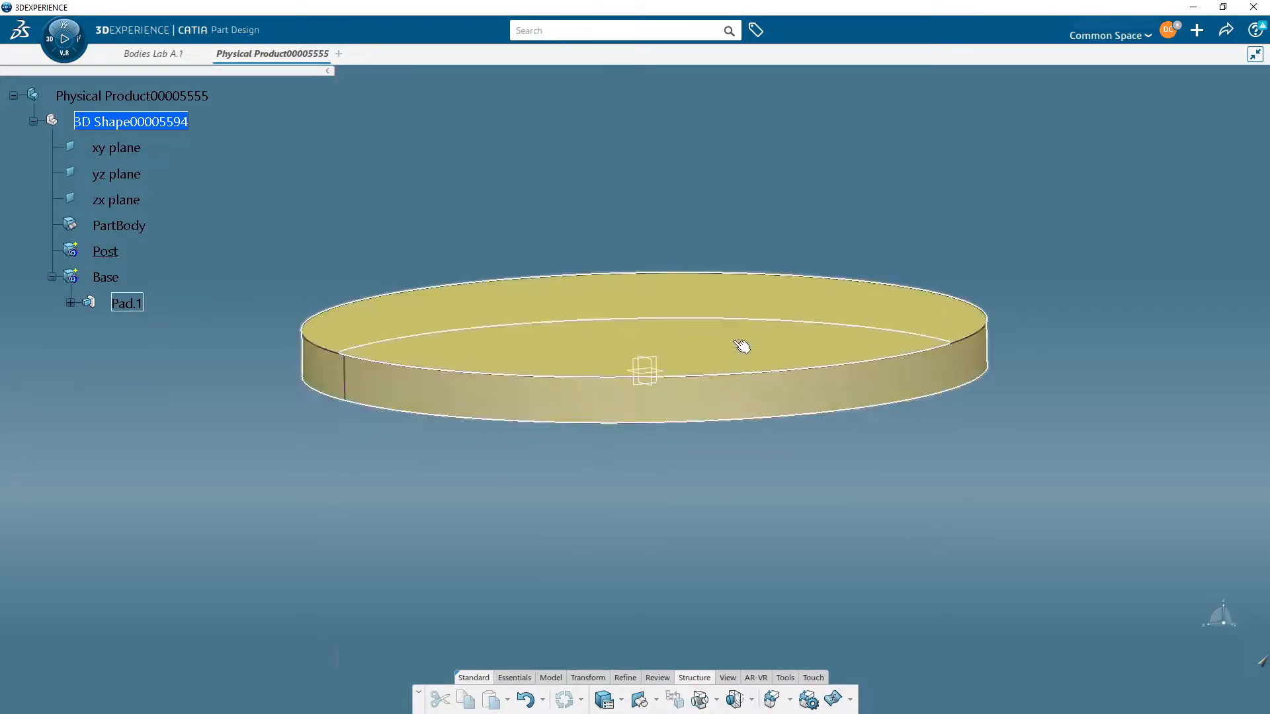
pyautogui.click(736, 351)
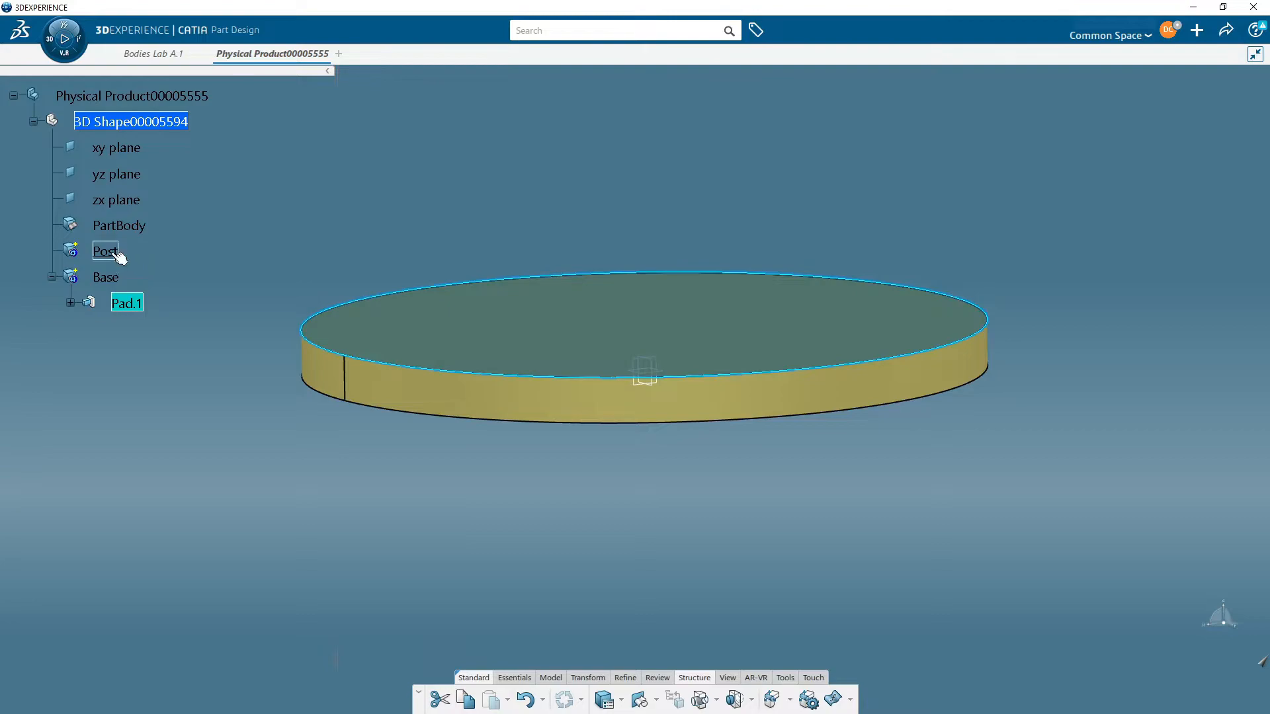
pyautogui.click(226, 509)
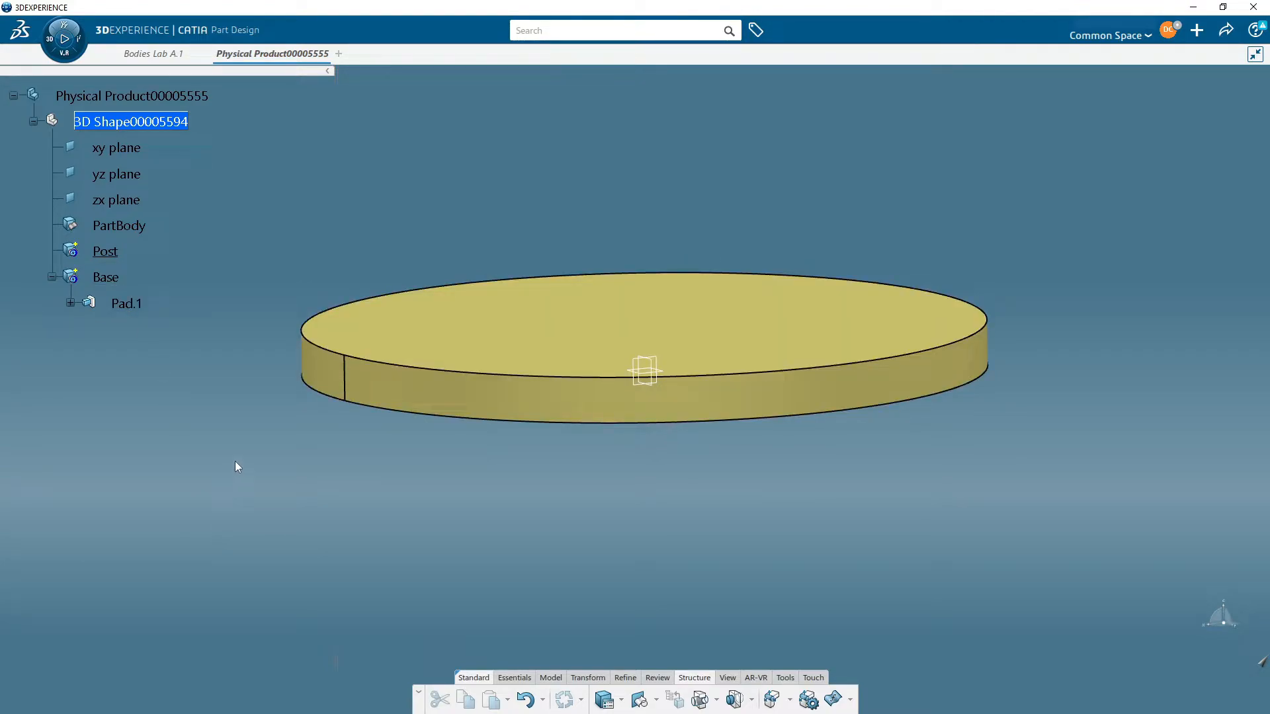
pyautogui.moveTo(629, 513); pyautogui.dragTo(626, 480, button='middle')
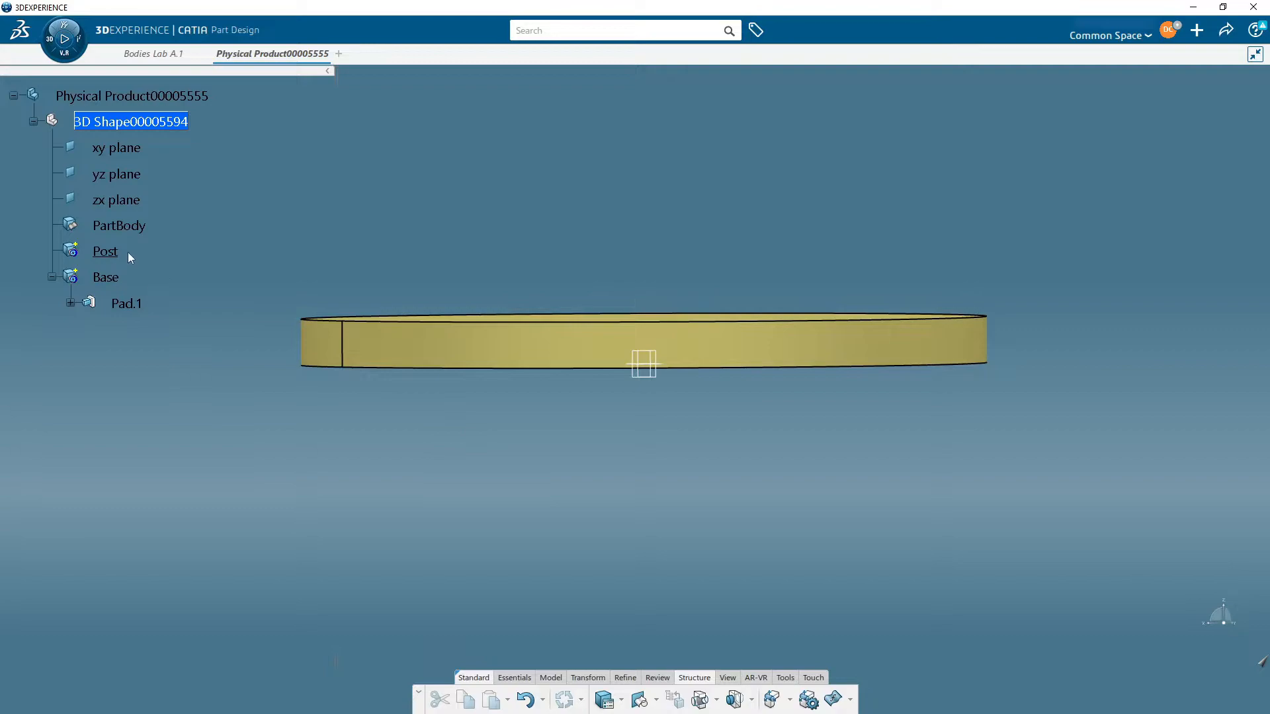
pyautogui.moveTo(662, 452); pyautogui.dragTo(898, 348, button='middle')
pyautogui.moveTo(711, 513); pyautogui.dragTo(680, 439, button='middle')
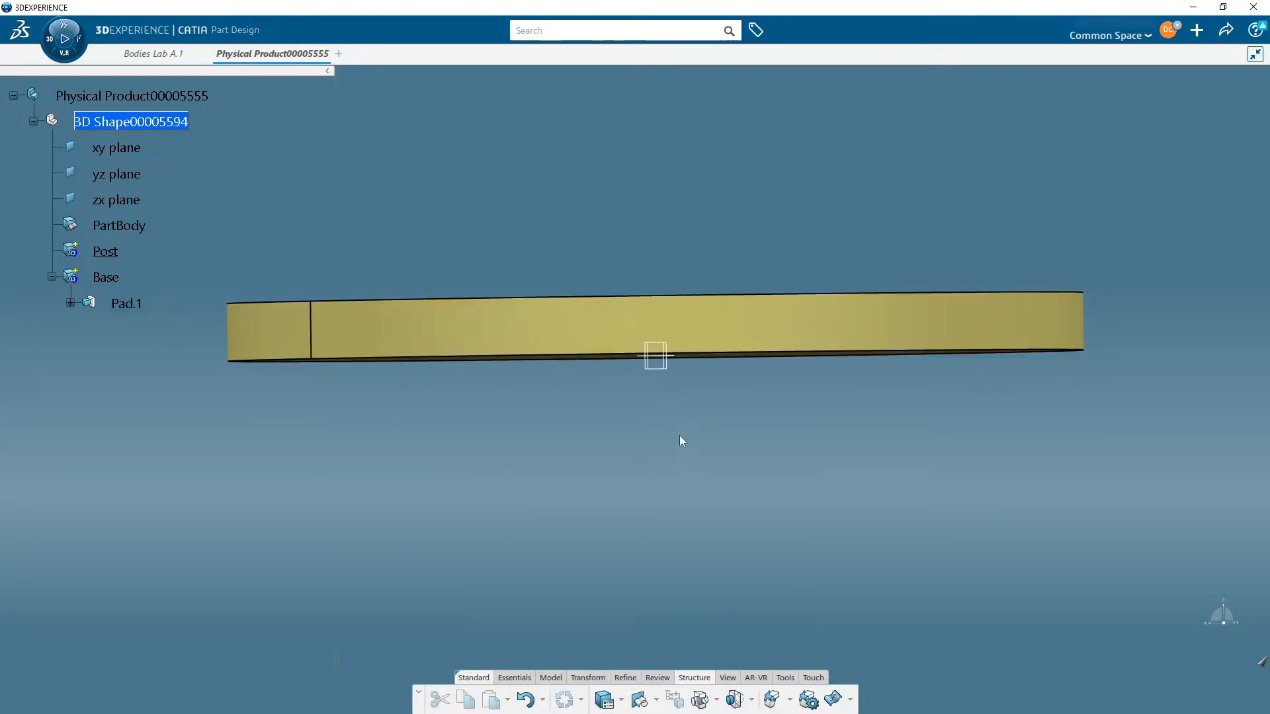
pyautogui.click(550, 676)
pyautogui.click(424, 701)
pyautogui.moveTo(598, 502); pyautogui.dragTo(647, 443, button='middle')
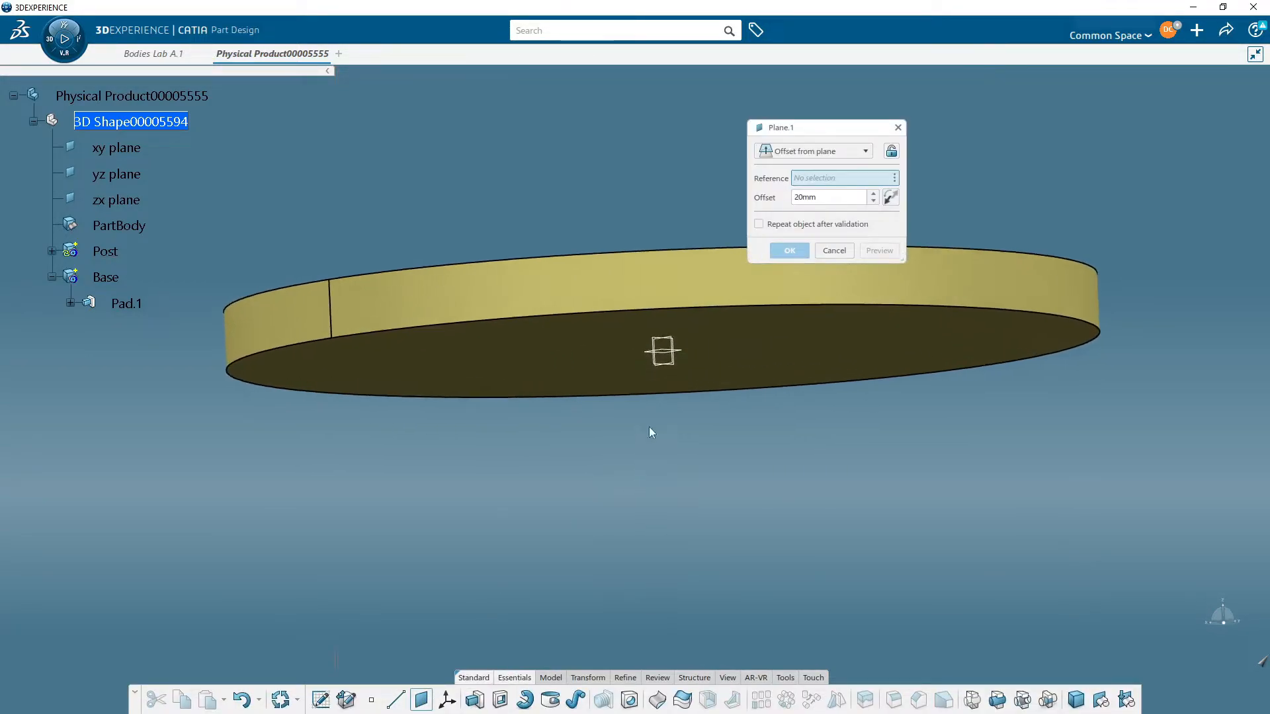
pyautogui.click(688, 363)
pyautogui.moveTo(689, 367); pyautogui.dragTo(696, 462, button='middle')
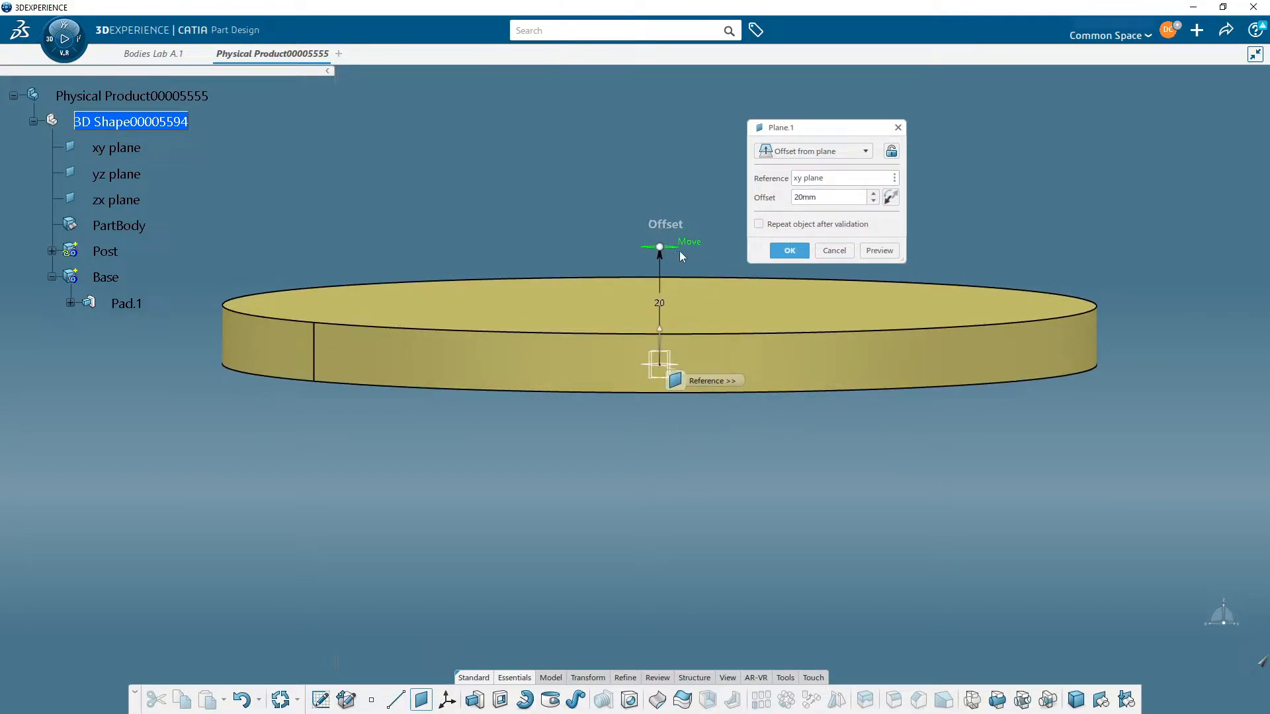
pyautogui.click(51, 252)
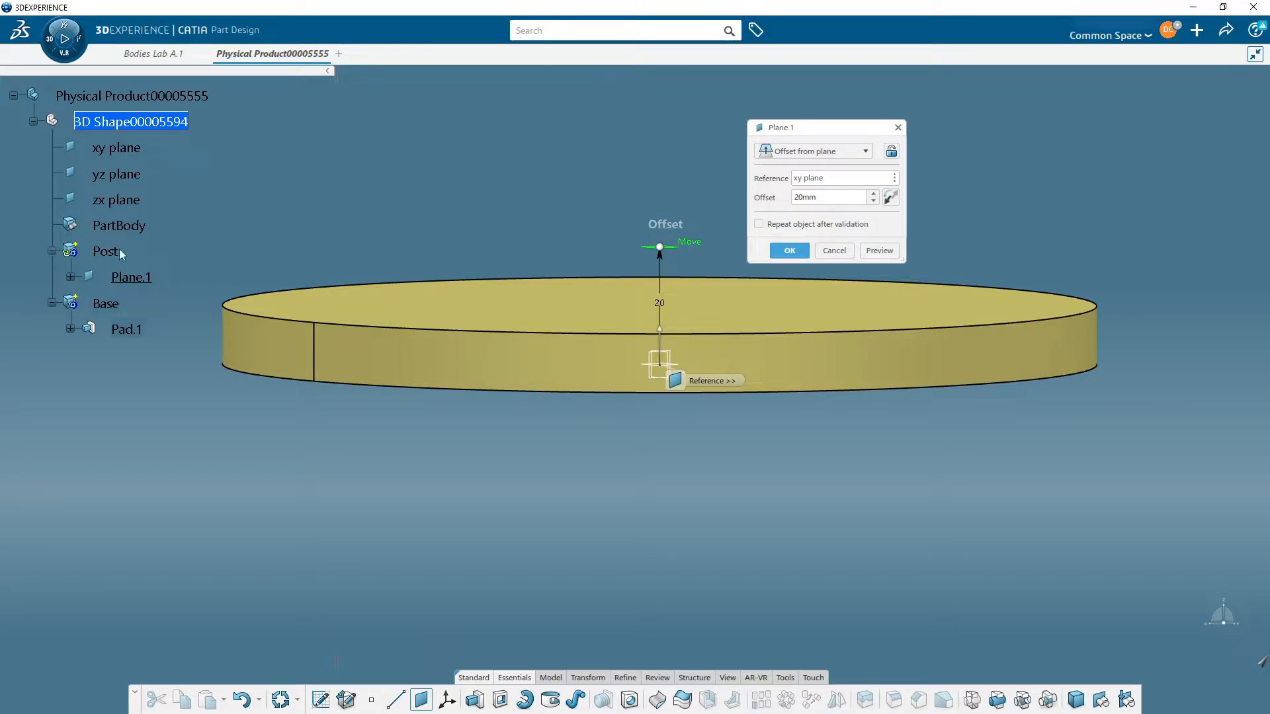
pyautogui.click(832, 251)
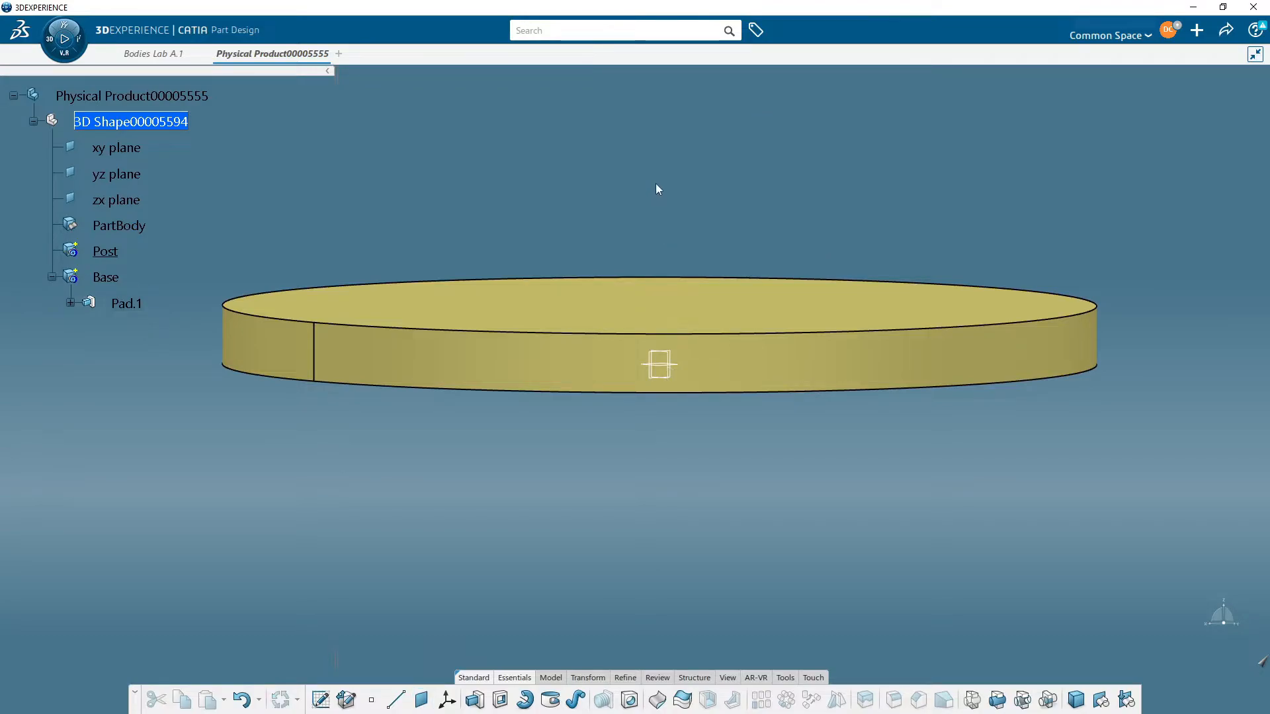
# Step: Insert a geometrical set named References with 3D Shape00005594 as its parent
pyautogui.moveTo(668, 457); pyautogui.dragTo(668, 443, button='middle')
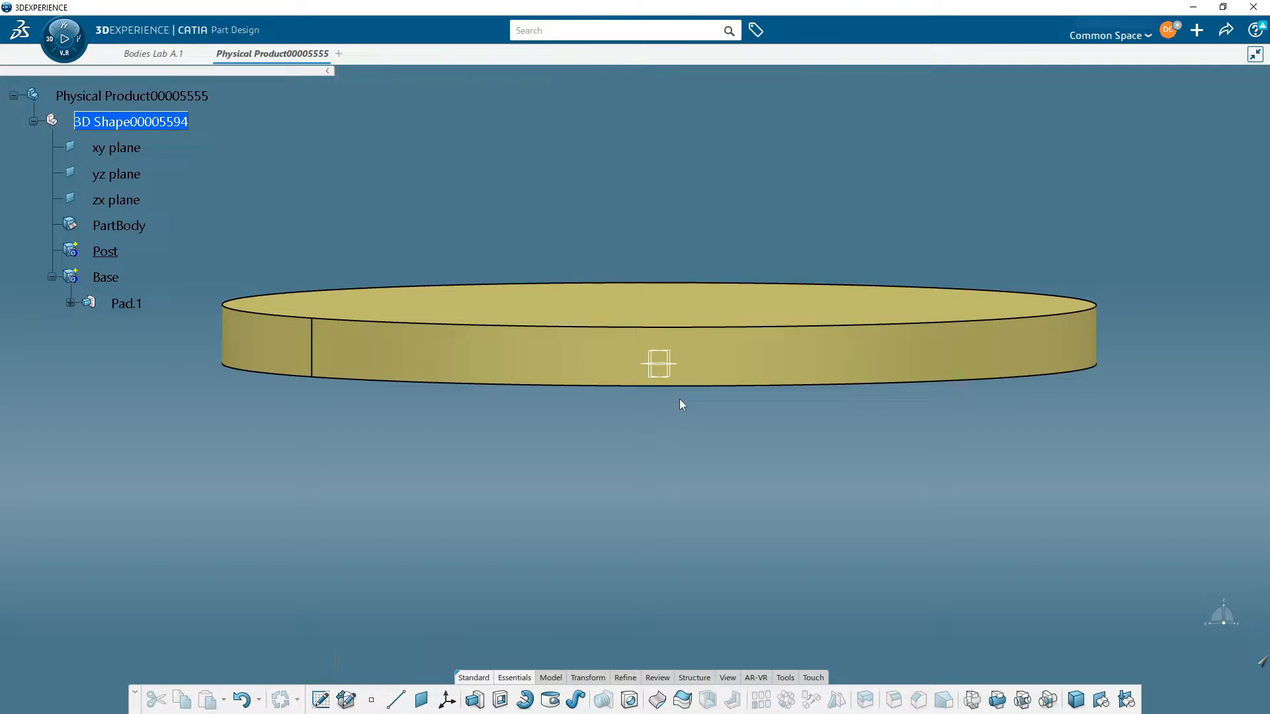
pyautogui.moveTo(700, 486)
pyautogui.mouseDown(button='middle')
pyautogui.moveTo(695, 463)
pyautogui.moveTo(705, 506)
pyautogui.mouseUp(button='middle')
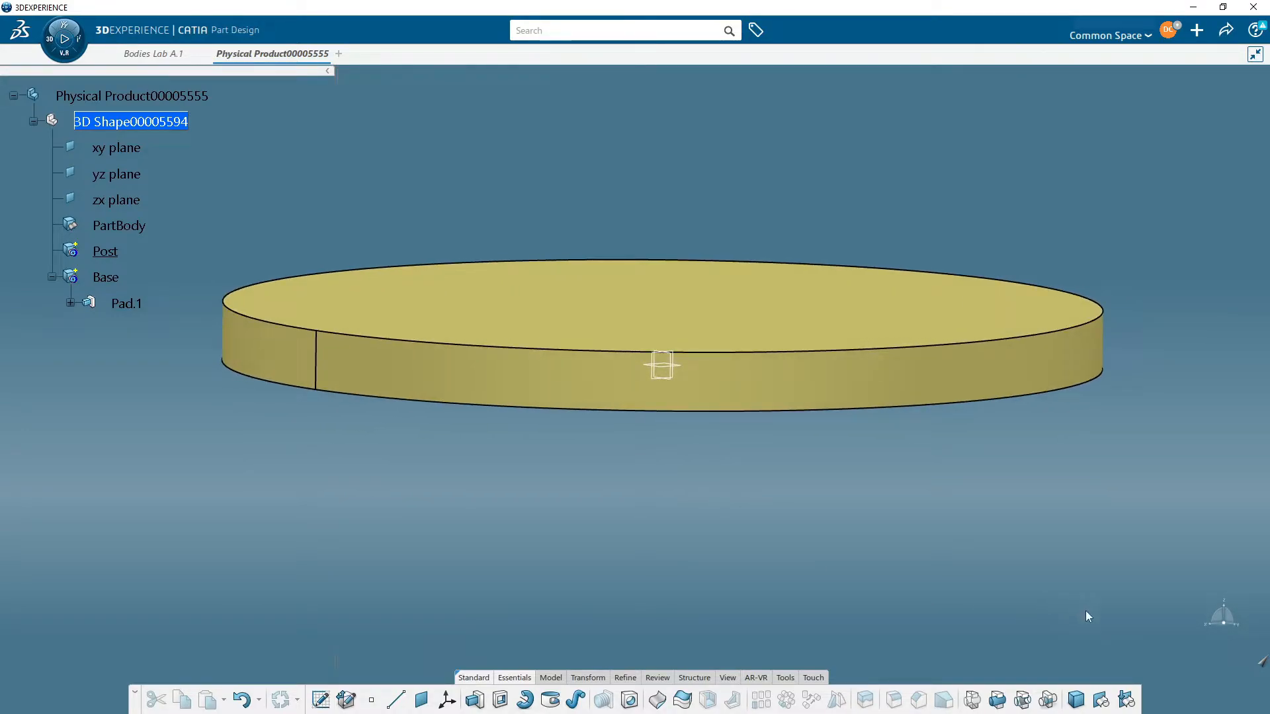
pyautogui.click(1102, 704)
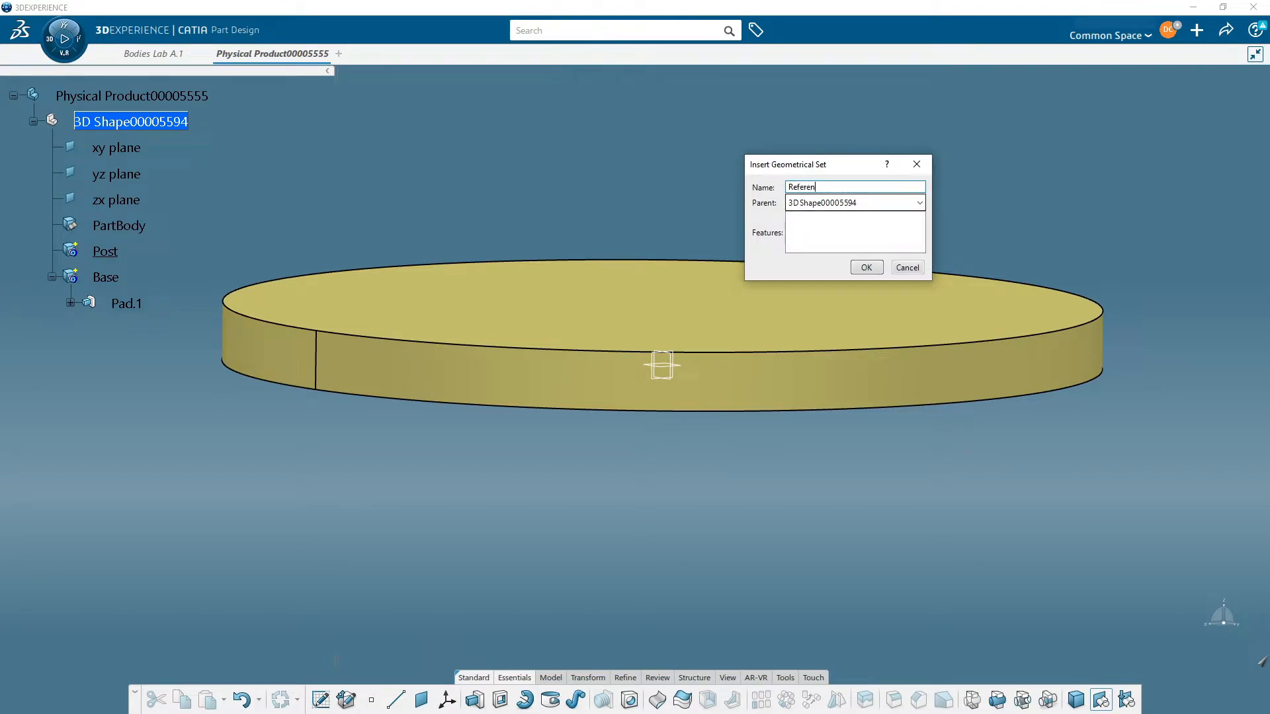
pyautogui.press('Return')
# Step: Create a reference plane offset 5 mm from the xy plane inside the References set
pyautogui.moveTo(686, 450); pyautogui.dragTo(702, 321, button='middle')
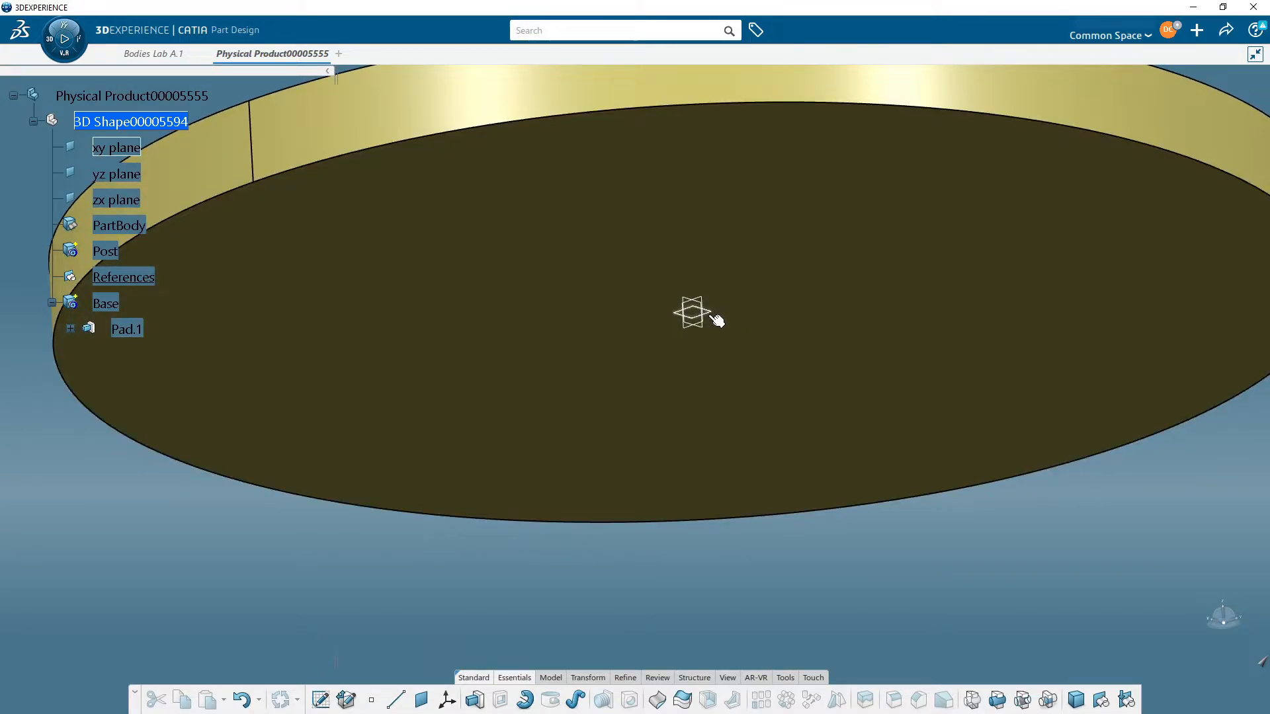
pyautogui.click(421, 700)
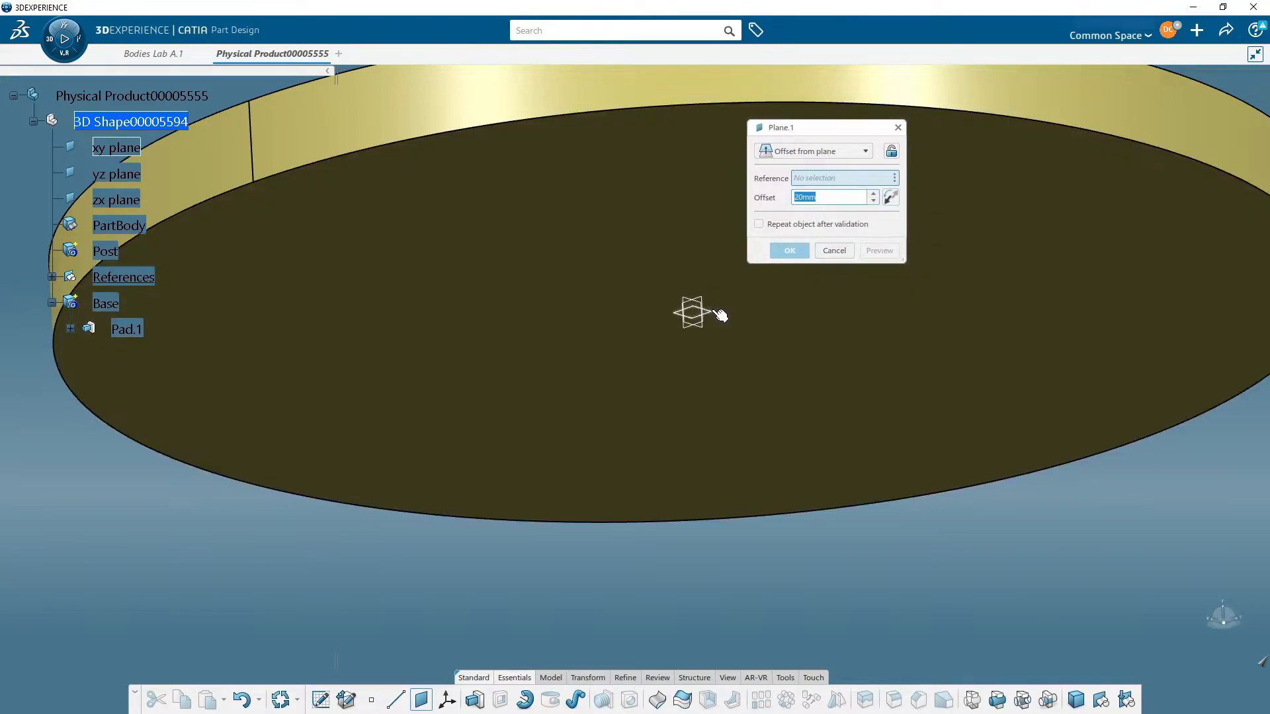
pyautogui.click(717, 315)
pyautogui.moveTo(718, 315); pyautogui.dragTo(442, 347, button='middle')
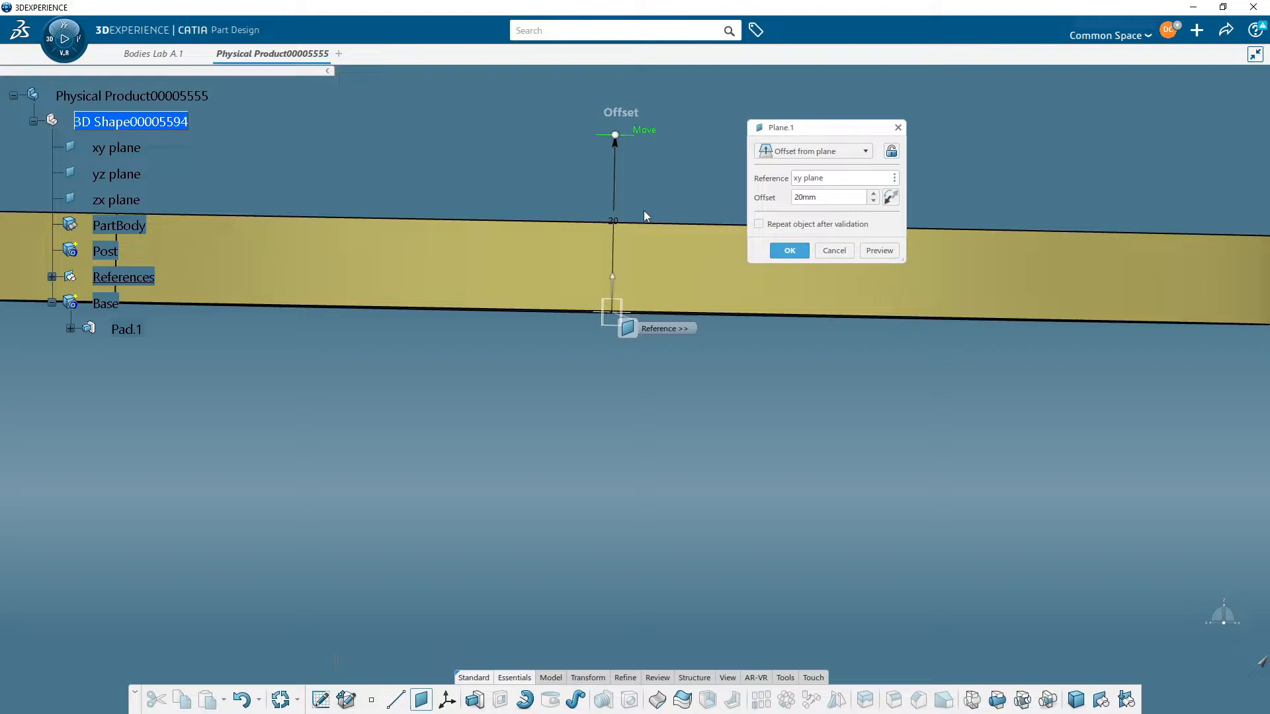
pyautogui.doubleClick(827, 198)
pyautogui.write('5')
pyautogui.click(879, 250)
pyautogui.moveTo(692, 296); pyautogui.dragTo(496, 332, button='middle')
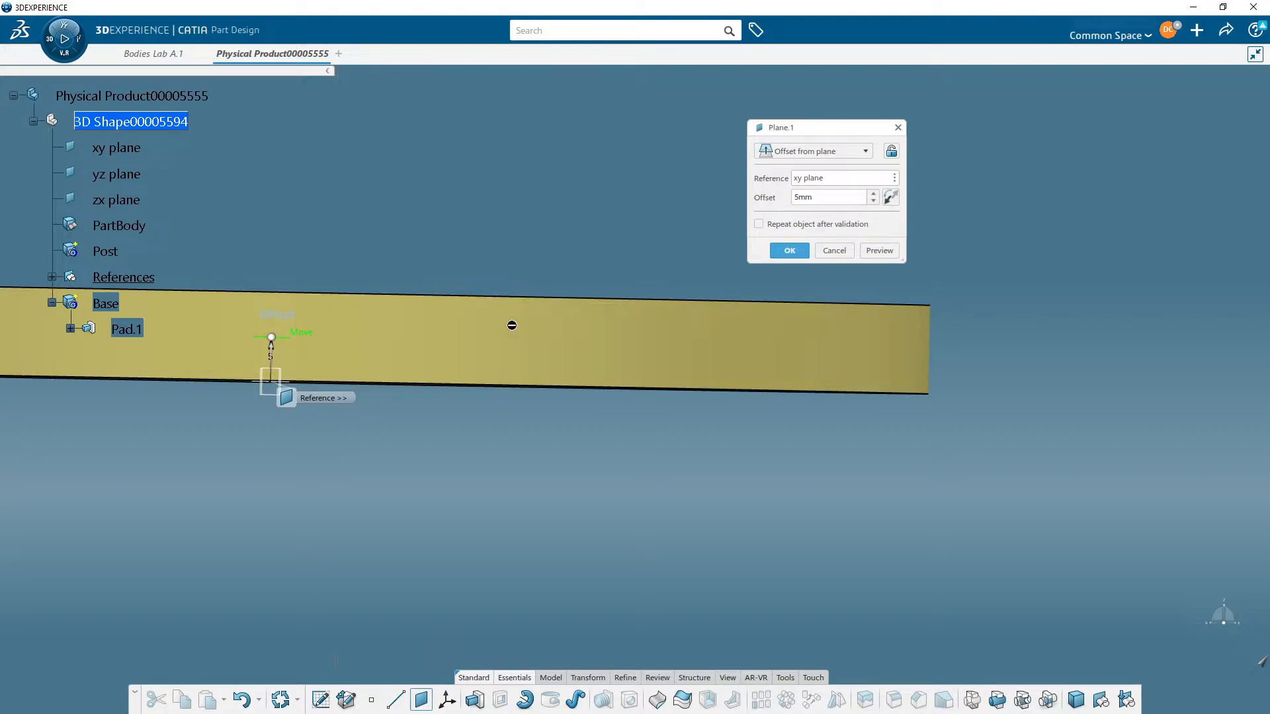
pyautogui.click(789, 251)
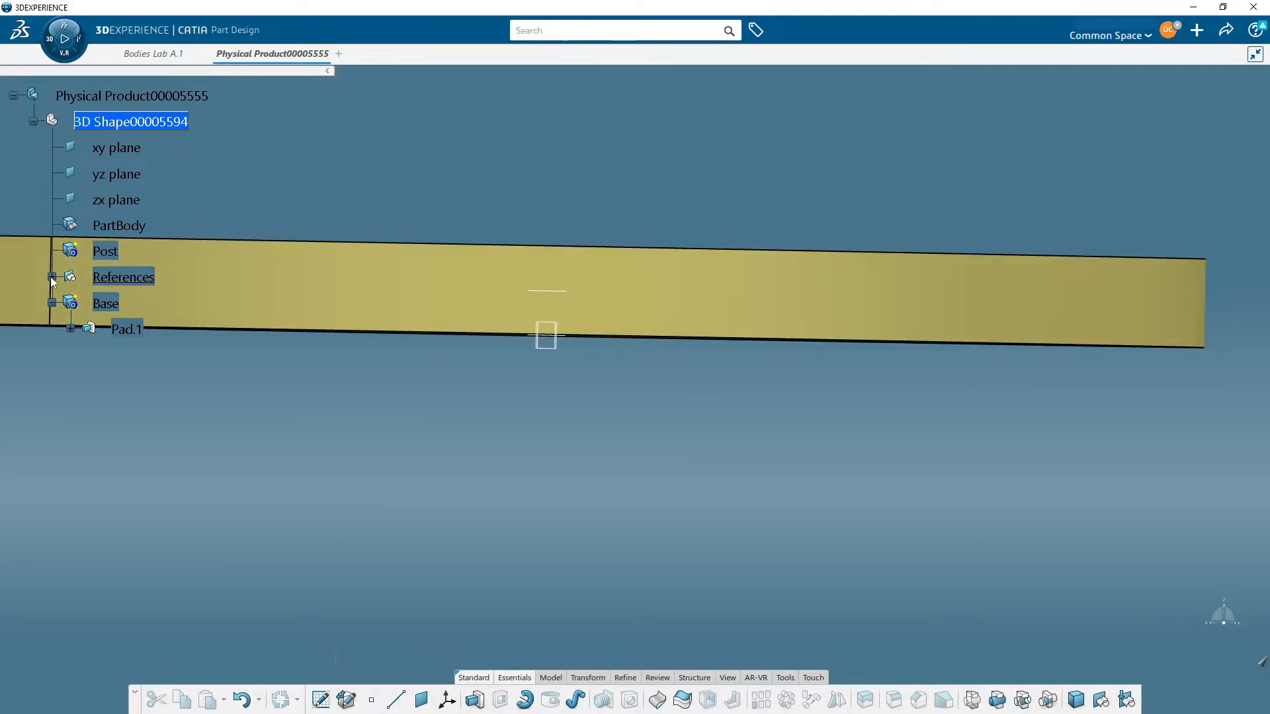
# Step: Expand the References set and define the Post body as the in-work object
pyautogui.moveTo(317, 453); pyautogui.dragTo(489, 416, button='middle')
pyautogui.scroll(-3, 489, 416)
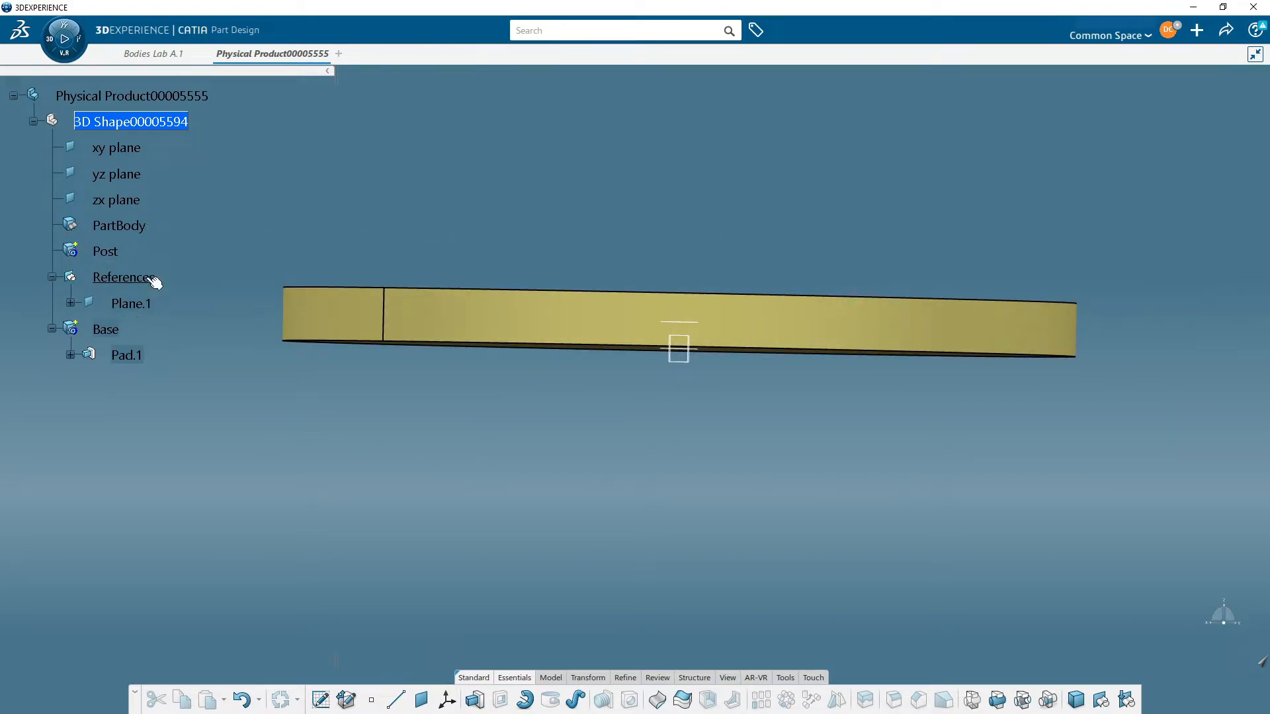
pyautogui.moveTo(535, 475); pyautogui.dragTo(546, 470, button='middle')
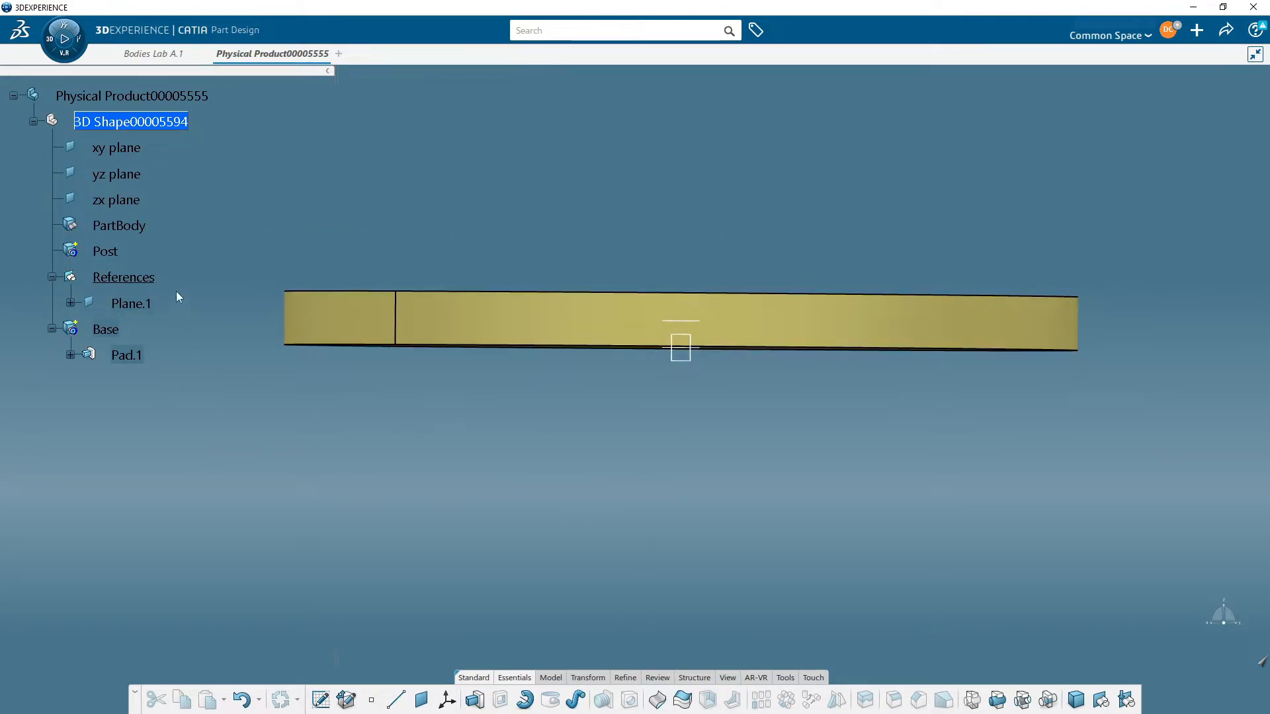
pyautogui.rightClick(114, 255)
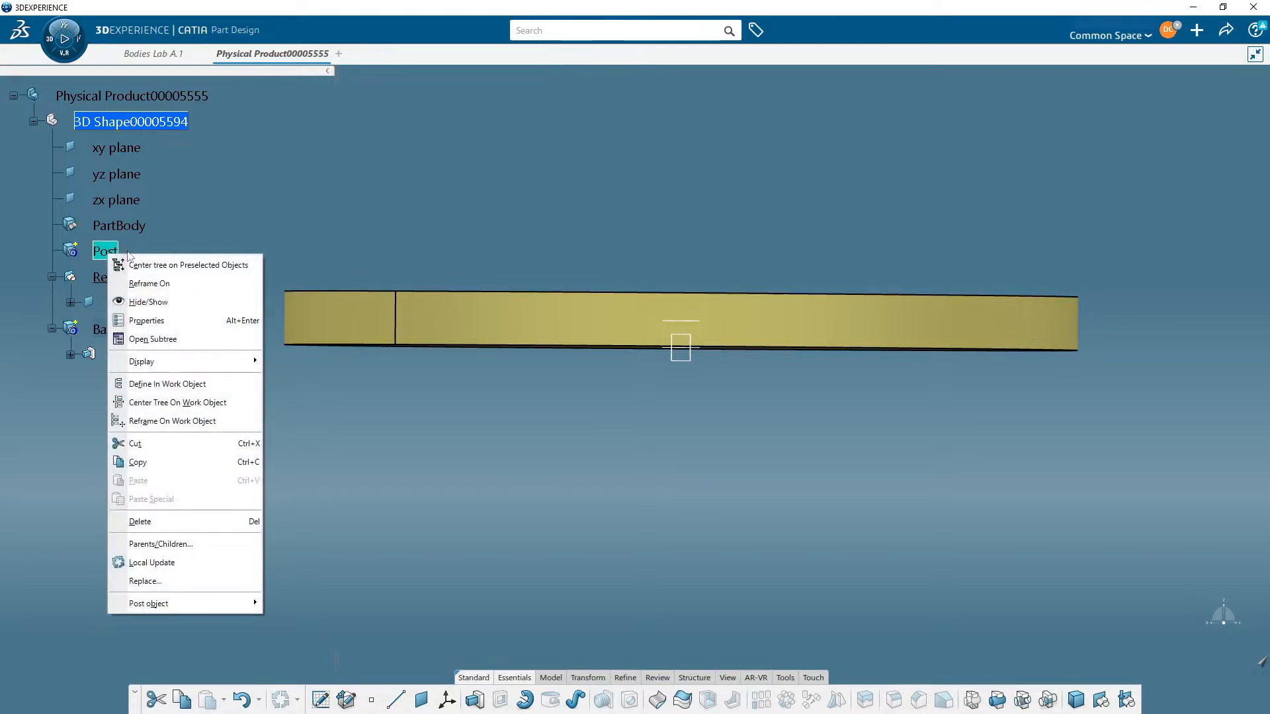
pyautogui.click(184, 387)
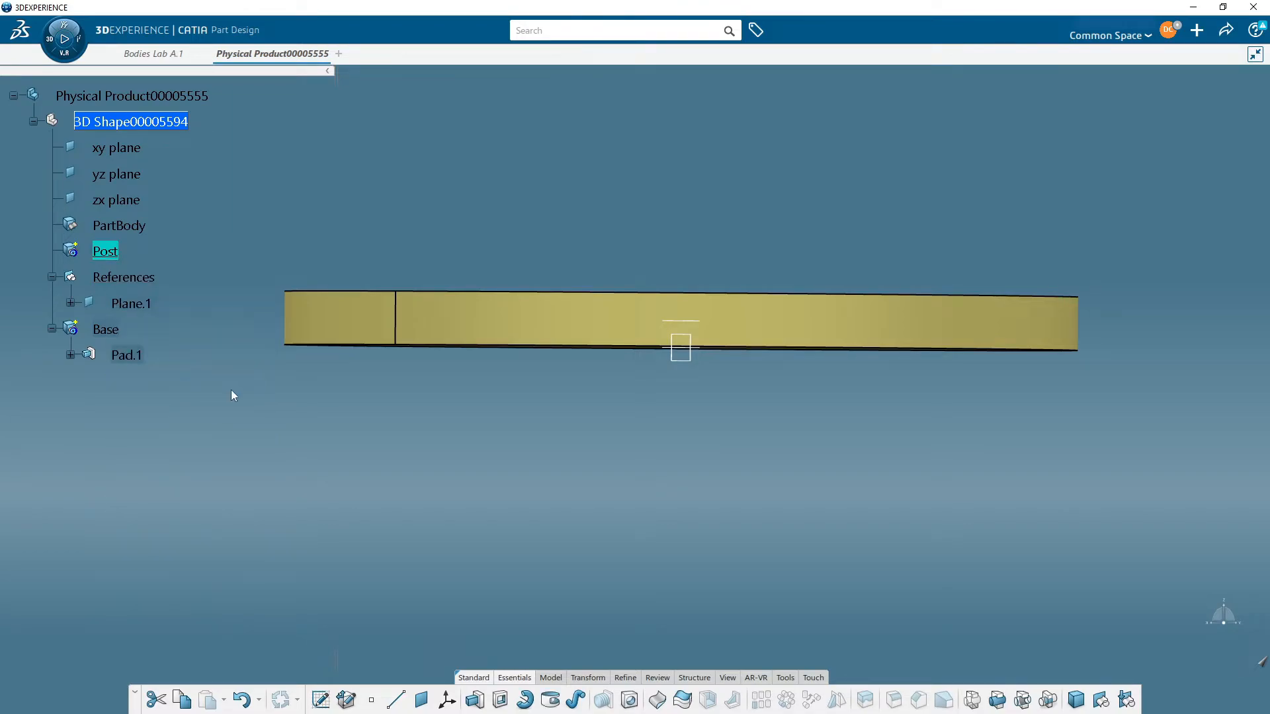
pyautogui.click(625, 416)
# Step: Sketch a circle of about 3.9 mm radius on the offset plane, centred on the H axis near the disc's edge, and finish the sketch
pyautogui.click(693, 328)
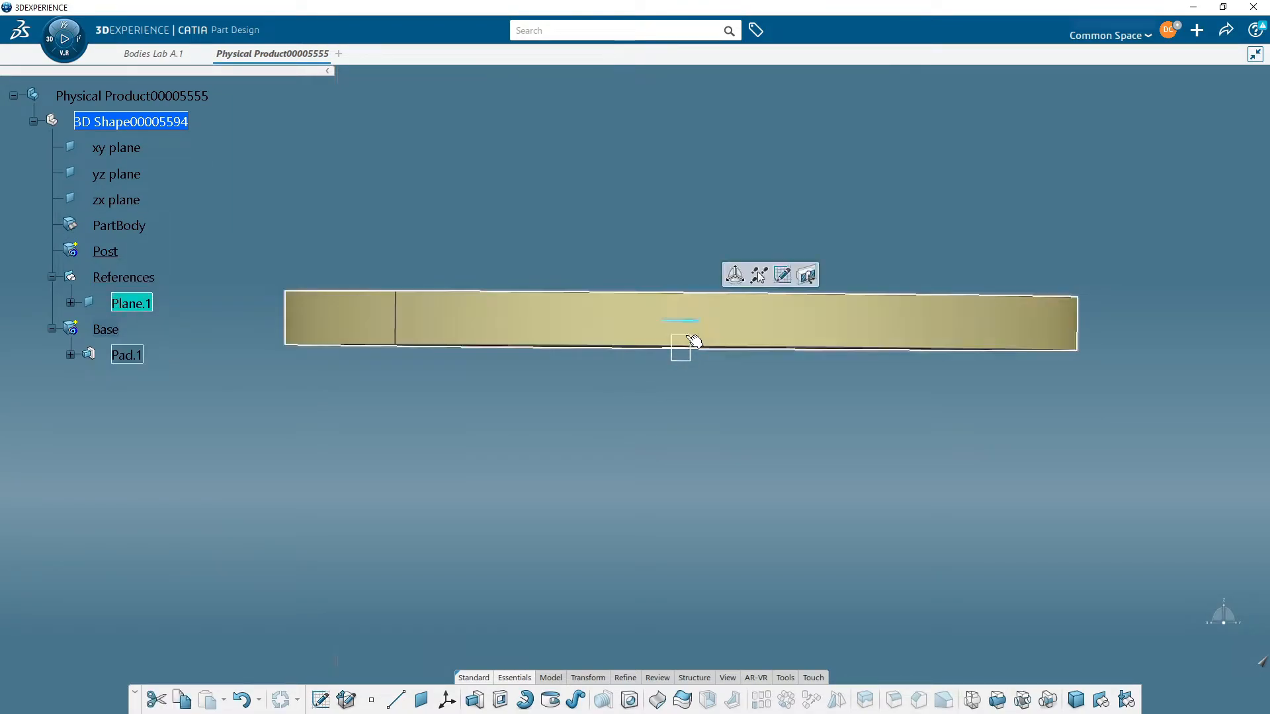
pyautogui.click(782, 275)
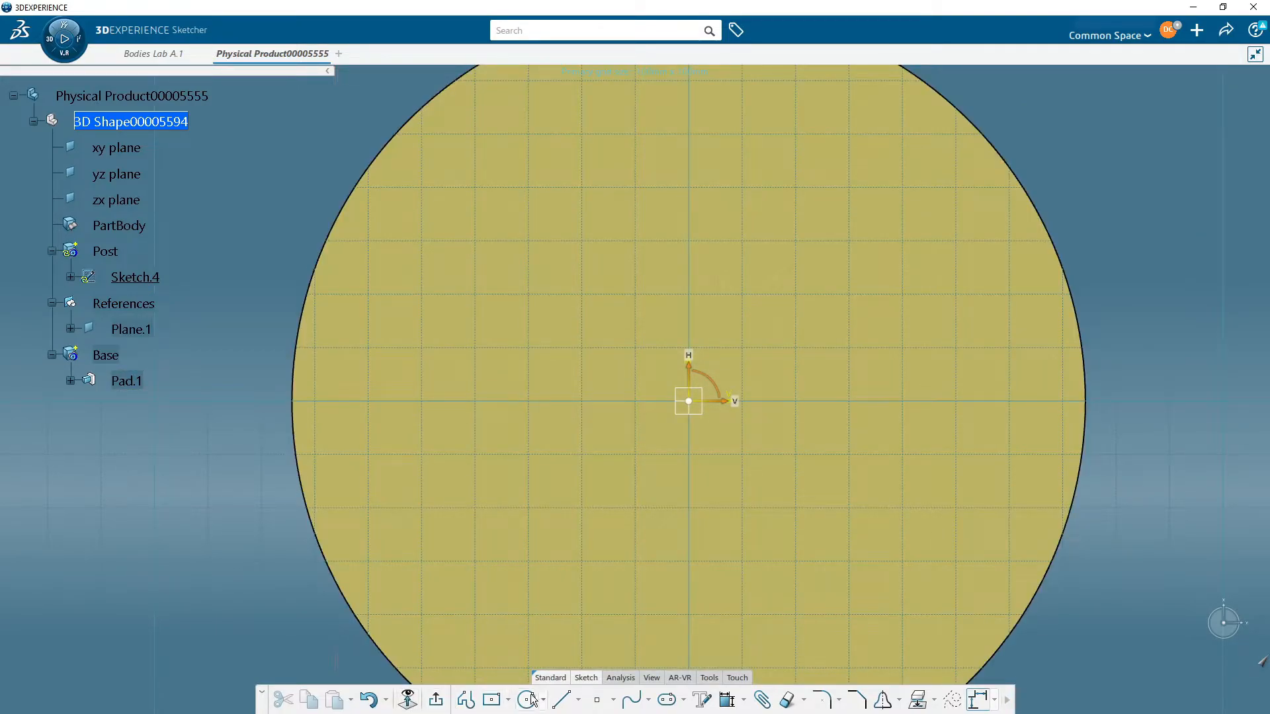
pyautogui.click(535, 699)
pyautogui.moveTo(714, 160)
pyautogui.mouseDown(button='middle')
pyautogui.moveTo(723, 332)
pyautogui.moveTo(726, 302)
pyautogui.mouseUp(button='middle')
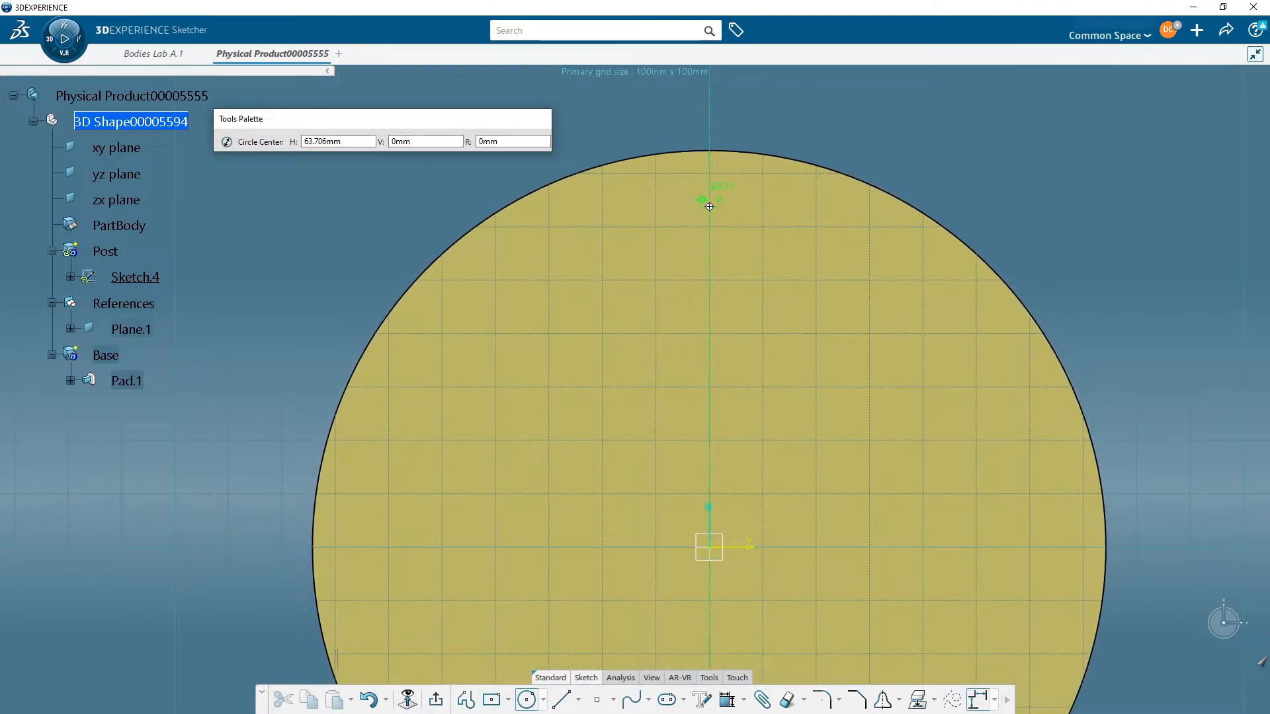
pyautogui.click(709, 217)
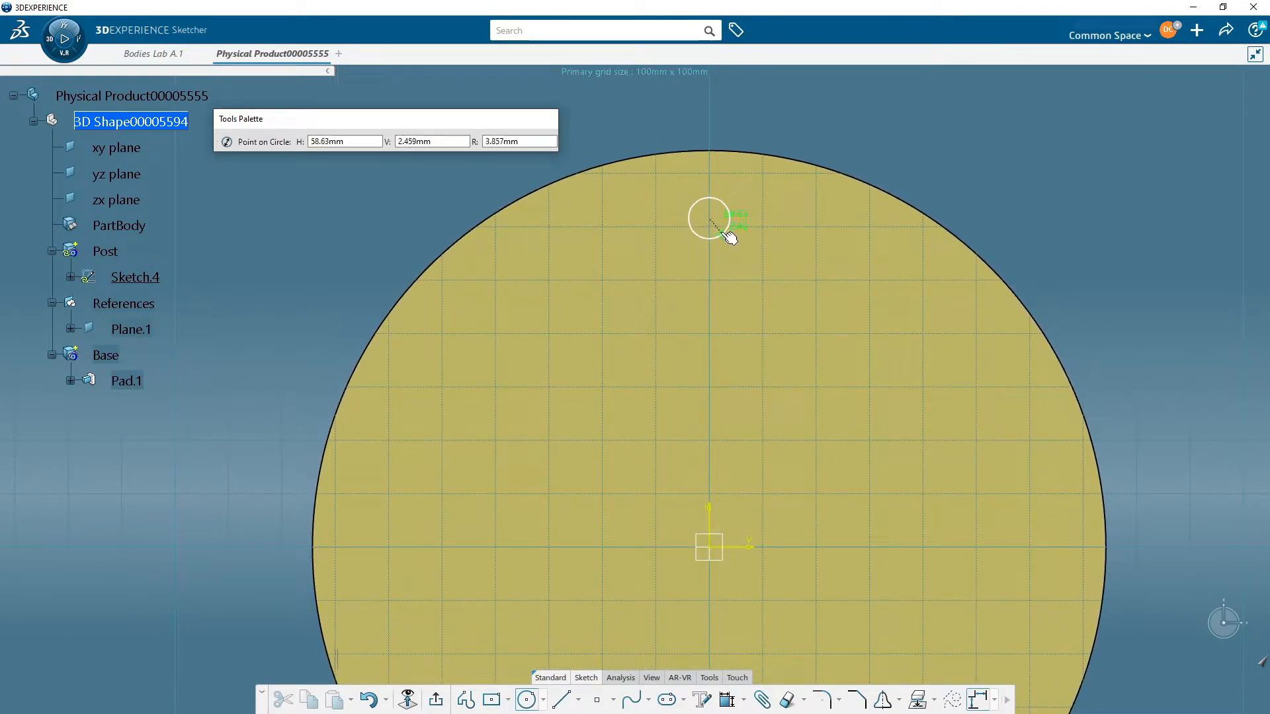
pyautogui.click(727, 233)
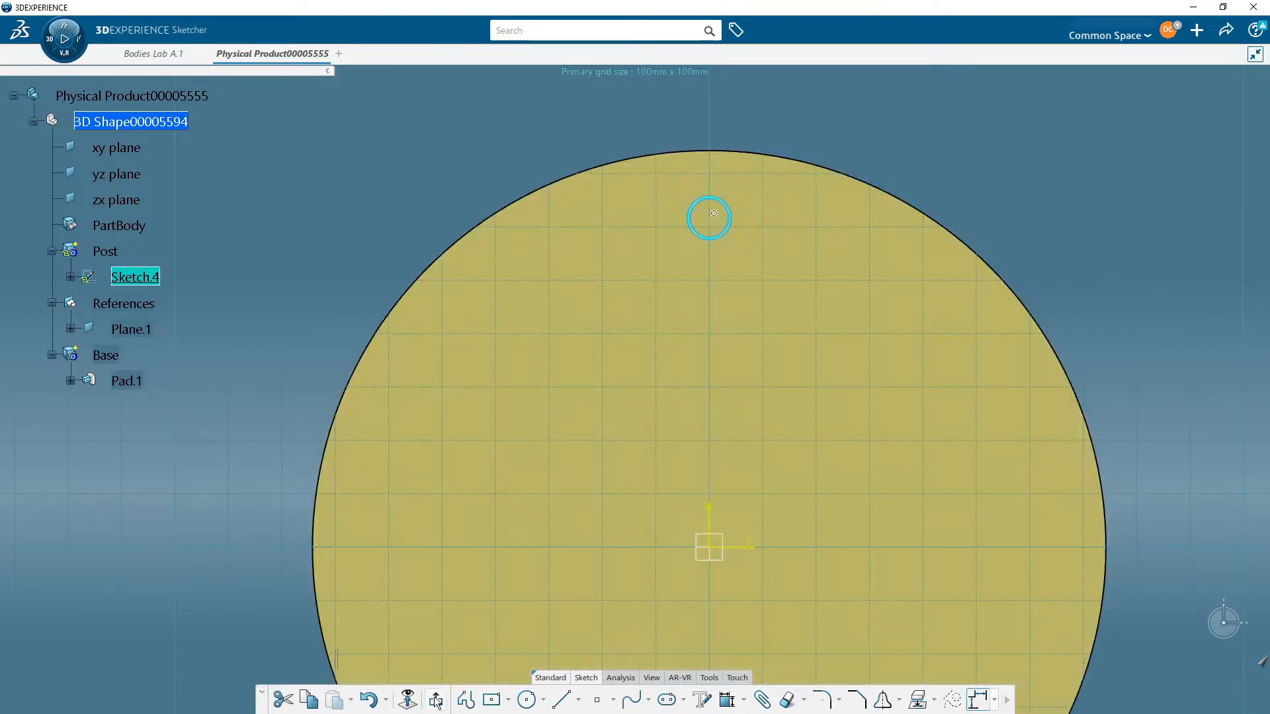
pyautogui.click(436, 700)
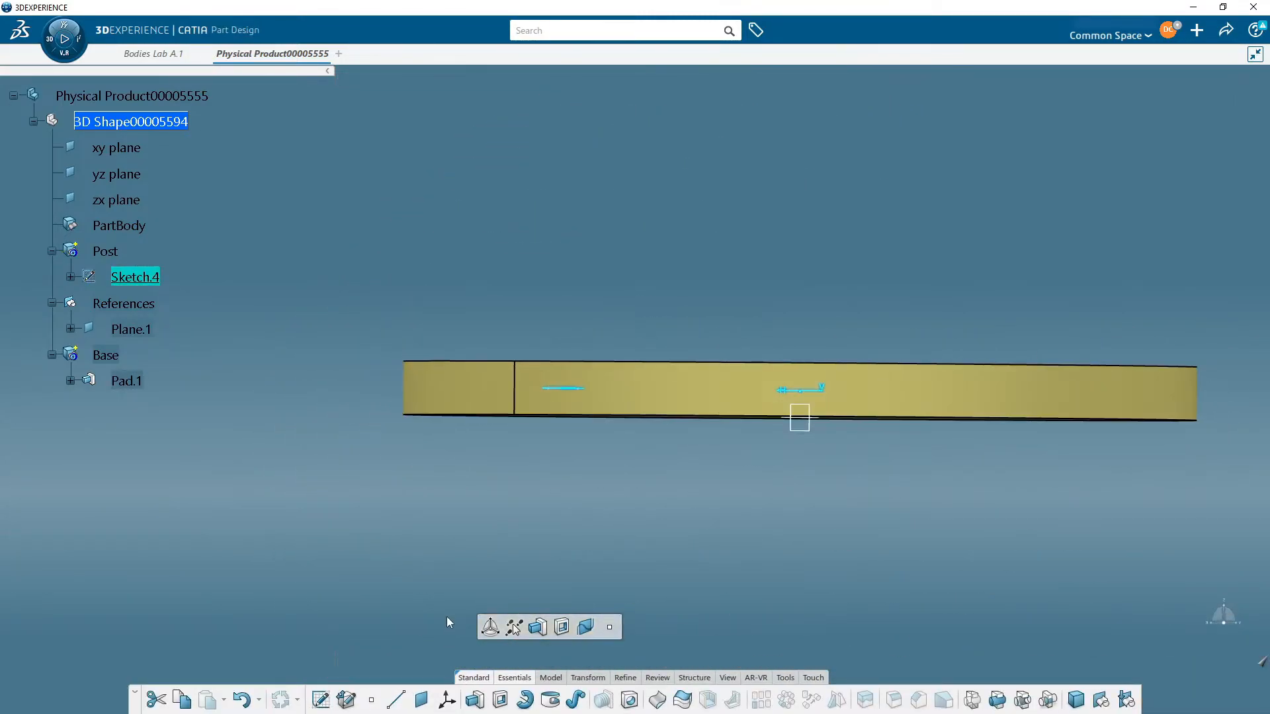
# Step: Pad the small circle sketch 15 mm in the default normal direction to form the pin in the Post body
pyautogui.moveTo(680, 479)
pyautogui.mouseDown(button='middle')
pyautogui.moveTo(649, 505)
pyautogui.moveTo(661, 496)
pyautogui.mouseUp(button='middle')
pyautogui.moveTo(583, 436)
pyautogui.mouseDown(button='middle')
pyautogui.moveTo(607, 470)
pyautogui.moveTo(586, 448)
pyautogui.mouseUp(button='middle')
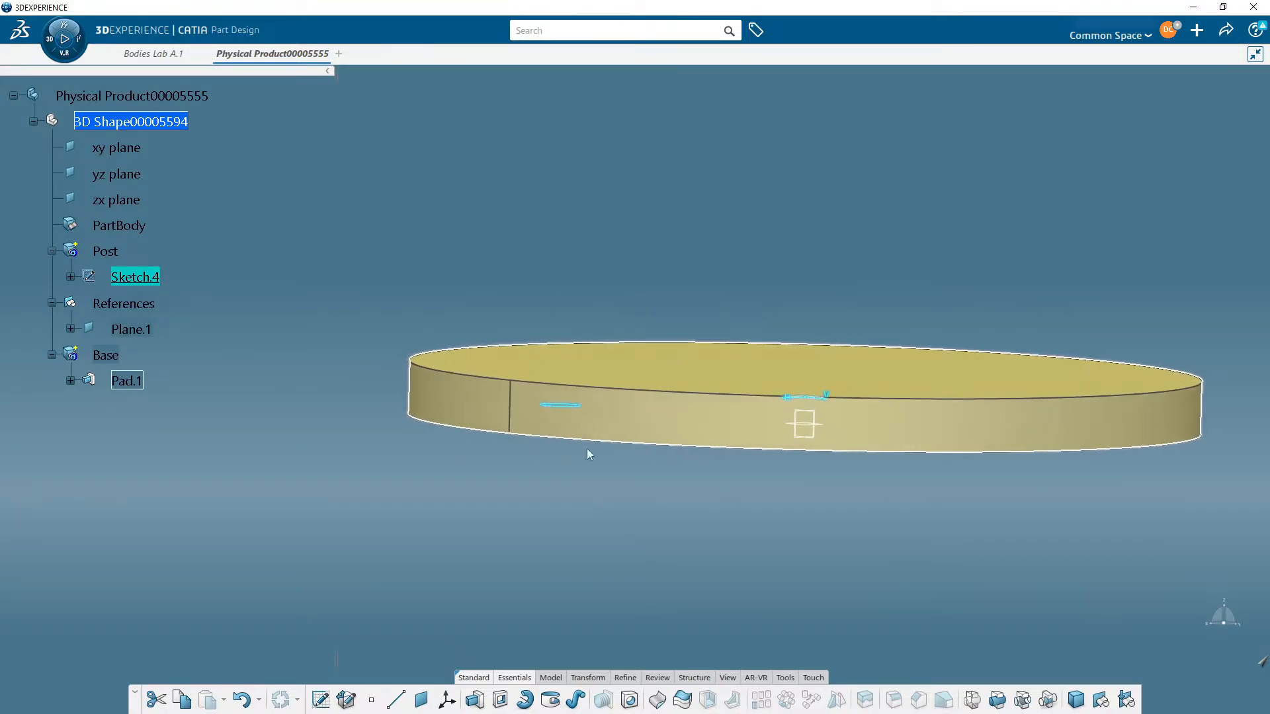
pyautogui.click(474, 700)
pyautogui.click(563, 406)
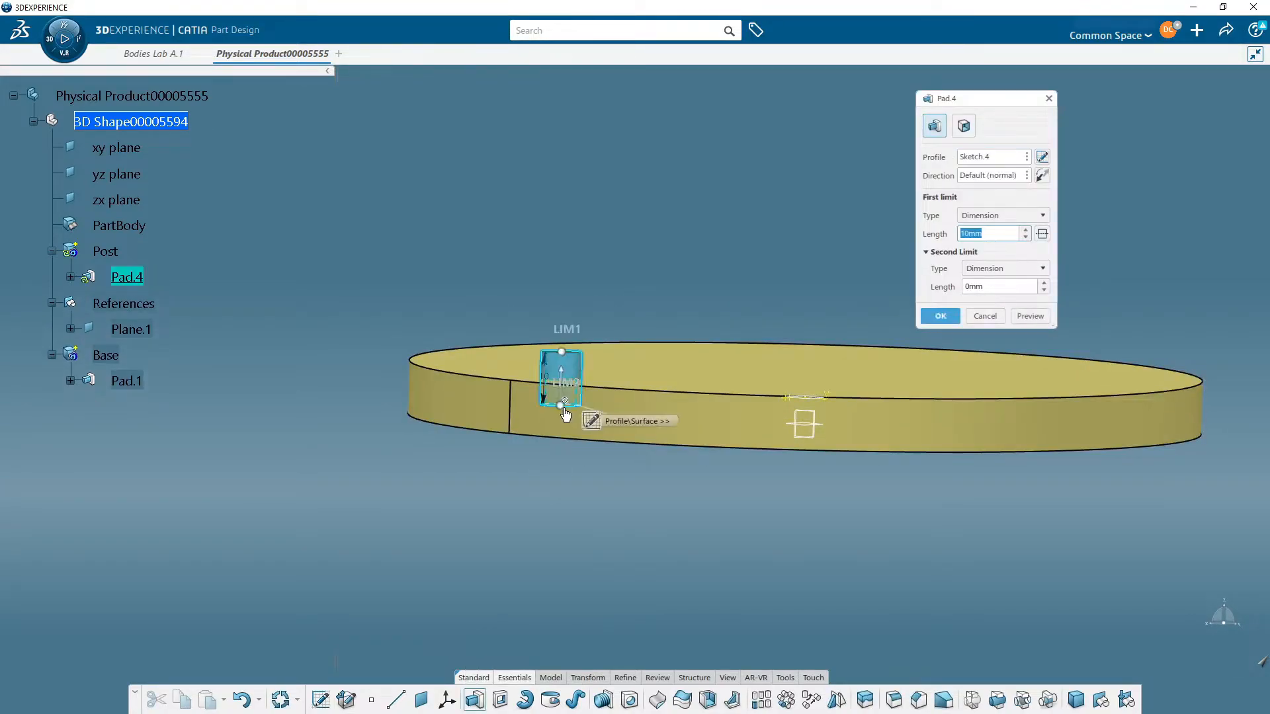
pyautogui.moveTo(661, 374); pyautogui.dragTo(585, 367, button='middle')
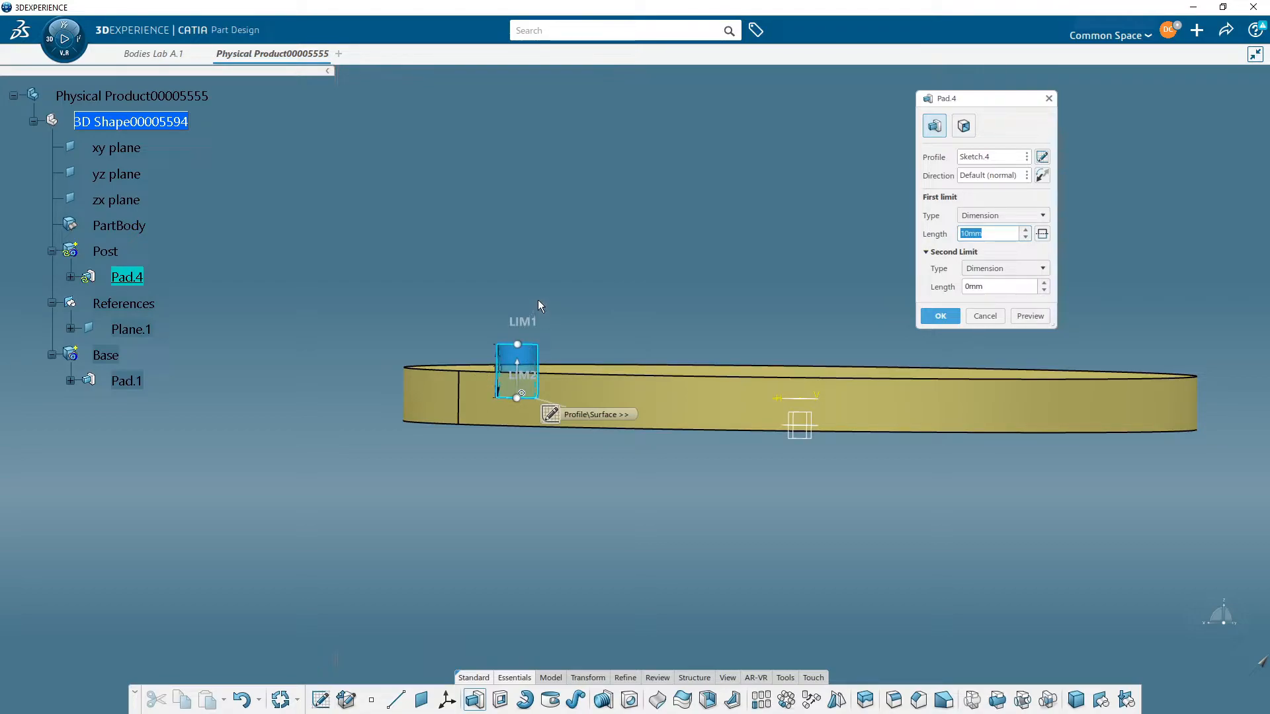
pyautogui.write('15')
pyautogui.press('Tab')
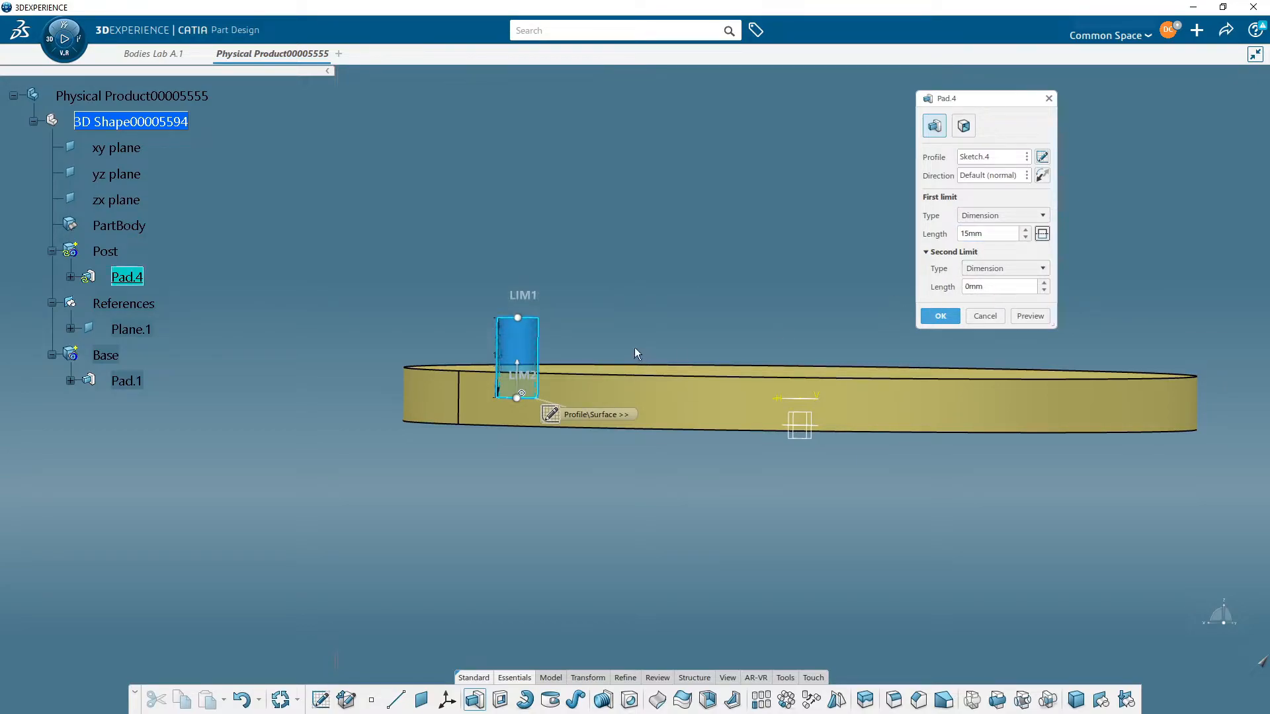
pyautogui.click(939, 317)
# Step: Start a sketch on the pin's top face and draw a circle outside the disc, centred at about H 87 mm, V -5 mm
pyautogui.moveTo(694, 275); pyautogui.dragTo(760, 297, button='middle')
pyautogui.moveTo(556, 384); pyautogui.dragTo(759, 319, button='middle')
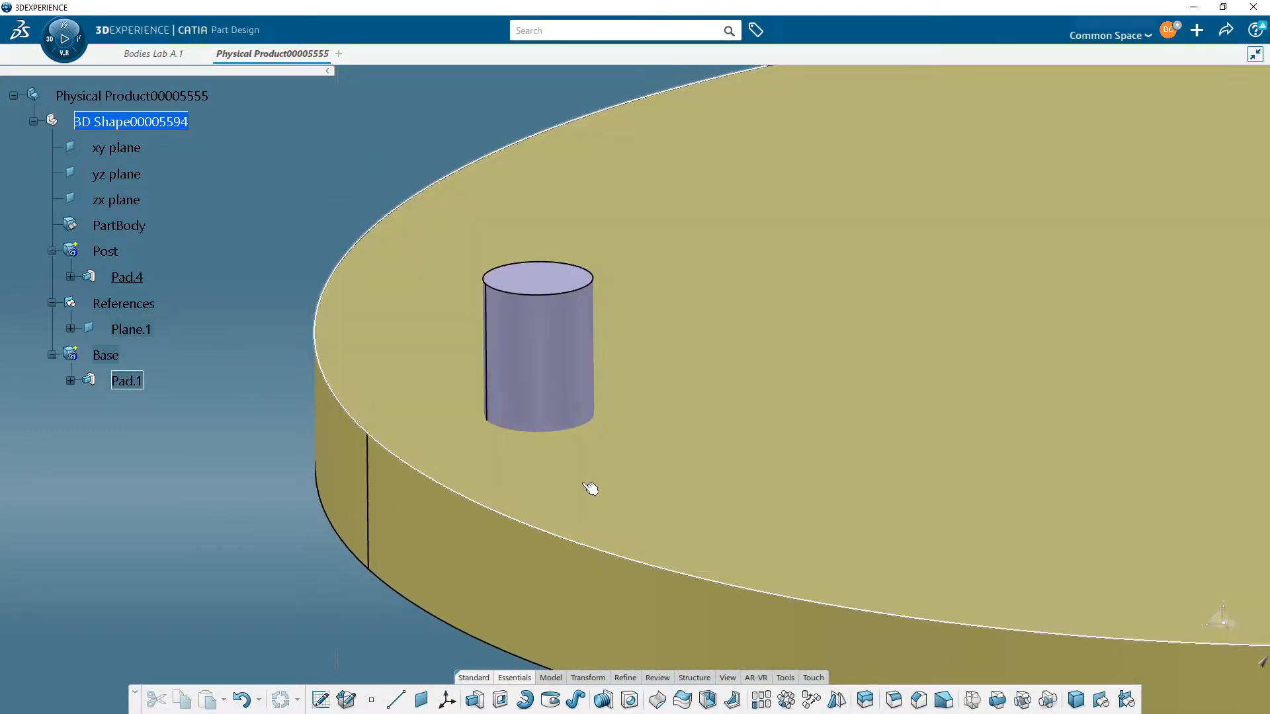
pyautogui.moveTo(593, 488); pyautogui.dragTo(610, 313, button='middle')
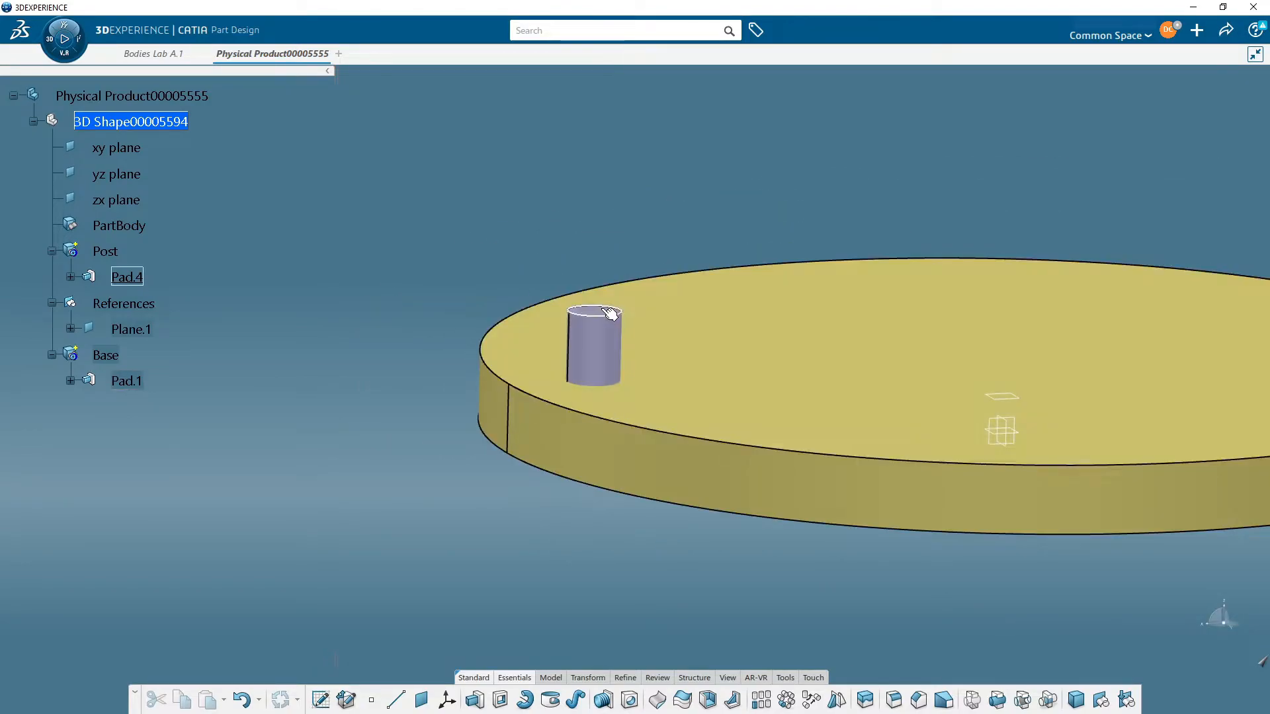
pyautogui.click(603, 317)
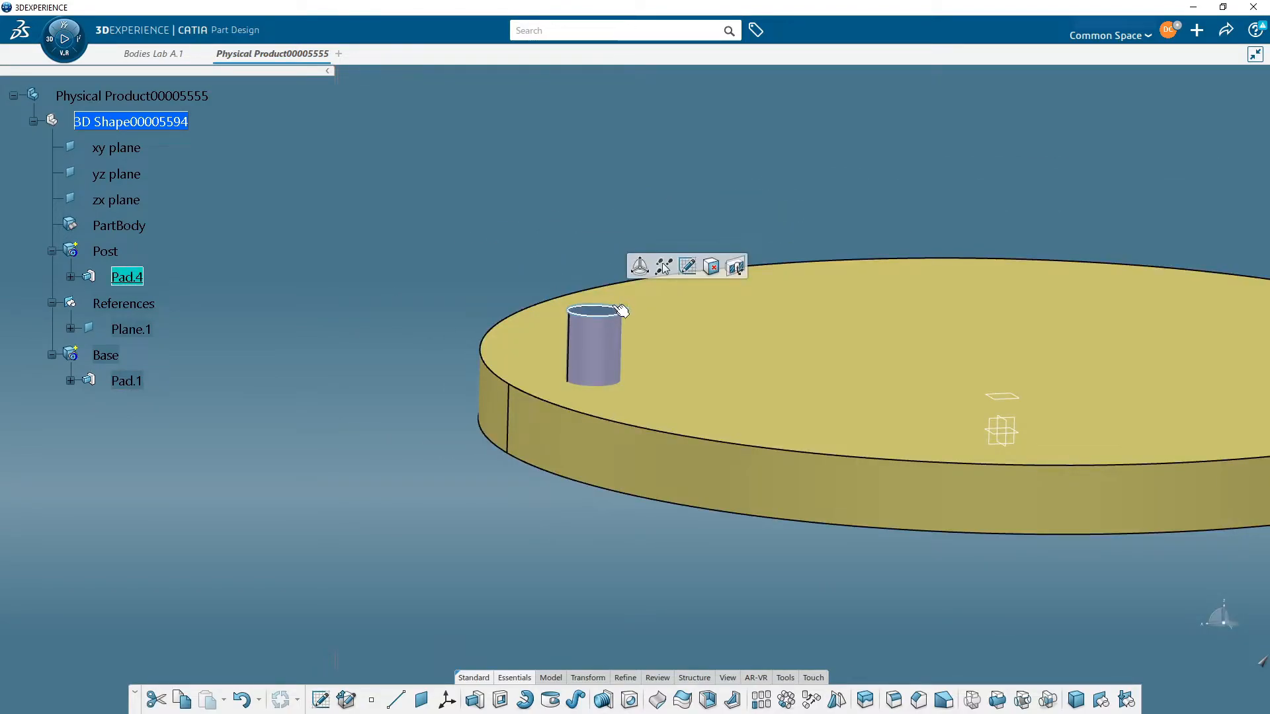
pyautogui.click(695, 266)
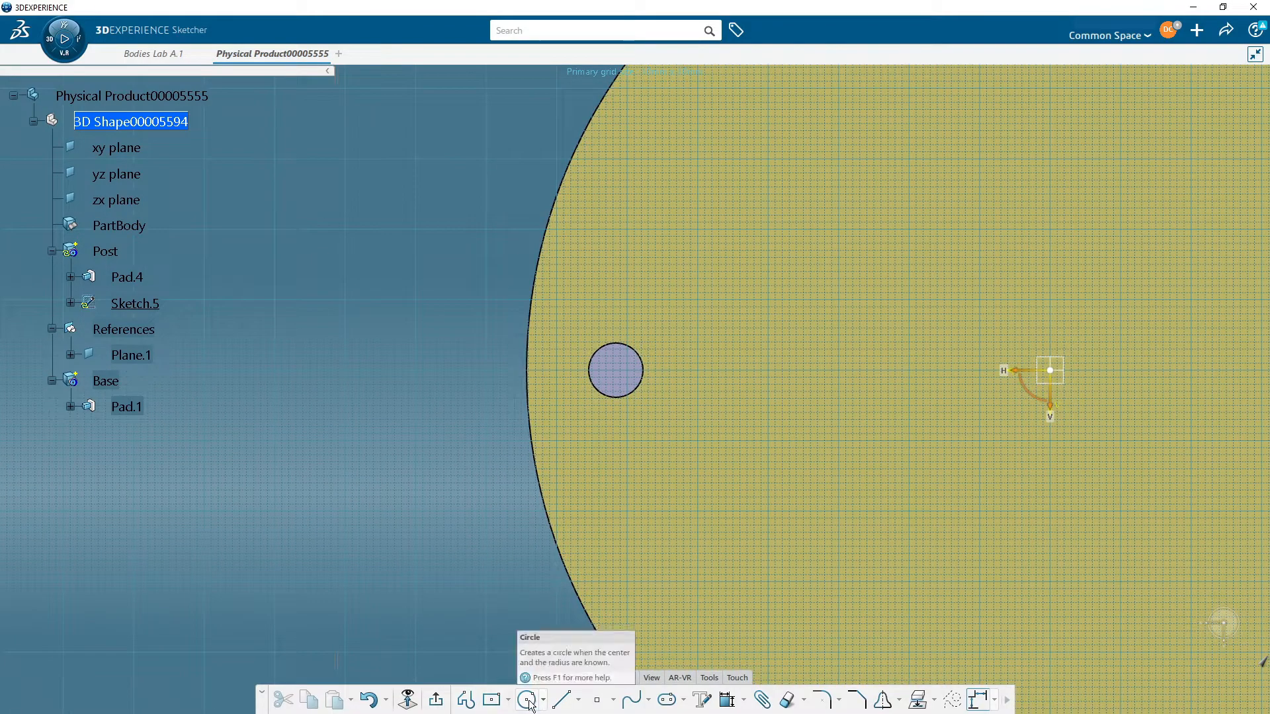
pyautogui.click(527, 699)
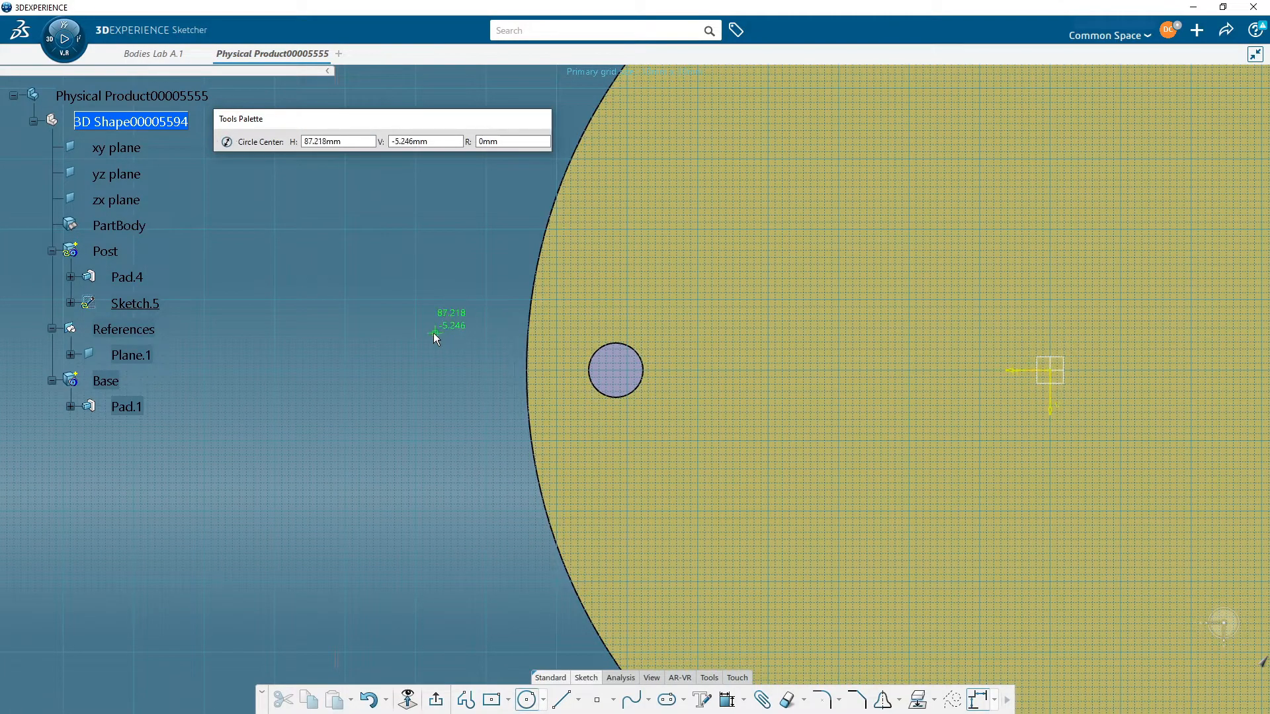
pyautogui.click(435, 333)
pyautogui.click(455, 384)
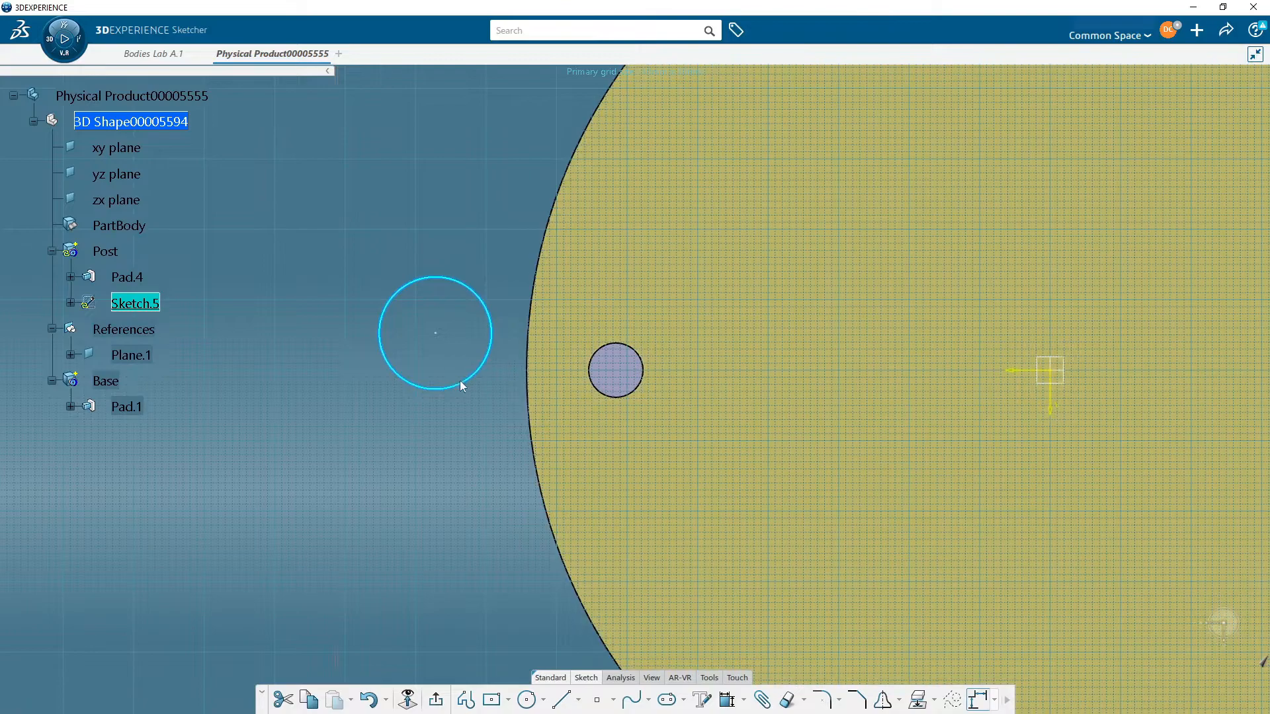
pyautogui.click(478, 376)
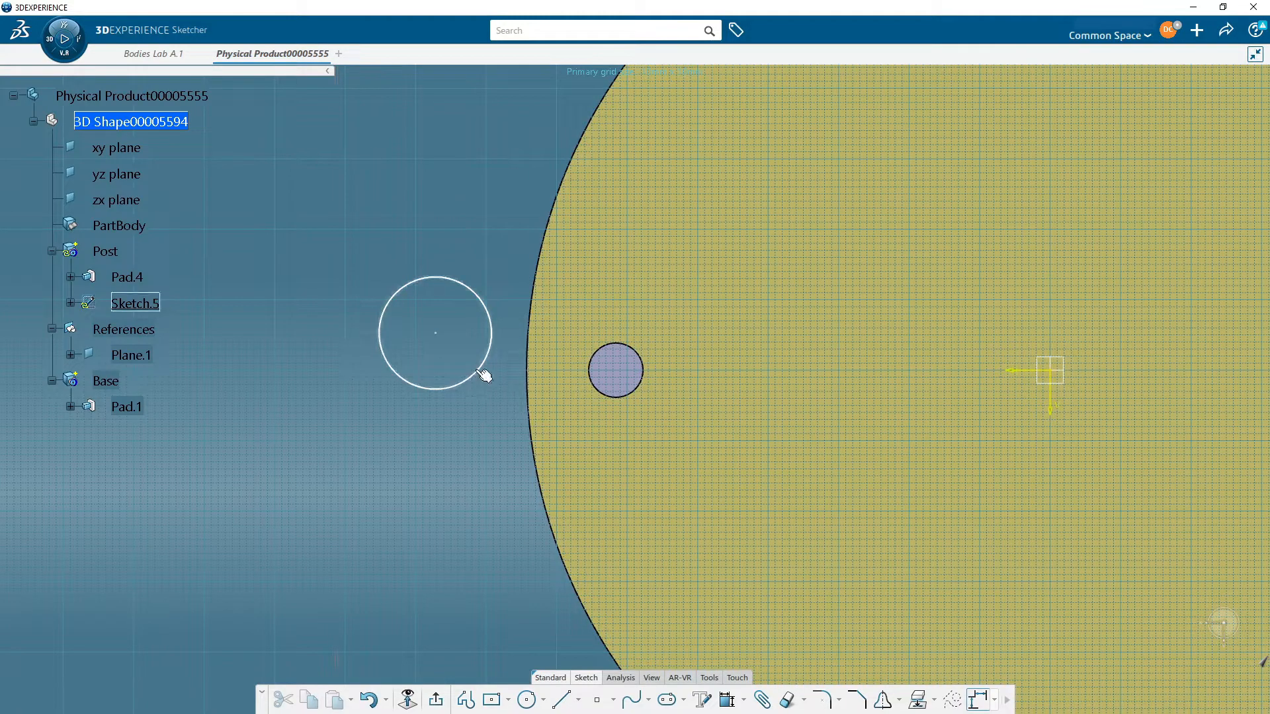
# Step: Constrain the new circle to be concentric with the pin's circular edge
pyautogui.click(476, 371)
pyautogui.click(610, 328)
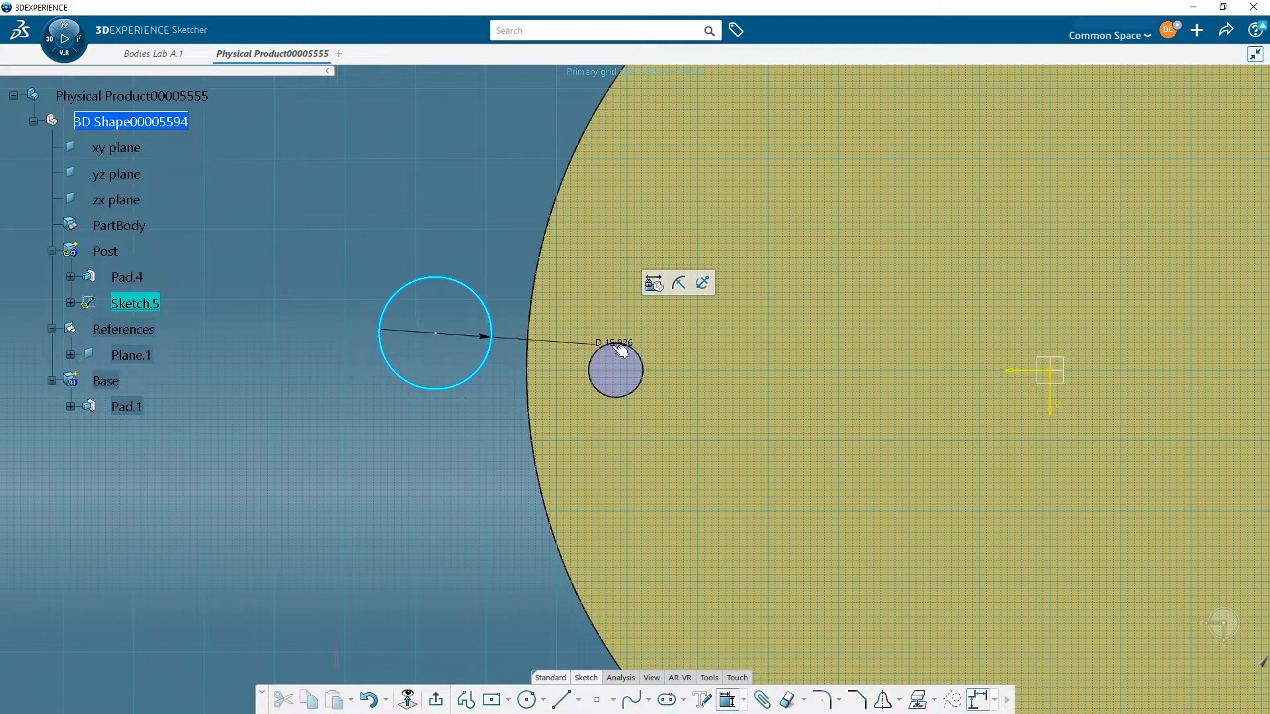
pyautogui.click(626, 346)
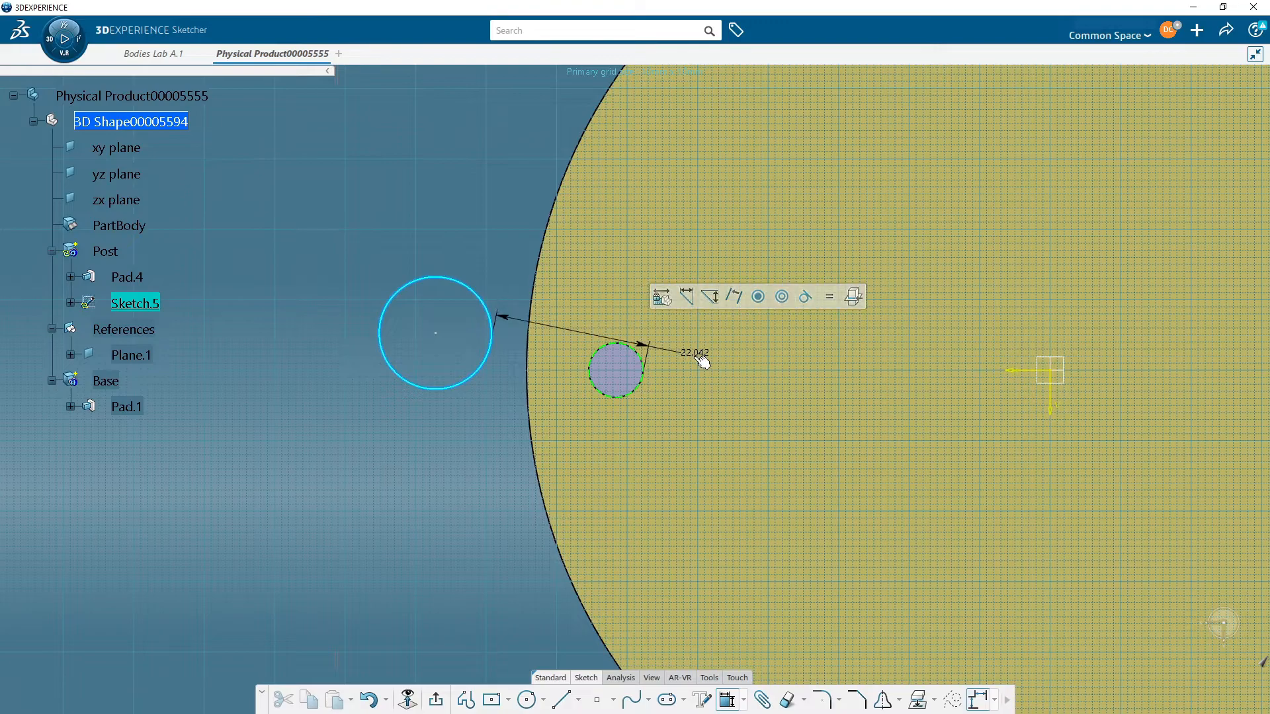
pyautogui.rightClick(695, 354)
pyautogui.click(773, 459)
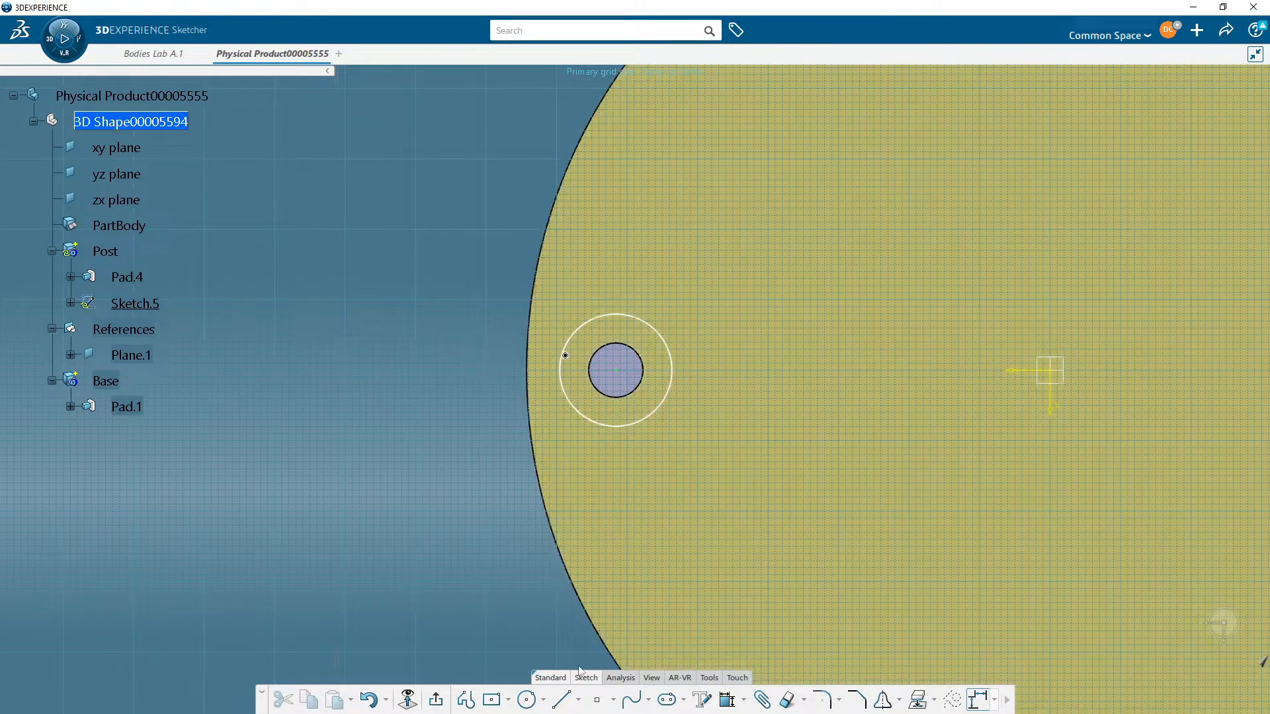
# Step: Finish the sketch and pad the circle 8 mm upward to form the head on the pin
pyautogui.click(445, 698)
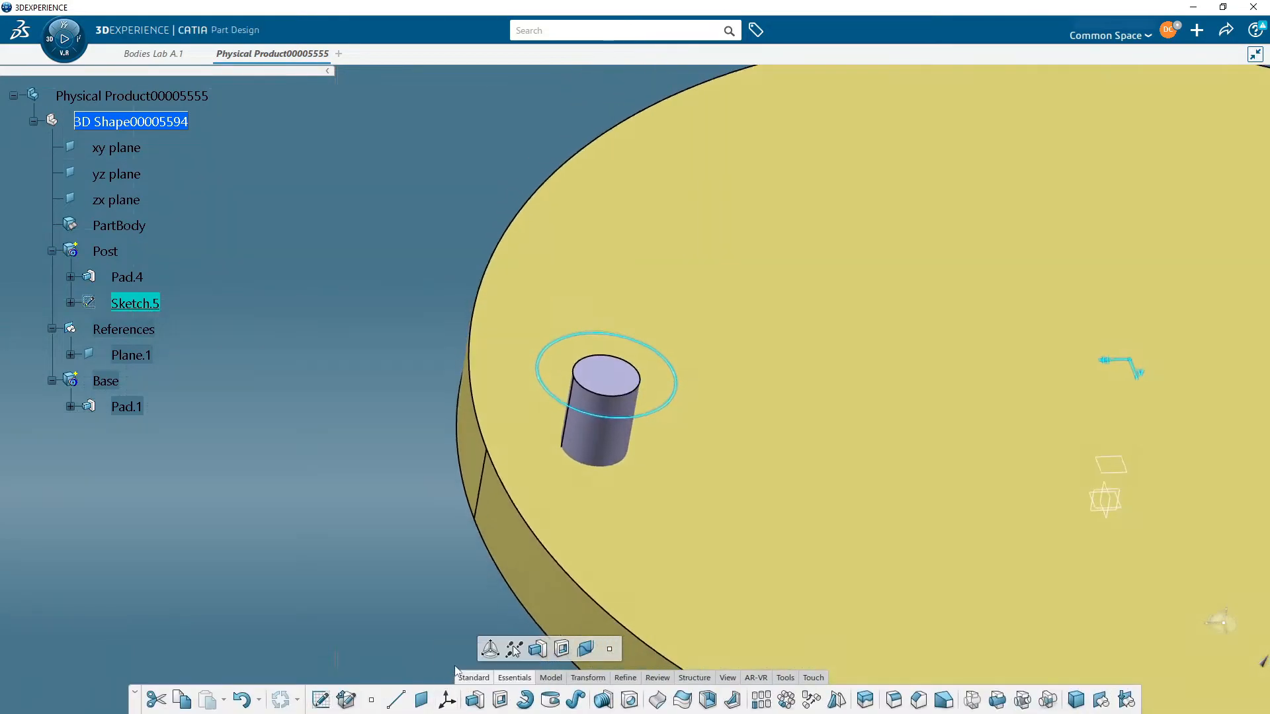
pyautogui.click(476, 701)
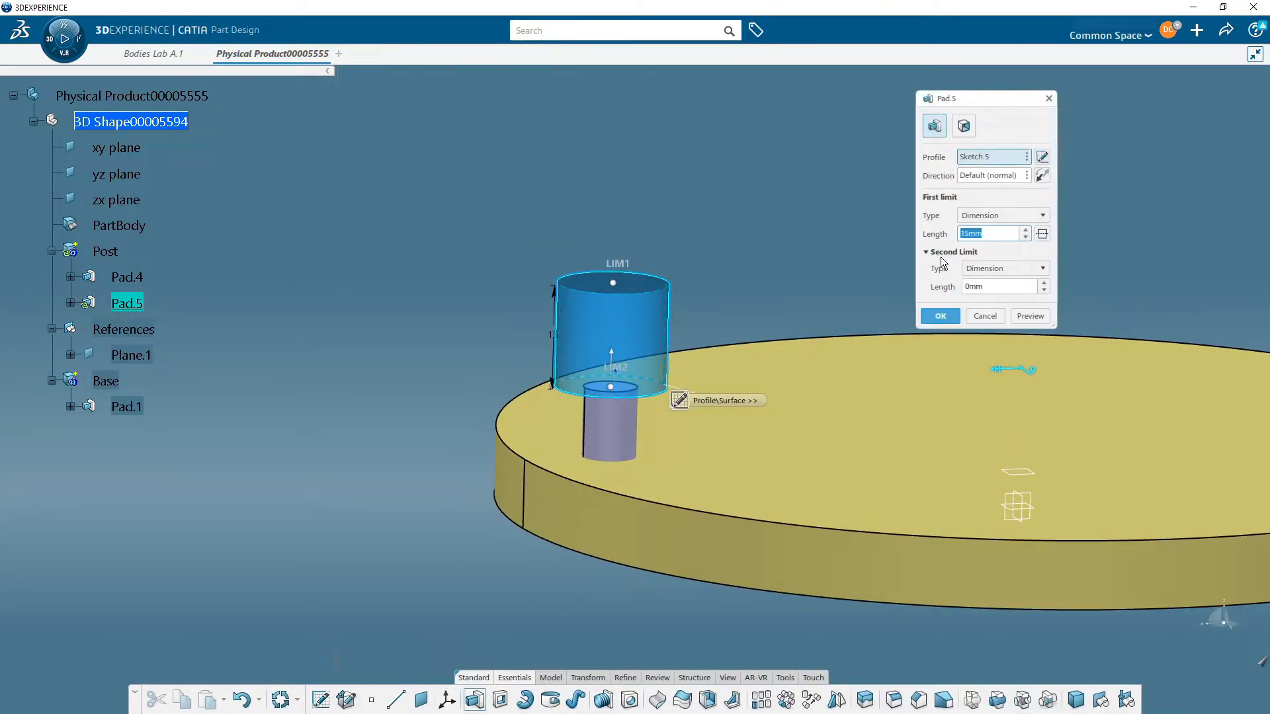
pyautogui.click(940, 316)
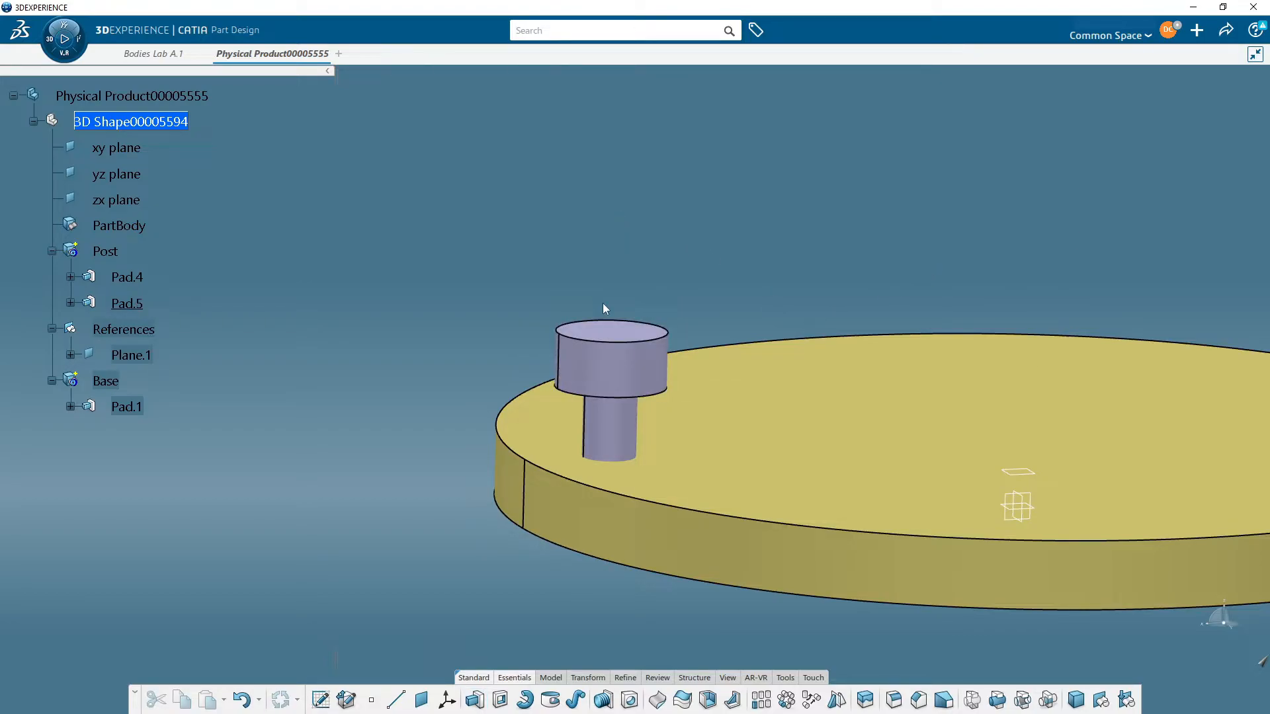
# Step: Fillet the upper and lower outer edges of the pin's head with a 3 mm radius
pyautogui.click(893, 700)
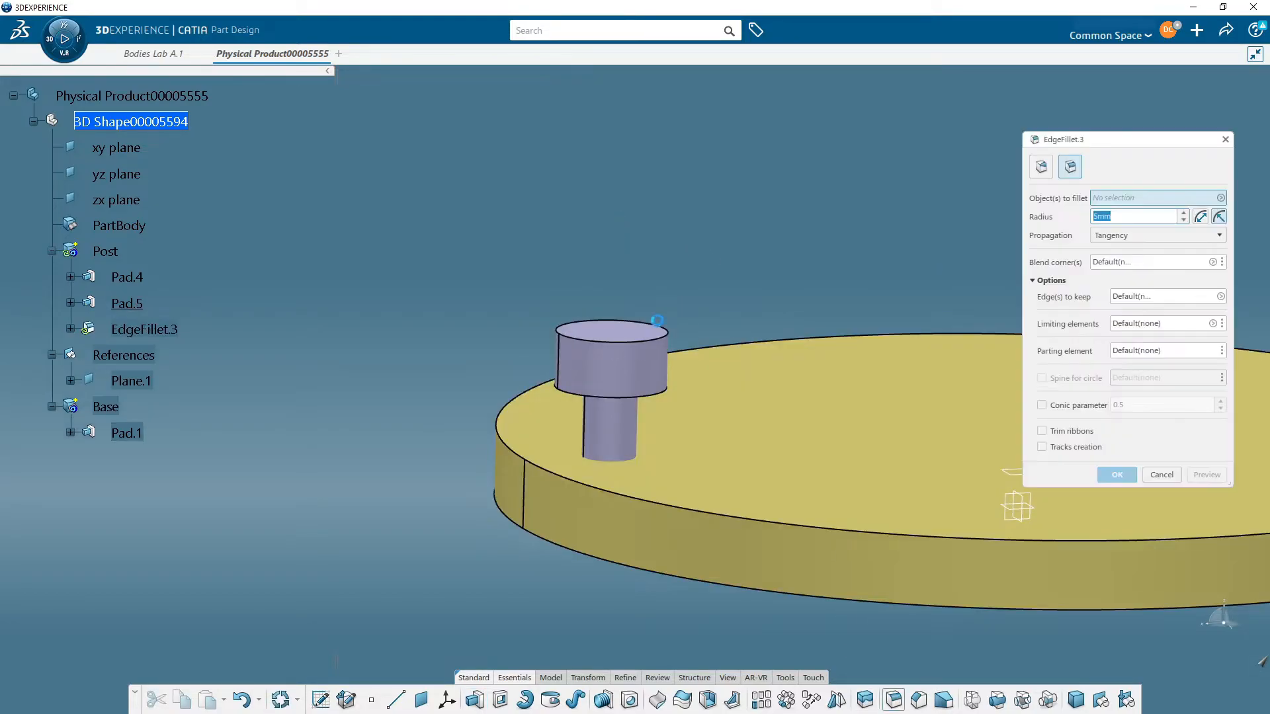
pyautogui.click(667, 328)
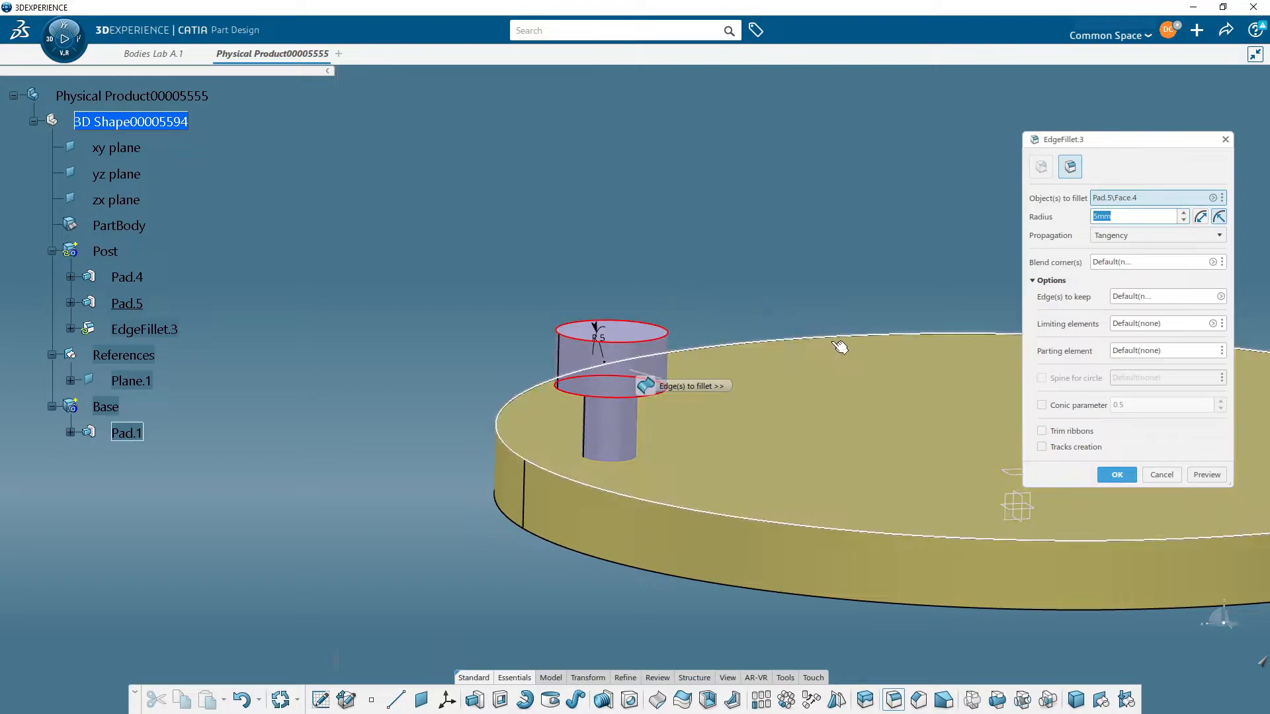
pyautogui.click(661, 329)
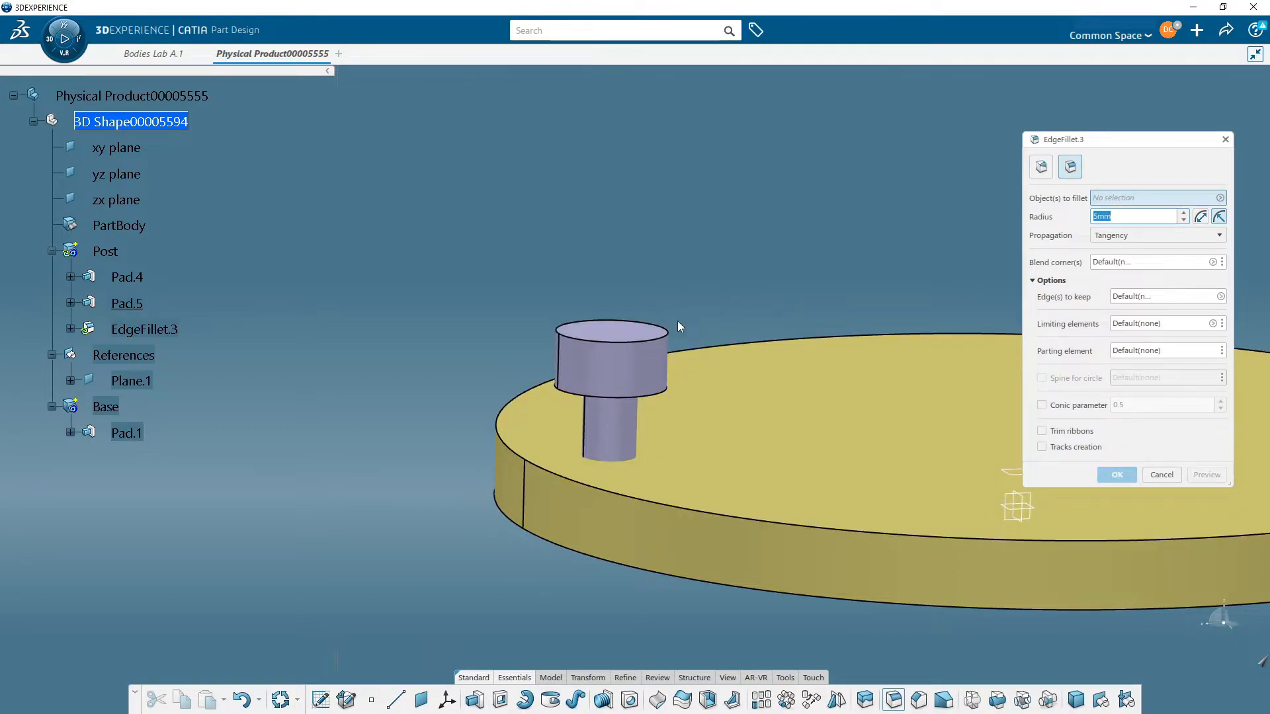
pyautogui.click(668, 334)
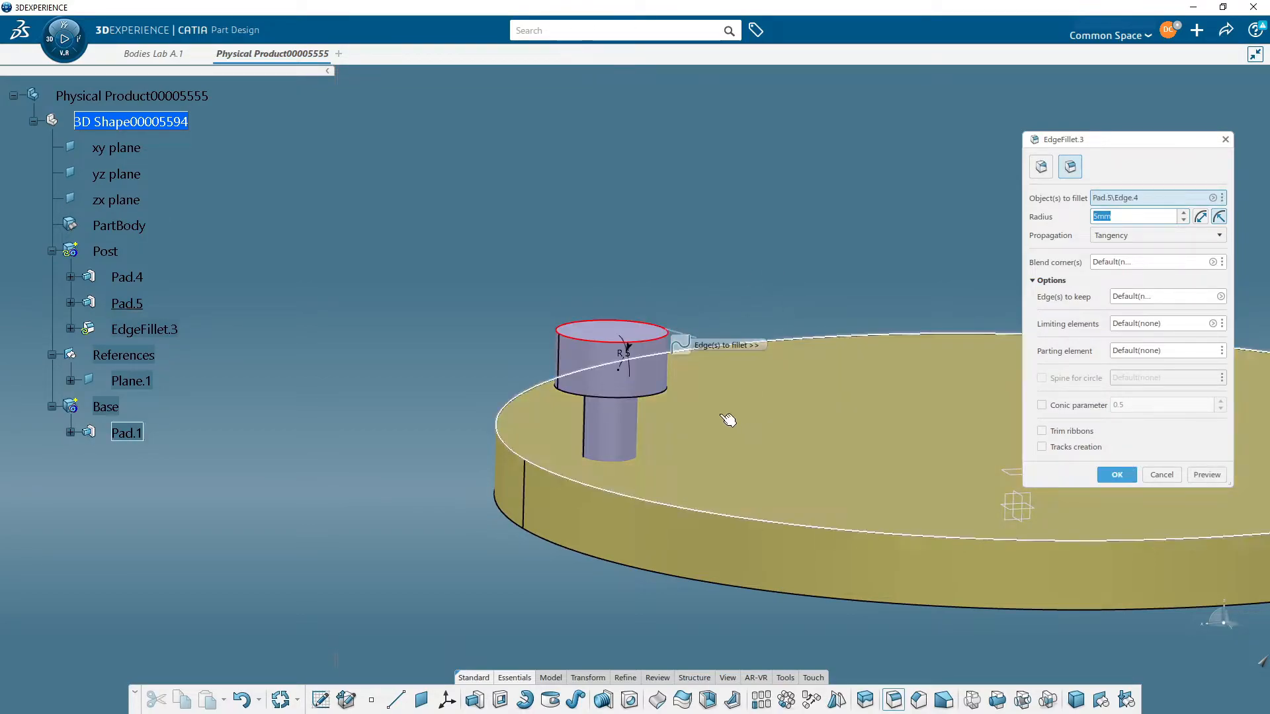
pyautogui.click(669, 392)
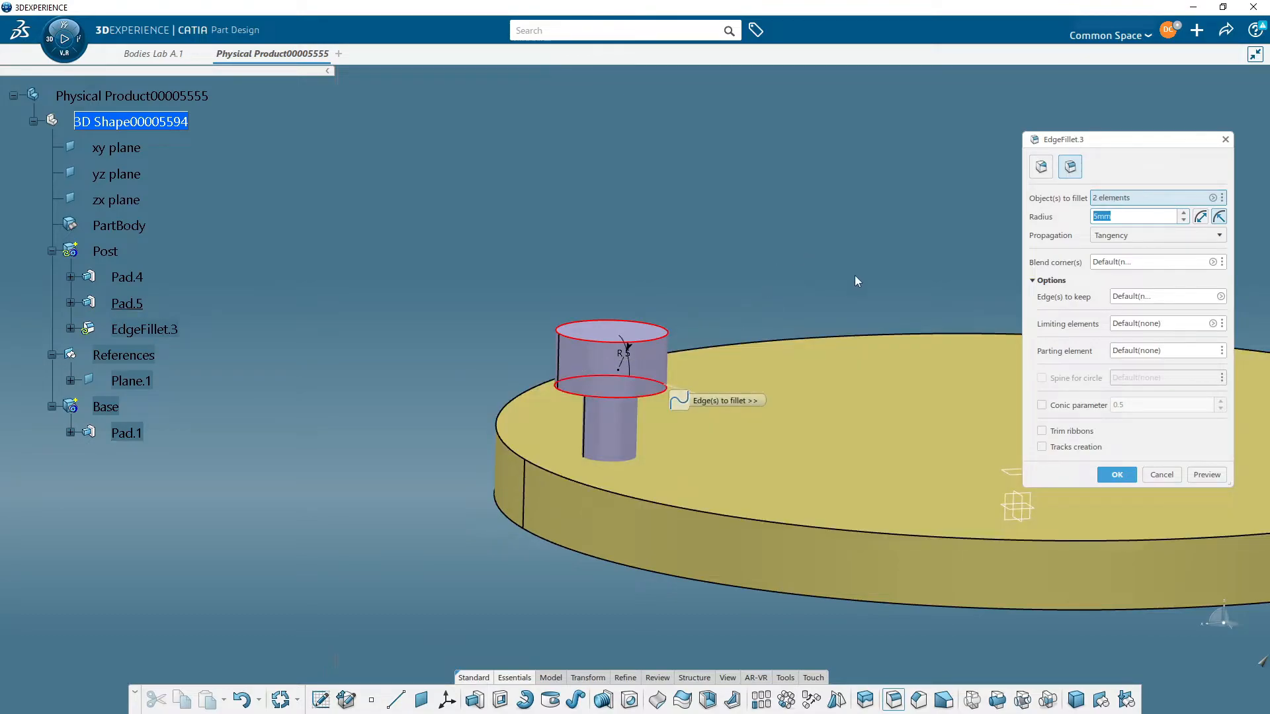
pyautogui.click(1116, 474)
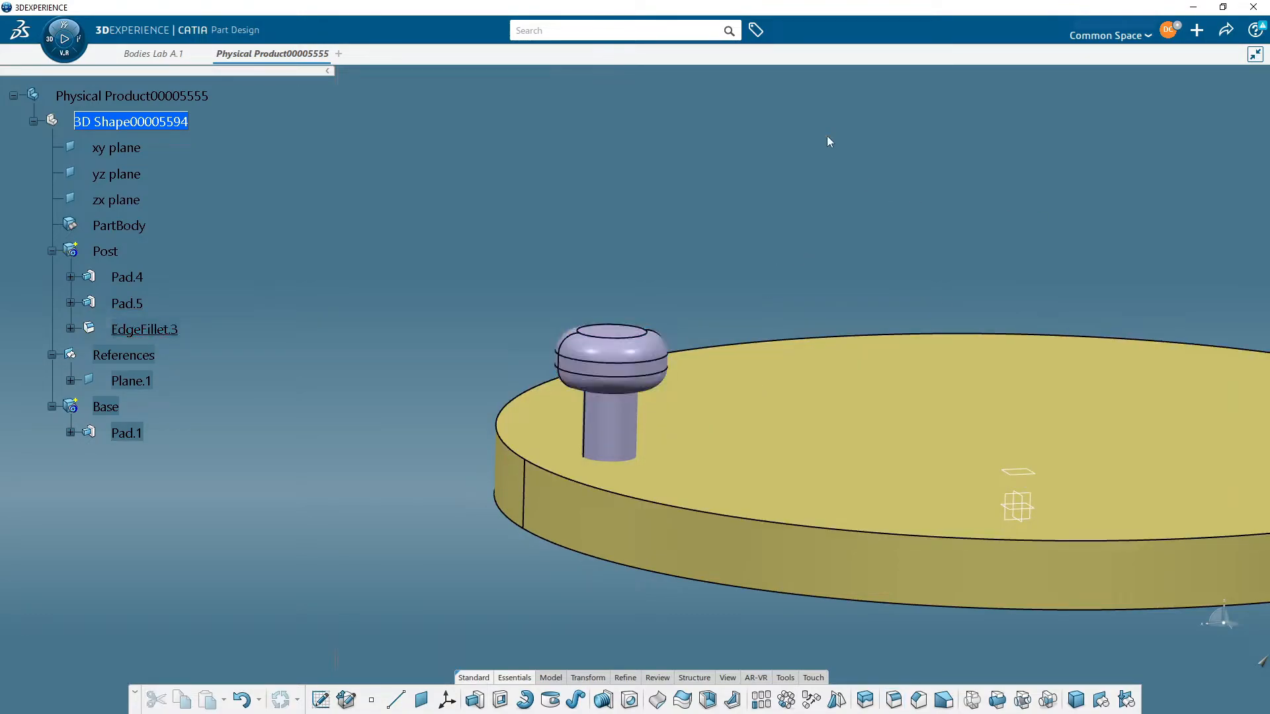
# Step: Fillet the edge where the pin meets the underside of the head with a 3 mm radius
pyautogui.moveTo(672, 235); pyautogui.dragTo(751, 187, button='middle')
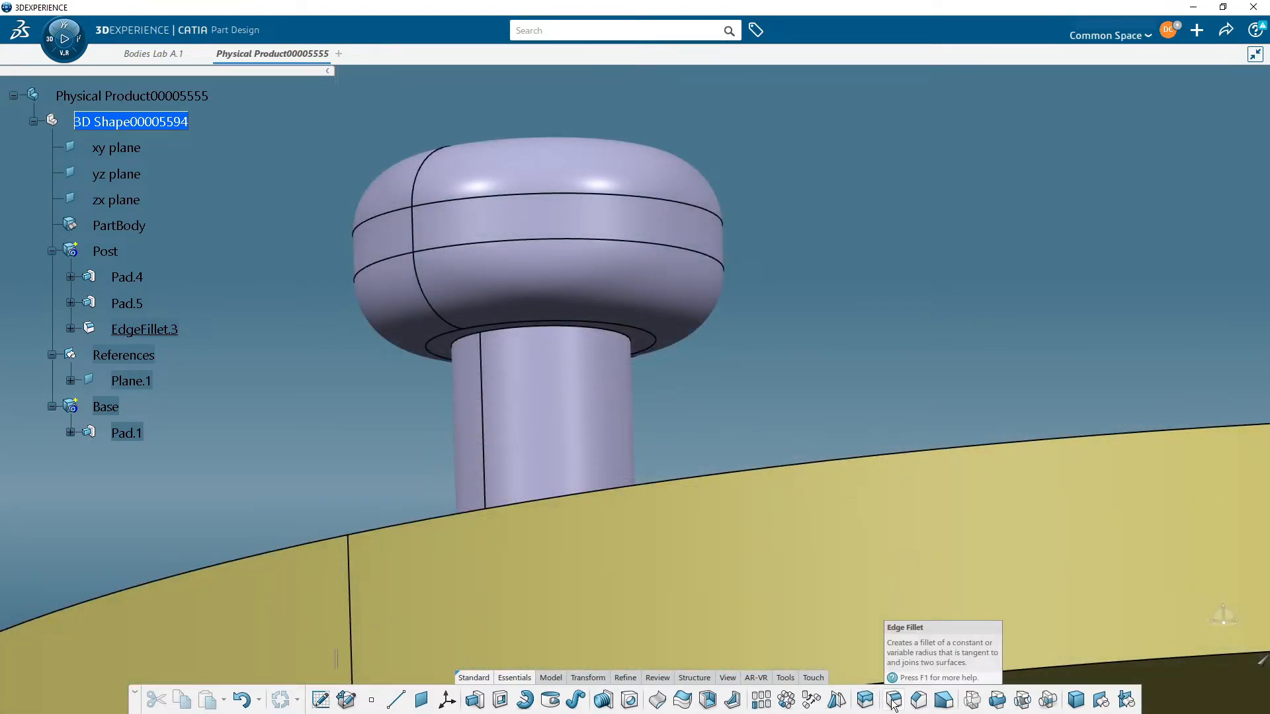
pyautogui.click(893, 701)
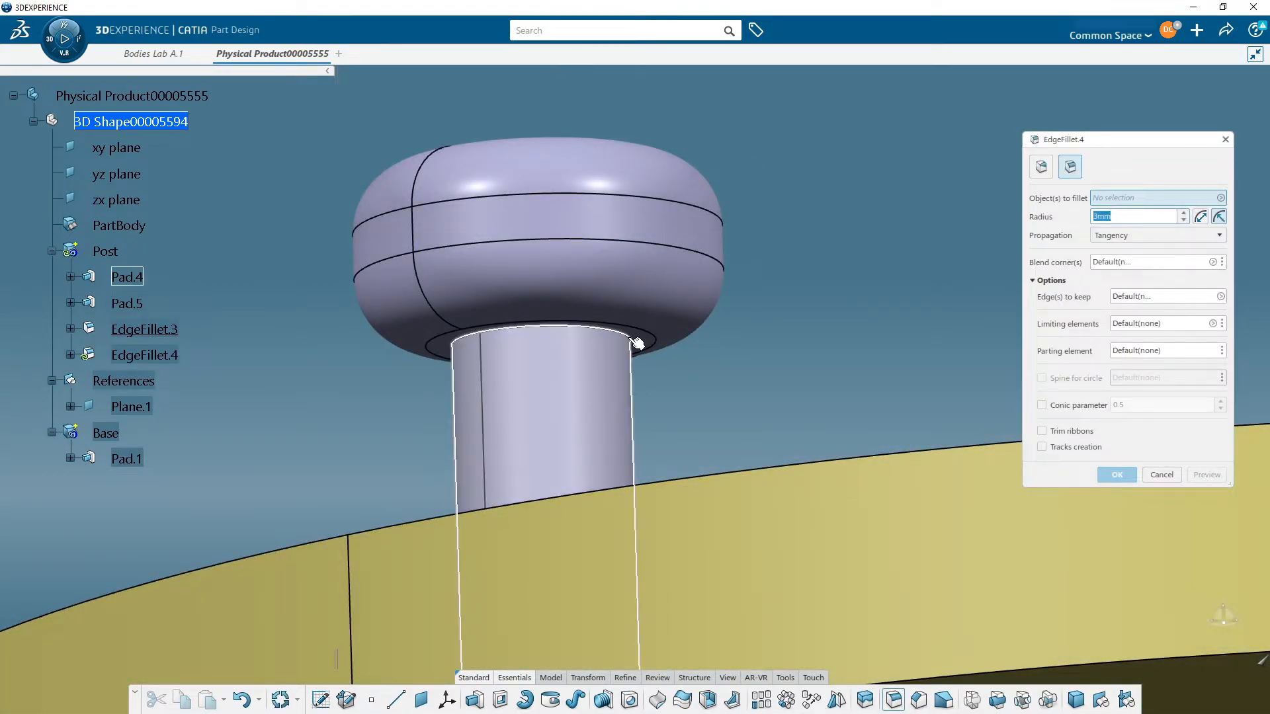
pyautogui.click(632, 341)
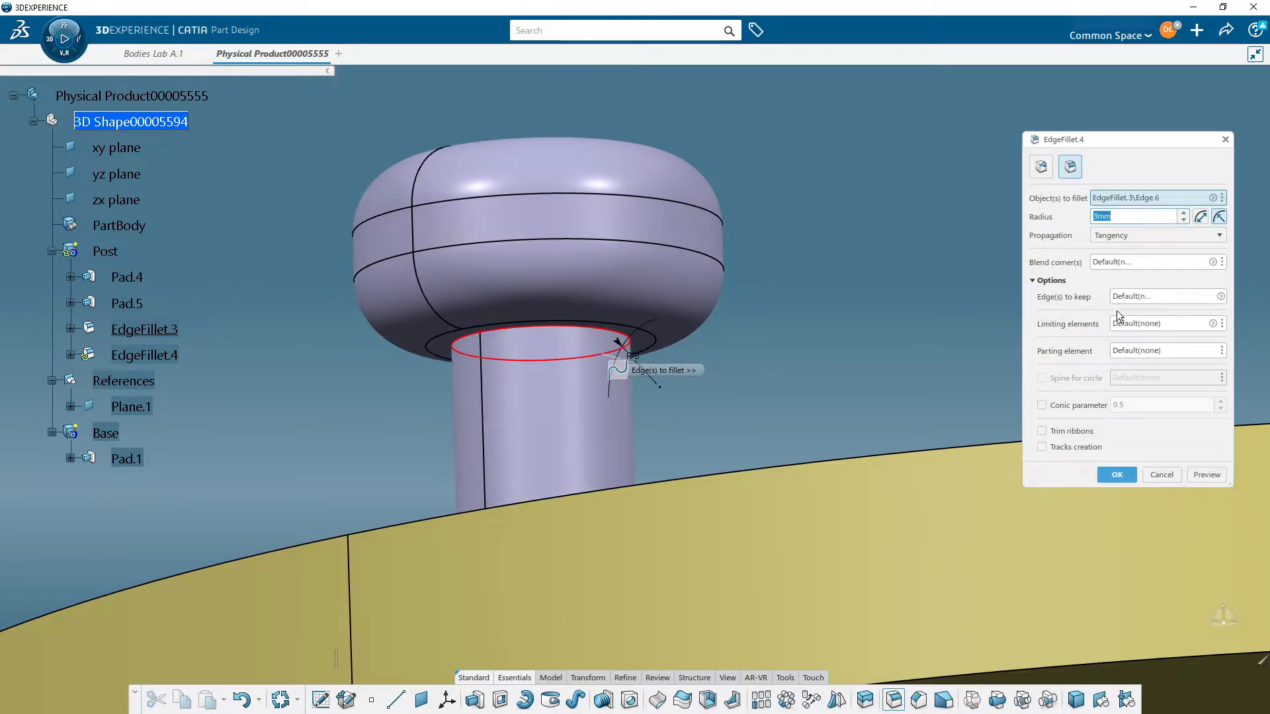
pyautogui.click(1115, 471)
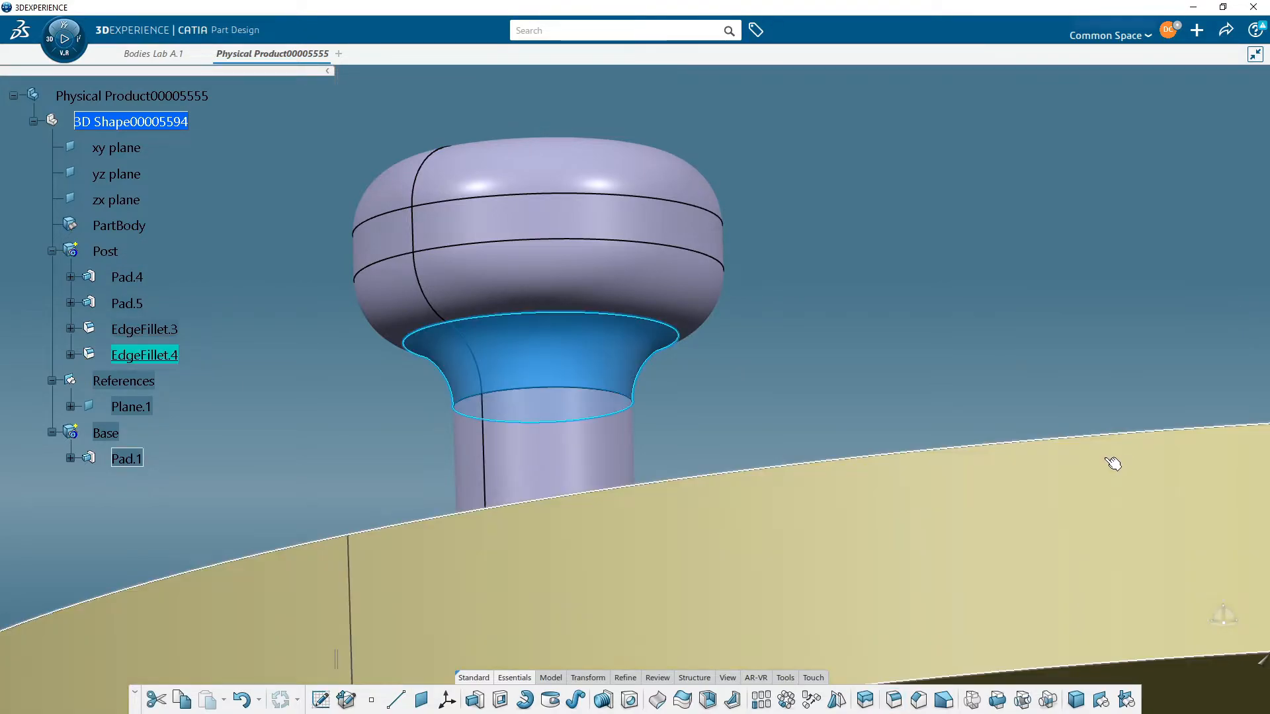
# Step: Hide the Base body so that only the Post is shown
pyautogui.moveTo(832, 248); pyautogui.dragTo(716, 449, button='middle')
pyautogui.moveTo(762, 343); pyautogui.dragTo(765, 365, button='middle')
pyautogui.moveTo(663, 402); pyautogui.dragTo(692, 431, button='middle')
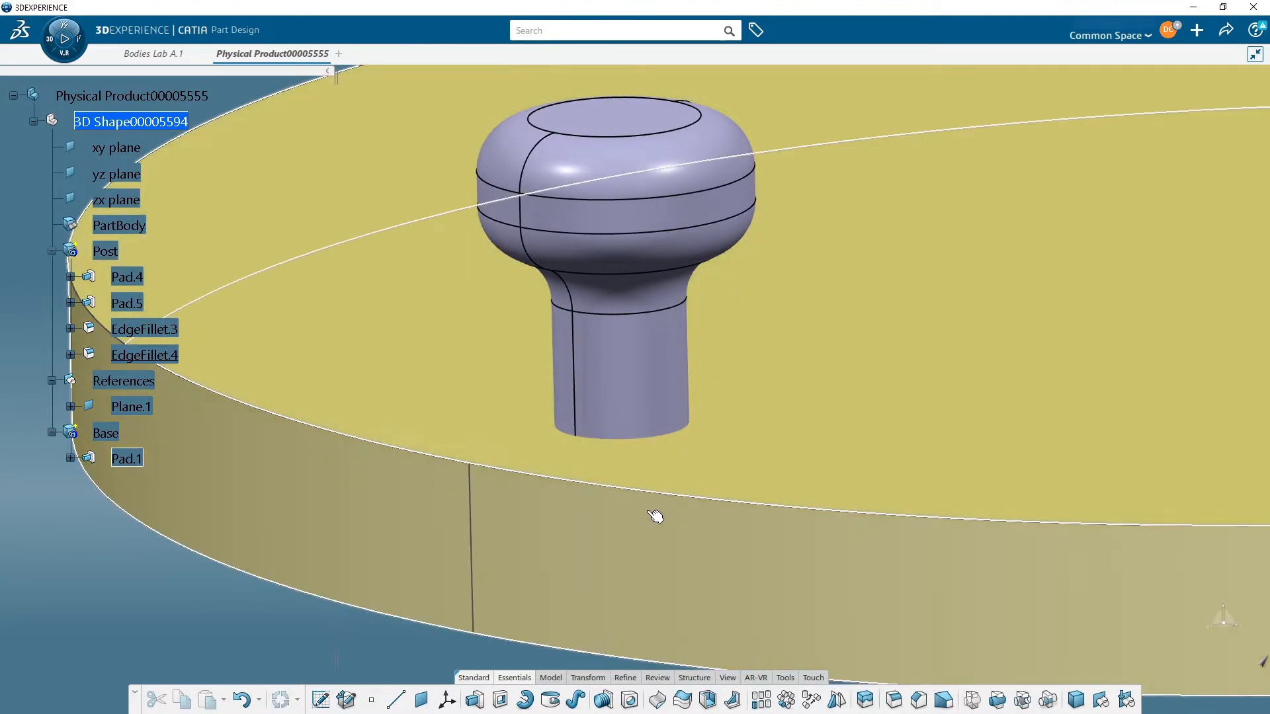
pyautogui.moveTo(652, 537); pyautogui.dragTo(618, 493, button='middle')
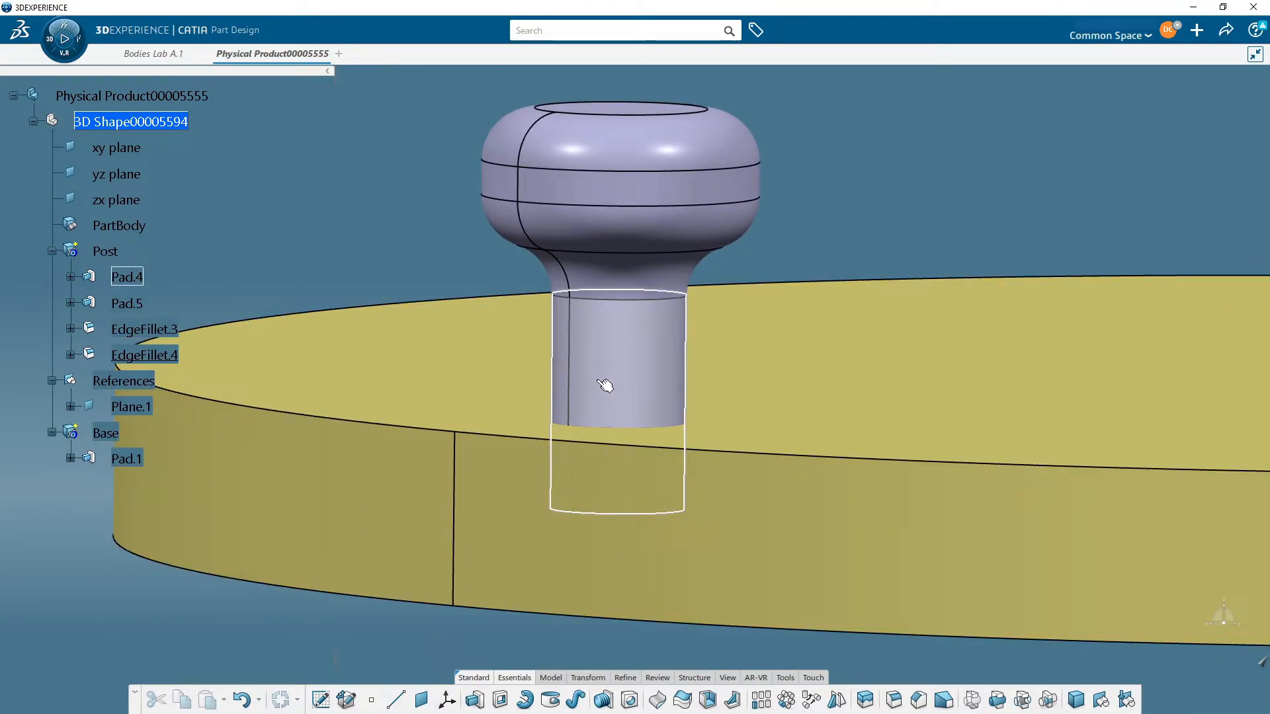
pyautogui.moveTo(347, 447); pyautogui.dragTo(529, 503, button='middle')
pyautogui.moveTo(410, 396); pyautogui.dragTo(365, 402, button='middle')
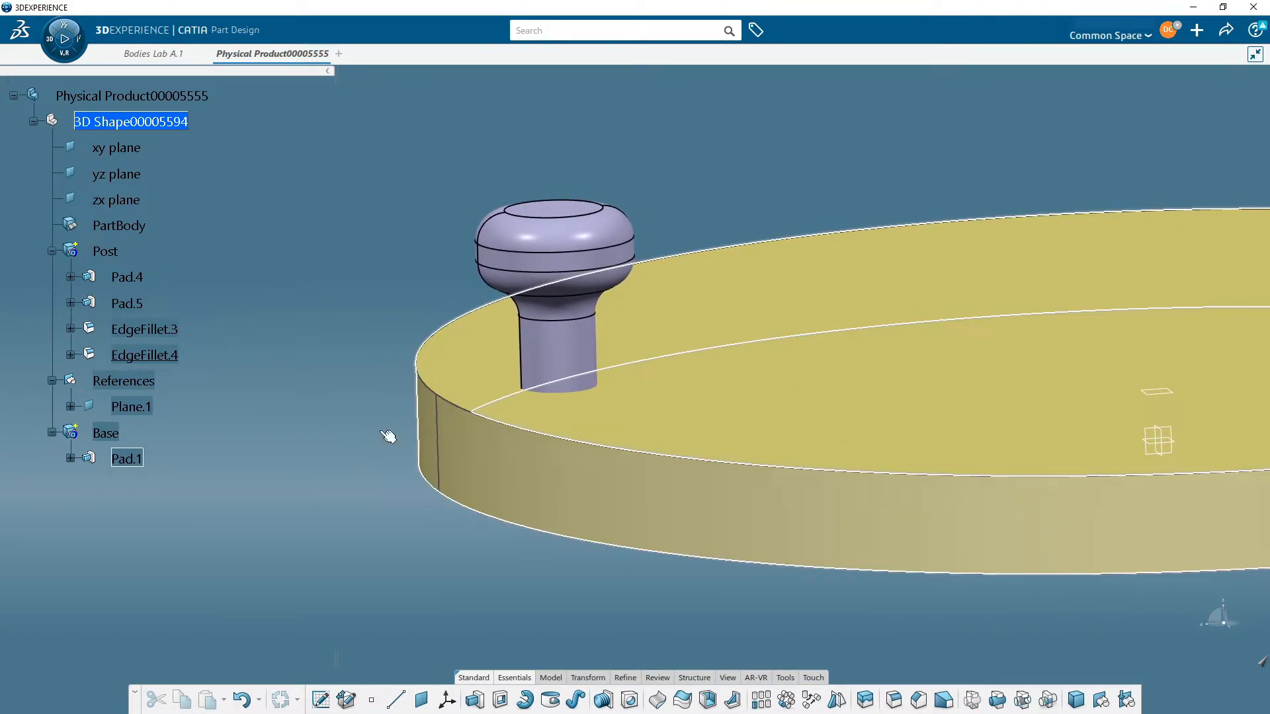
pyautogui.rightClick(95, 437)
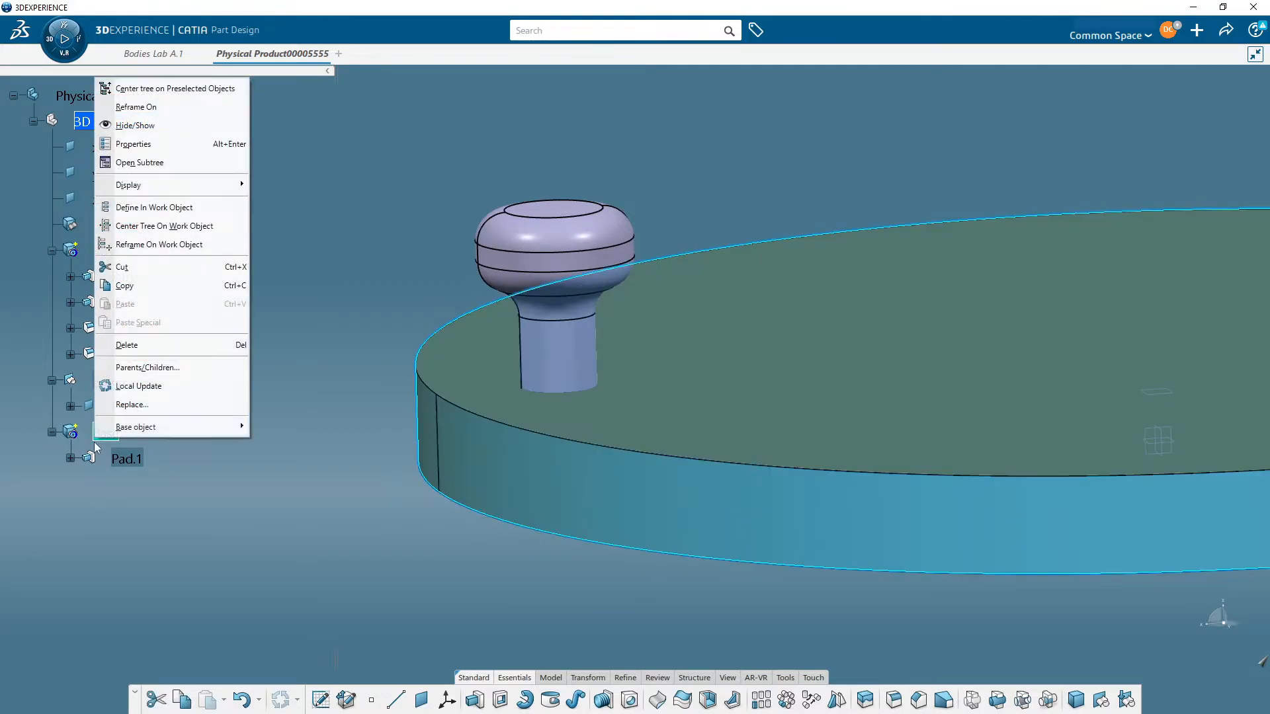
pyautogui.click(188, 133)
# Step: Start a sketch on the pin's bottom face and draw a circle of about 16.3 mm diameter, off-centre from the pin
pyautogui.moveTo(580, 624); pyautogui.dragTo(635, 503, button='middle')
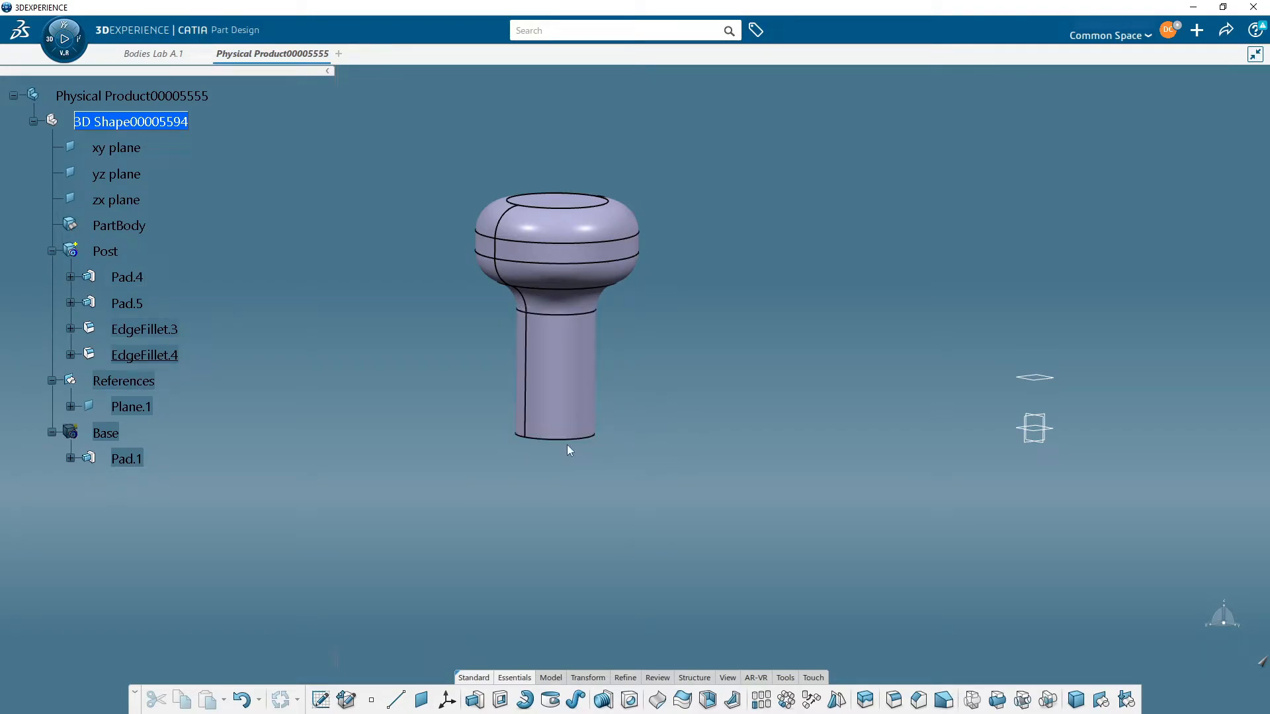
pyautogui.moveTo(599, 483); pyautogui.dragTo(685, 228, button='middle')
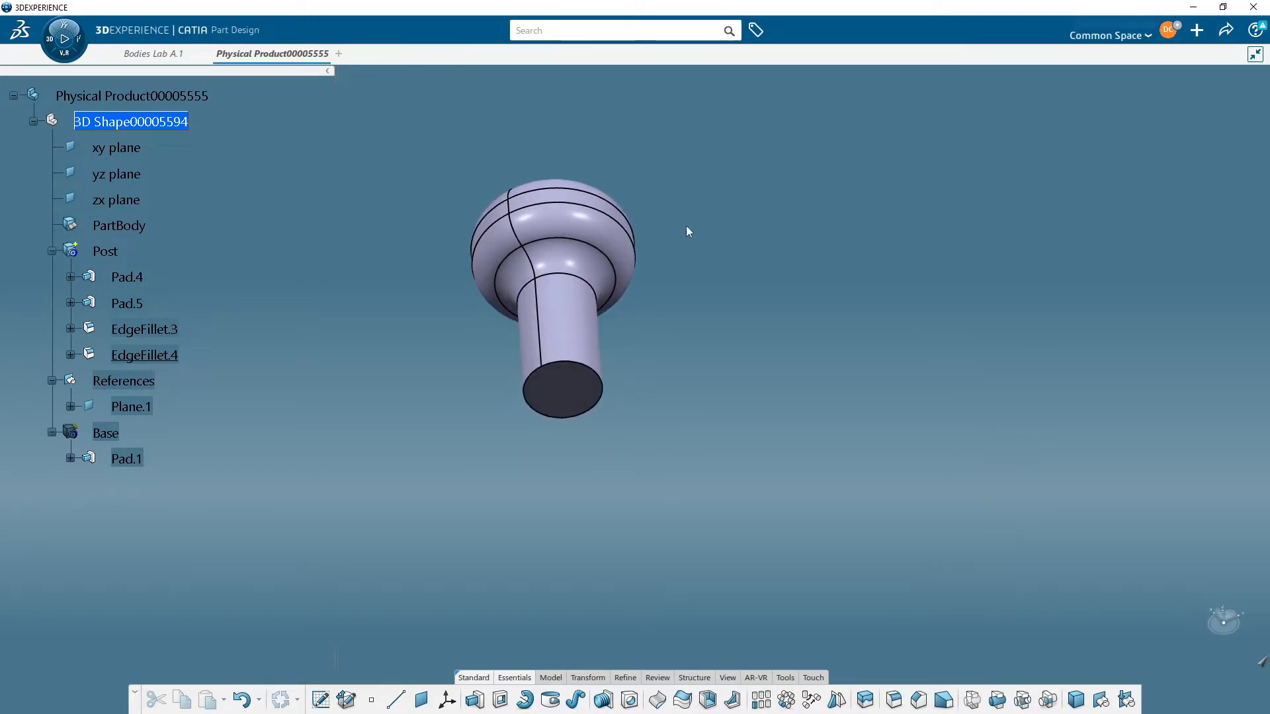
pyautogui.click(580, 399)
pyautogui.click(662, 356)
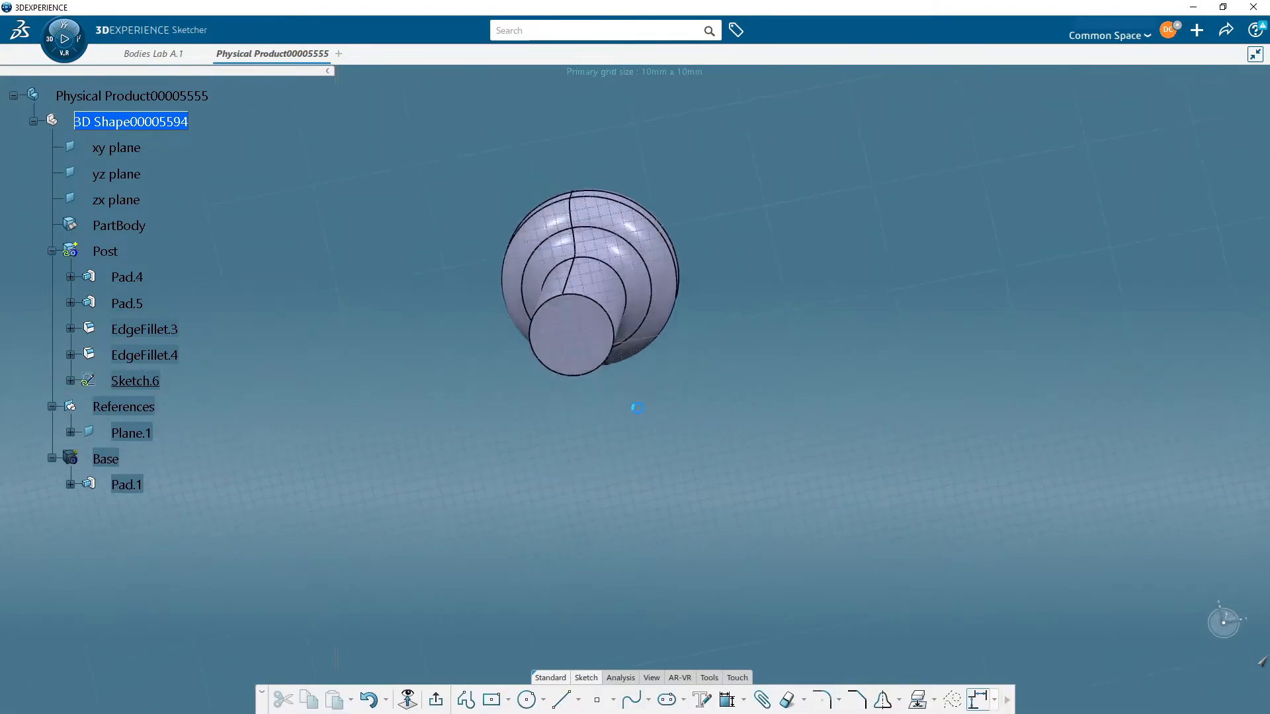
pyautogui.click(527, 700)
pyautogui.click(703, 362)
pyautogui.click(738, 438)
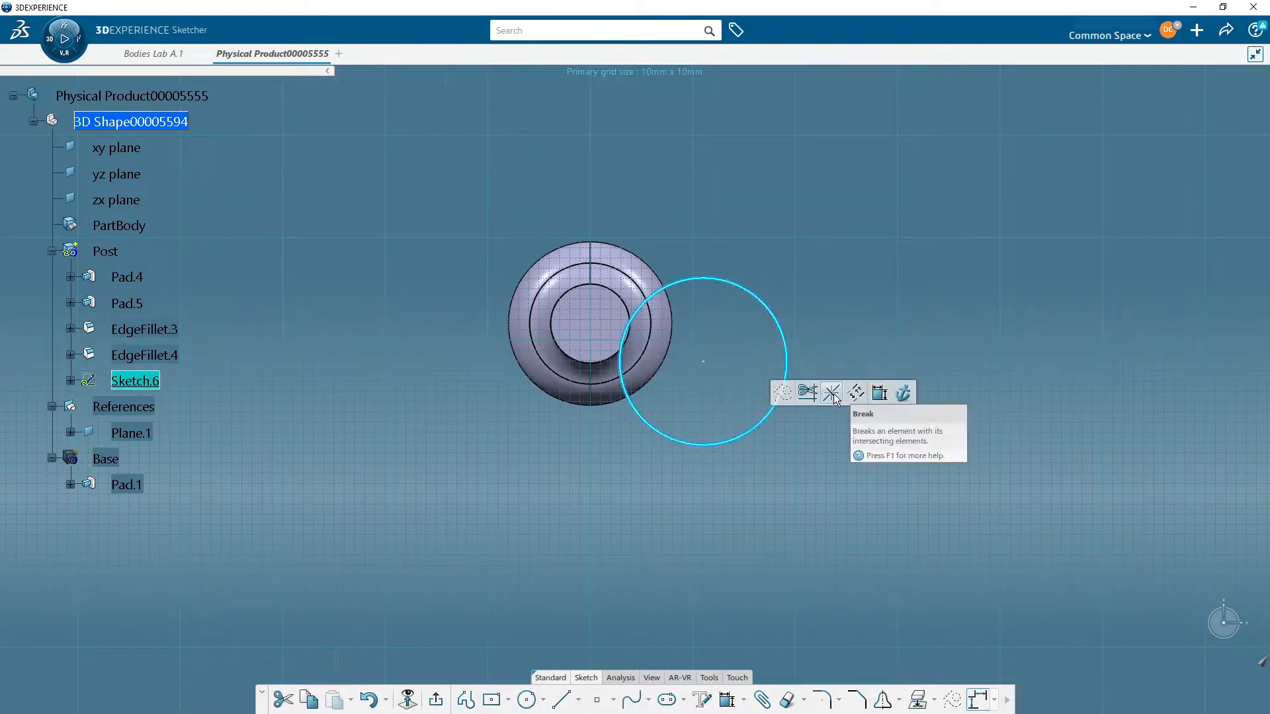
# Step: Constrain the off-centre circle to be concentric with the pin's bottom edge and finish the sketch
pyautogui.click(878, 396)
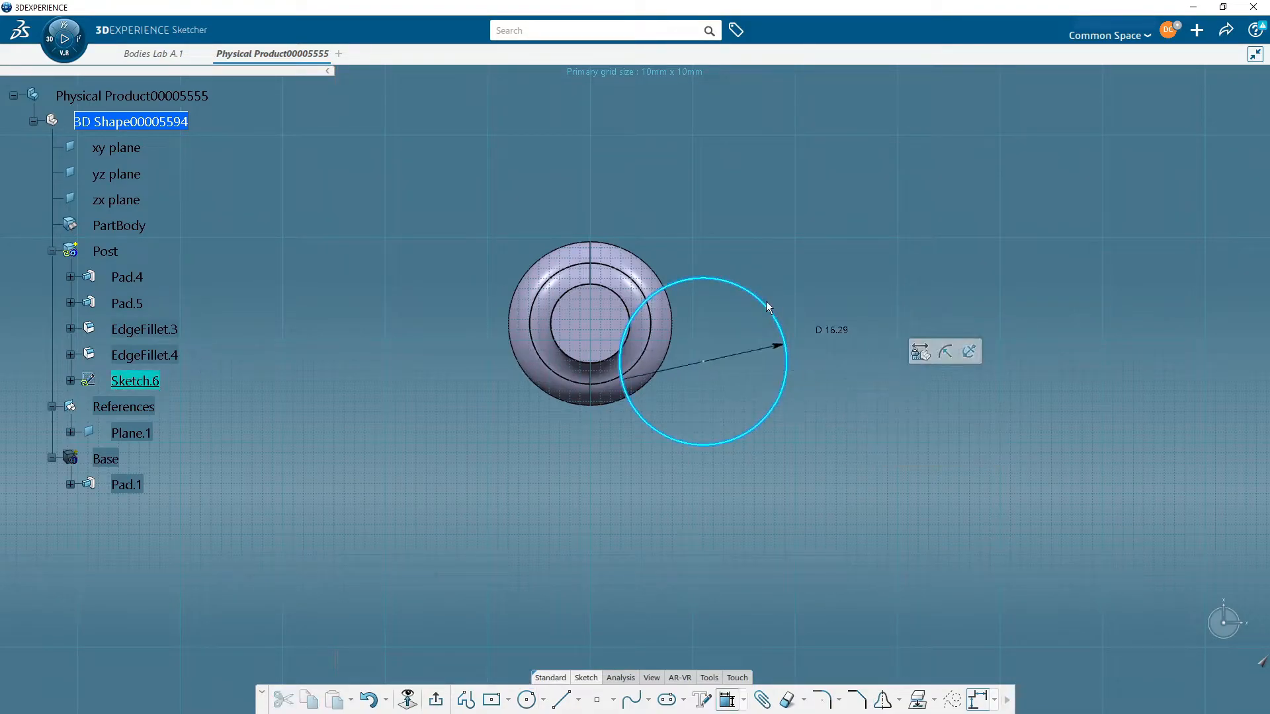
pyautogui.click(625, 297)
pyautogui.rightClick(693, 169)
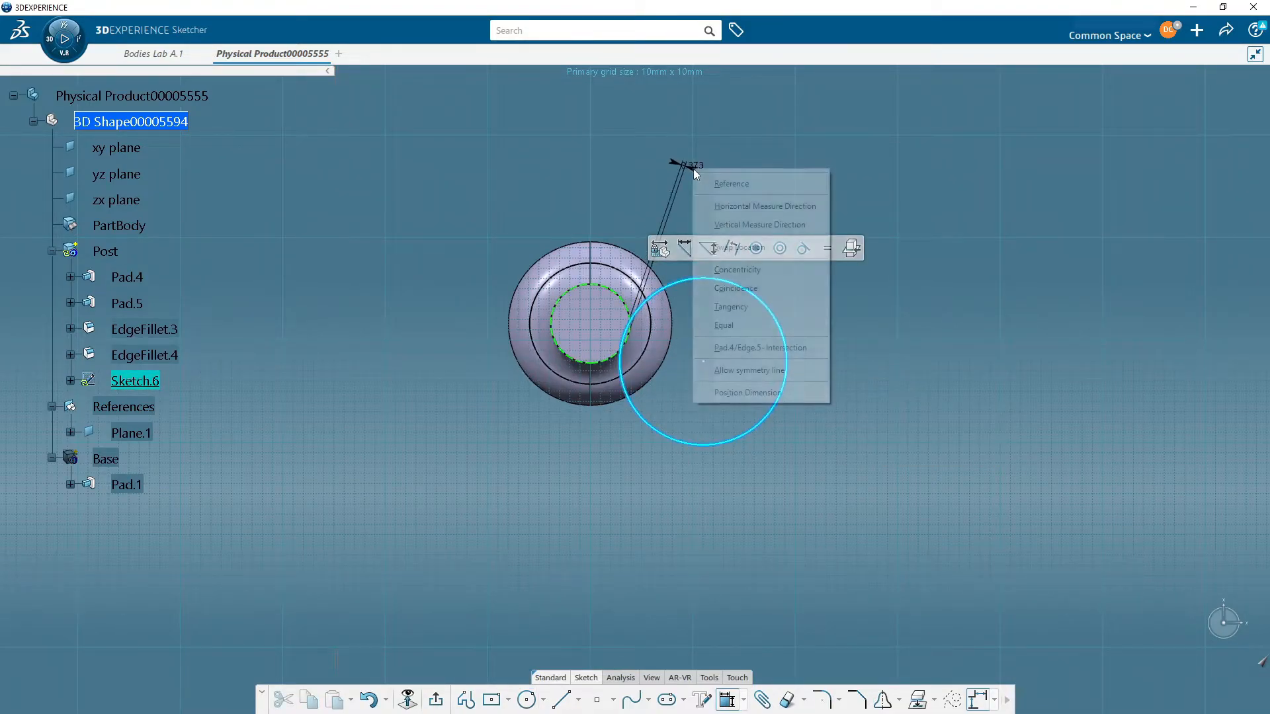
pyautogui.click(760, 270)
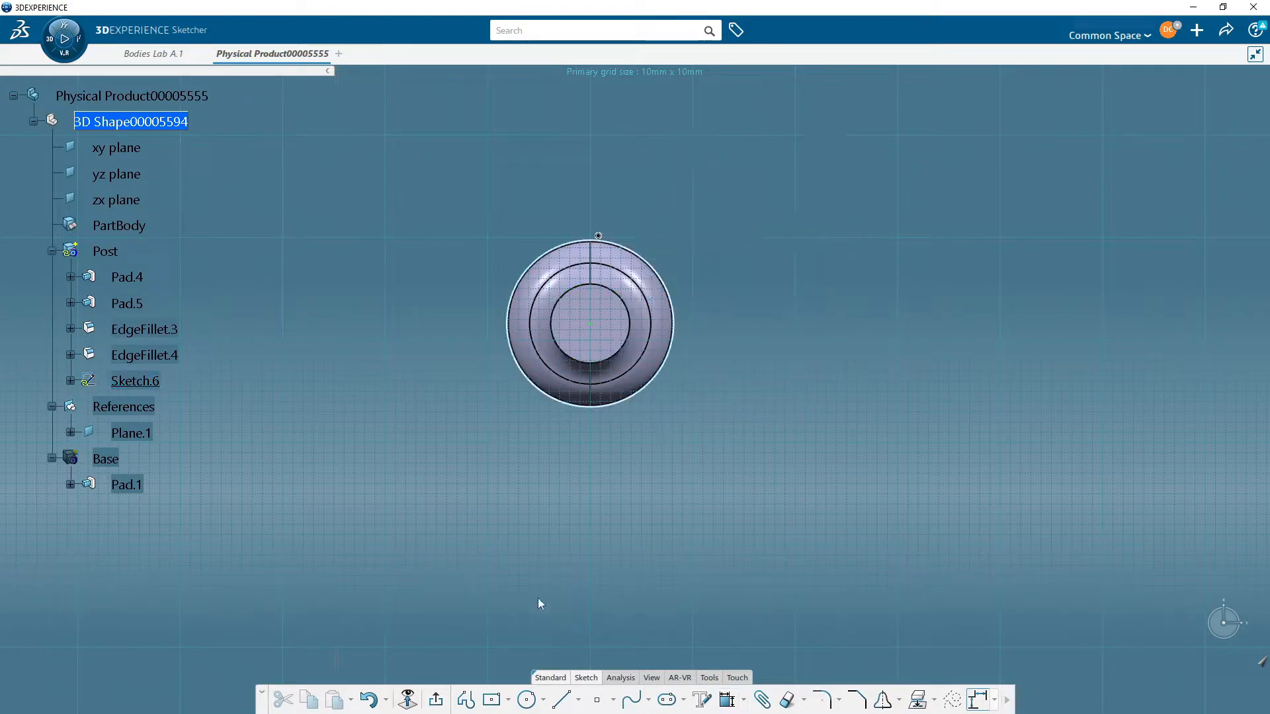
pyautogui.click(435, 700)
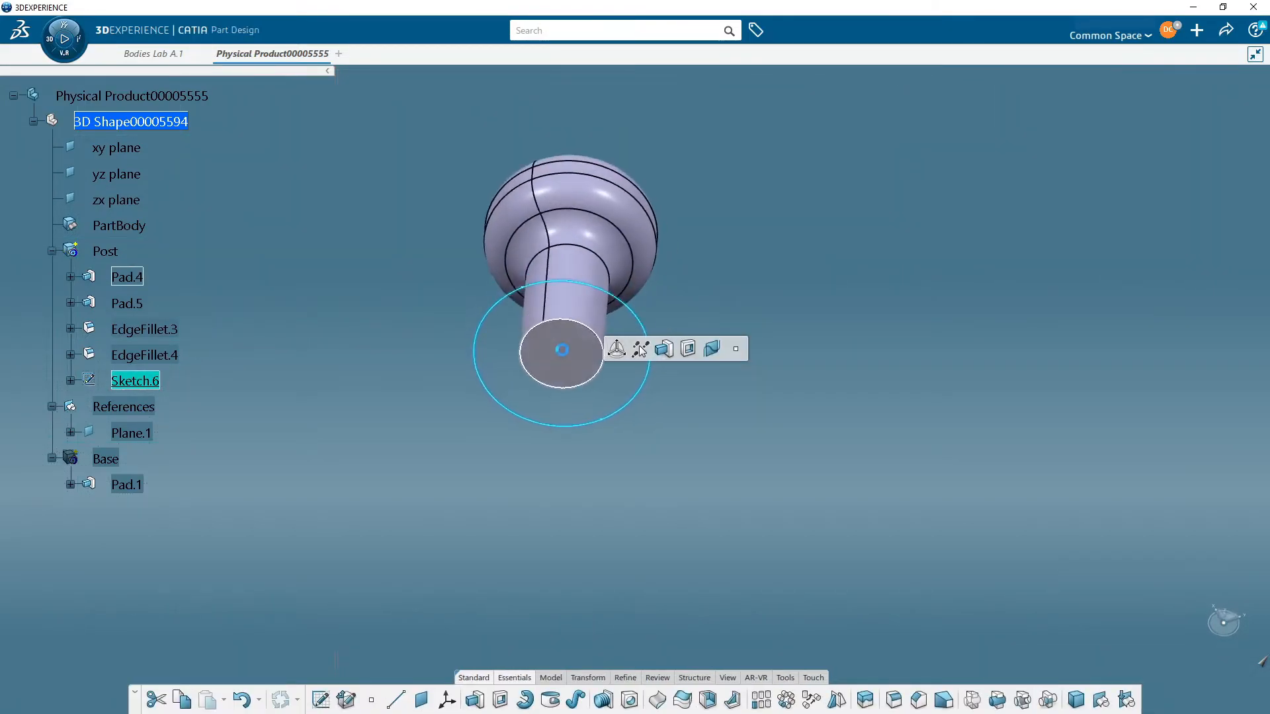
# Step: Pad the bottom circle 1 mm away from the head to form a thin flange under the pin
pyautogui.moveTo(666, 241)
pyautogui.mouseDown(button='middle')
pyautogui.moveTo(678, 484)
pyautogui.moveTo(655, 473)
pyautogui.moveTo(518, 551)
pyautogui.mouseUp(button='middle')
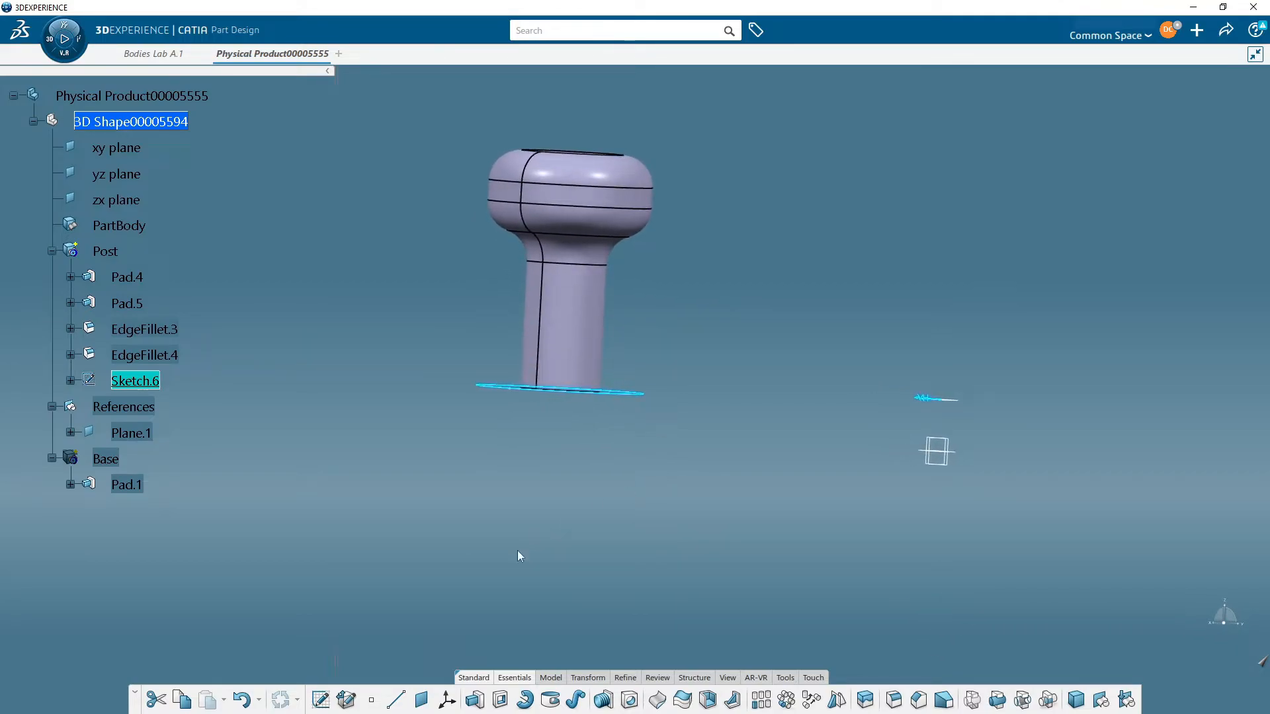
pyautogui.click(475, 699)
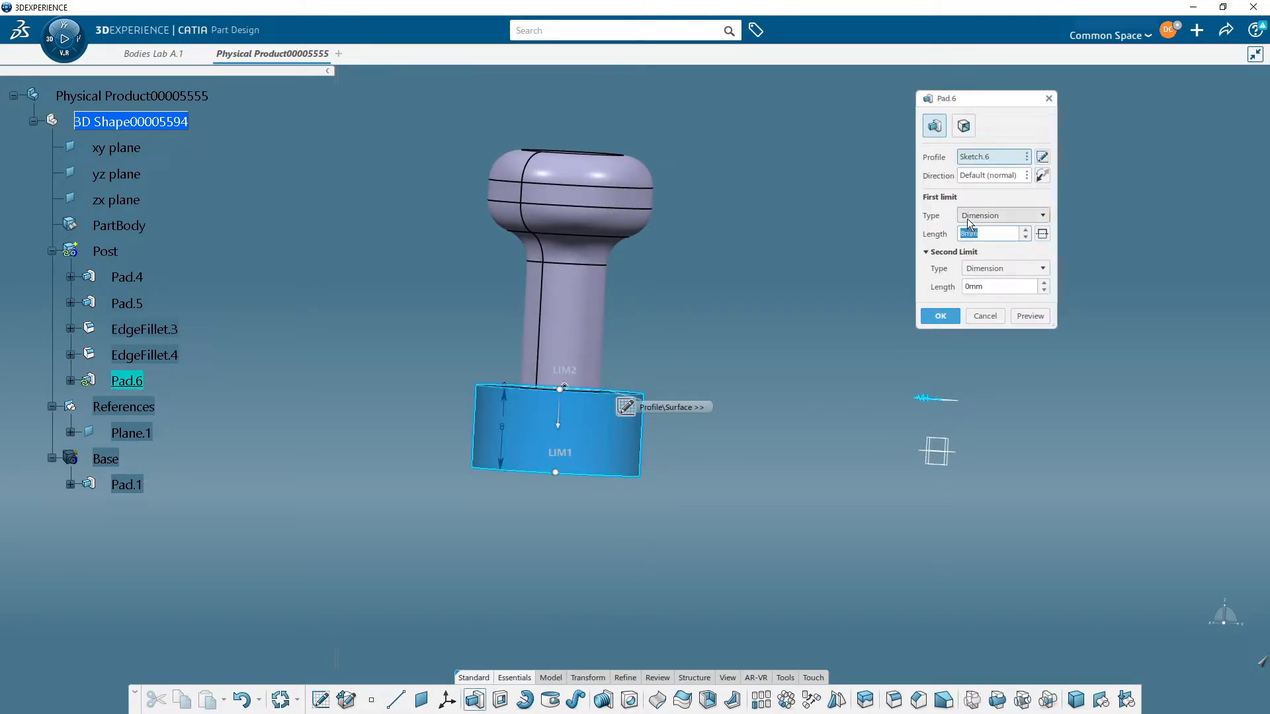
pyautogui.write('1')
pyautogui.press('Return')
pyautogui.moveTo(595, 535); pyautogui.dragTo(774, 447, button='middle')
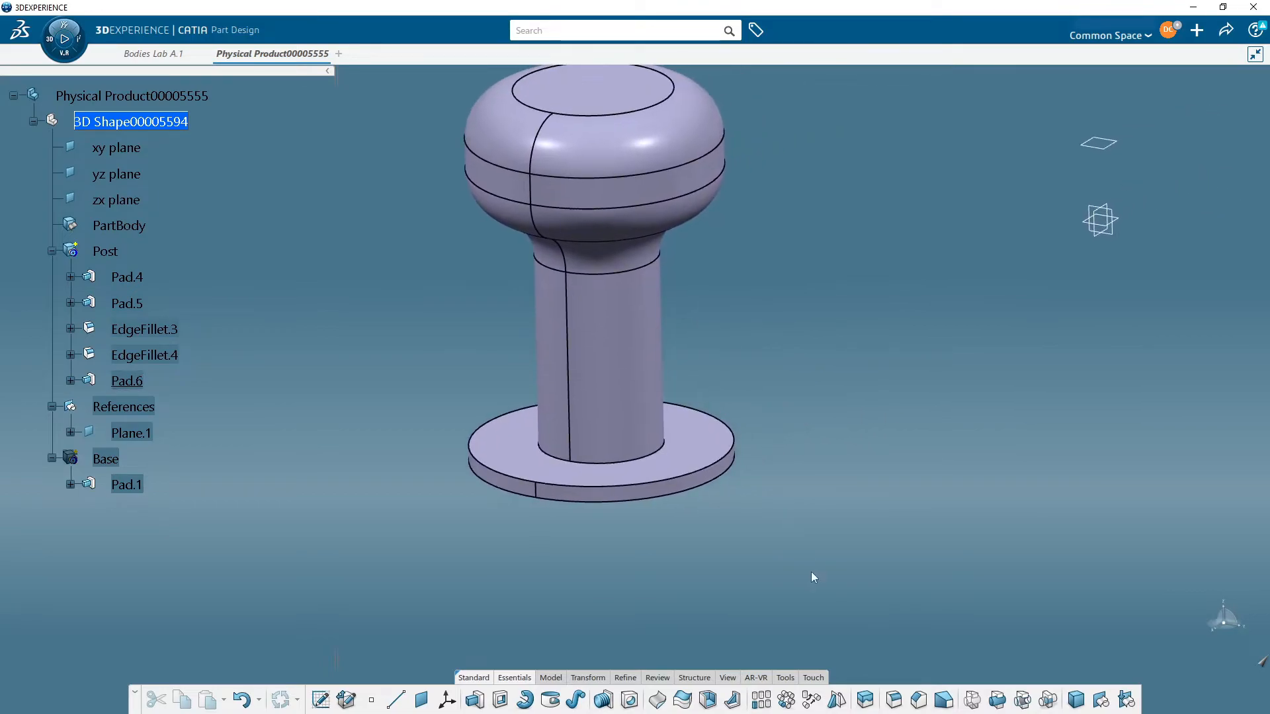
# Step: Start an edge fillet on the edge where the pin meets the flange and preview it at a 3 mm radius
pyautogui.click(894, 699)
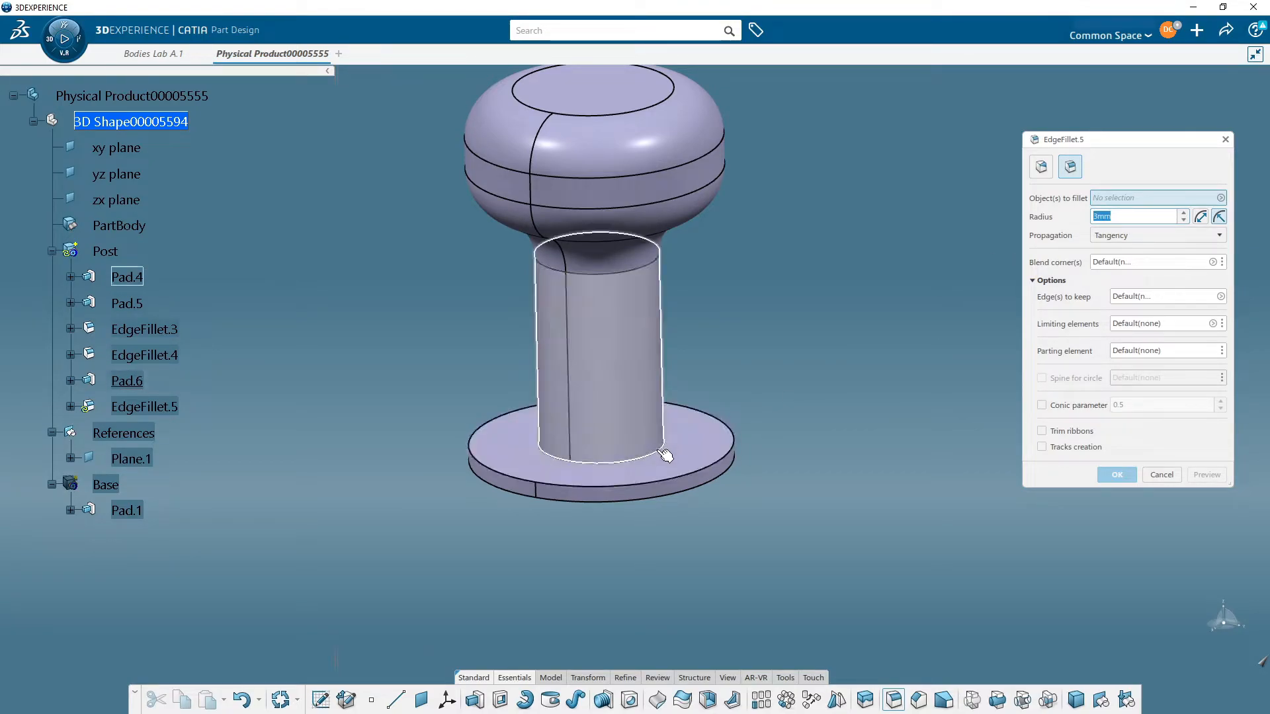
pyautogui.moveTo(708, 404); pyautogui.dragTo(711, 533, button='middle')
pyautogui.moveTo(712, 532); pyautogui.dragTo(699, 470, button='middle')
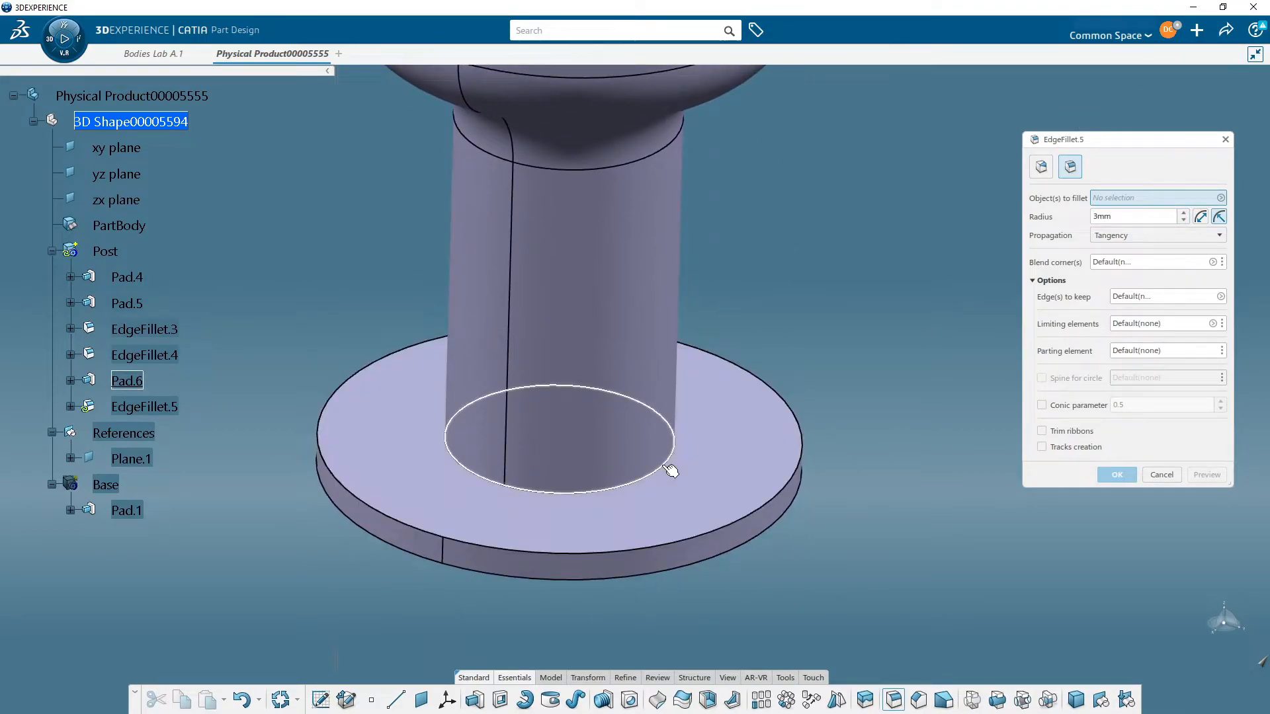
pyautogui.click(671, 470)
pyautogui.moveTo(874, 557); pyautogui.dragTo(971, 359, button='middle')
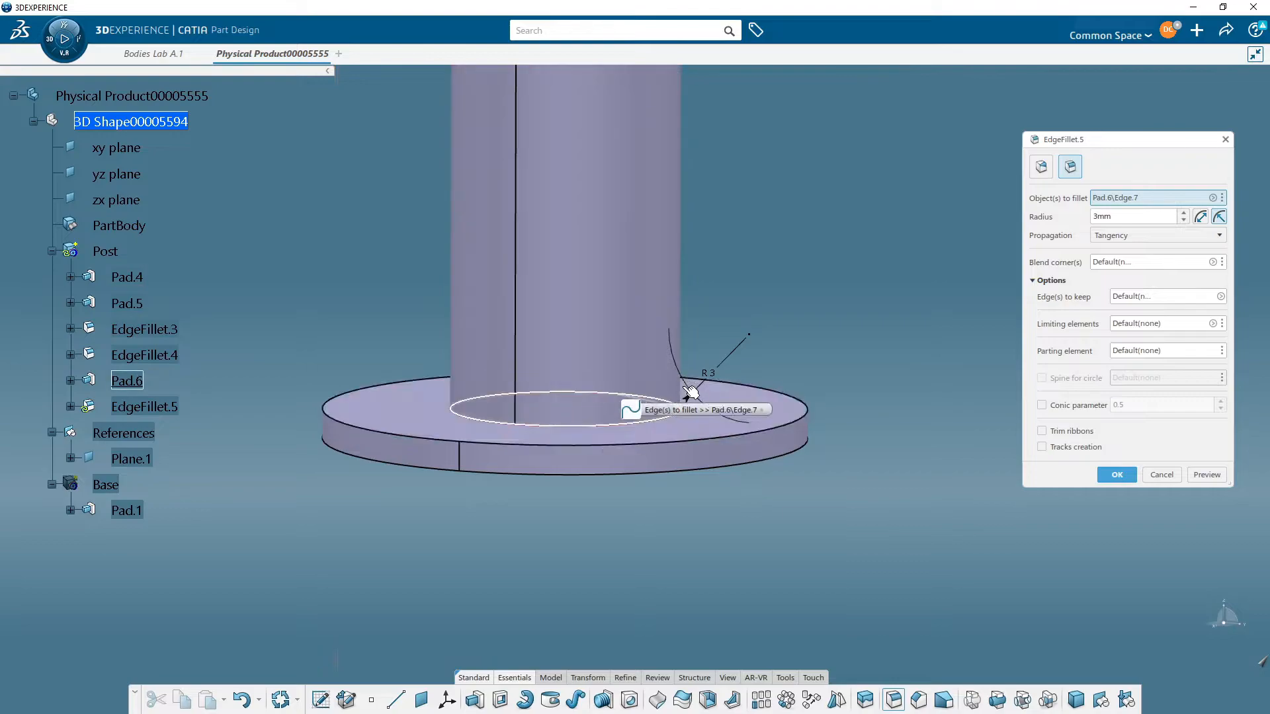
pyautogui.scroll(-3, 796, 400)
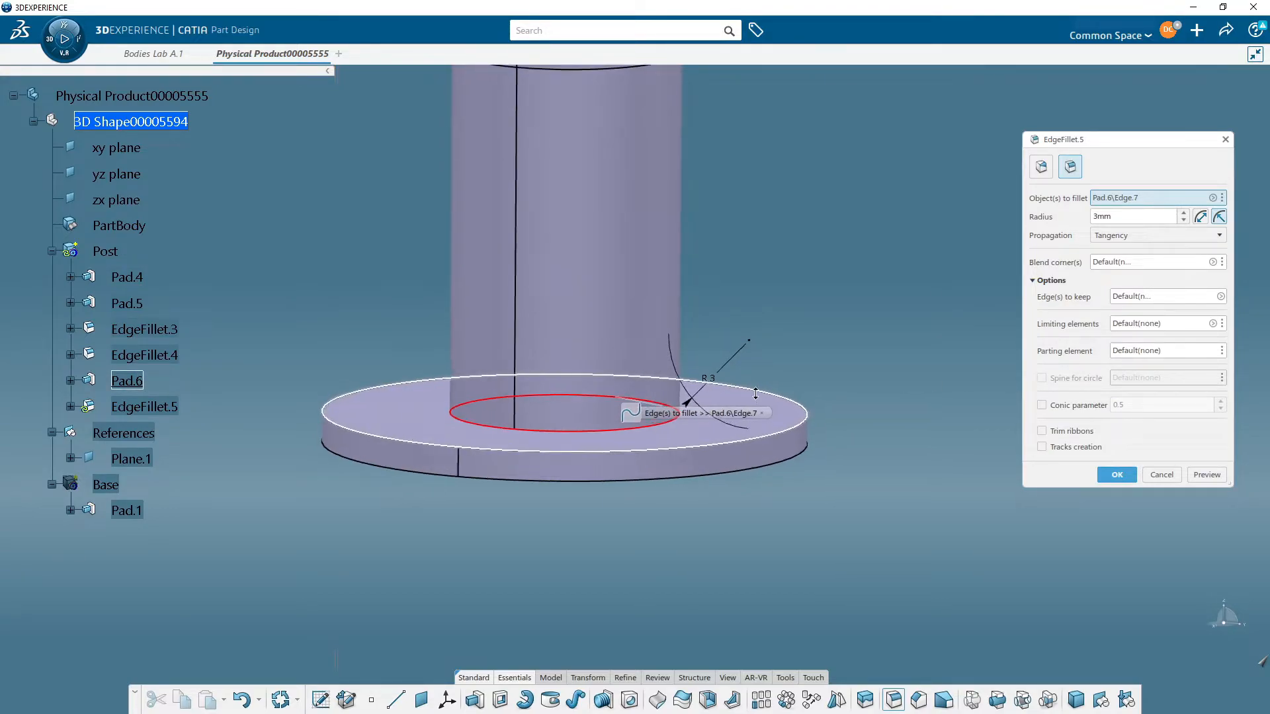
pyautogui.click(1207, 475)
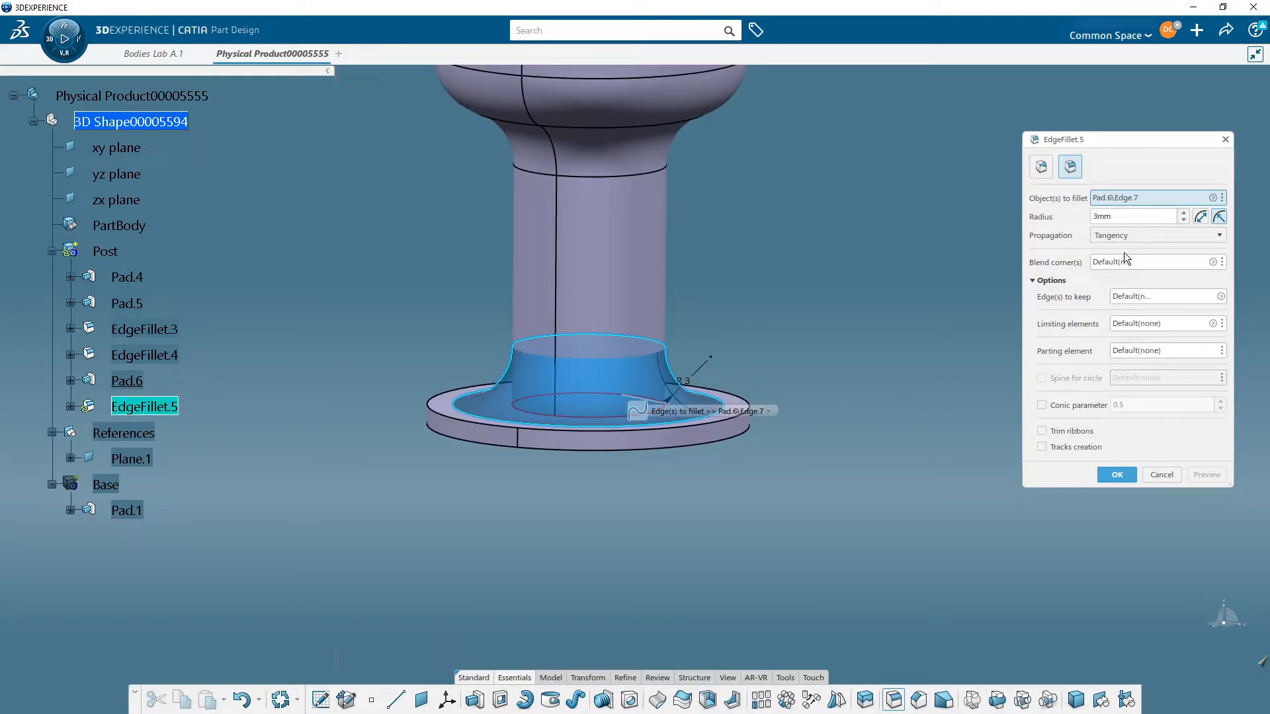
# Step: Try a 6 mm radius for the fillet between the pin and the flange
pyautogui.doubleClick(1124, 217)
pyautogui.write('6')
pyautogui.press('Tab')
pyautogui.click(1201, 472)
pyautogui.click(707, 414)
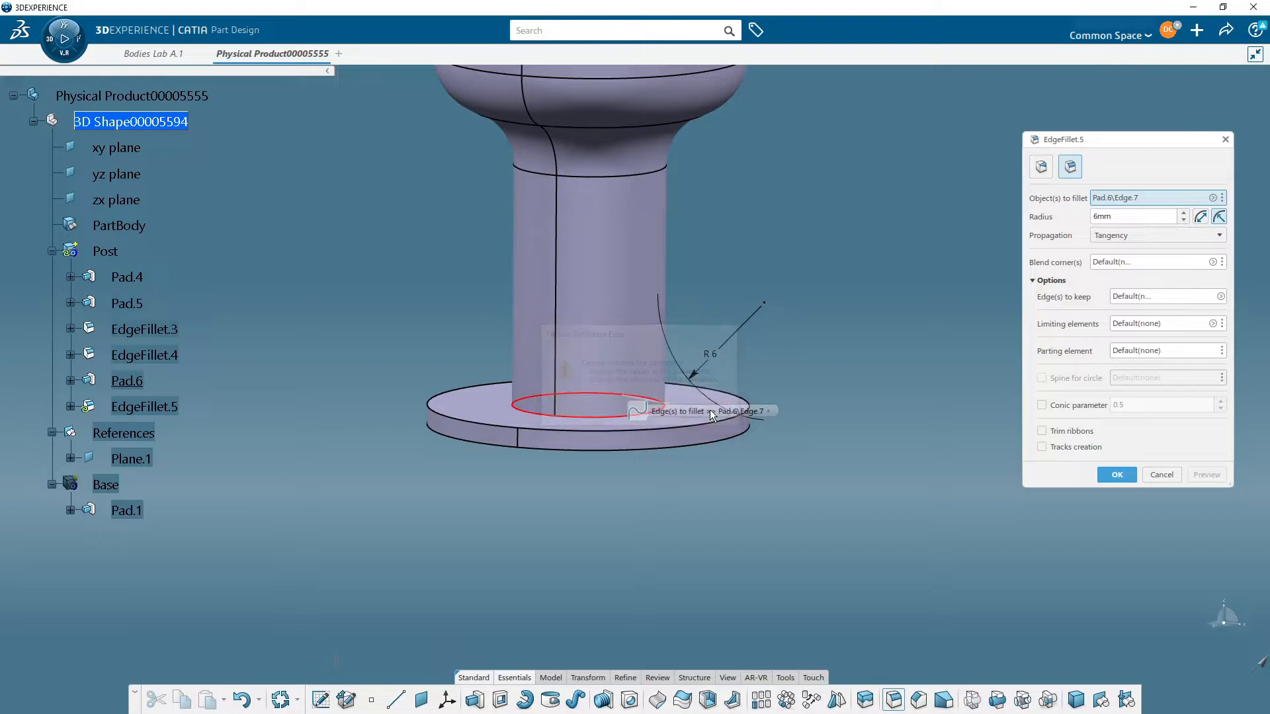
# Step: Set the flange's upper outer edge as the edge to keep and preview the fillet
pyautogui.click(1135, 296)
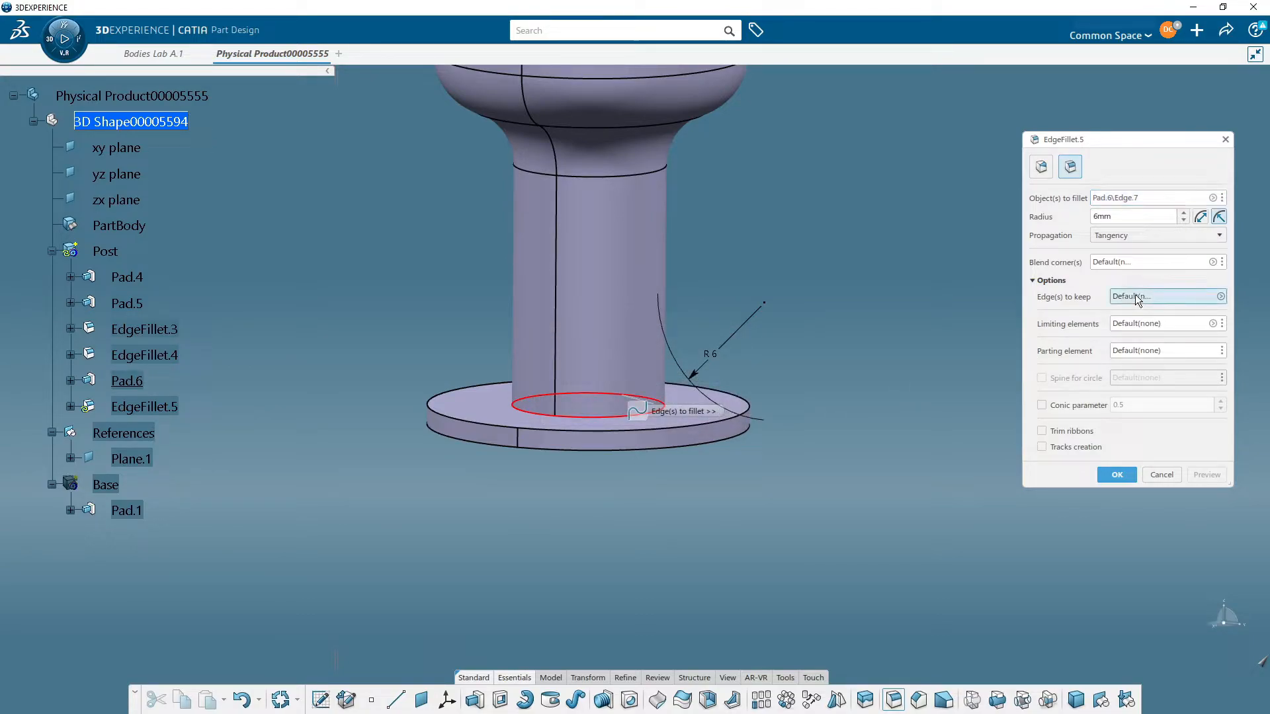
pyautogui.click(739, 418)
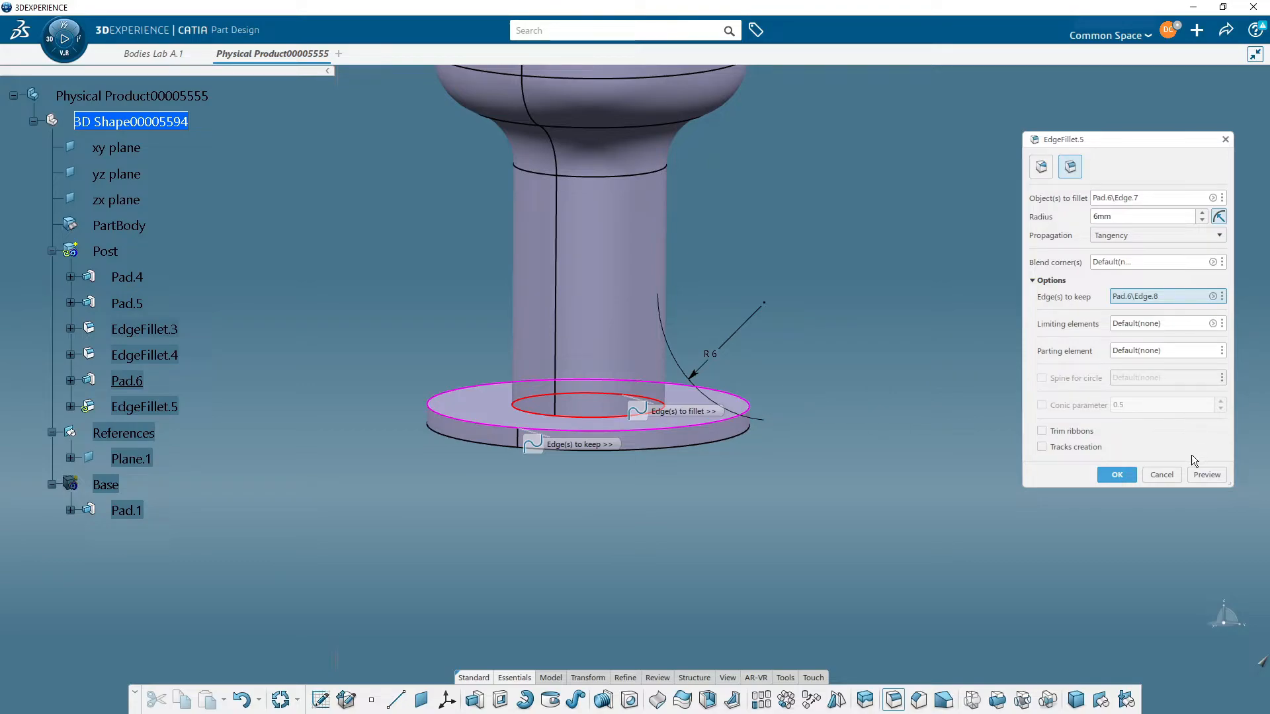
pyautogui.moveTo(782, 436); pyautogui.dragTo(843, 440, button='middle')
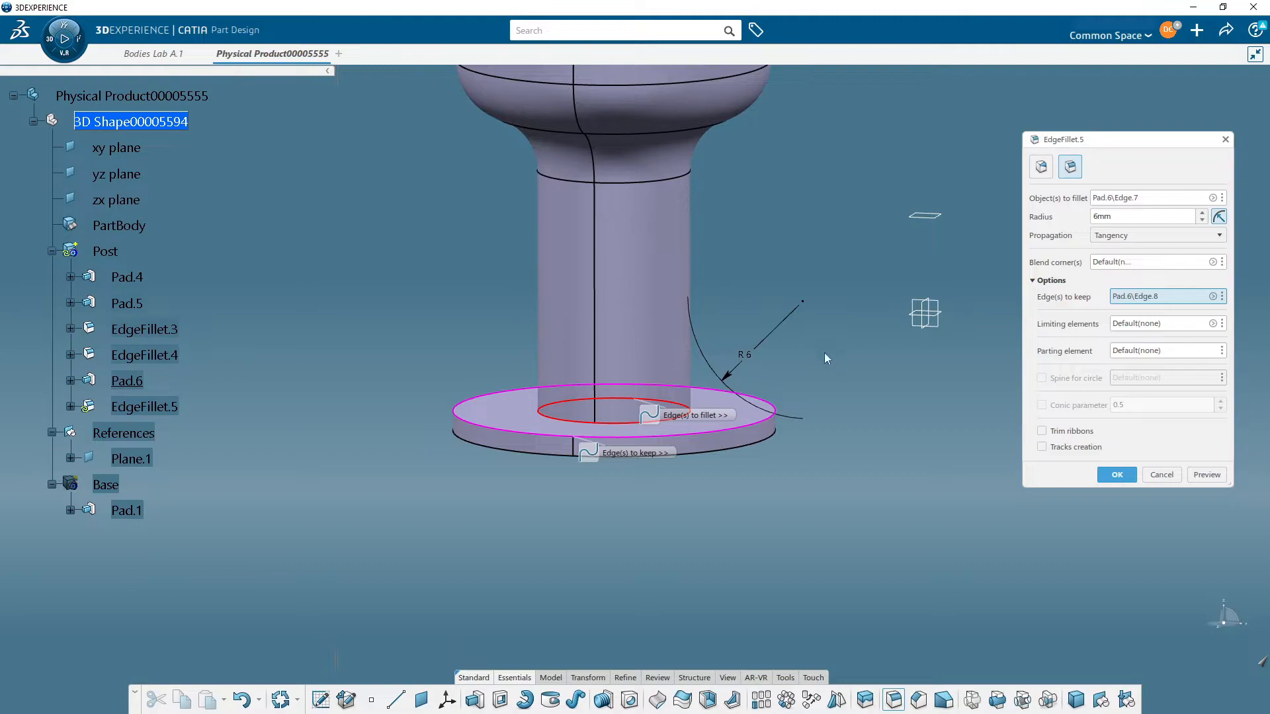
pyautogui.click(1216, 481)
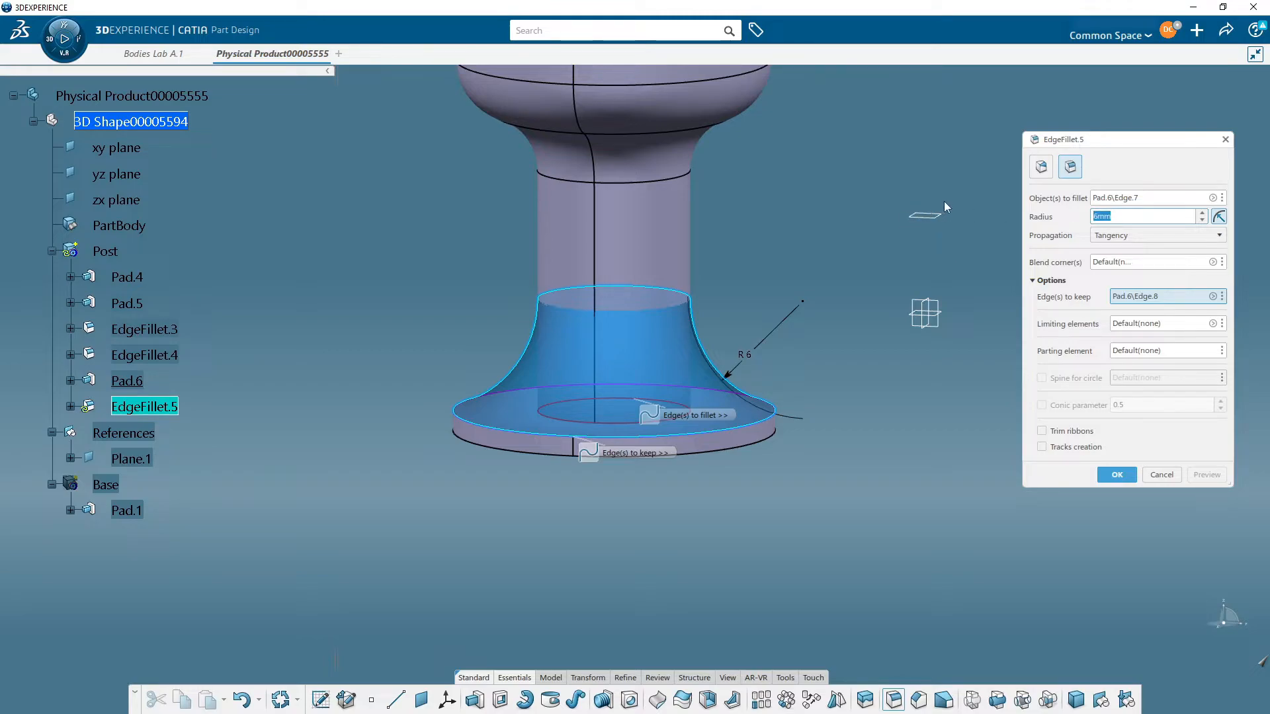
# Step: Try a 12 mm radius for the fillet at the pin's base
pyautogui.write('12')
pyautogui.press('Return')
pyautogui.click(1211, 478)
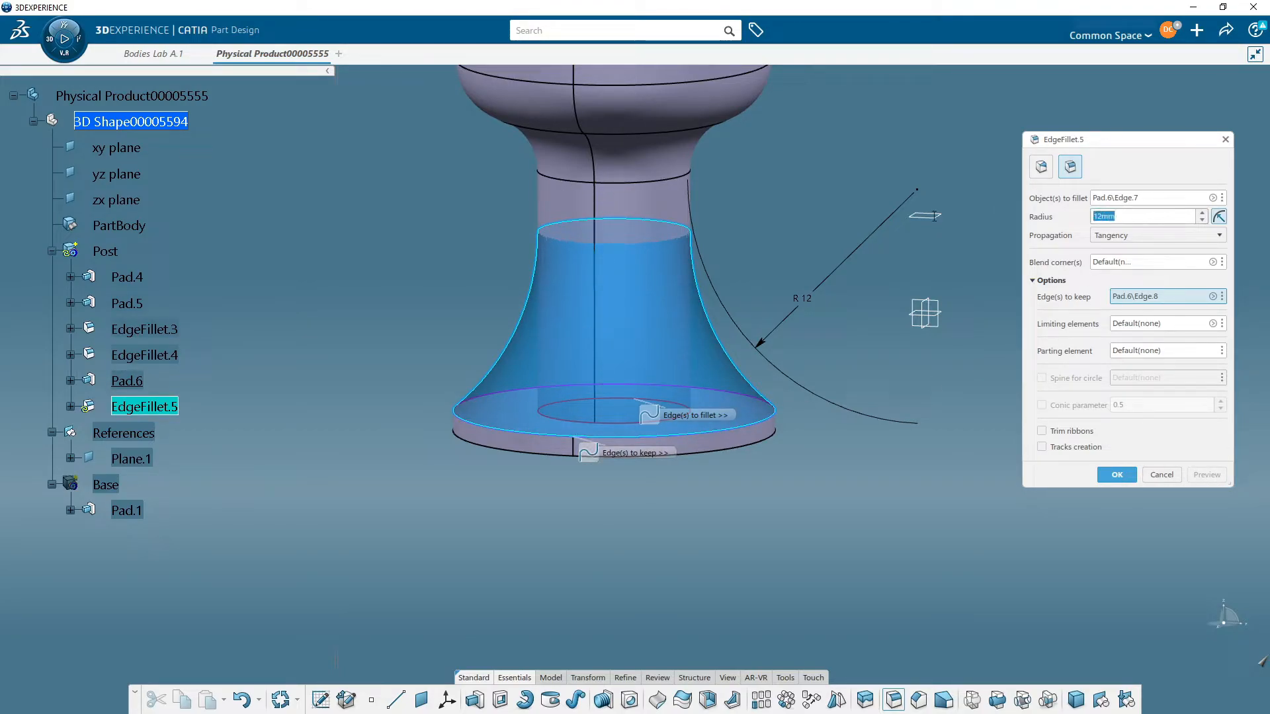
# Step: Set the radius of the fillet at the pin's base to 16 mm and complete it
pyautogui.write('16')
pyautogui.press('Return')
pyautogui.click(1207, 475)
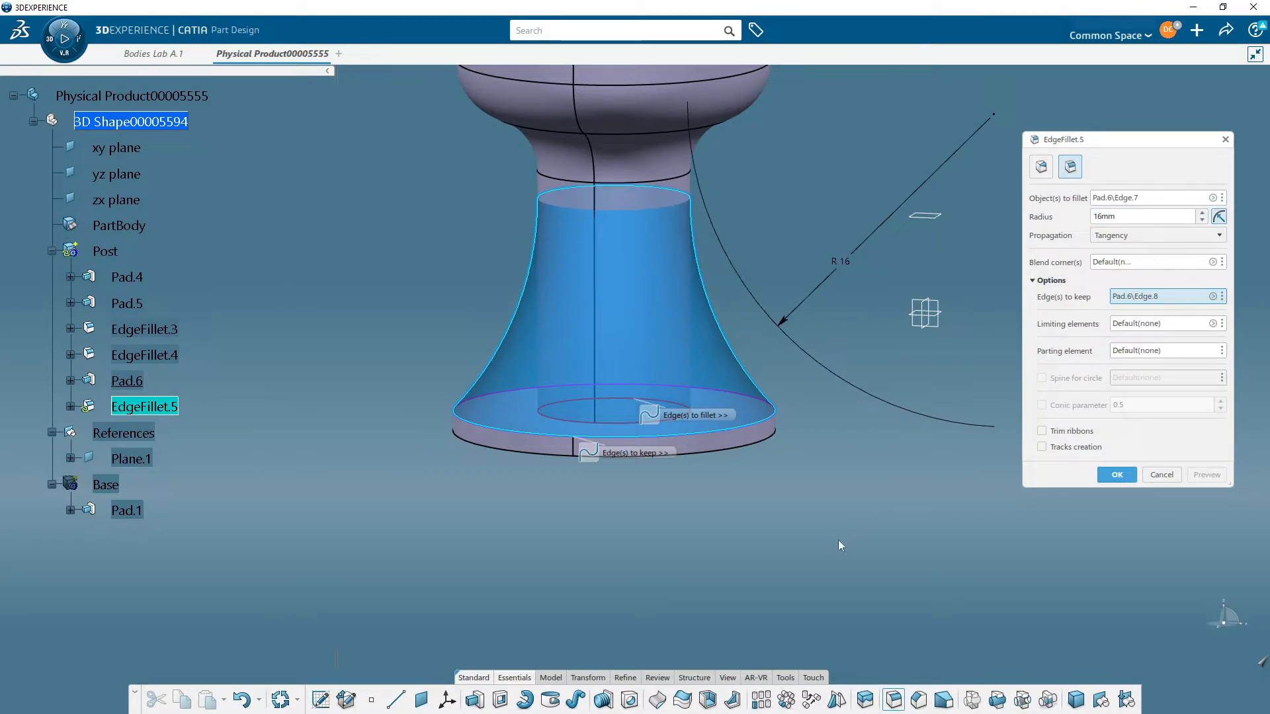
pyautogui.click(1116, 475)
pyautogui.moveTo(896, 524); pyautogui.dragTo(743, 416, button='middle')
pyautogui.click(802, 374)
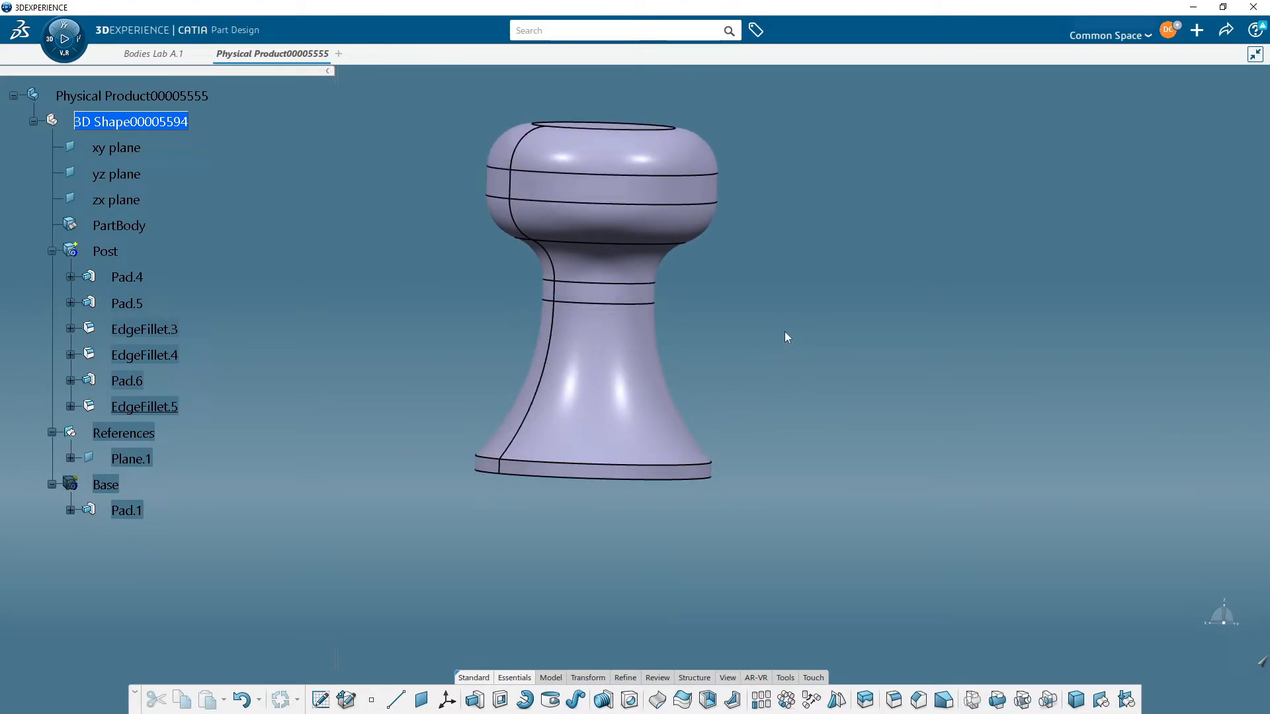
pyautogui.moveTo(784, 331); pyautogui.dragTo(819, 342, button='middle')
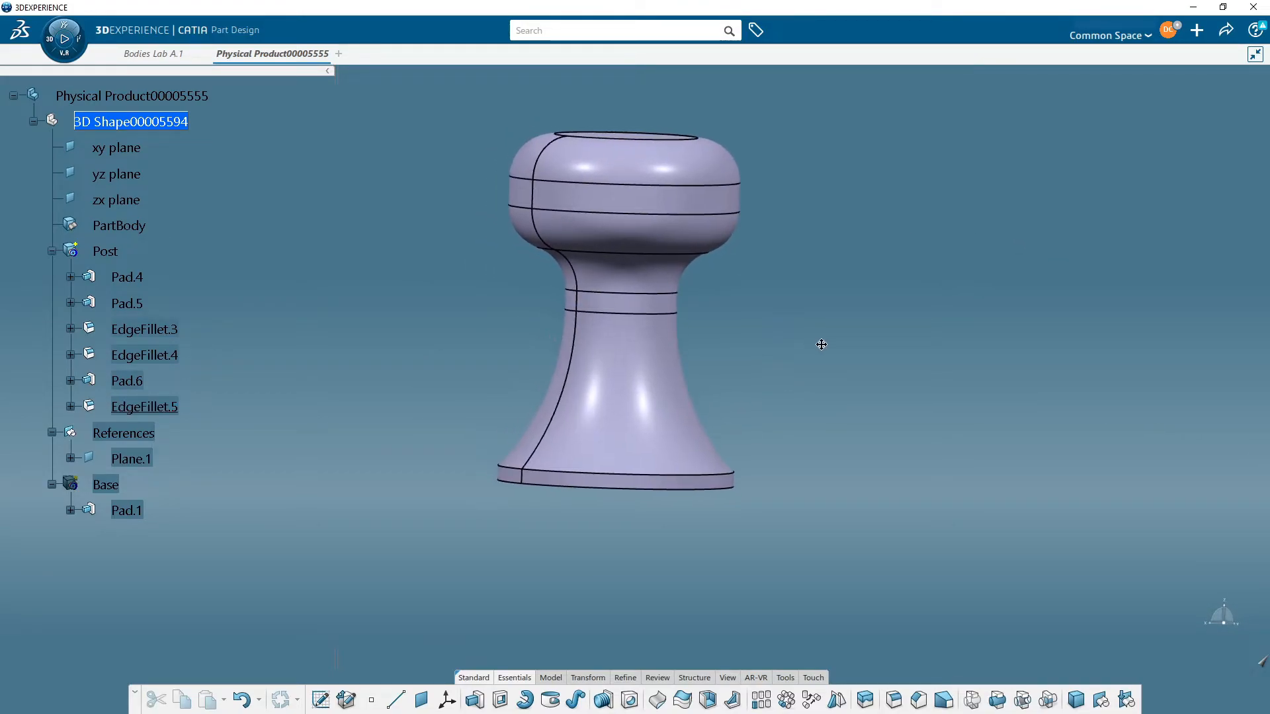
# Step: Show the hidden Base body and check how the filleted Post meets the disc
pyautogui.rightClick(98, 499)
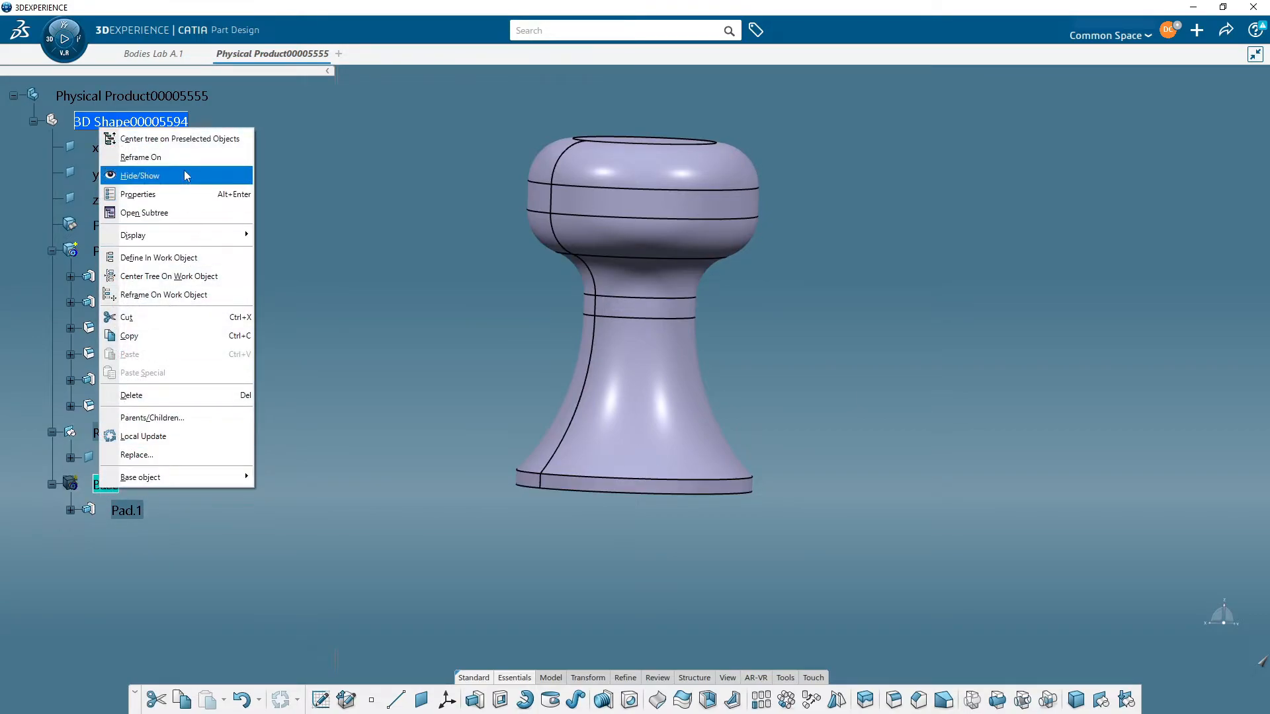
pyautogui.click(184, 169)
pyautogui.moveTo(793, 278)
pyautogui.mouseDown(button='middle')
pyautogui.moveTo(827, 264)
pyautogui.moveTo(777, 306)
pyautogui.moveTo(779, 258)
pyautogui.mouseUp(button='middle')
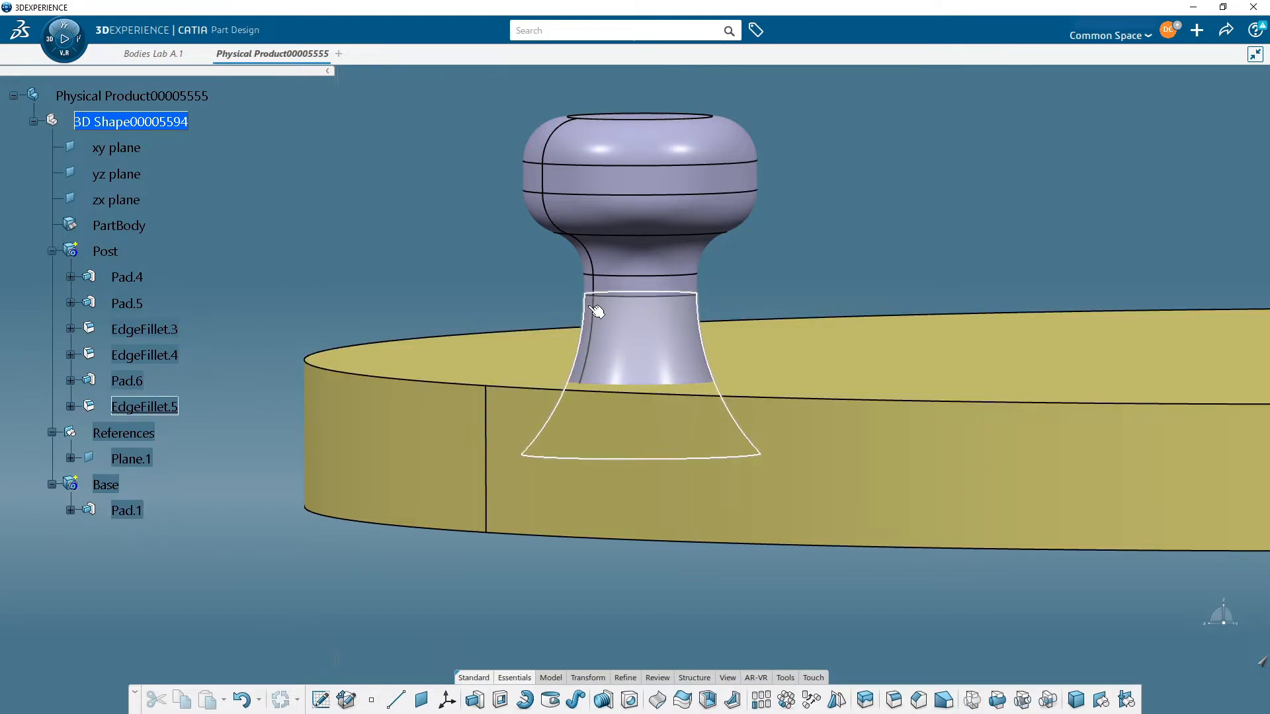
pyautogui.keyDown('ctrl'); pyautogui.moveTo(619, 335); pyautogui.dragTo(631, 352, button='middle'); pyautogui.keyUp('ctrl')
pyautogui.moveTo(919, 397); pyautogui.dragTo(504, 463, button='middle')
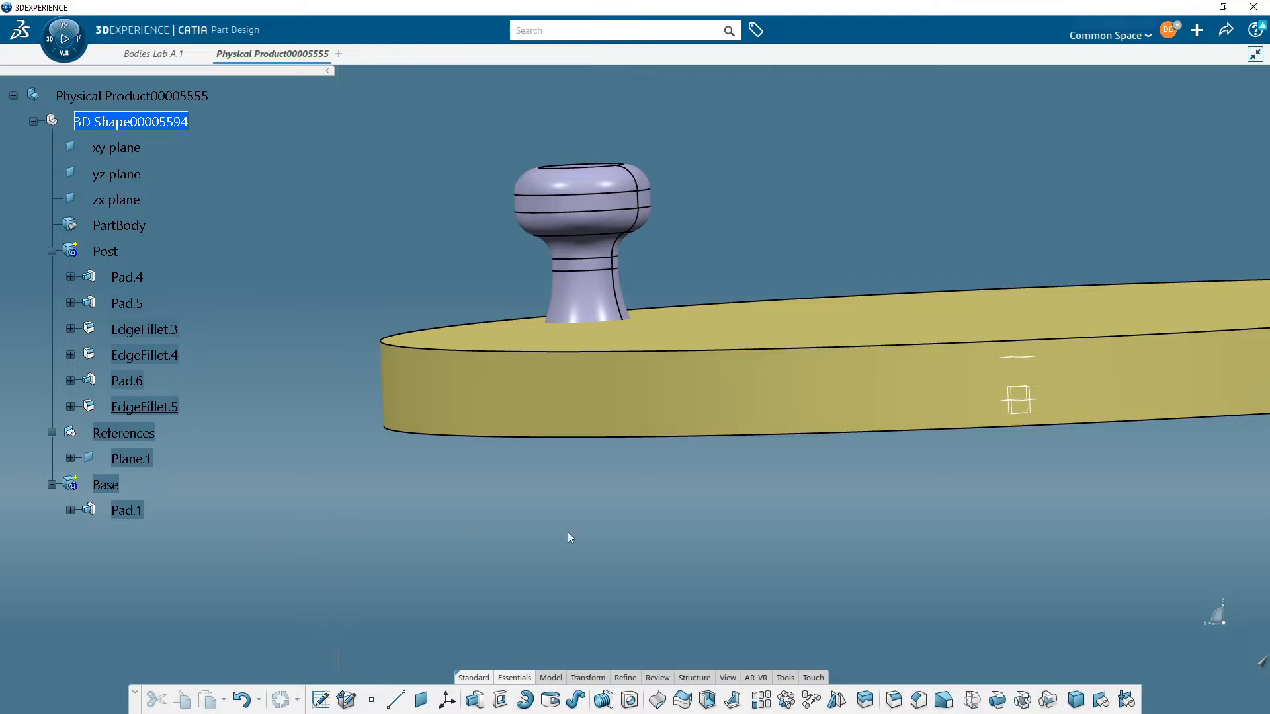
pyautogui.moveTo(630, 371); pyautogui.dragTo(743, 360, button='middle')
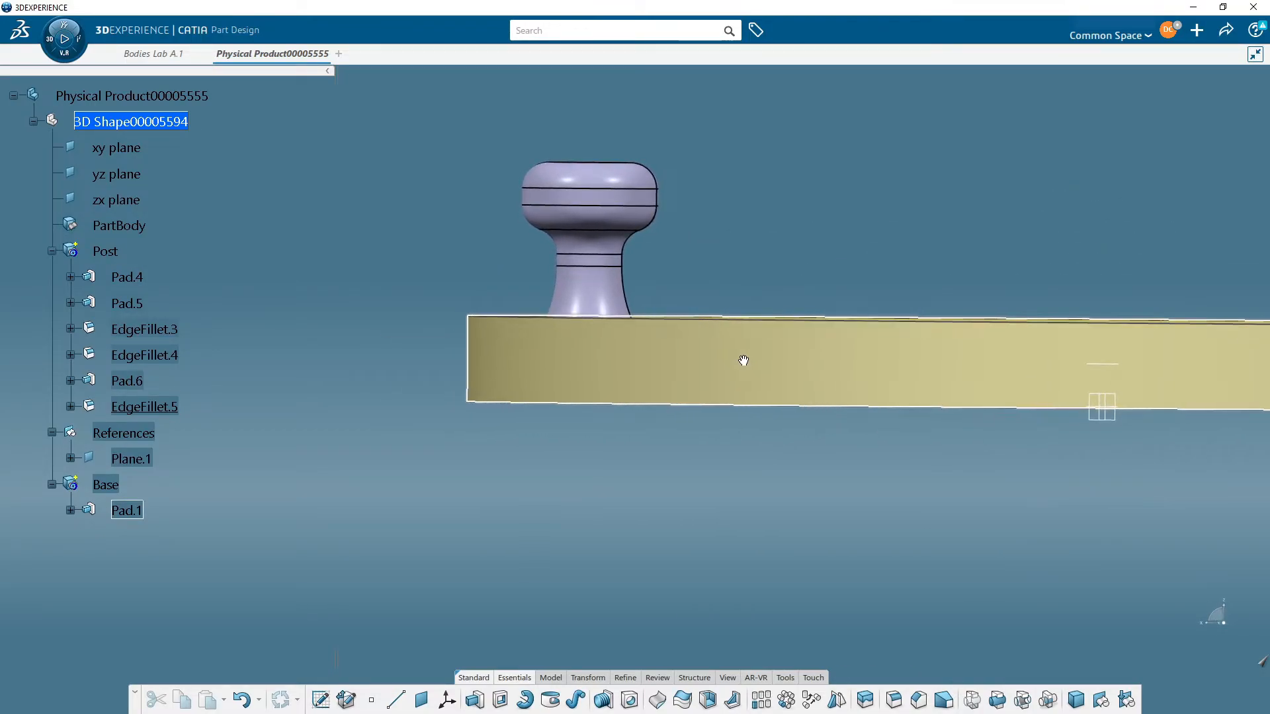
# Step: Set the offset of reference Plane.1 from the xy plane to 6 mm to raise the Post
pyautogui.click(1105, 364)
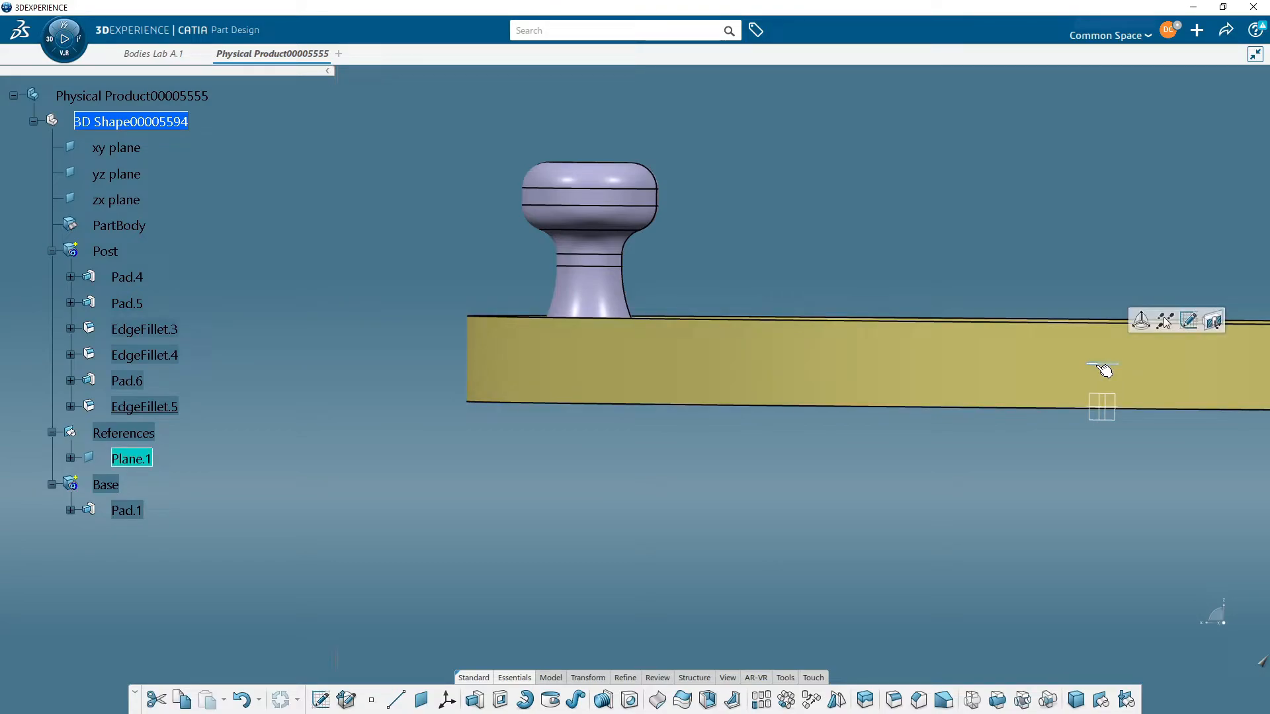
pyautogui.doubleClick(133, 461)
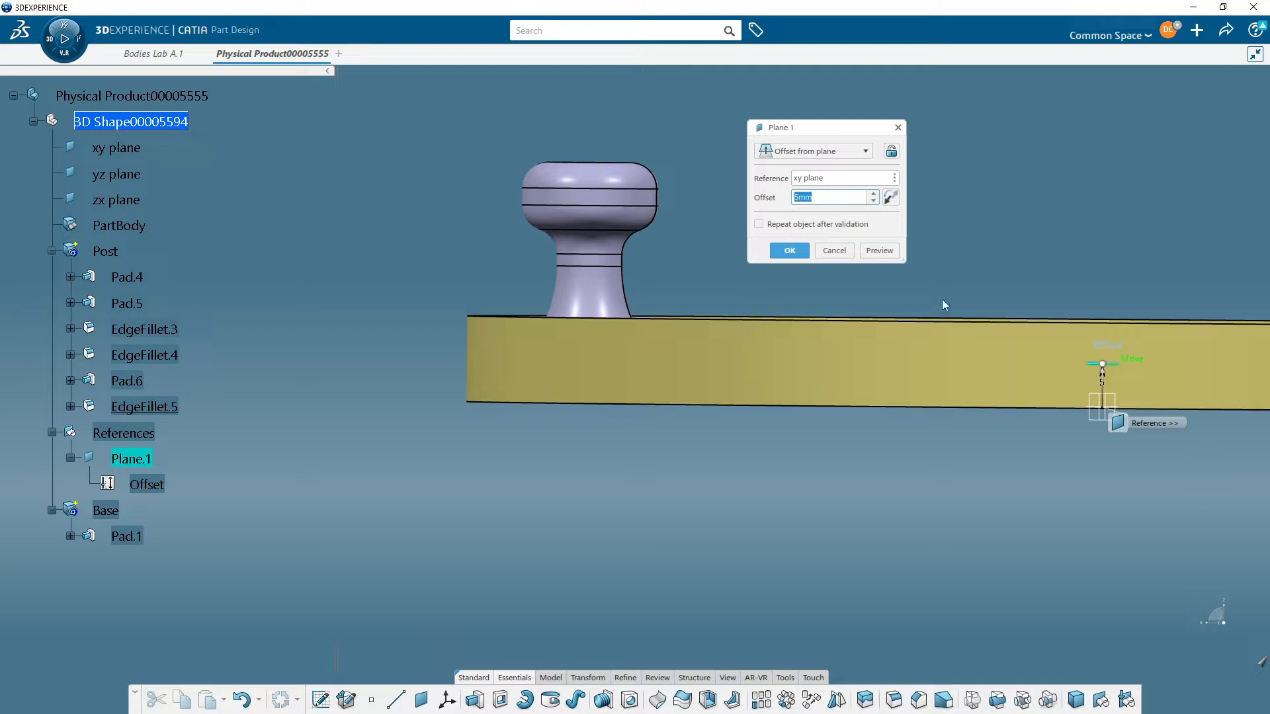
pyautogui.write('6')
pyautogui.press('Return')
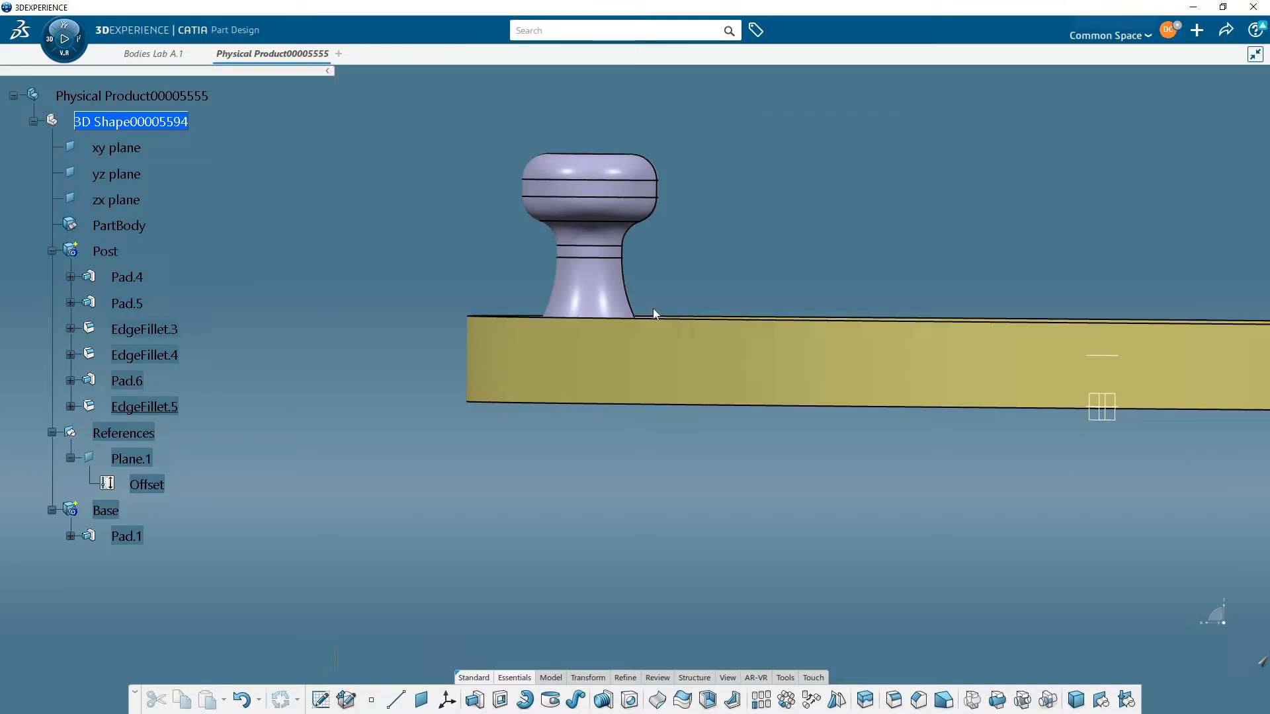
pyautogui.moveTo(660, 312); pyautogui.dragTo(706, 344, button='middle')
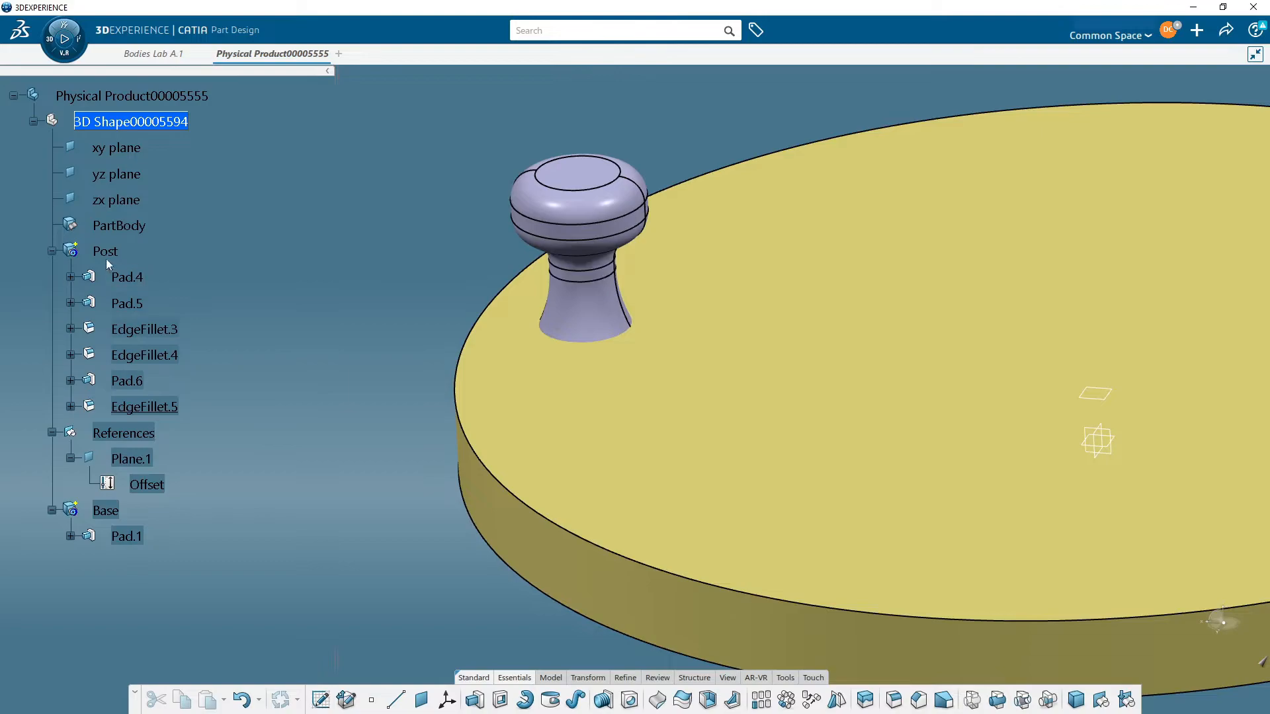
# Step: Change the Post body's fill color to magenta
pyautogui.rightClick(105, 251)
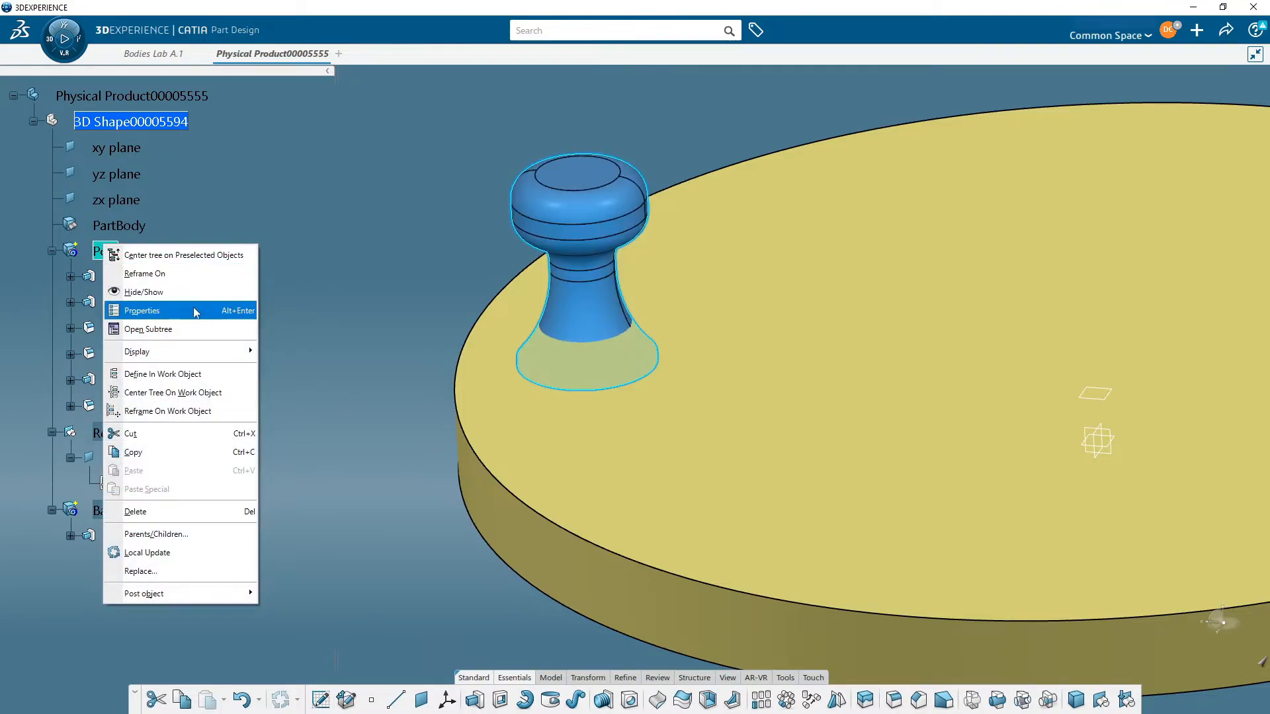
pyautogui.click(197, 311)
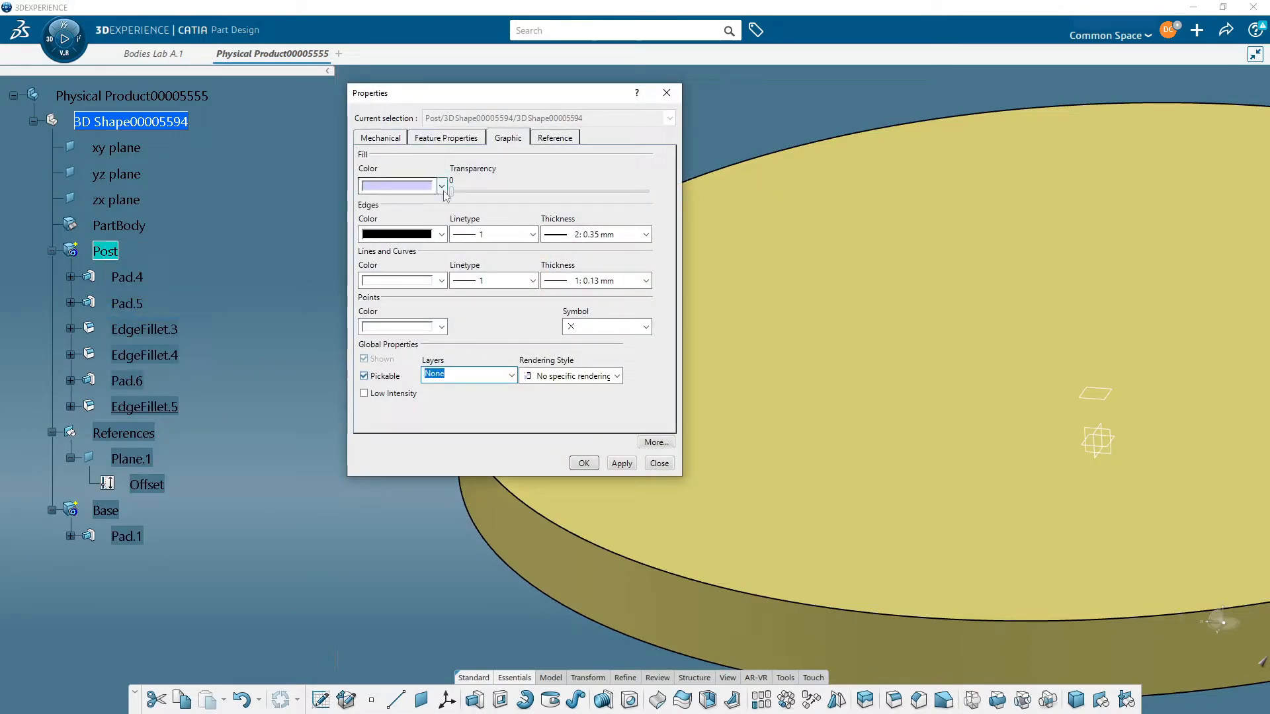
pyautogui.click(443, 188)
pyautogui.click(426, 374)
pyautogui.click(597, 462)
pyautogui.moveTo(371, 495); pyautogui.dragTo(672, 326, button='middle')
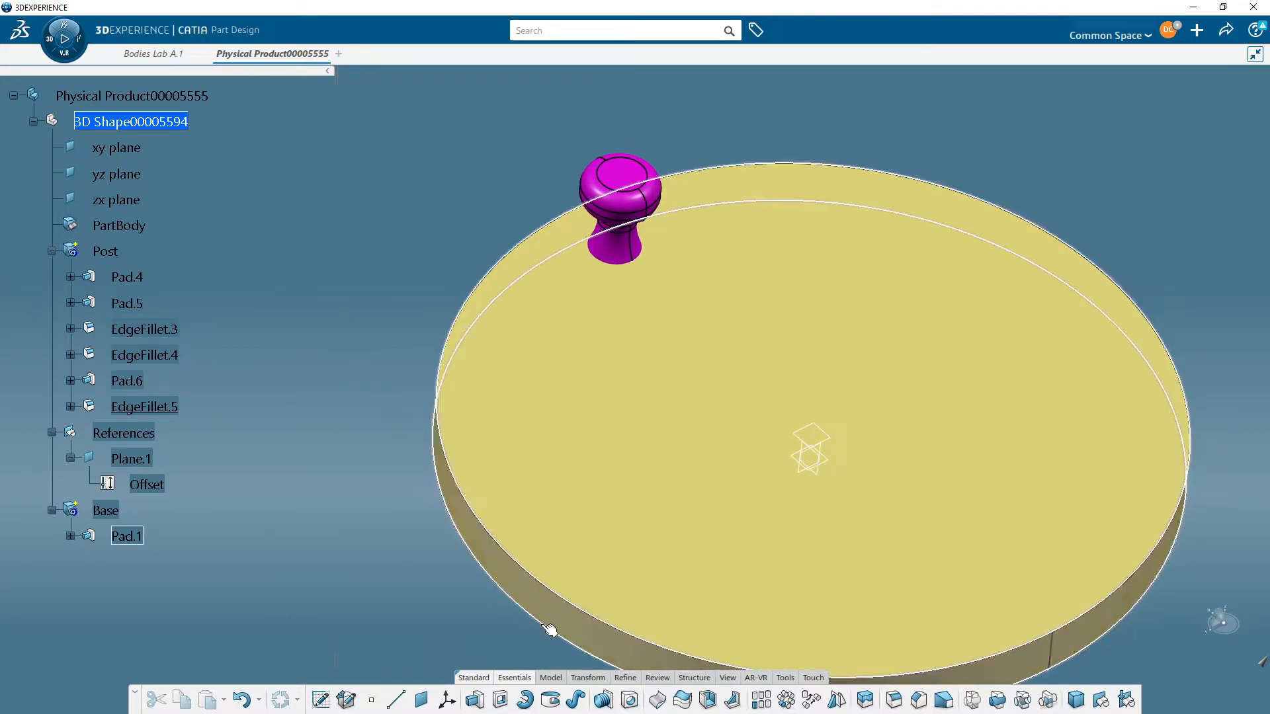
# Step: Start a circular pattern of the current Post solid as a Complete Crown with 12 instances
pyautogui.click(785, 703)
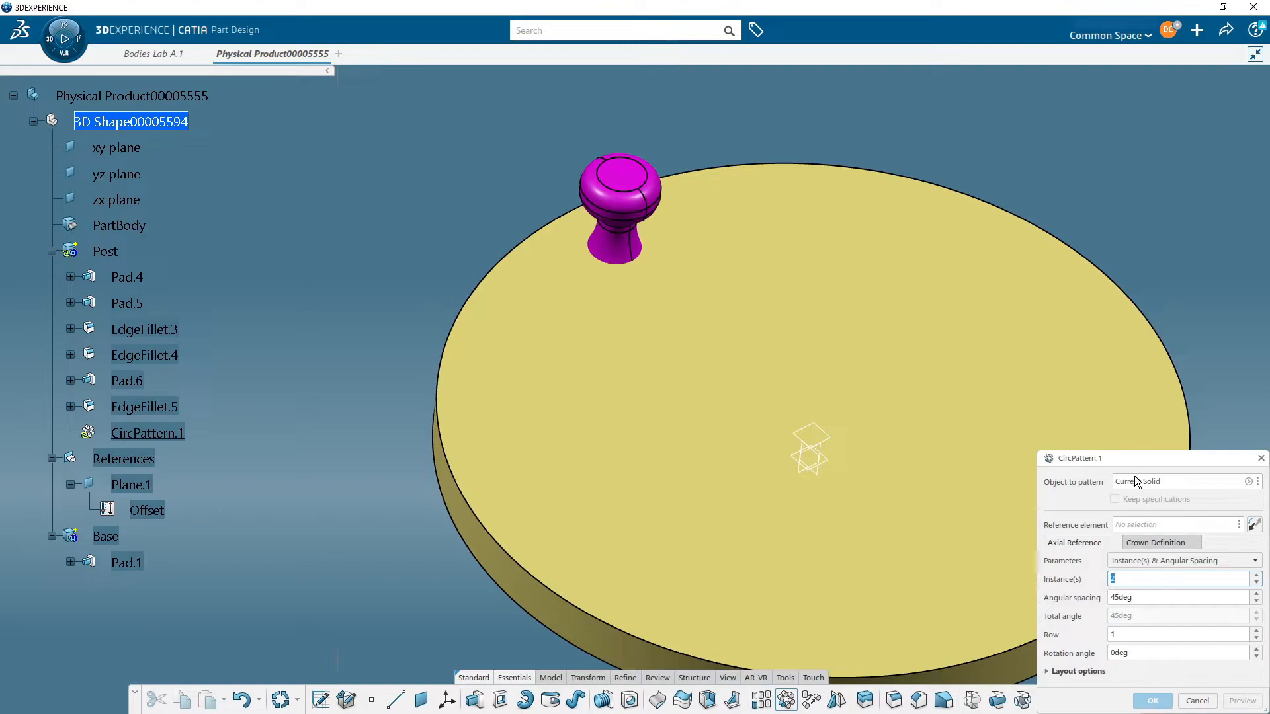
pyautogui.moveTo(1128, 457); pyautogui.dragTo(855, 119)
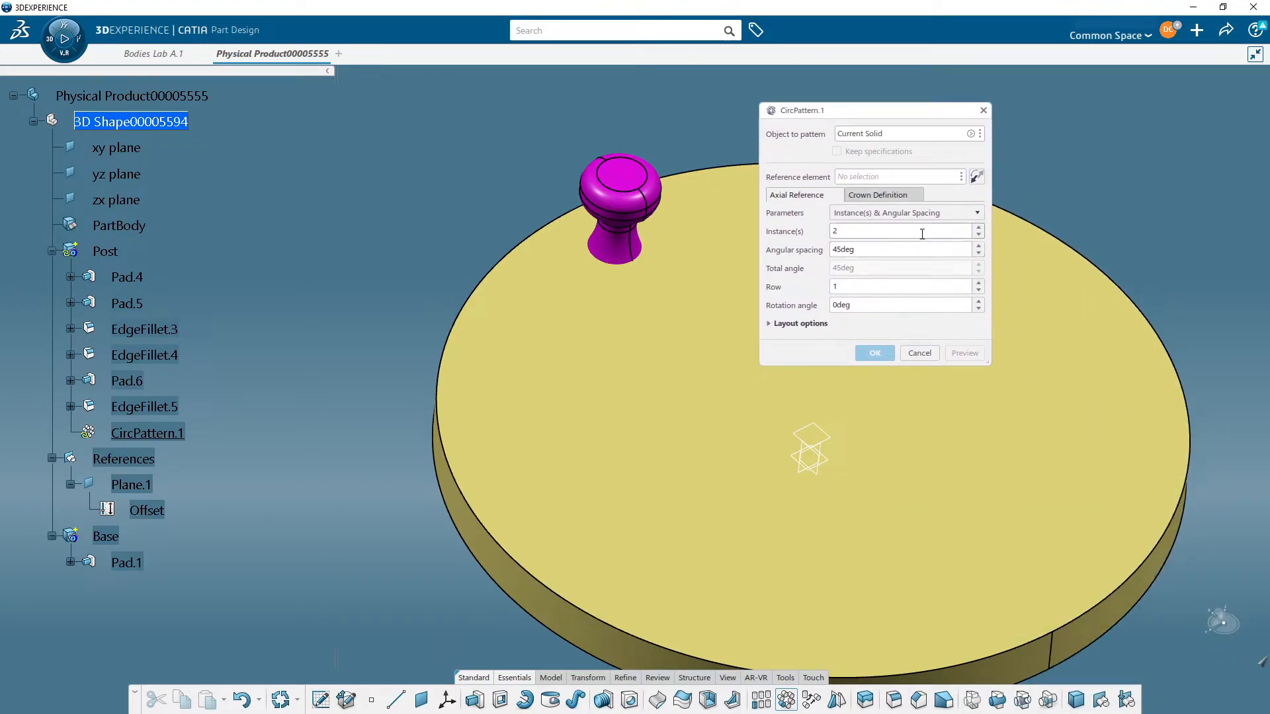
pyautogui.click(883, 132)
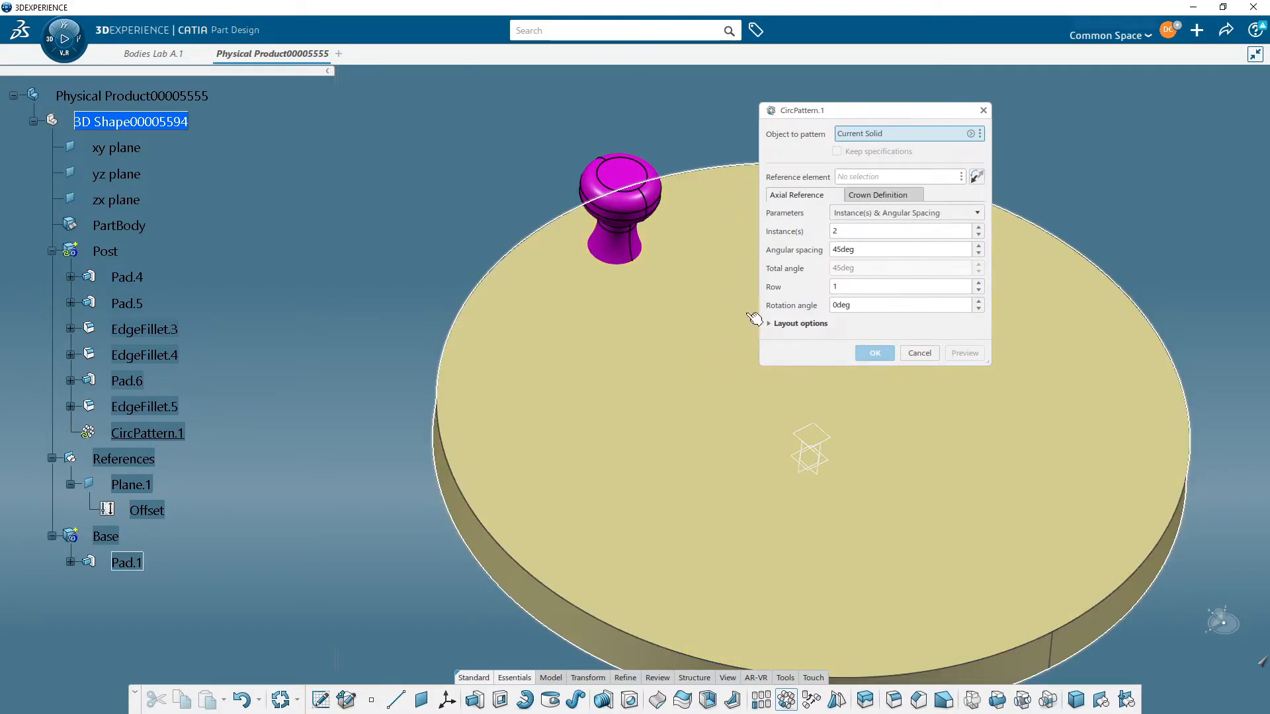
pyautogui.click(875, 207)
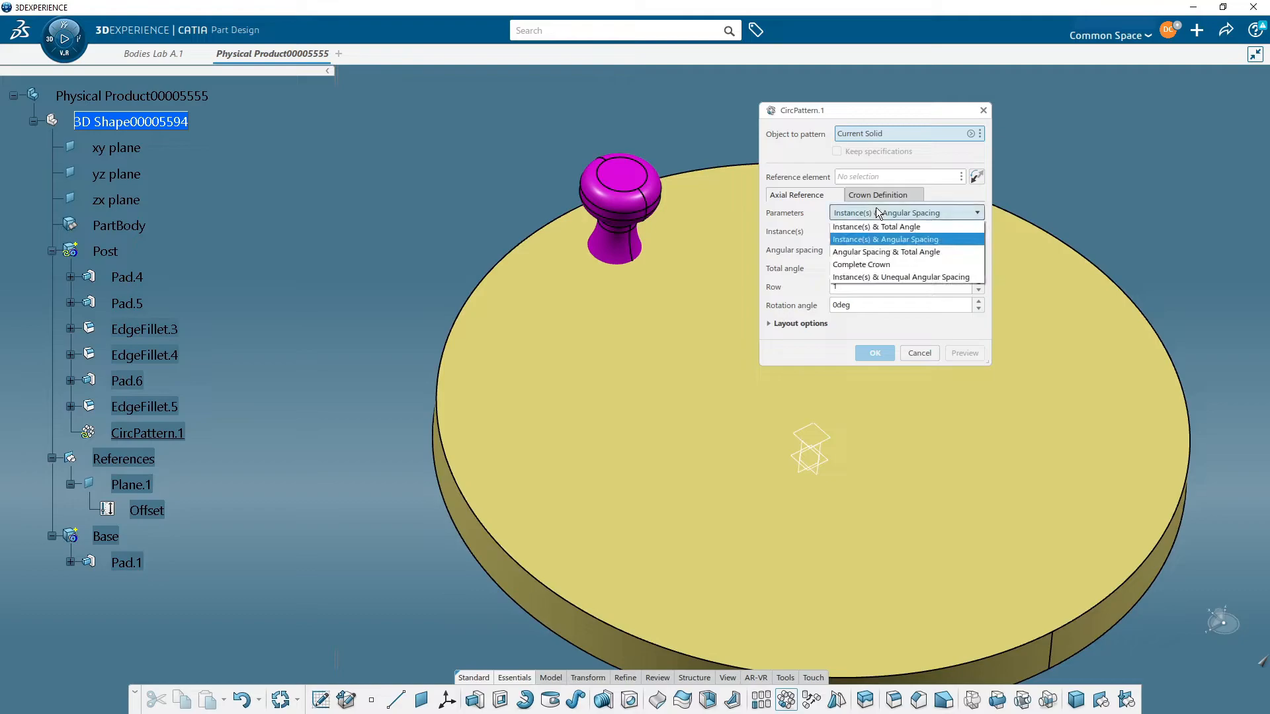
pyautogui.click(866, 264)
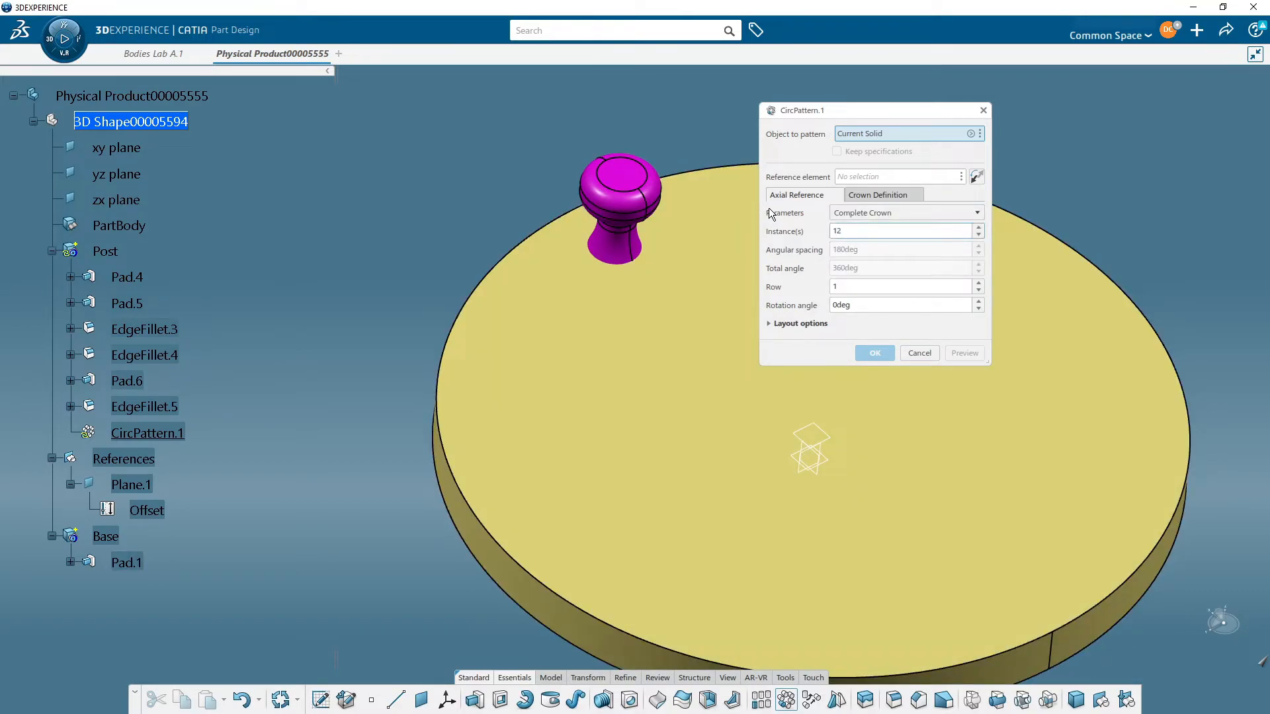
pyautogui.click(869, 291)
pyautogui.moveTo(667, 431); pyautogui.dragTo(637, 334, button='middle')
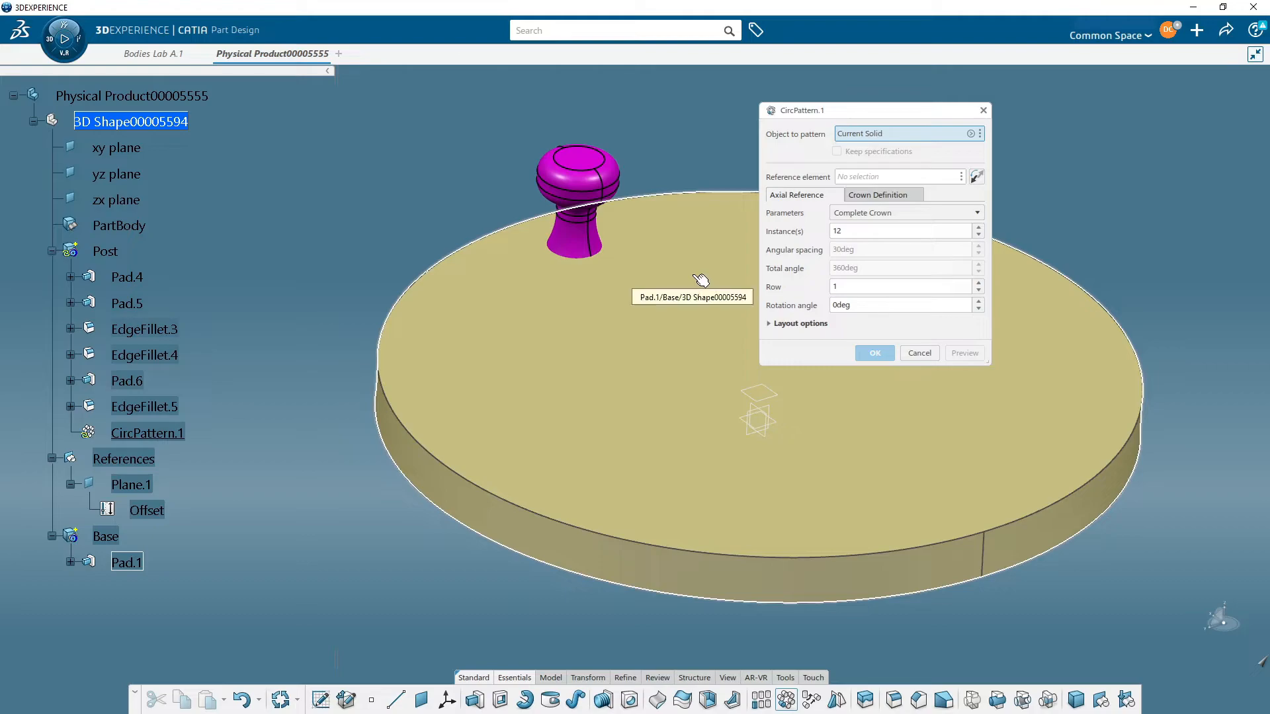
pyautogui.moveTo(708, 252); pyautogui.dragTo(643, 213, button='middle')
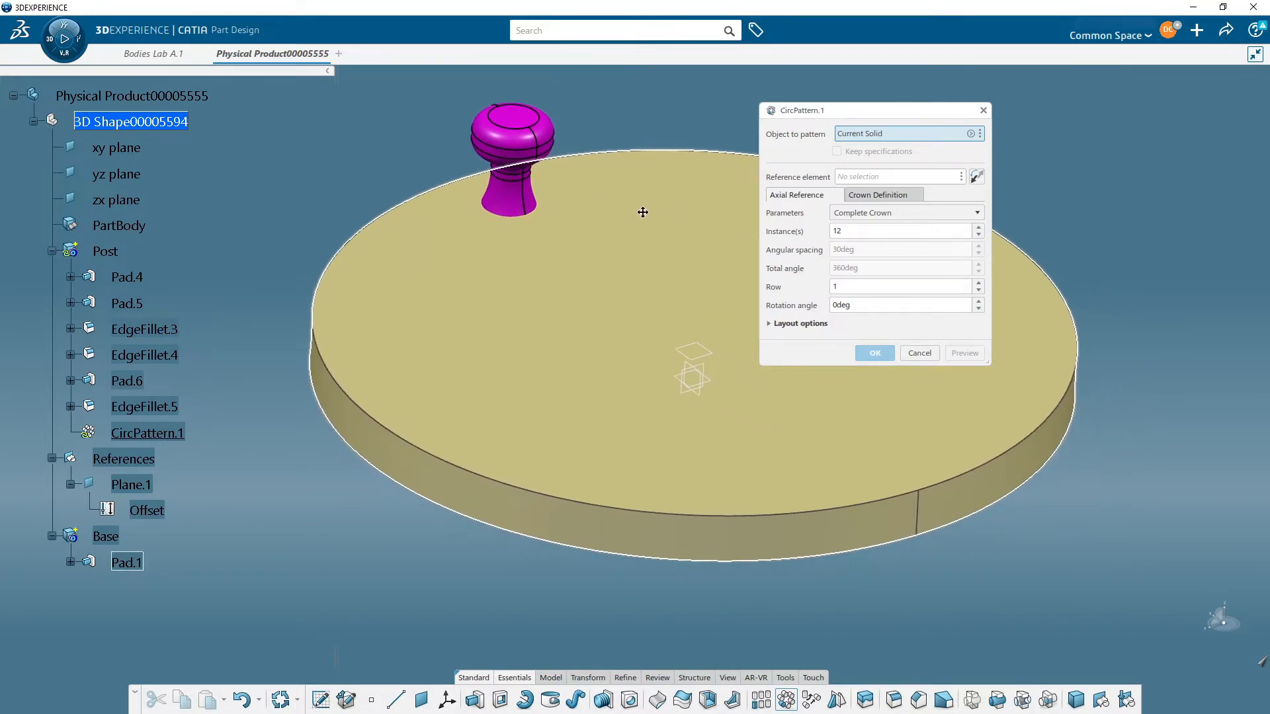
pyautogui.scroll(-2, 643, 212)
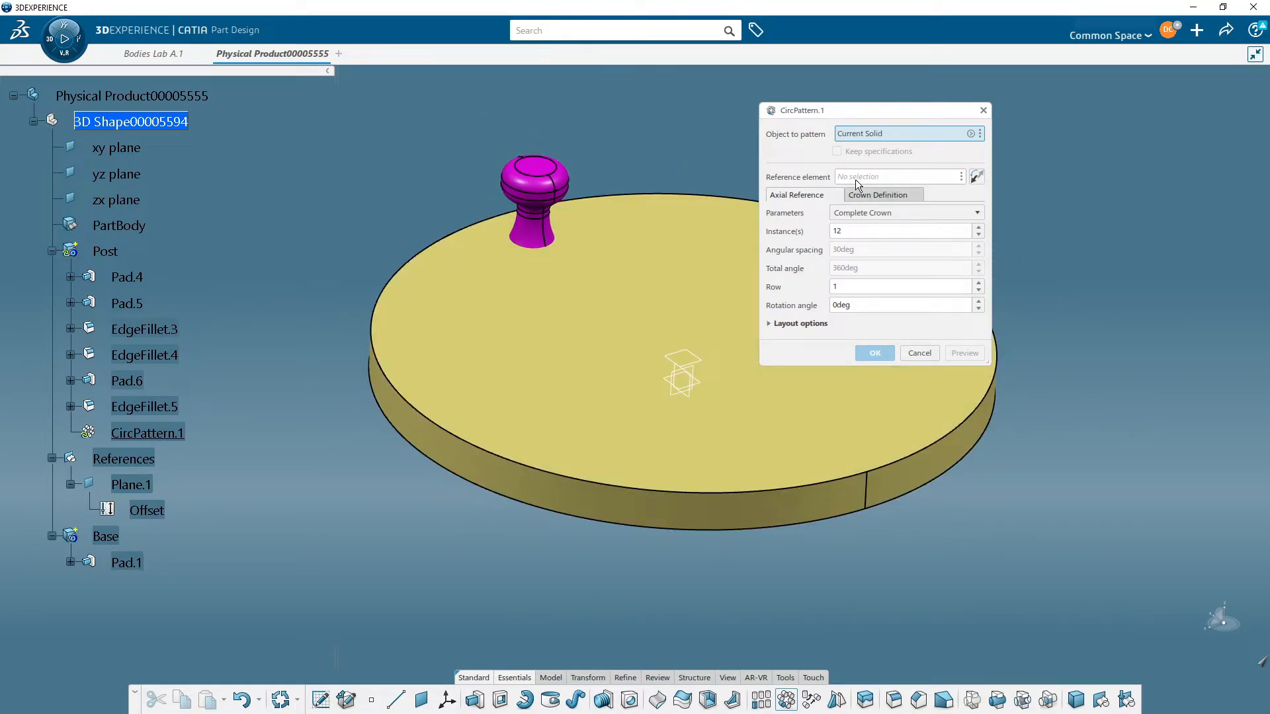
pyautogui.click(855, 178)
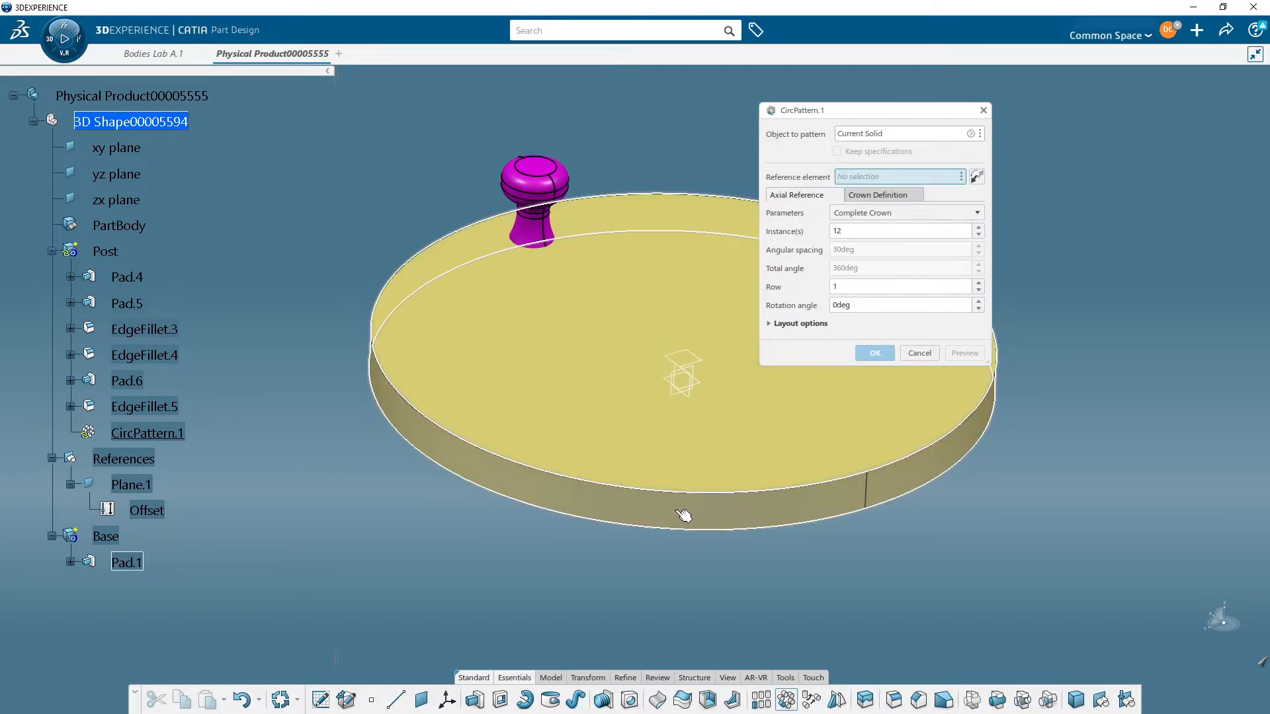
pyautogui.click(683, 515)
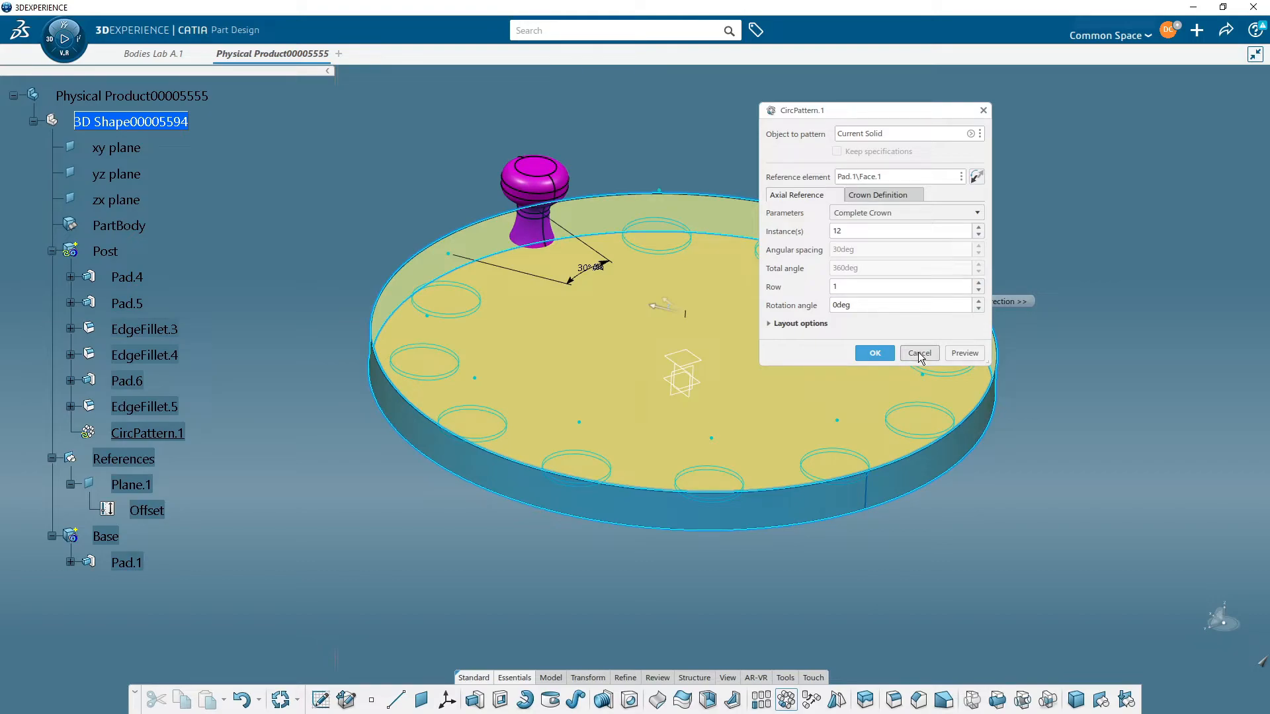
pyautogui.rightClick(888, 174)
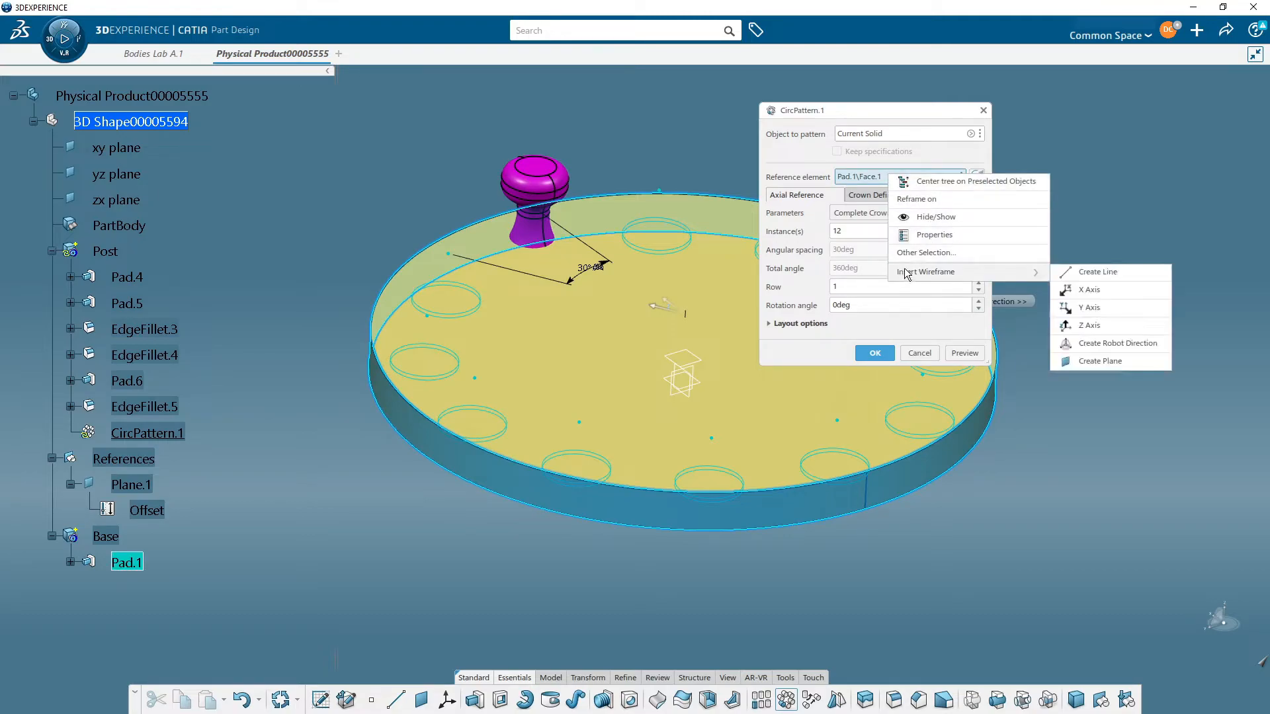
pyautogui.click(856, 174)
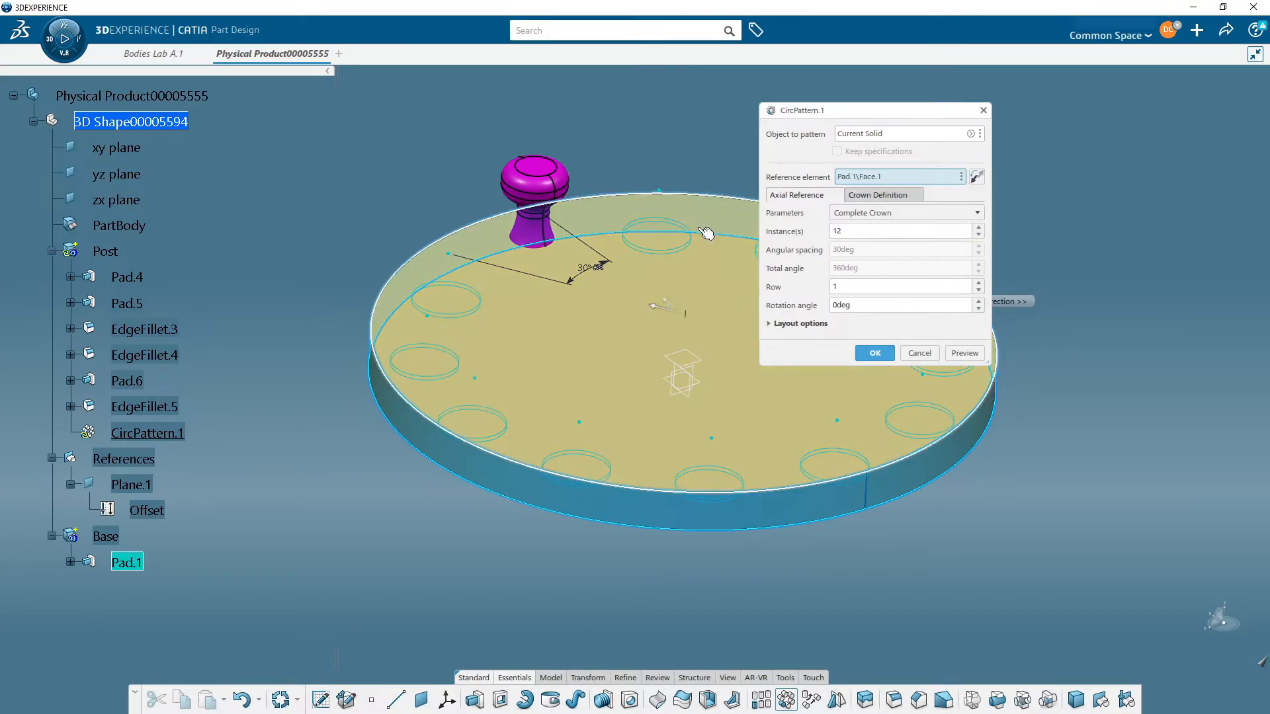
pyautogui.click(920, 353)
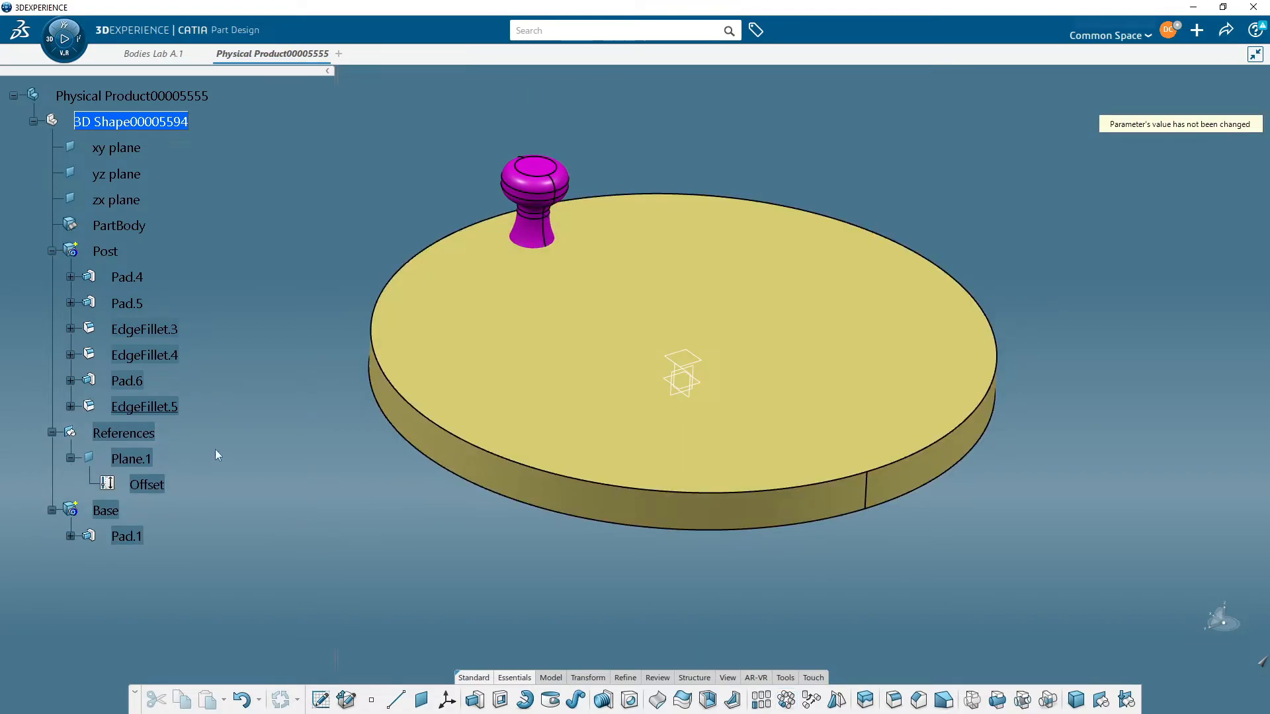
# Step: Define the References geometrical set as the in-work object
pyautogui.moveTo(505, 578); pyautogui.dragTo(601, 548, button='middle')
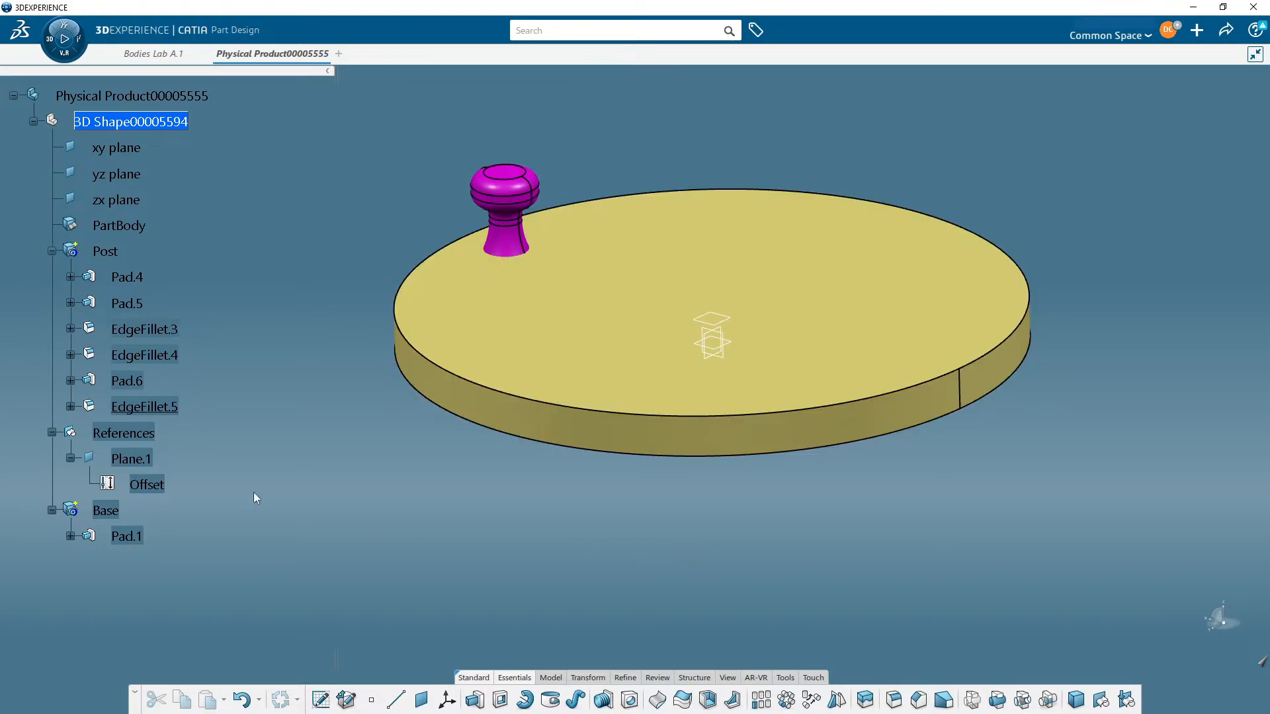
pyautogui.rightClick(119, 434)
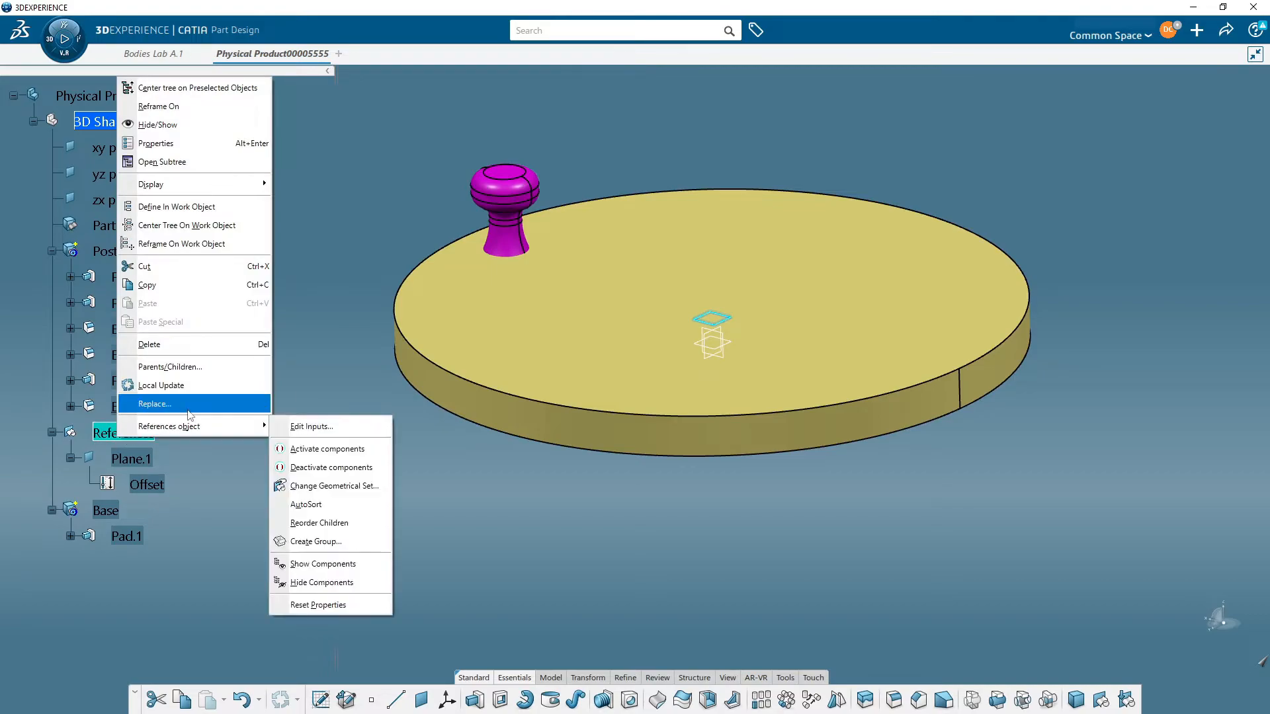
pyautogui.click(229, 208)
pyautogui.moveTo(362, 430)
pyautogui.mouseDown(button='middle')
pyautogui.moveTo(365, 416)
pyautogui.moveTo(377, 428)
pyautogui.mouseUp(button='middle')
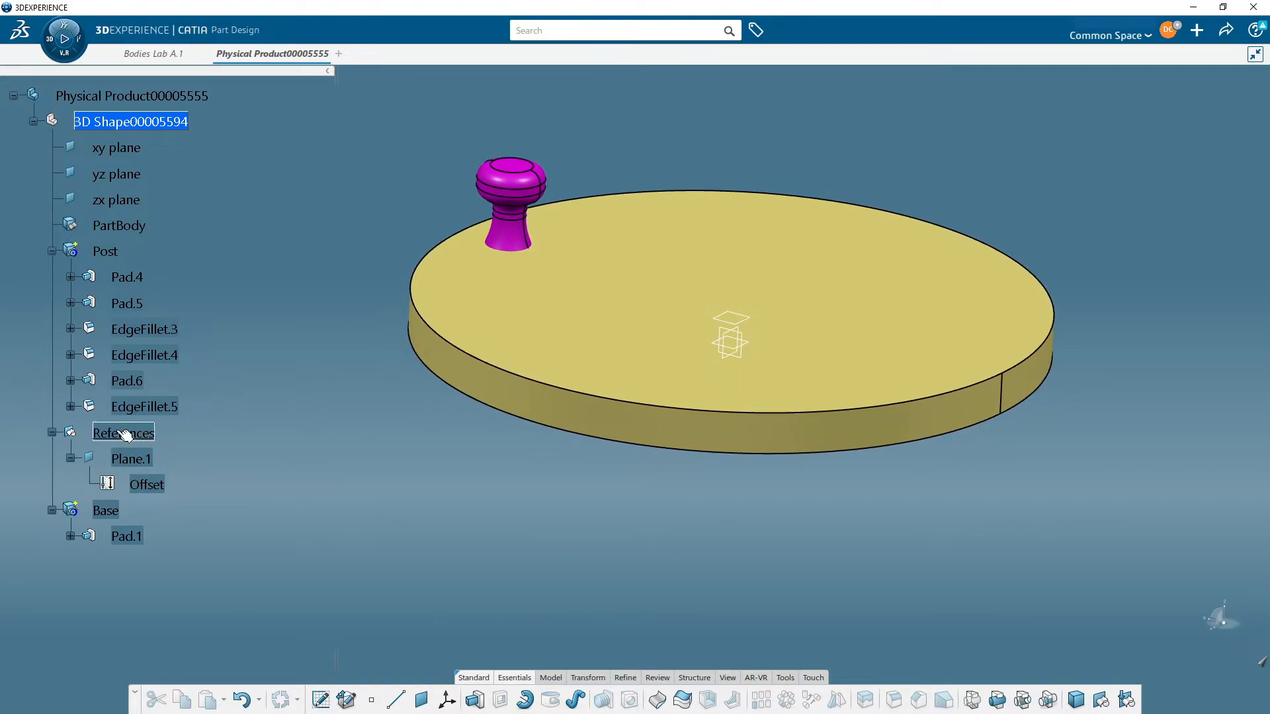
pyautogui.moveTo(564, 572); pyautogui.dragTo(564, 578, button='middle')
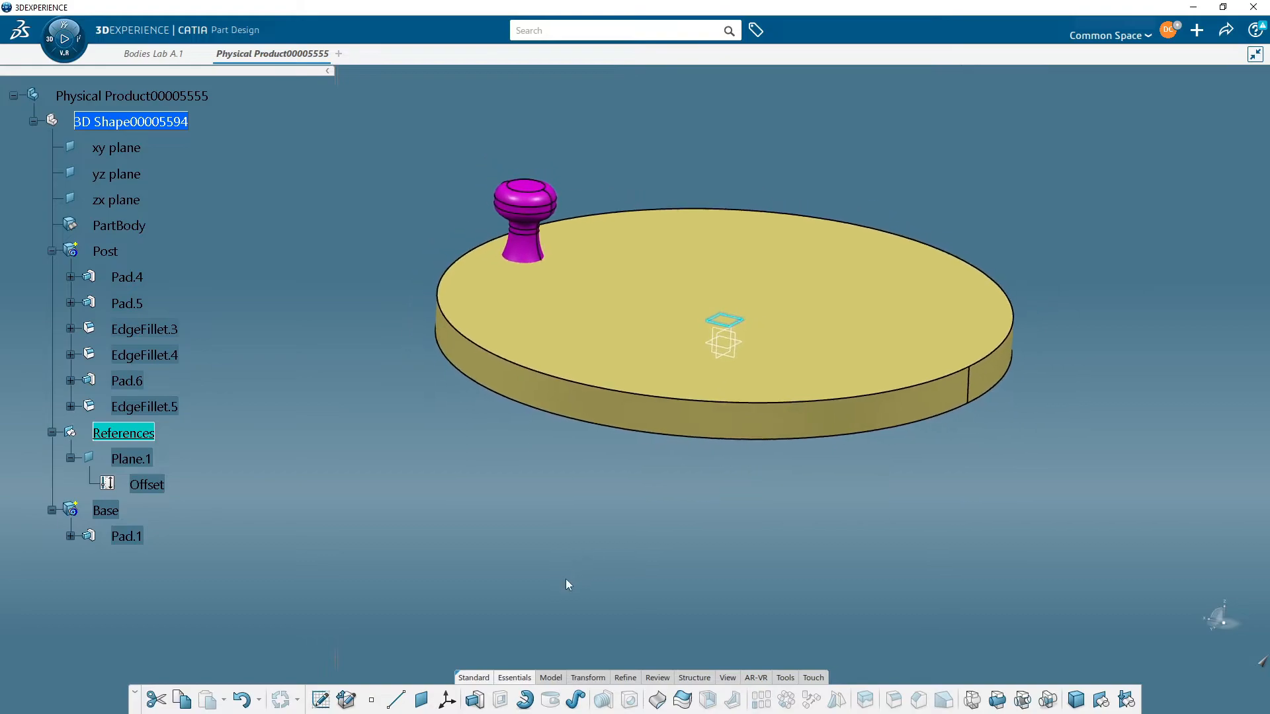
pyautogui.moveTo(635, 506); pyautogui.dragTo(631, 557, button='middle')
pyautogui.moveTo(725, 516); pyautogui.dragTo(678, 515, button='middle')
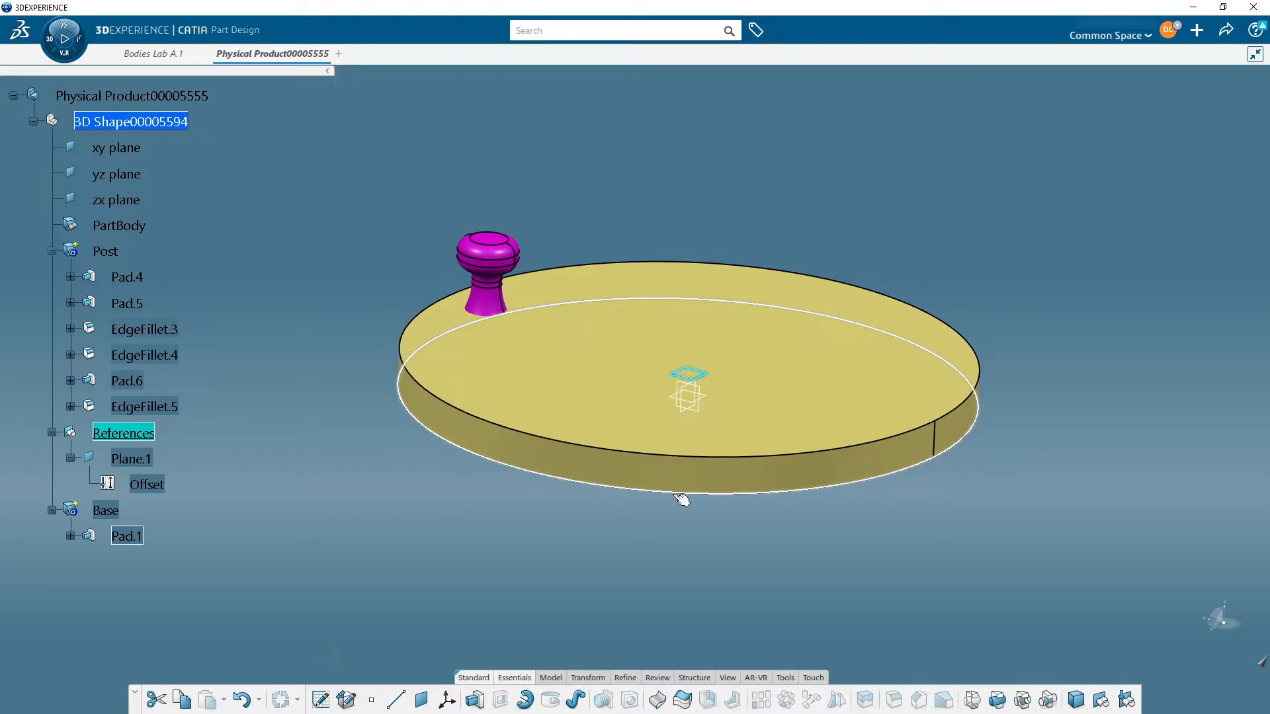
pyautogui.click(640, 553)
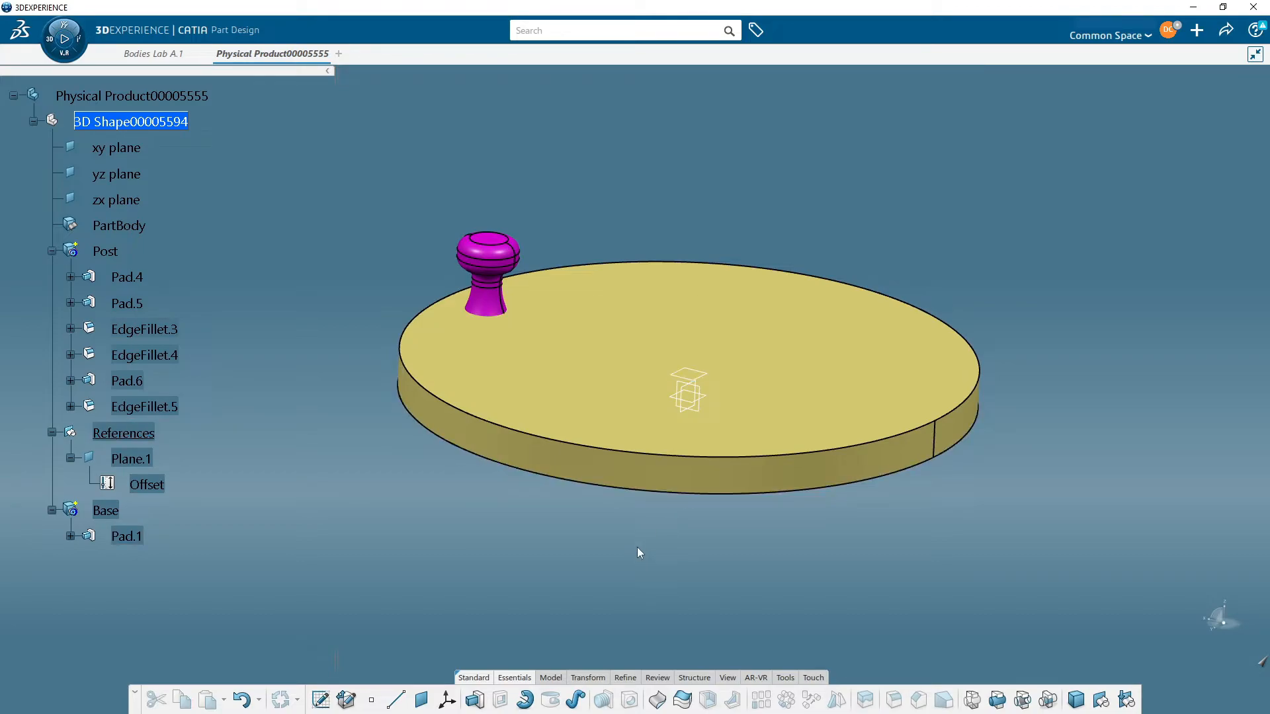
pyautogui.moveTo(637, 547); pyautogui.dragTo(636, 500, button='middle')
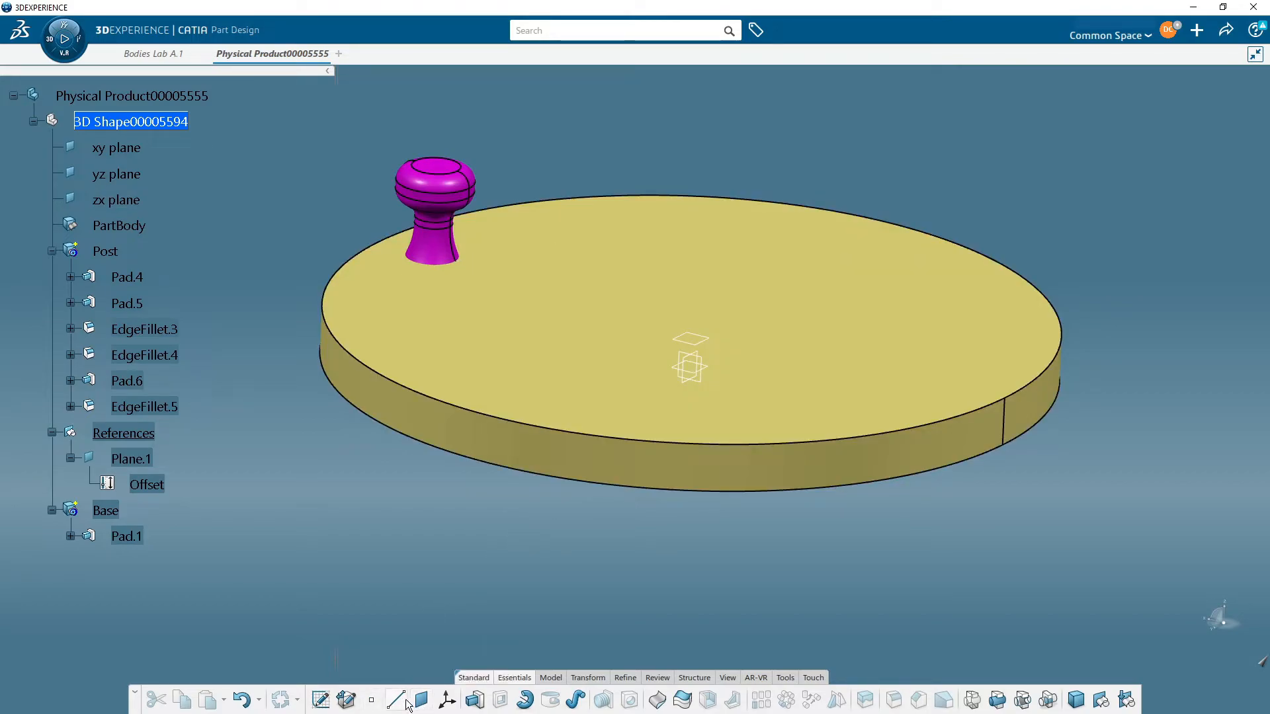
# Step: Create a Coordinates point at X, Y and Z of 0 mm in the References set
pyautogui.click(372, 700)
pyautogui.click(1152, 169)
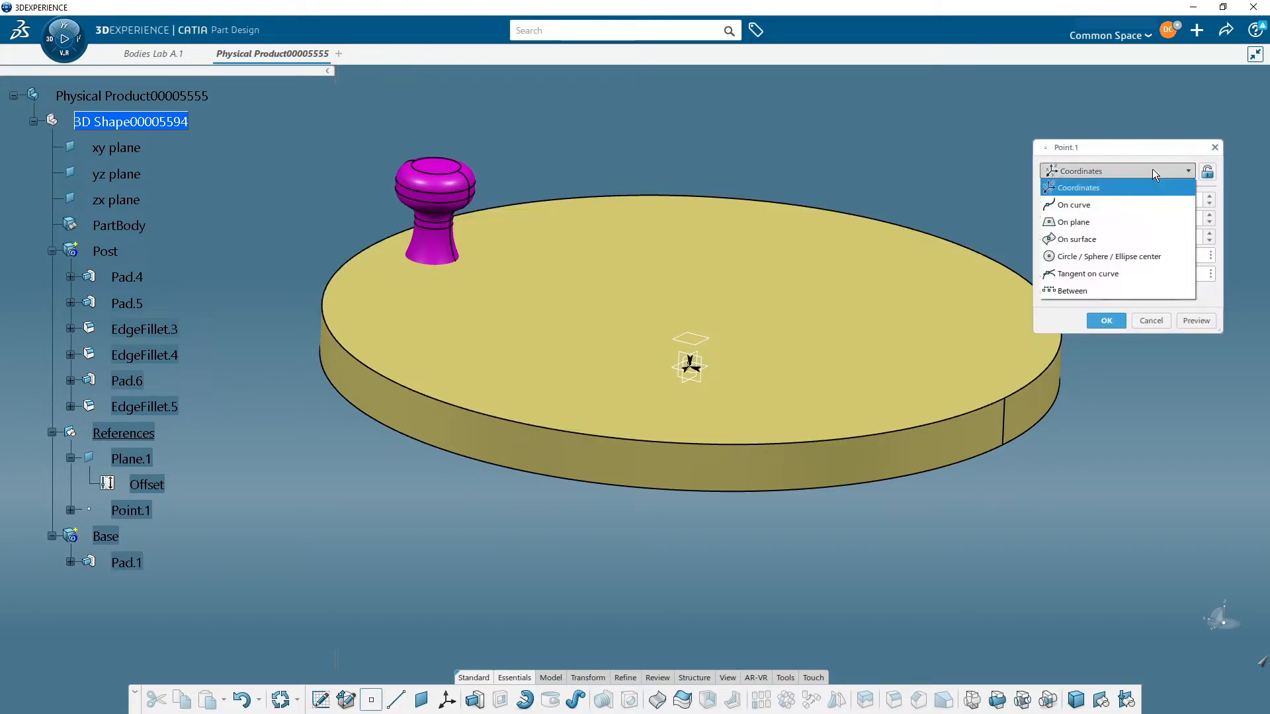
pyautogui.click(1144, 171)
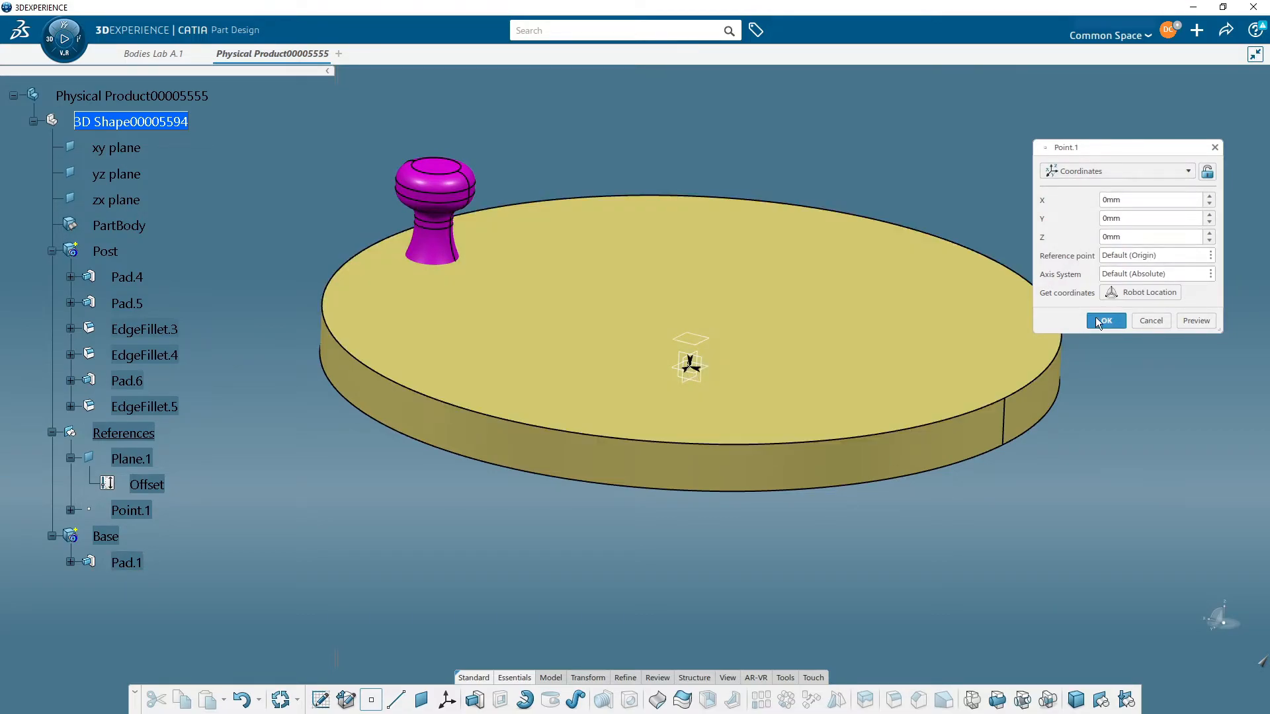
pyautogui.click(1106, 321)
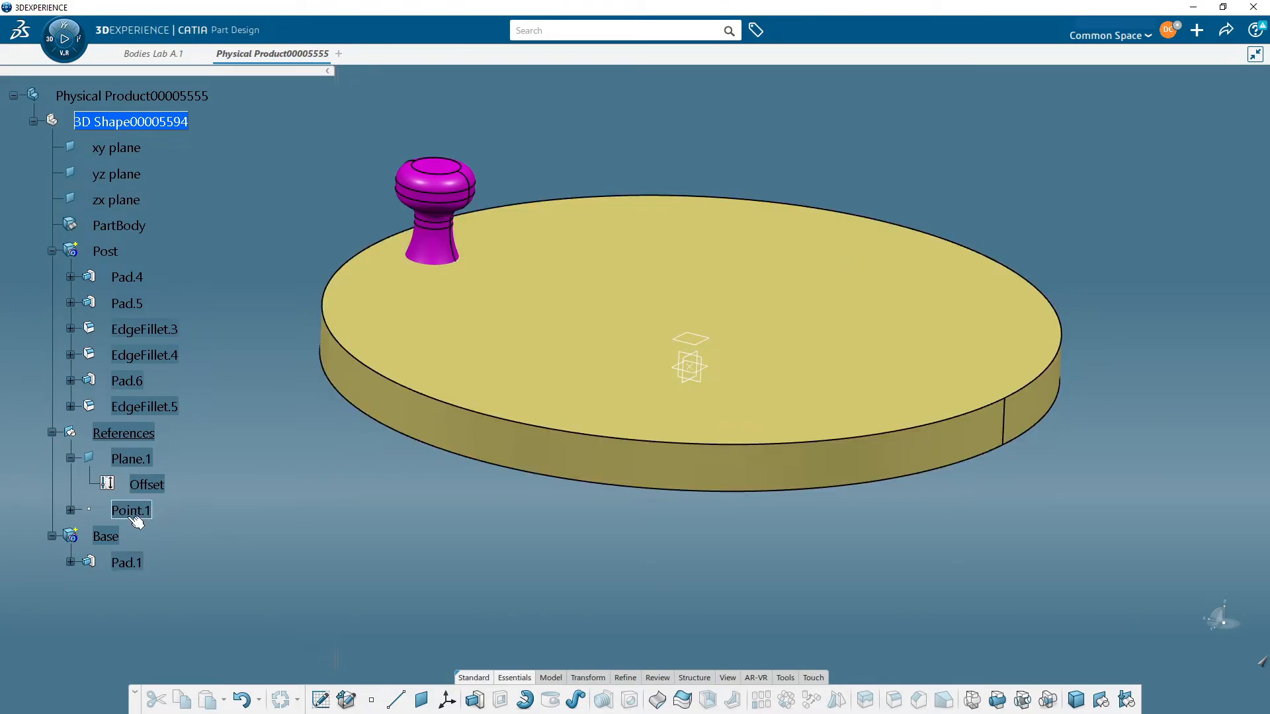
pyautogui.click(136, 513)
pyautogui.click(371, 574)
pyautogui.rightClick(135, 513)
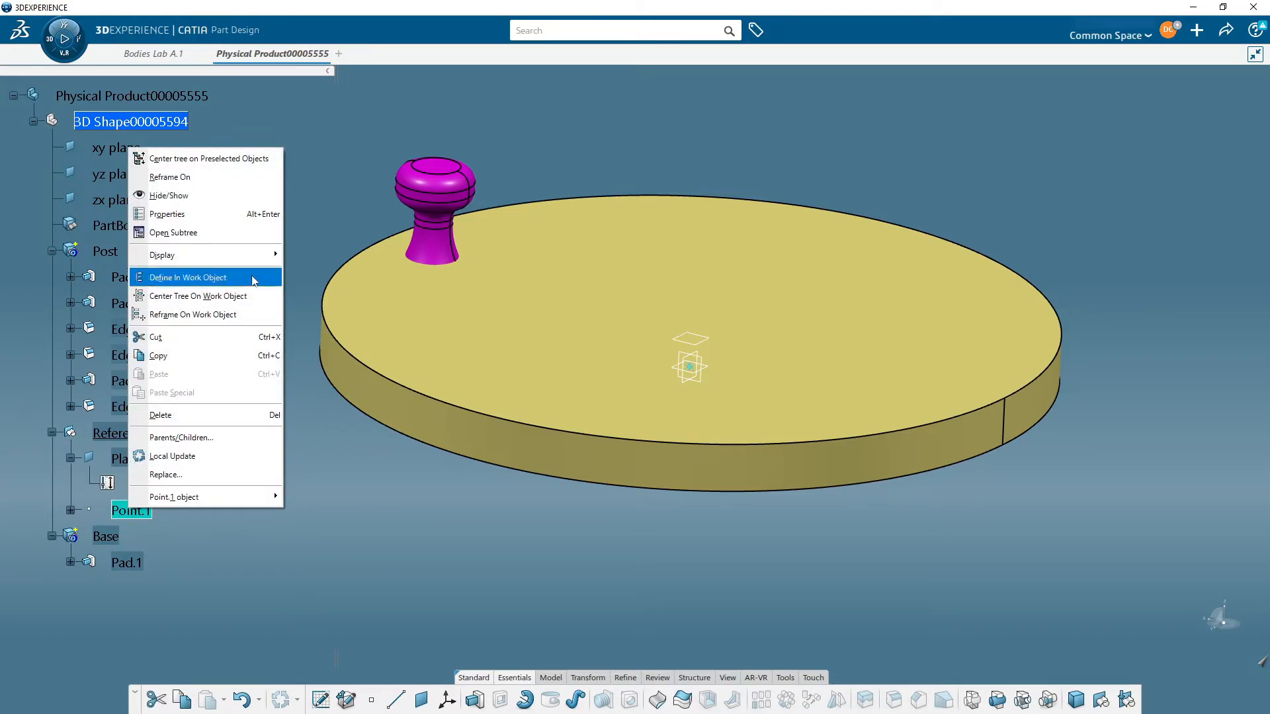
pyautogui.click(434, 542)
pyautogui.click(422, 553)
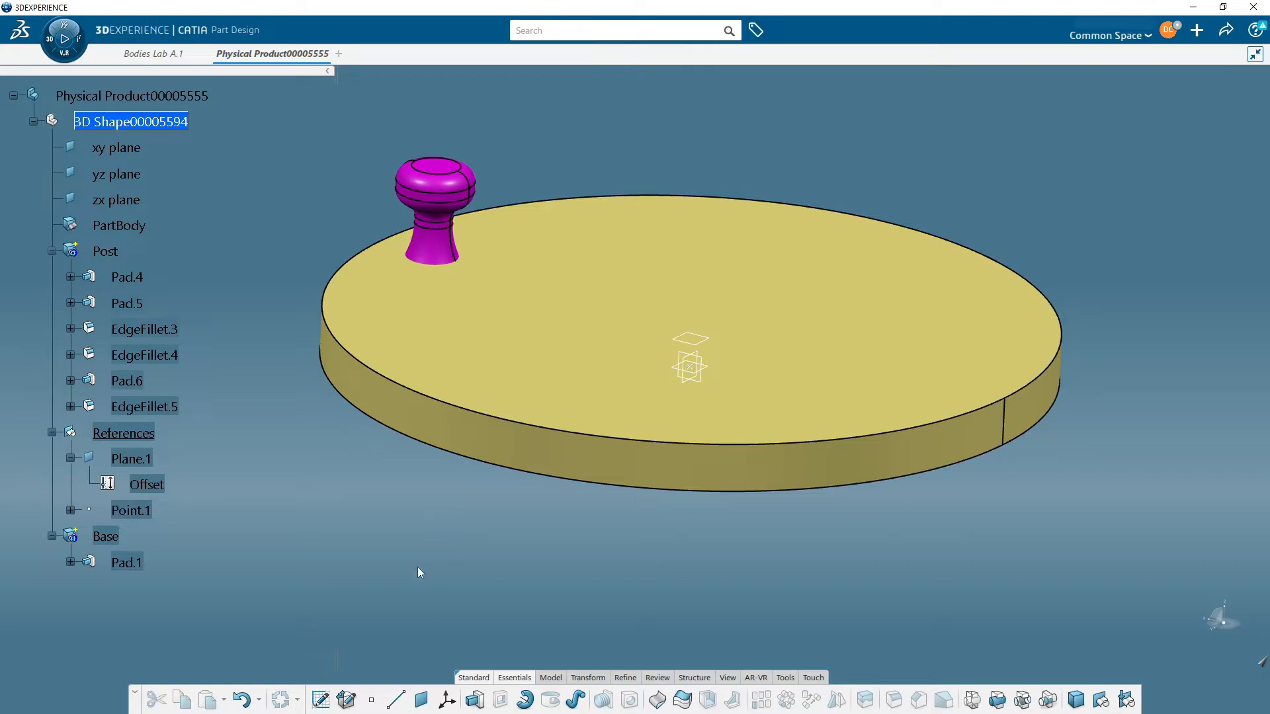
# Step: Start a Point-Direction line through Point.1 with the xy plane as its direction
pyautogui.click(395, 700)
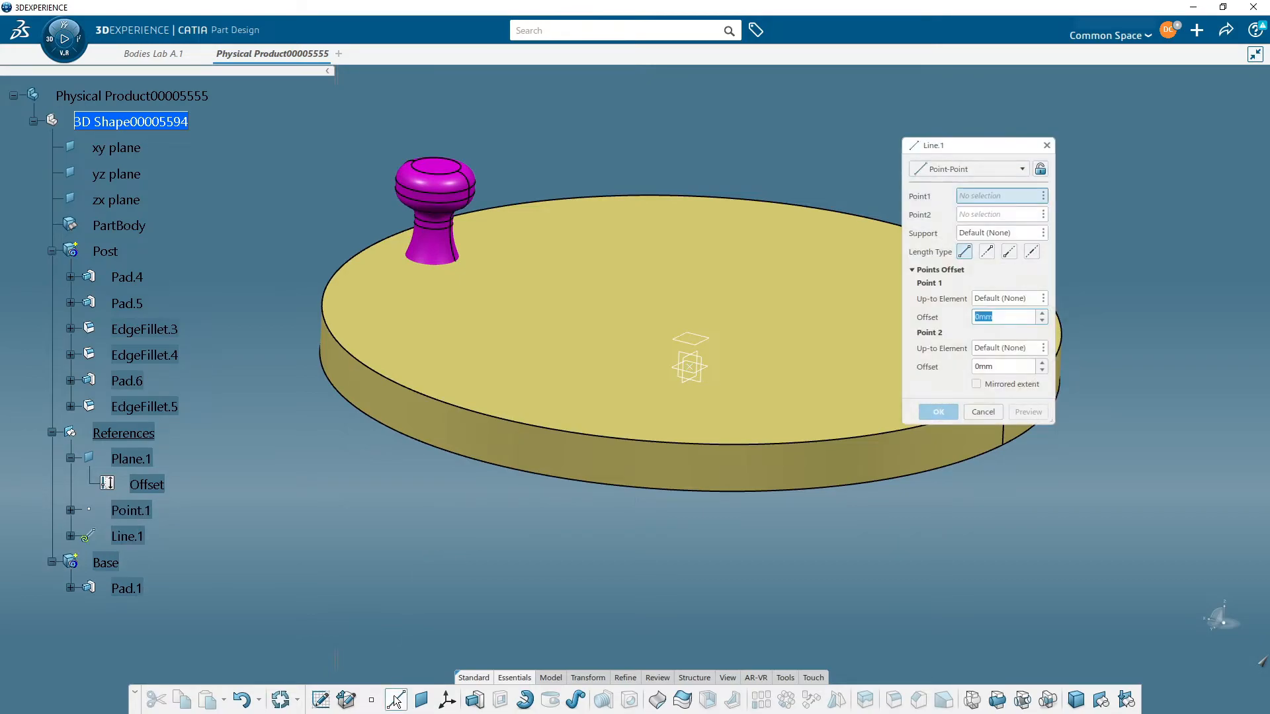
pyautogui.click(941, 176)
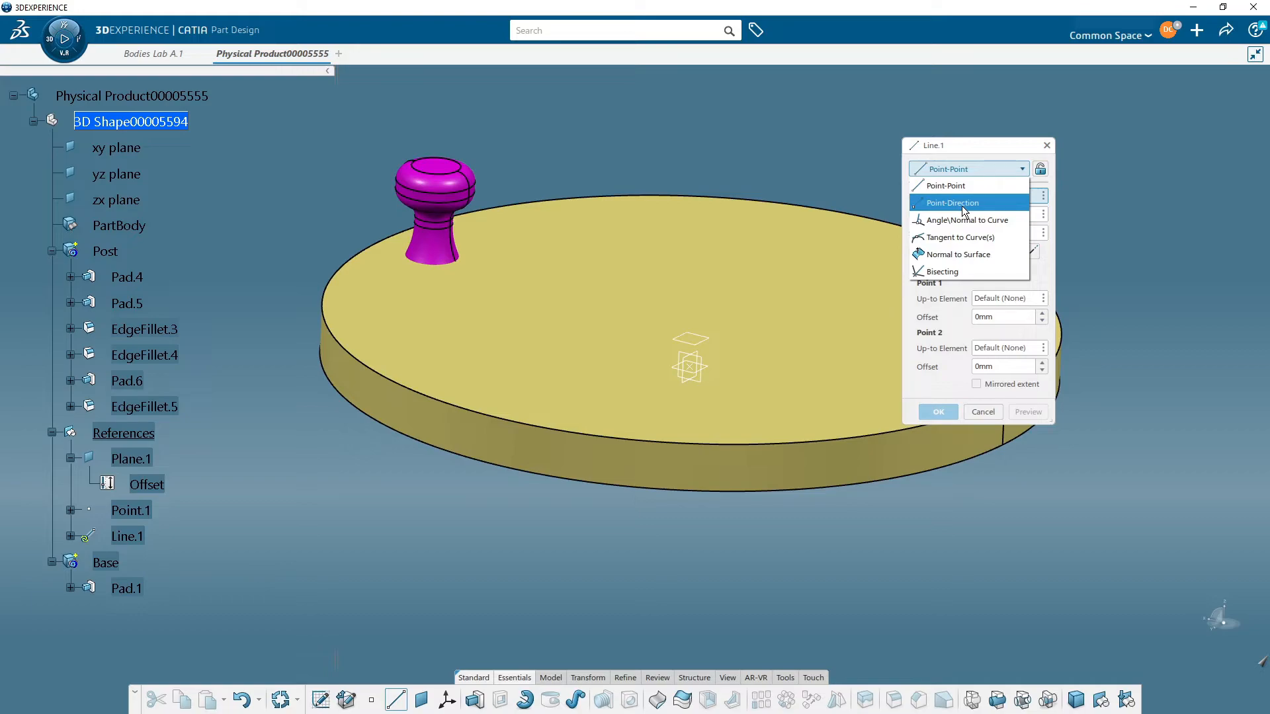
pyautogui.click(961, 201)
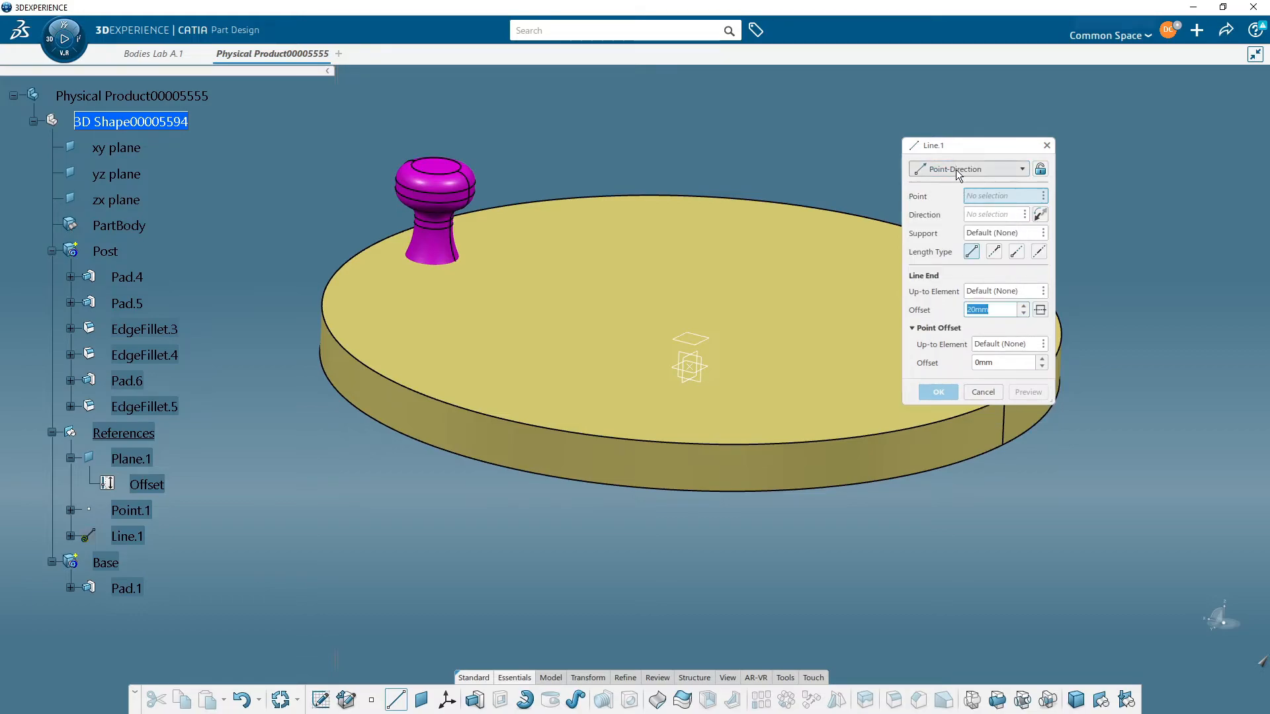
pyautogui.click(980, 192)
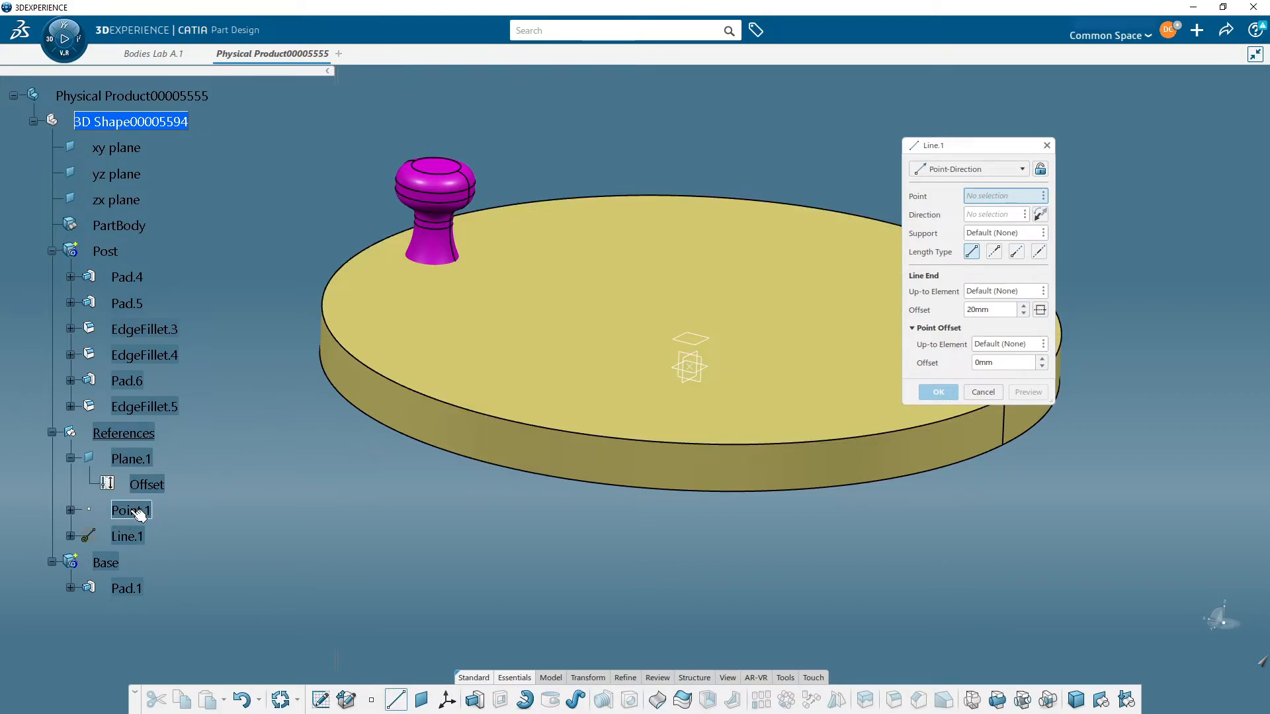
pyautogui.click(130, 510)
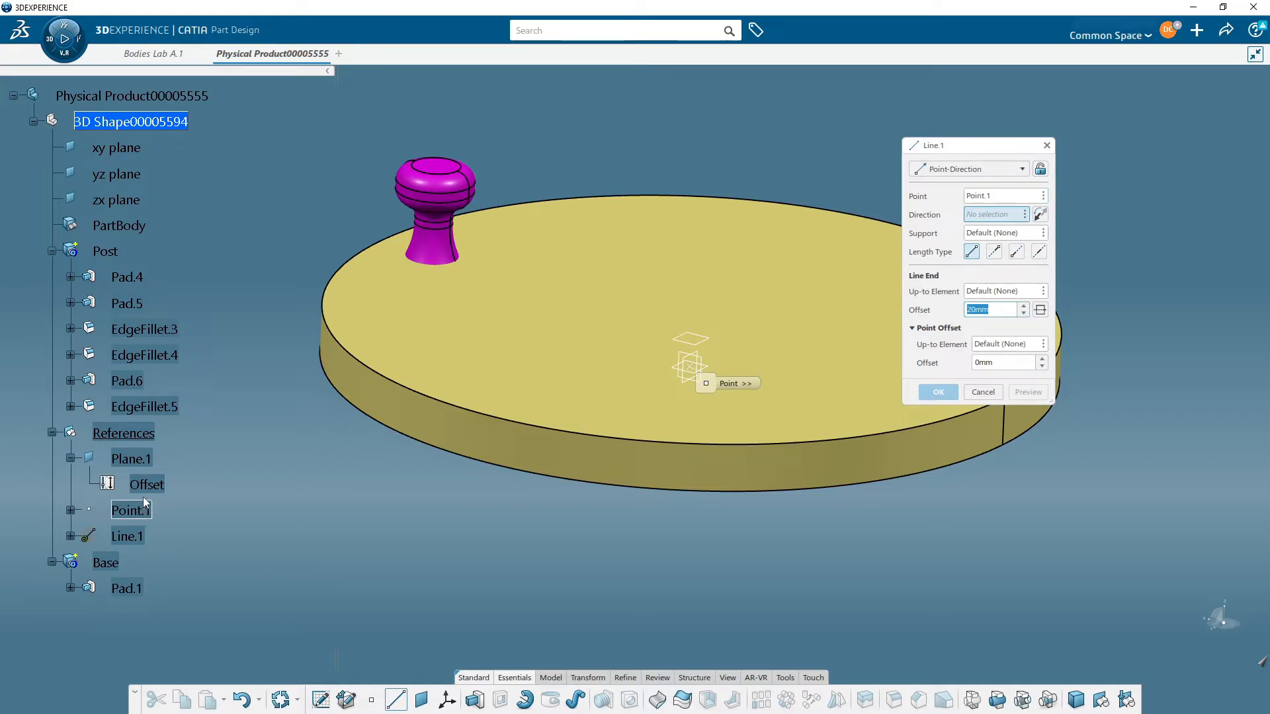
pyautogui.moveTo(518, 573); pyautogui.dragTo(636, 537, button='middle')
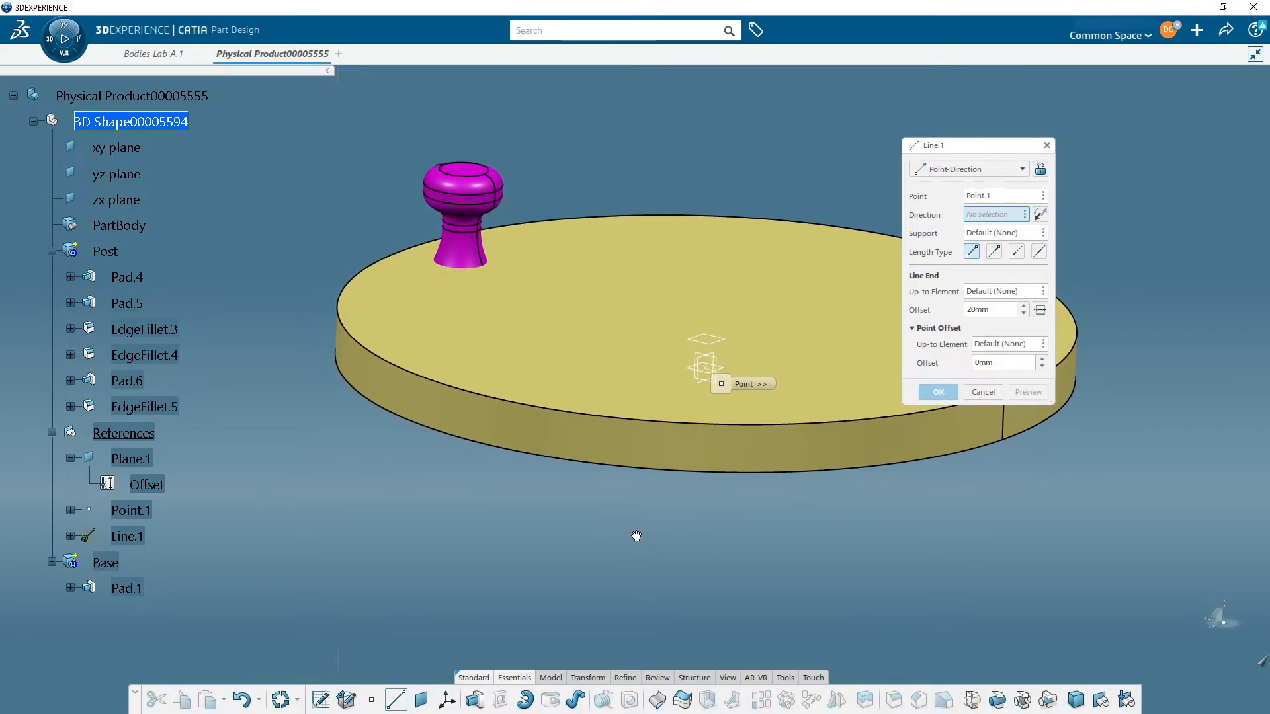
pyautogui.click(732, 372)
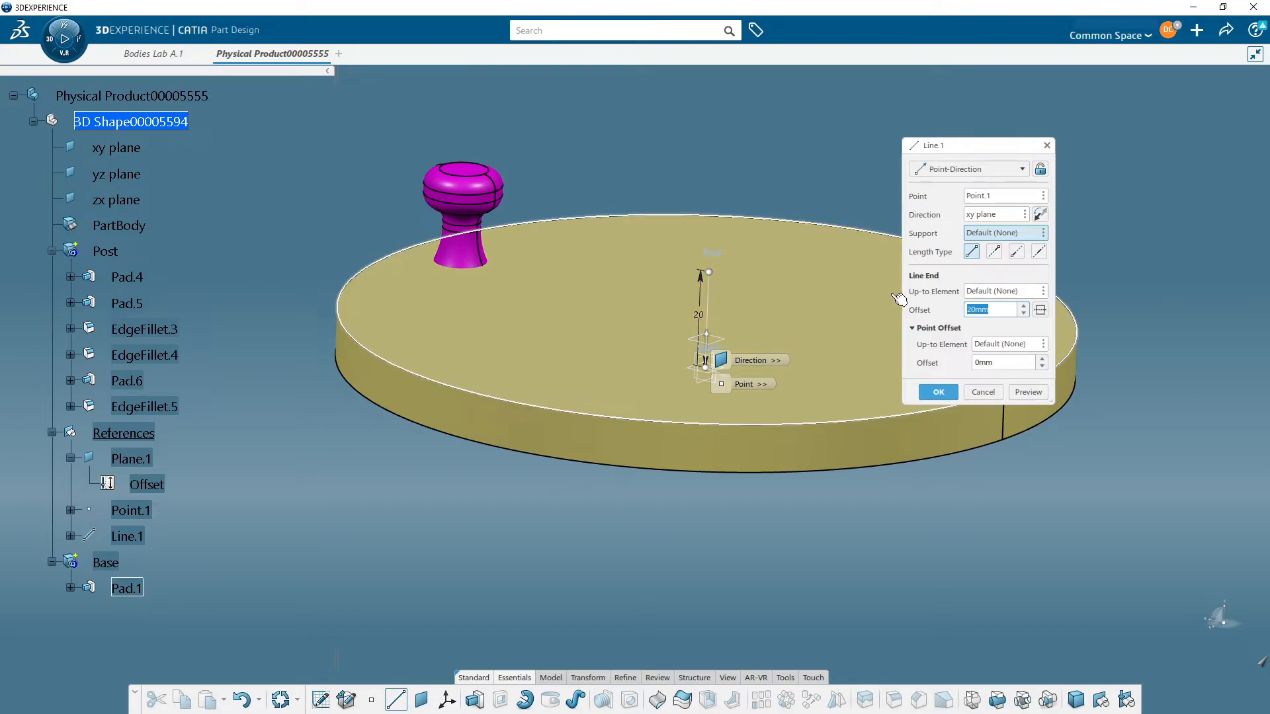
# Step: Set the line's end offset to 100 mm, extend it symmetrically on both sides of the point and create it
pyautogui.write('100')
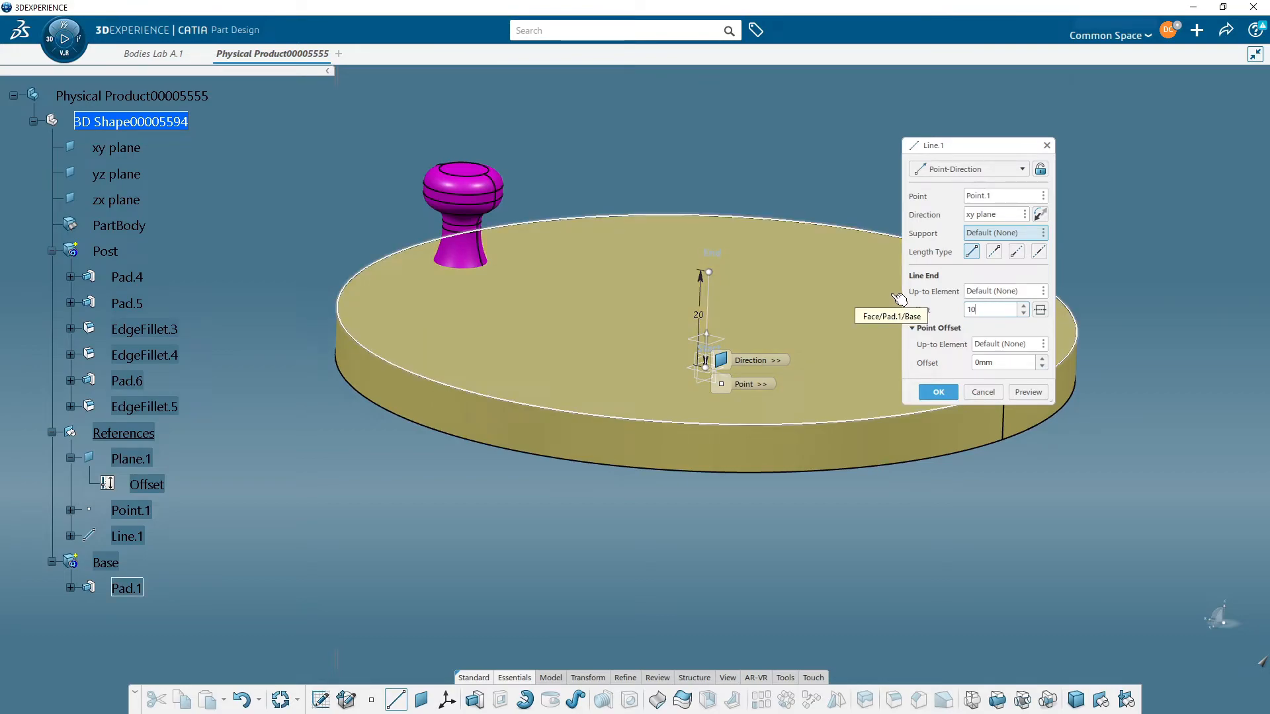
pyautogui.click(1040, 310)
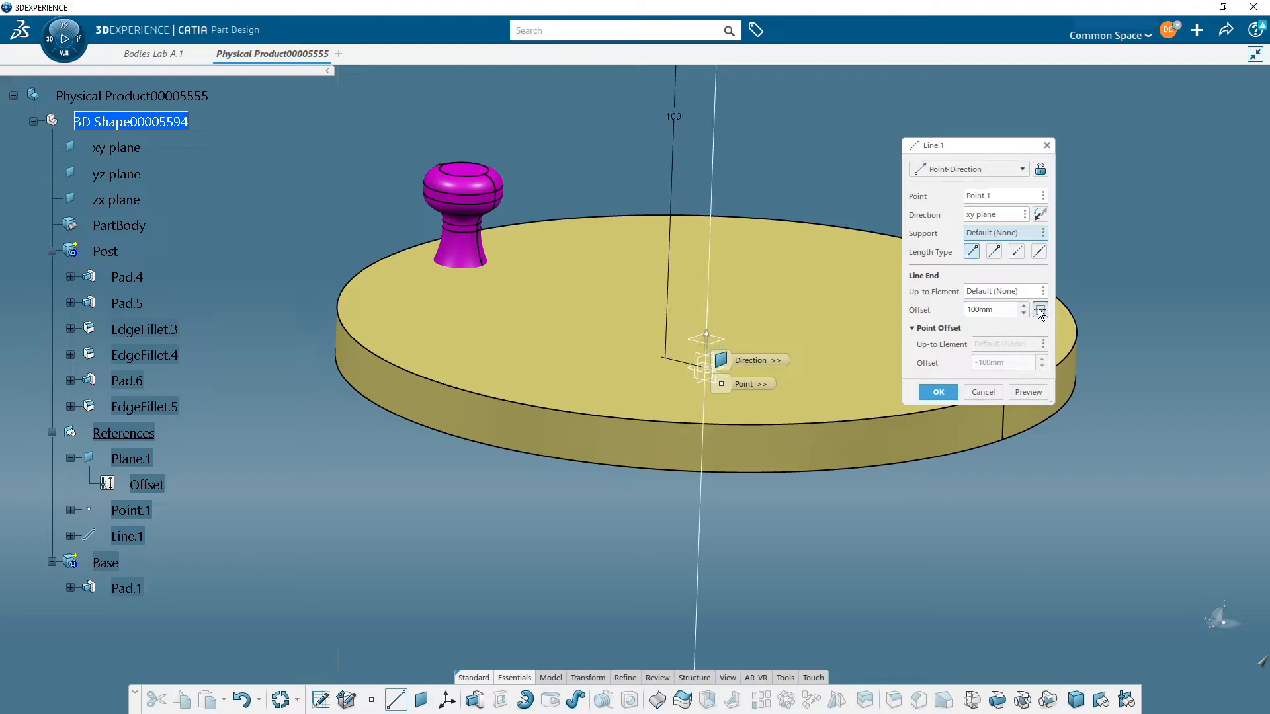
pyautogui.click(937, 392)
pyautogui.moveTo(820, 549); pyautogui.dragTo(629, 496, button='middle')
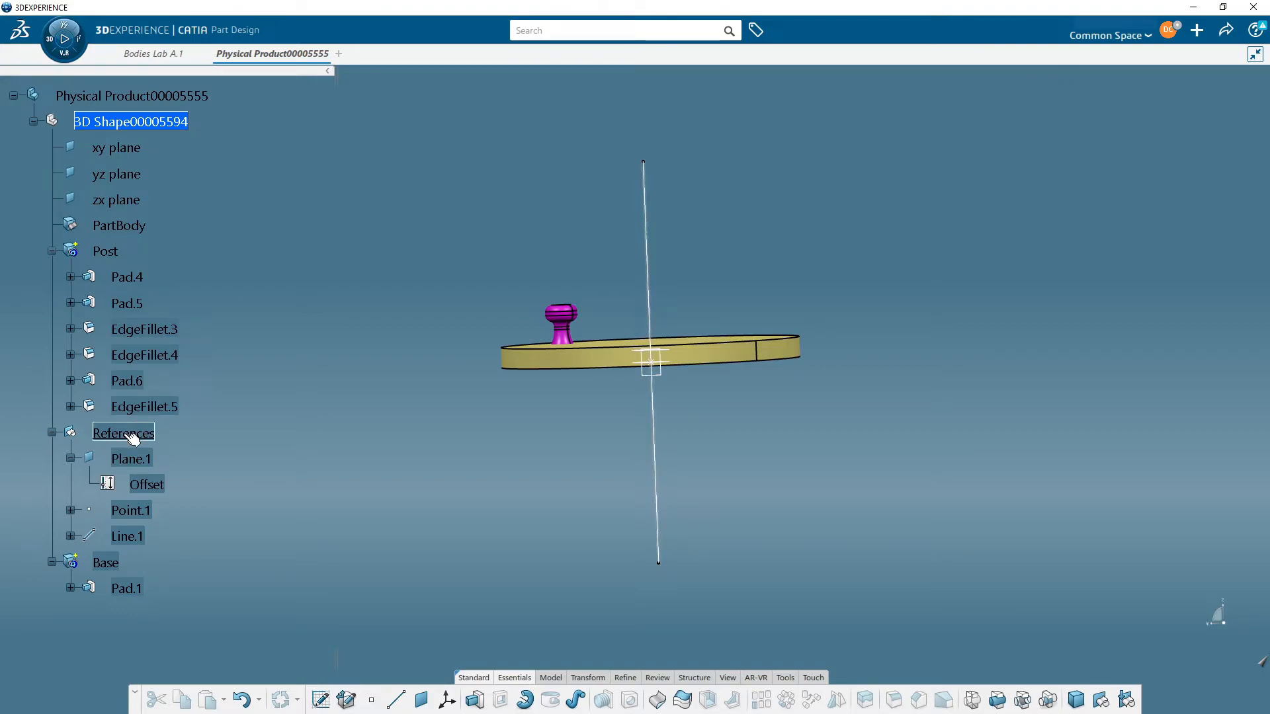
pyautogui.moveTo(613, 357); pyautogui.dragTo(717, 386, button='middle')
pyautogui.moveTo(594, 470); pyautogui.dragTo(603, 487, button='middle')
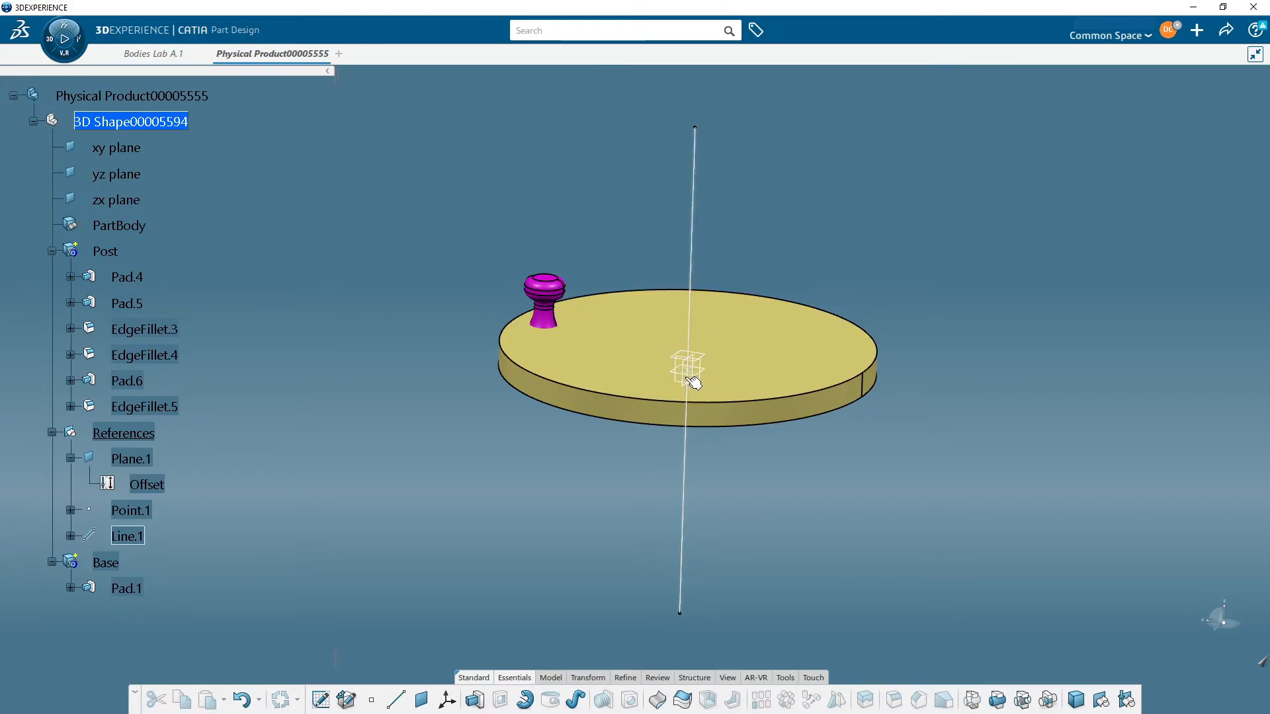
# Step: Try setting the Y coordinate of Point.1 to 50 mm to test how the line follows the point
pyautogui.doubleClick(125, 511)
pyautogui.press('Tab')
pyautogui.write('50')
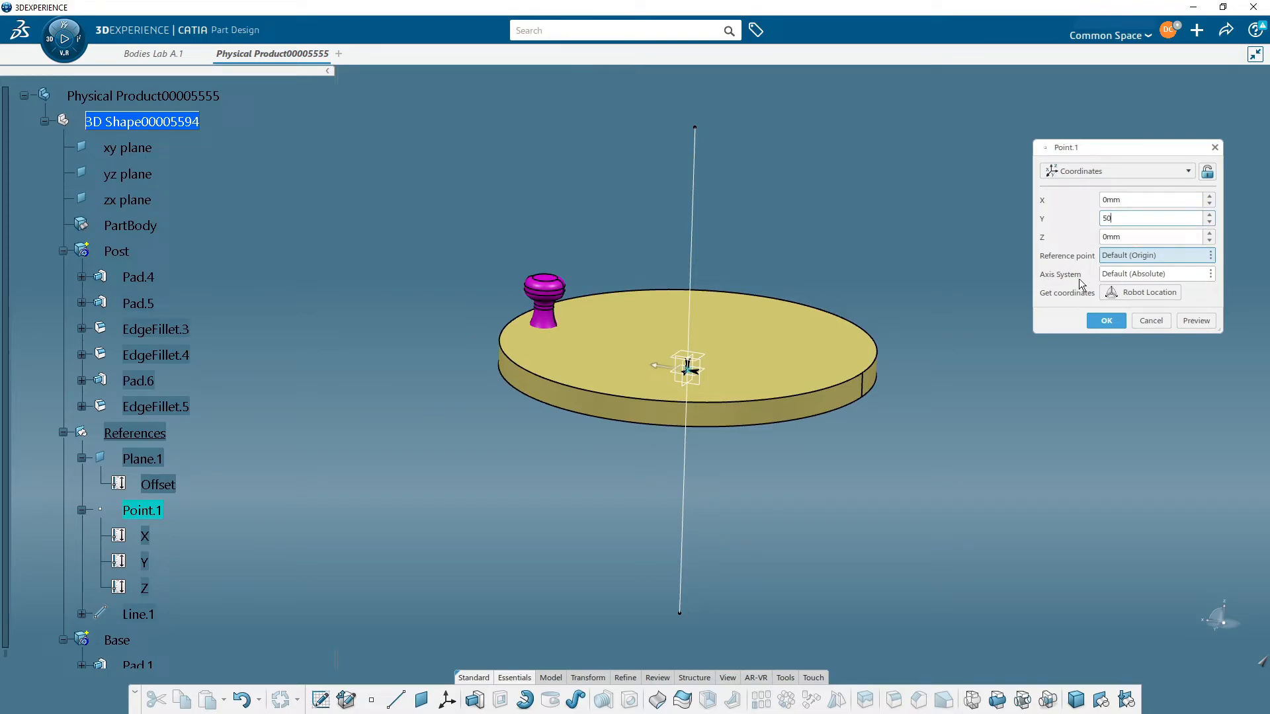
pyautogui.click(1105, 321)
pyautogui.moveTo(787, 465); pyautogui.dragTo(658, 475, button='middle')
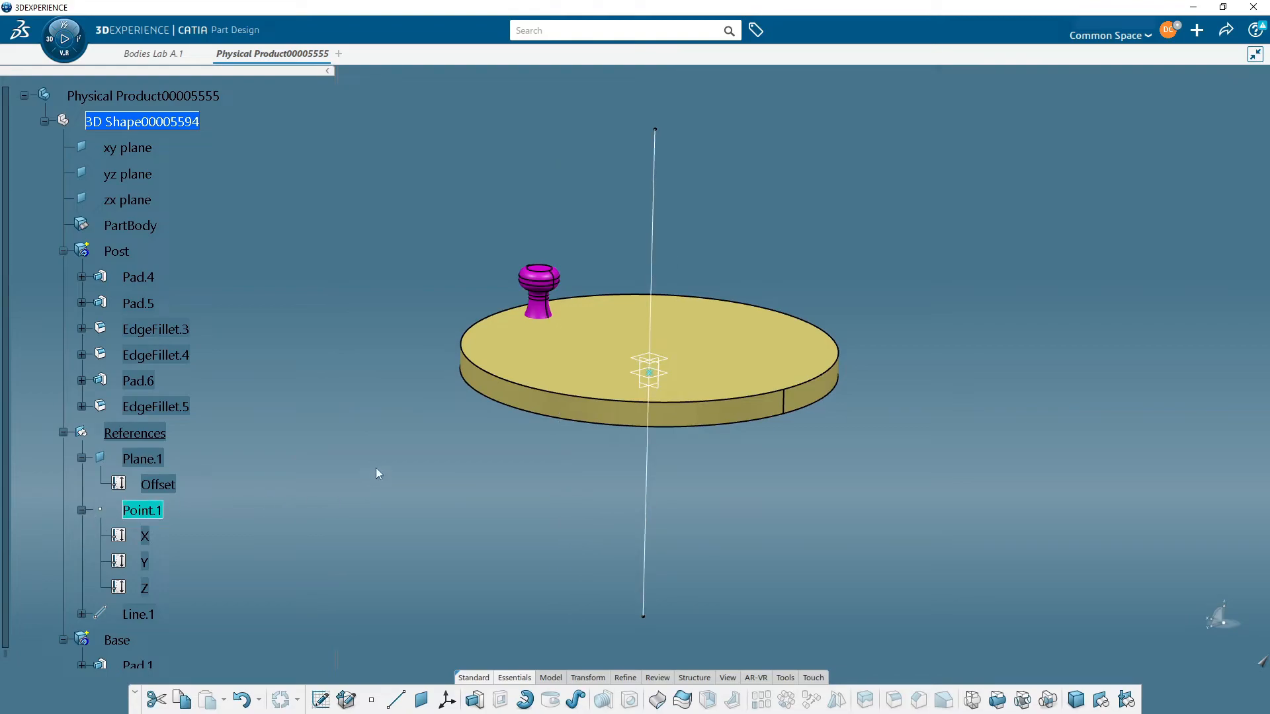
pyautogui.moveTo(382, 475); pyautogui.dragTo(424, 491, button='middle')
pyautogui.moveTo(770, 468); pyautogui.dragTo(771, 492, button='middle')
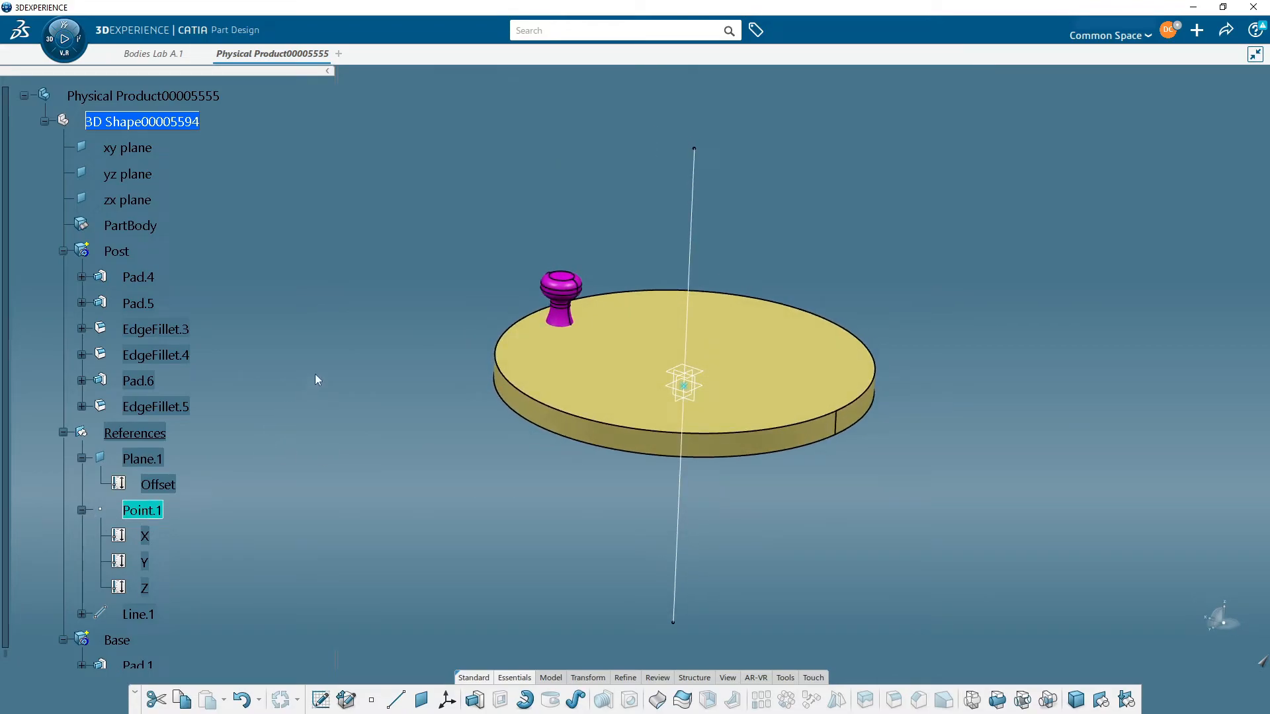
pyautogui.moveTo(314, 369); pyautogui.dragTo(315, 345, button='middle')
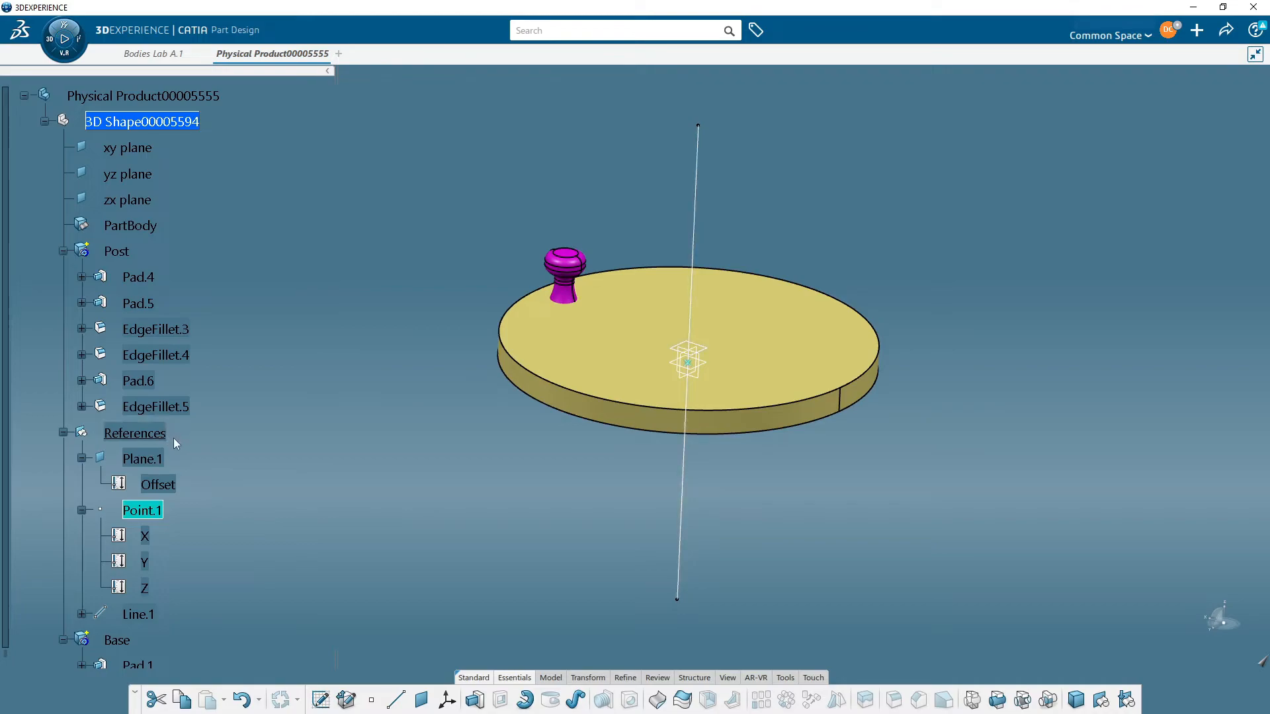
# Step: Make the Post body the in-work object, with EdgeFillet.5 as its current feature
pyautogui.rightClick(129, 254)
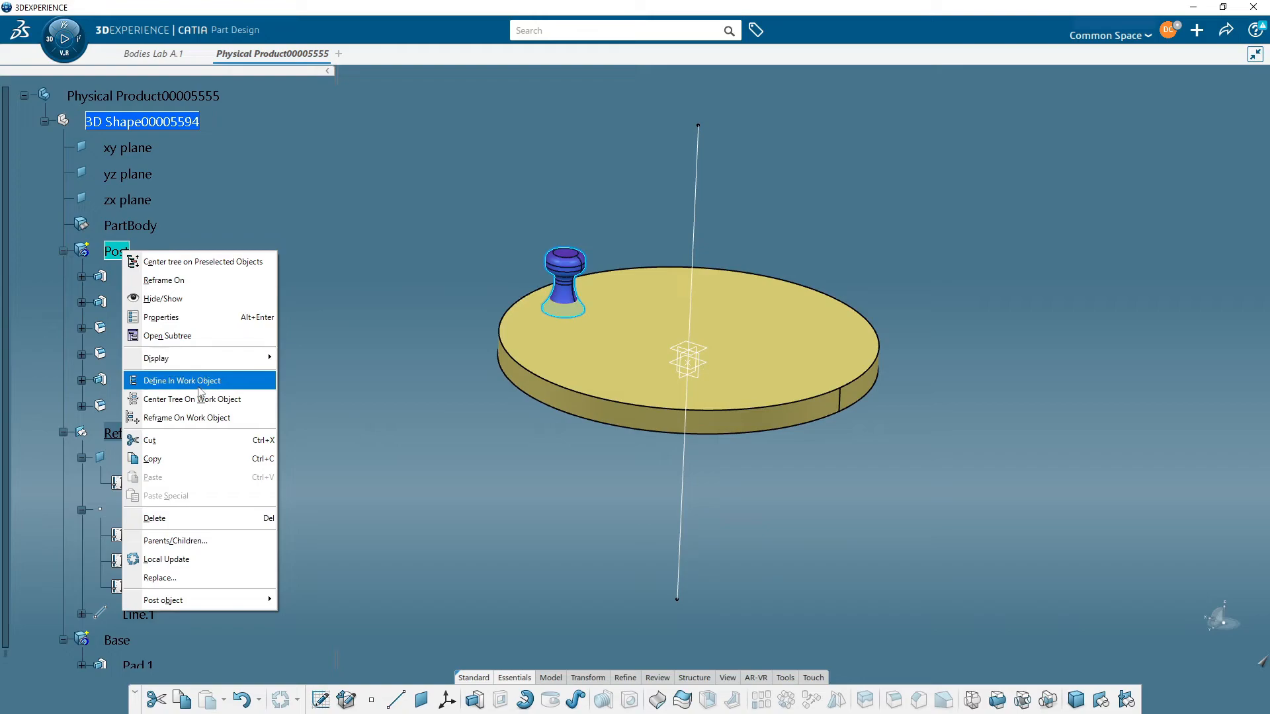
pyautogui.click(198, 390)
pyautogui.click(328, 330)
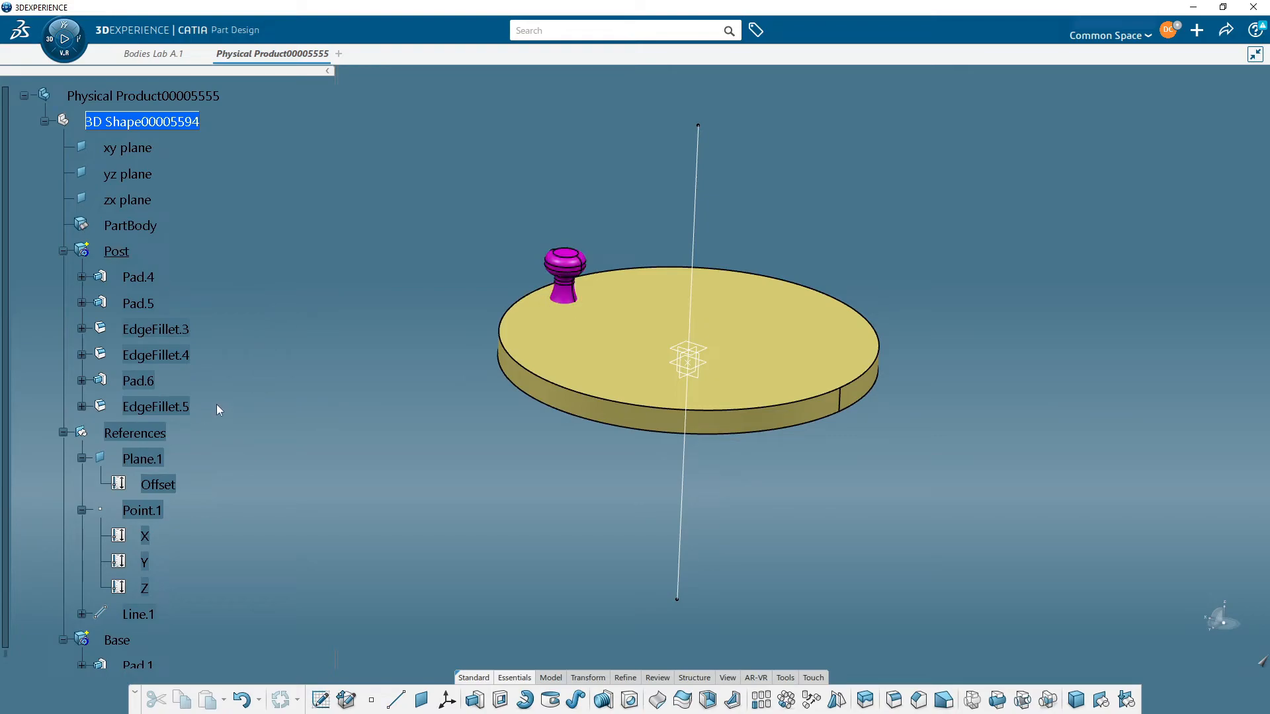
pyautogui.rightClick(136, 396)
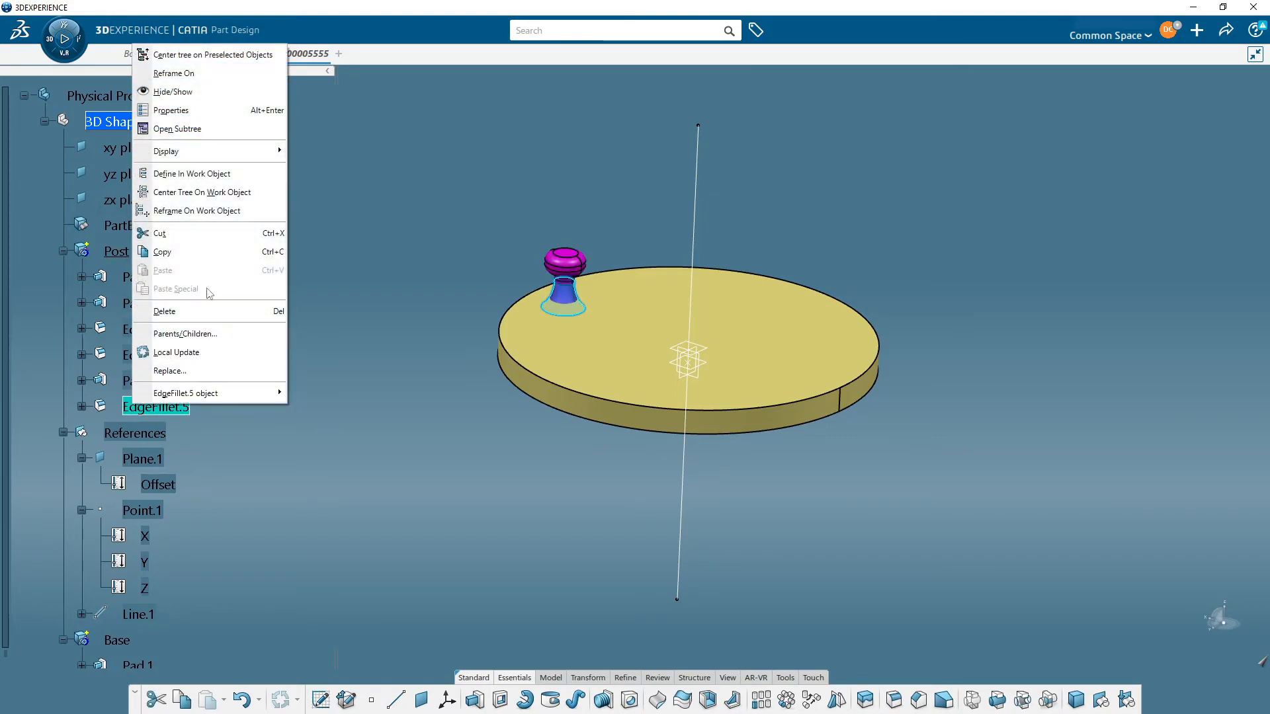
pyautogui.click(251, 174)
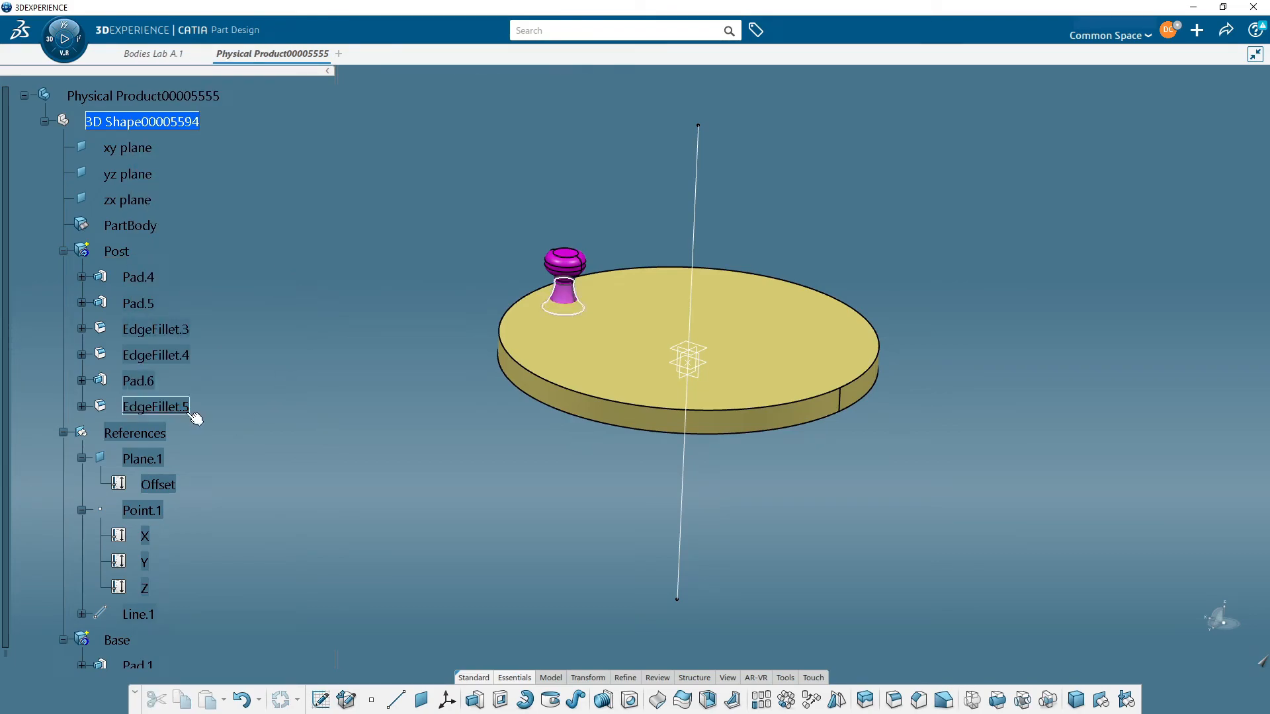
pyautogui.moveTo(493, 365); pyautogui.dragTo(471, 393, button='middle')
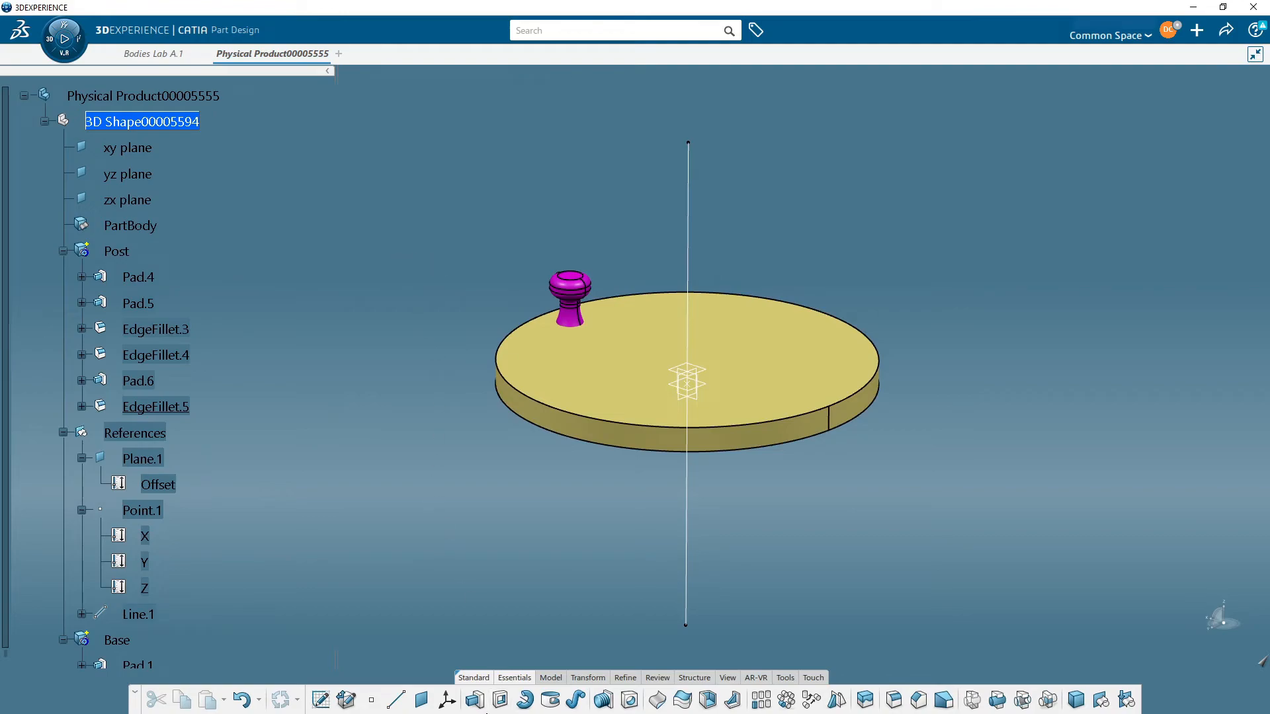
# Step: Create a circular pattern of the current Post solid around Line.1 as a complete crown with 16 instances
pyautogui.click(787, 701)
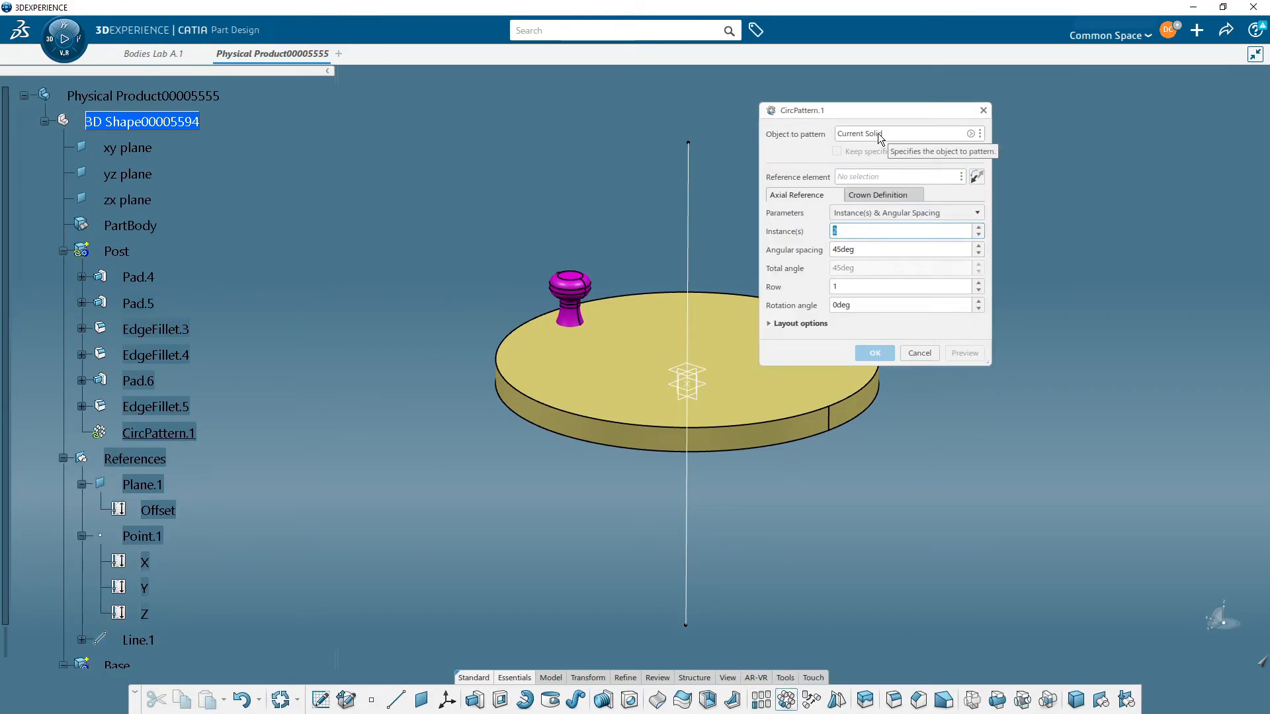
pyautogui.click(864, 179)
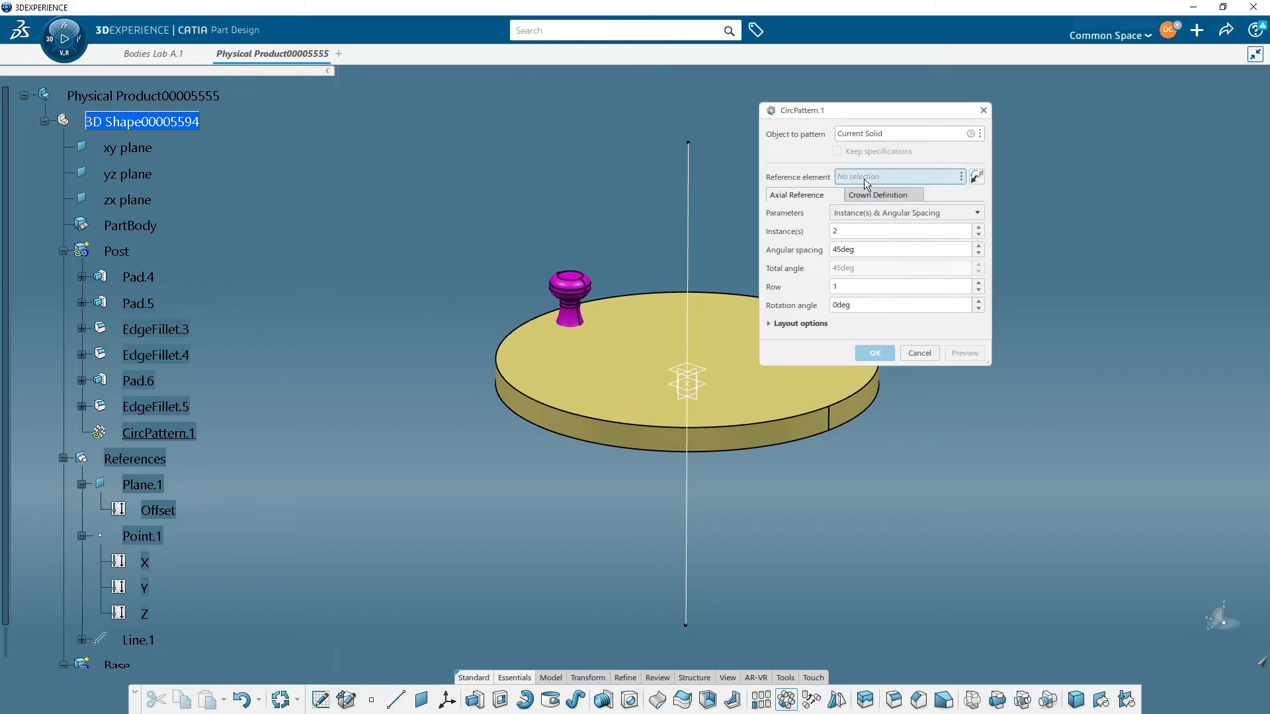
pyautogui.click(687, 588)
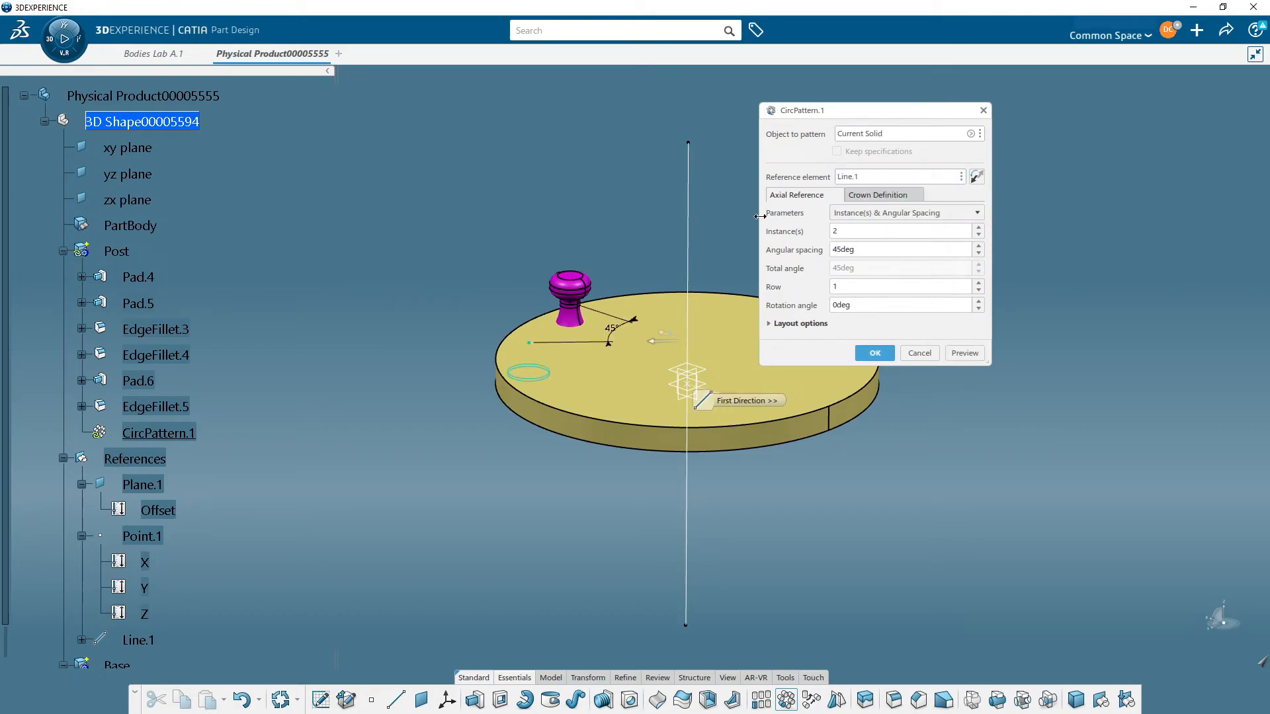
pyautogui.click(871, 212)
pyautogui.click(863, 264)
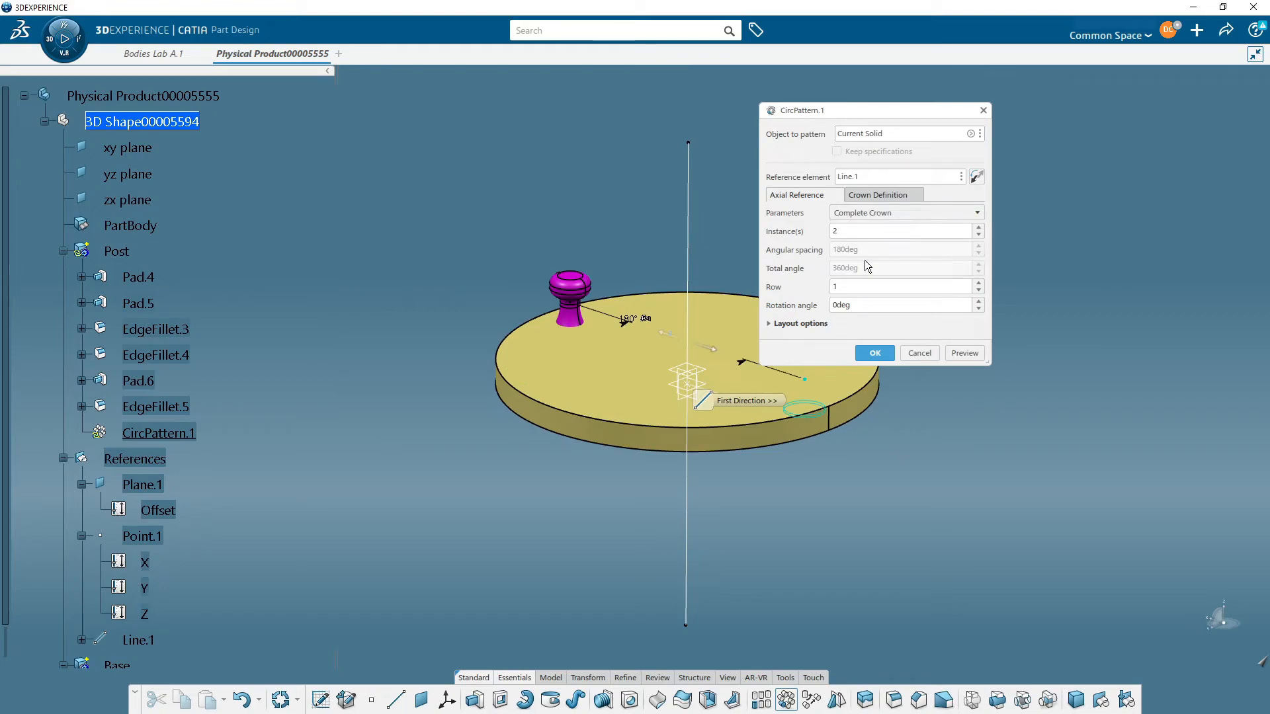
pyautogui.click(863, 232)
pyautogui.write('16')
pyautogui.press('Tab')
pyautogui.moveTo(676, 289); pyautogui.dragTo(621, 377, button='middle')
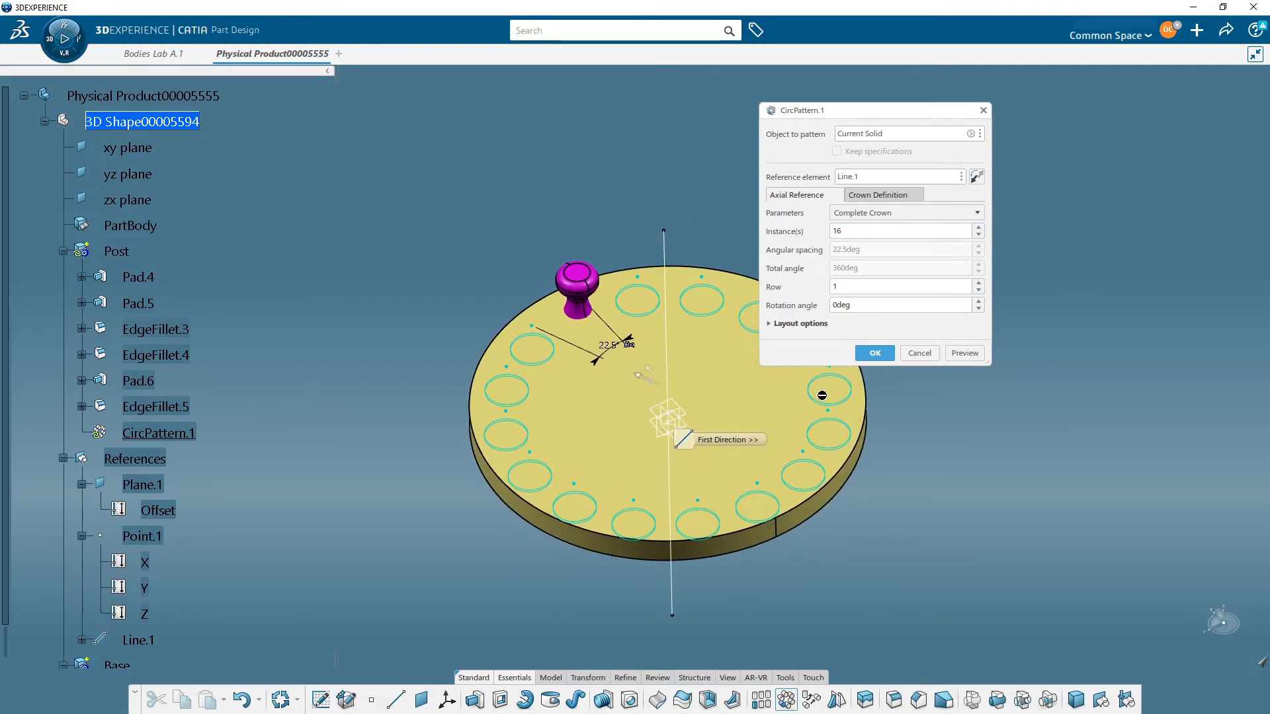
pyautogui.click(875, 353)
# Step: Highlight the Post body and examine its patterned posts from several angles
pyautogui.moveTo(879, 590); pyautogui.dragTo(621, 390, button='middle')
pyautogui.click(119, 252)
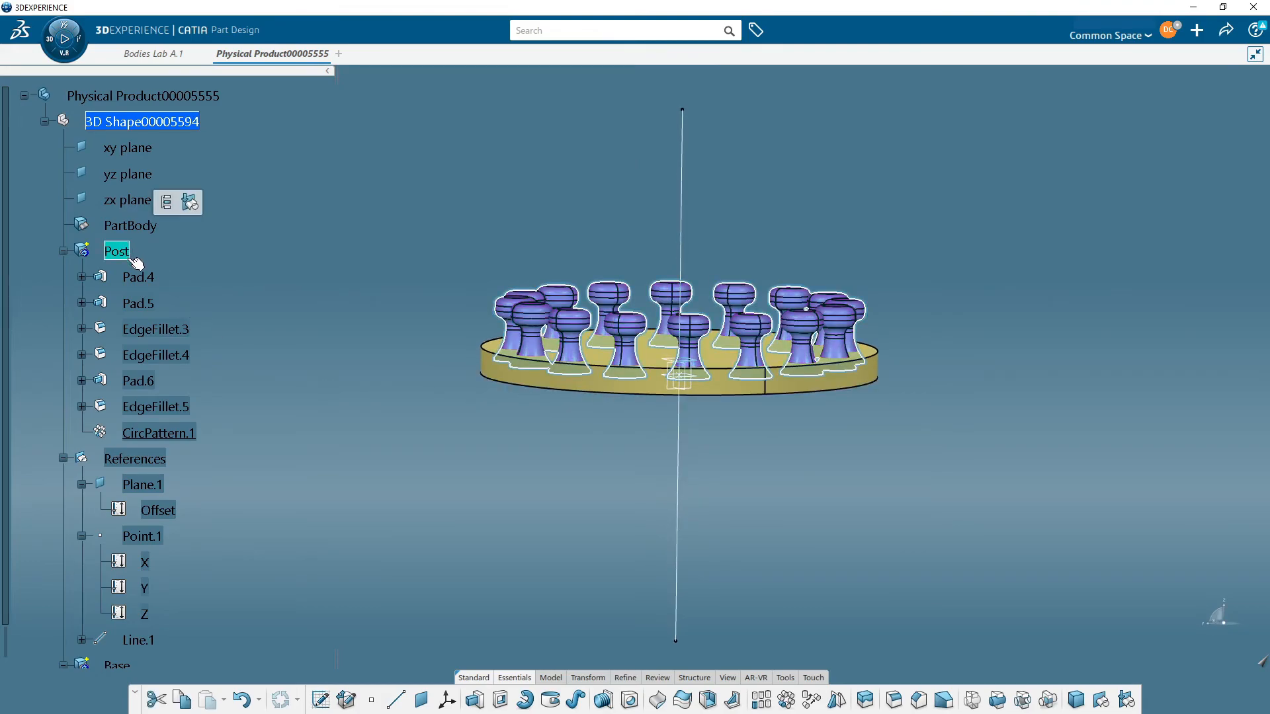
pyautogui.click(676, 226)
pyautogui.moveTo(676, 226); pyautogui.dragTo(638, 362, button='middle')
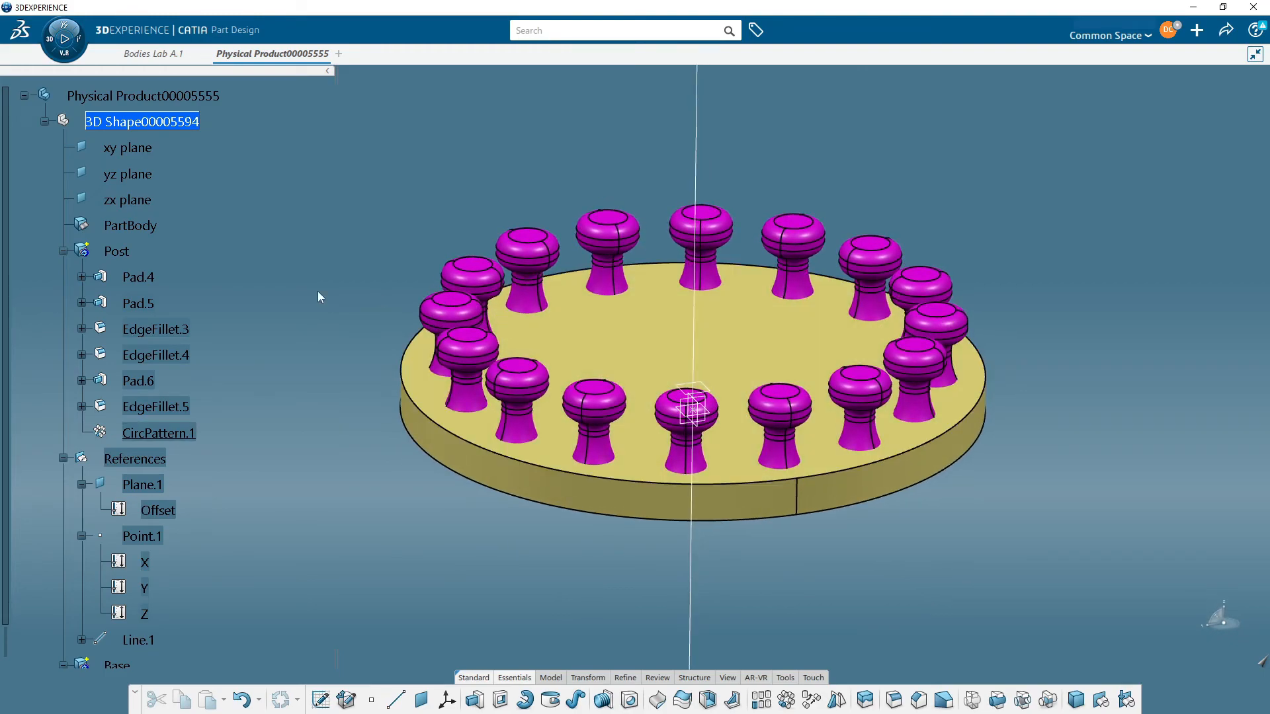
pyautogui.click(119, 251)
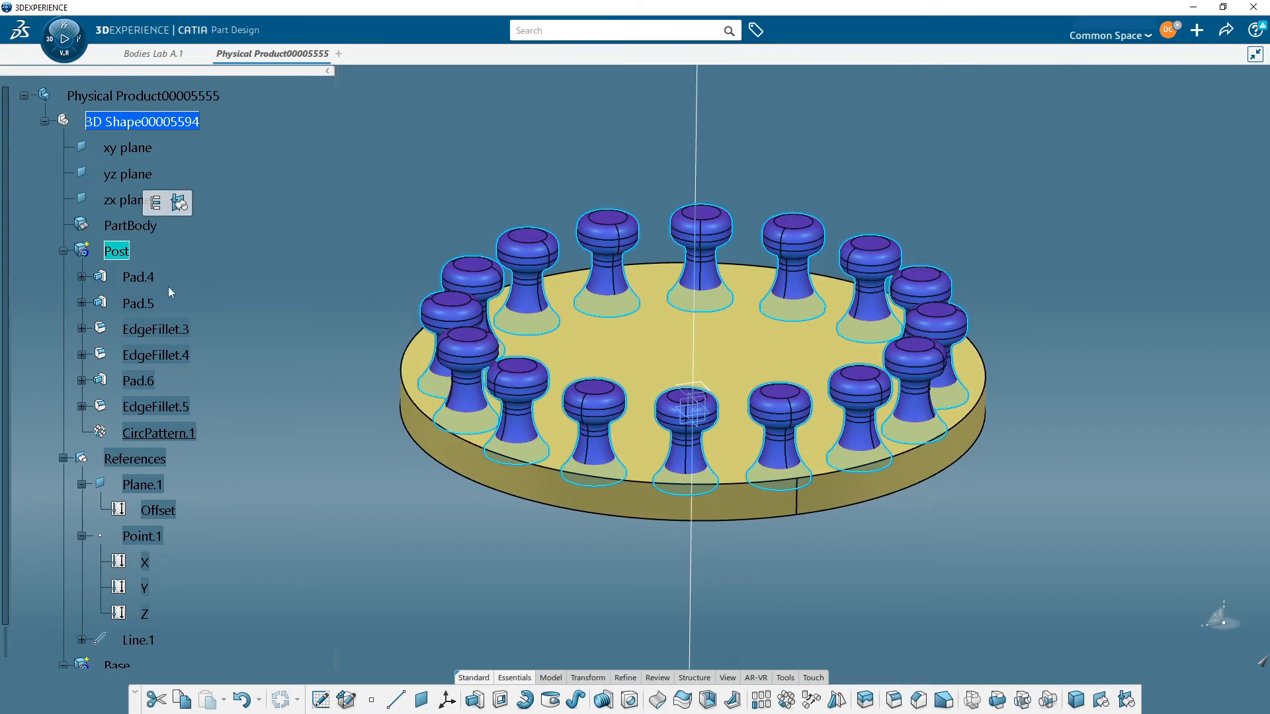
pyautogui.click(375, 438)
pyautogui.moveTo(375, 439); pyautogui.dragTo(650, 494, button='middle')
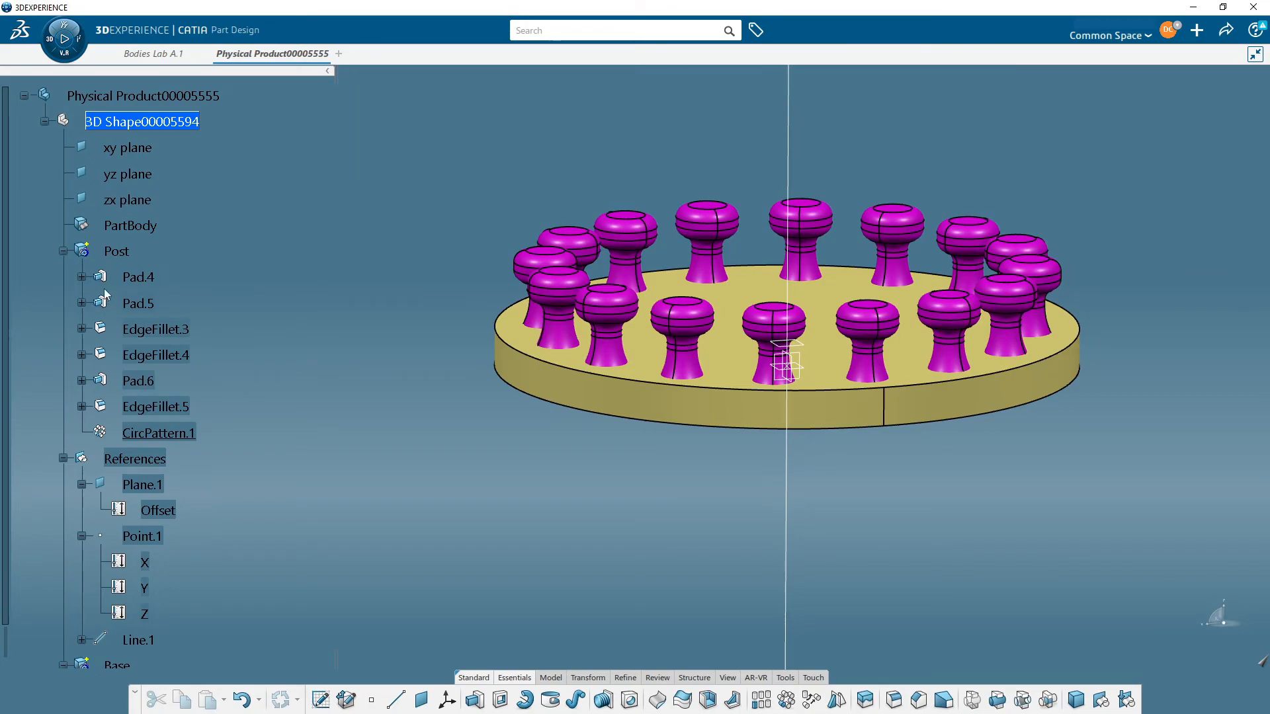
# Step: Collapse the Post, References and Base branches and hide the References set
pyautogui.click(61, 252)
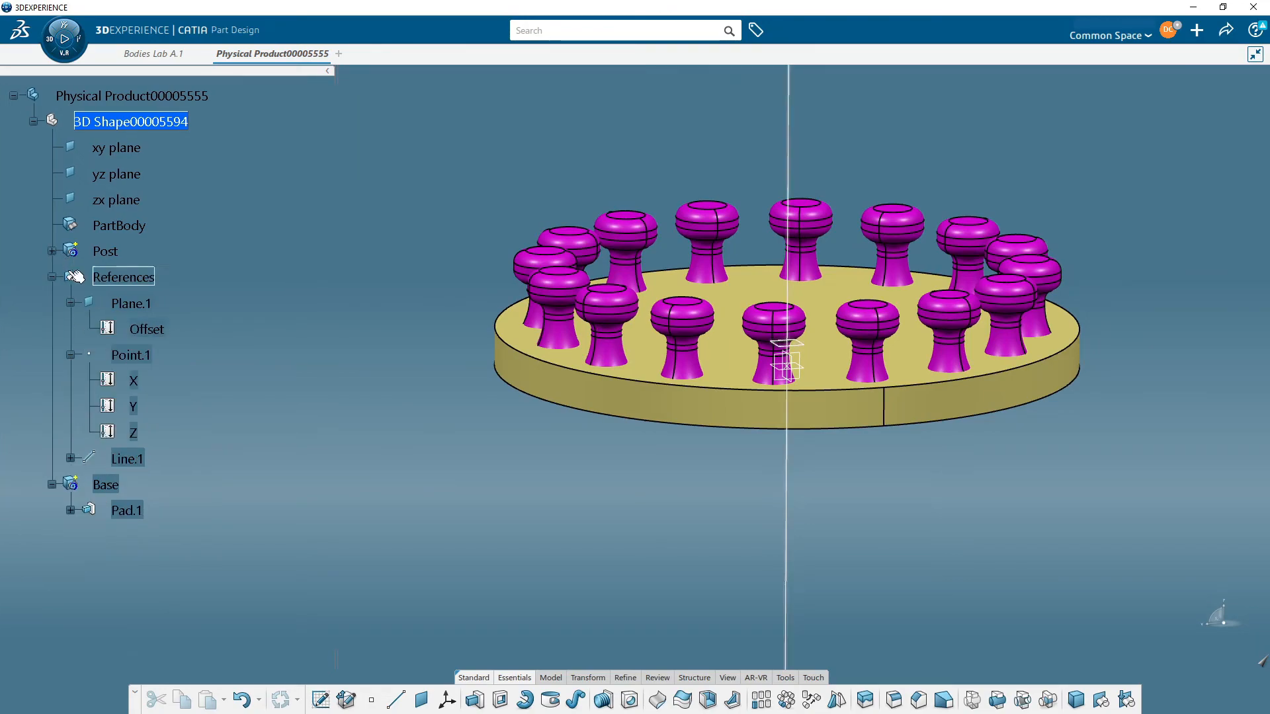
pyautogui.click(53, 277)
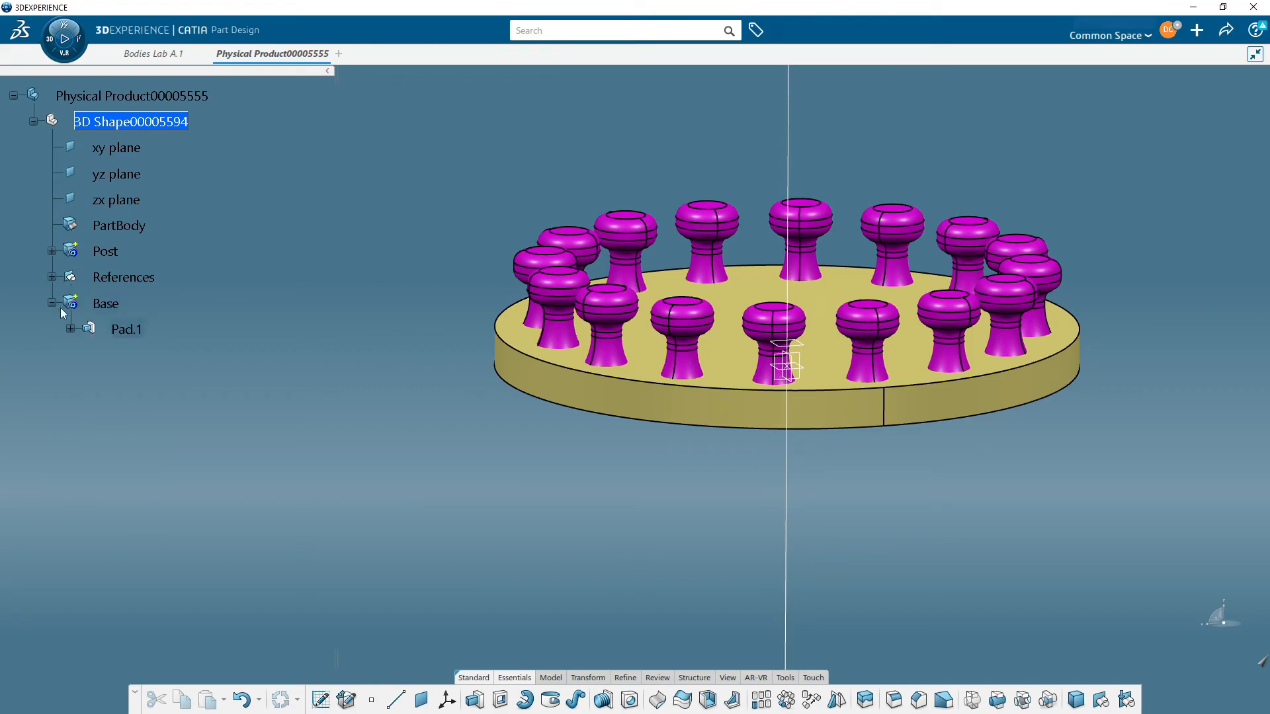
pyautogui.click(52, 303)
pyautogui.rightClick(129, 279)
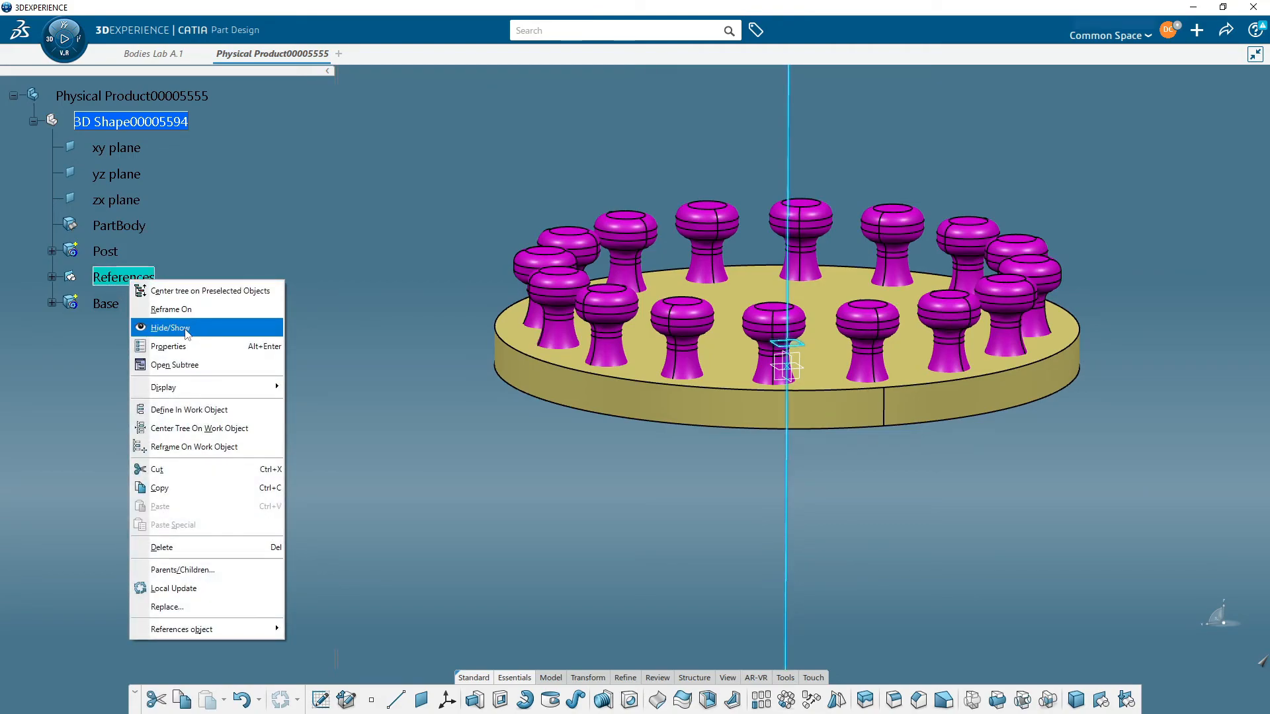
pyautogui.click(186, 329)
pyautogui.moveTo(433, 388); pyautogui.dragTo(402, 398, button='middle')
pyautogui.moveTo(514, 428); pyautogui.dragTo(433, 399, button='middle')
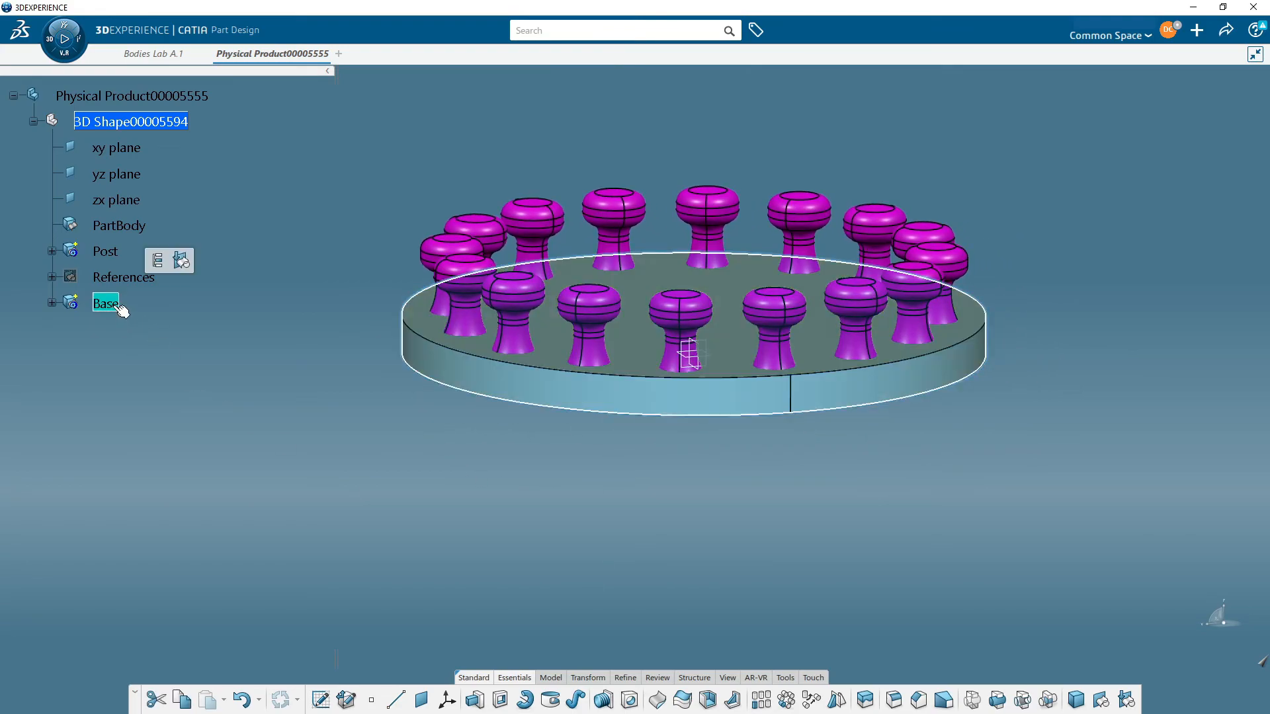
# Step: Add the Base body to the PartBody with a Boolean Add and check the new operation's contents
pyautogui.click(999, 701)
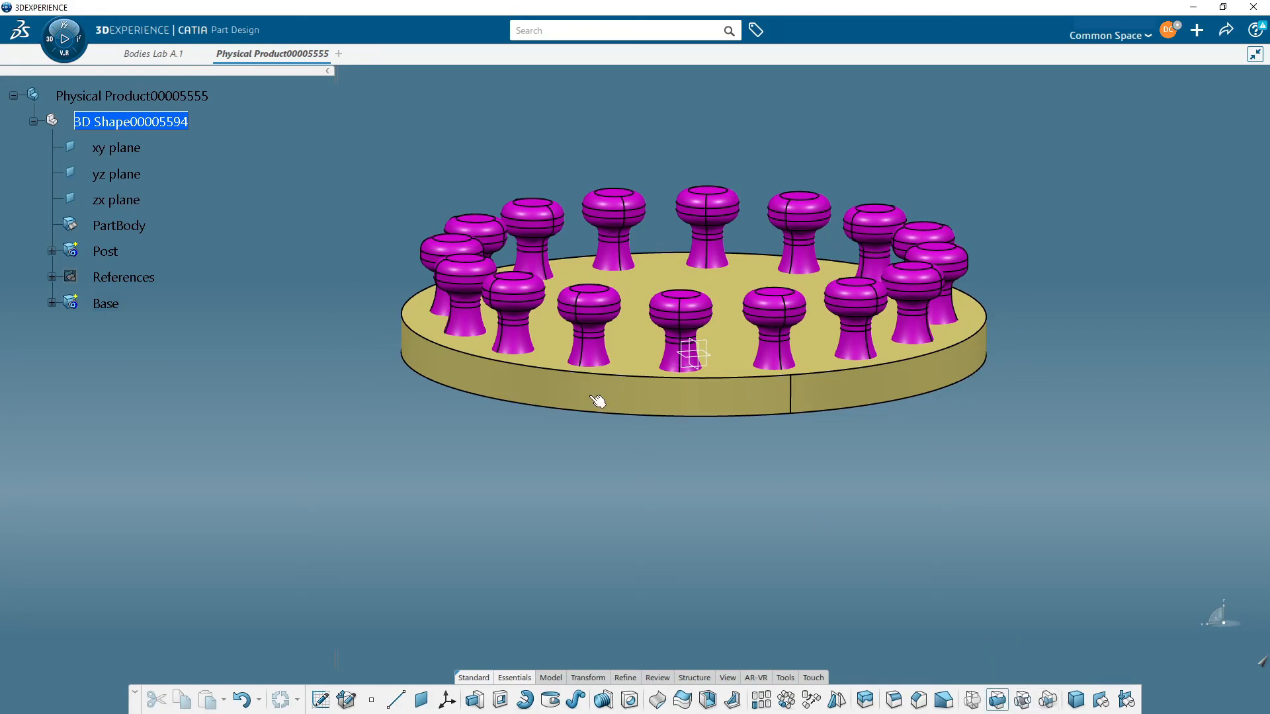
pyautogui.click(126, 304)
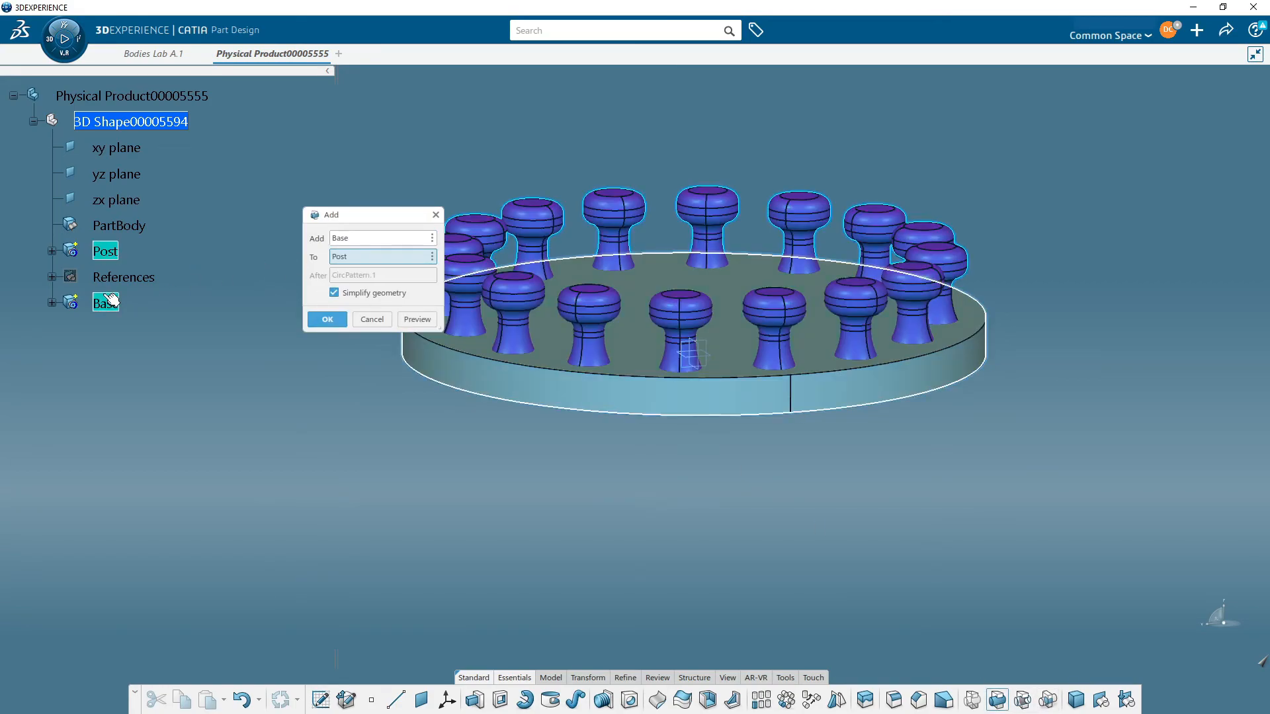
pyautogui.click(133, 225)
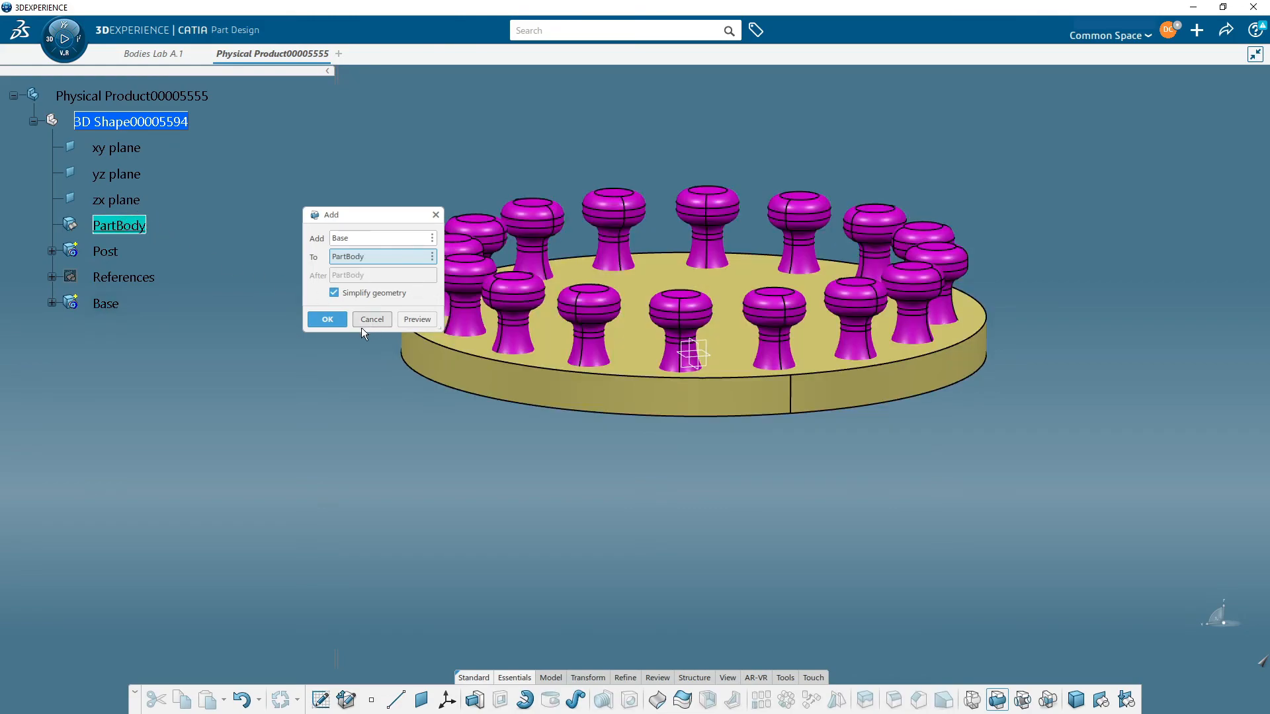
pyautogui.click(327, 319)
pyautogui.click(52, 225)
pyautogui.click(70, 251)
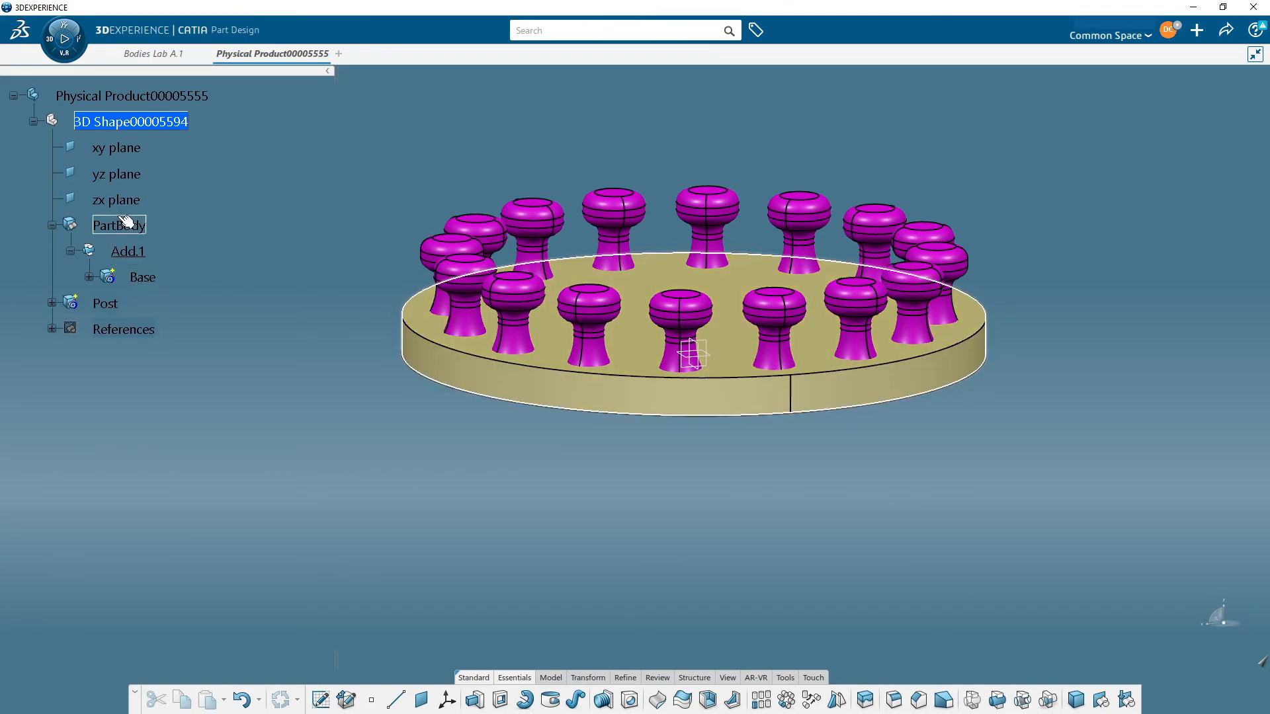
pyautogui.click(70, 251)
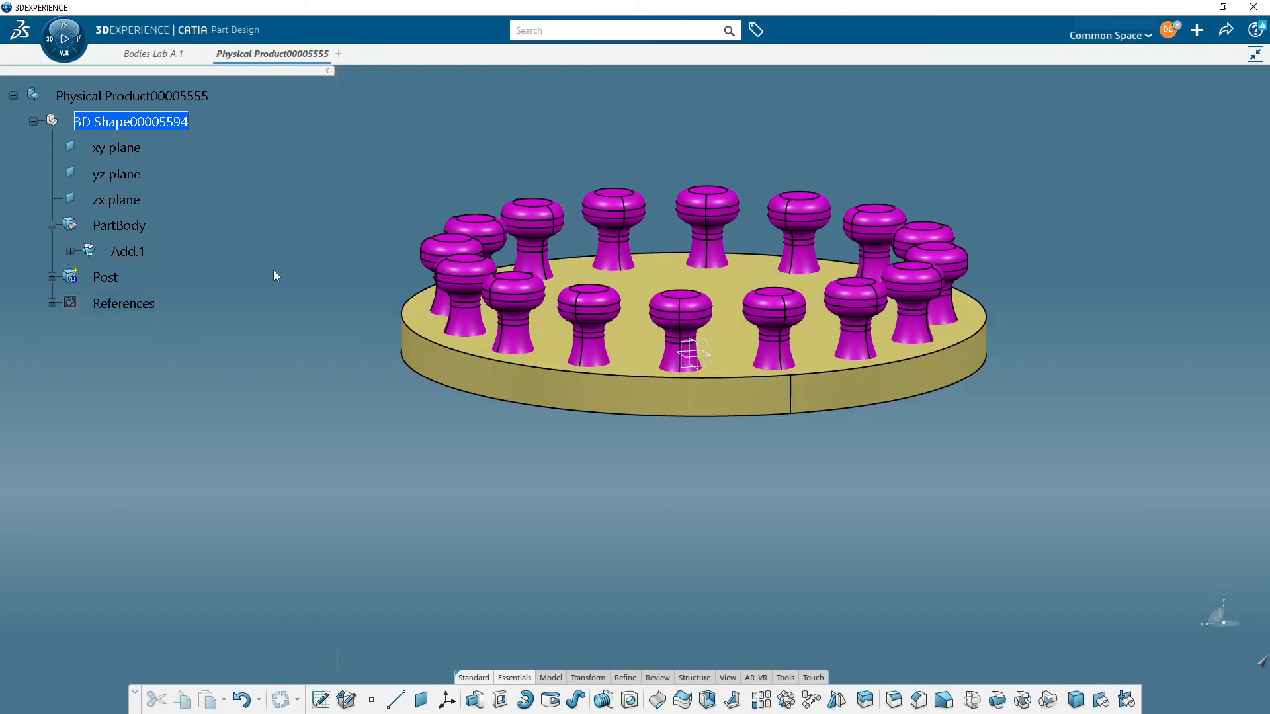
# Step: Add the Post body to the PartBody with a Boolean Add, keeping Simplify geometry on
pyautogui.rightClick(110, 283)
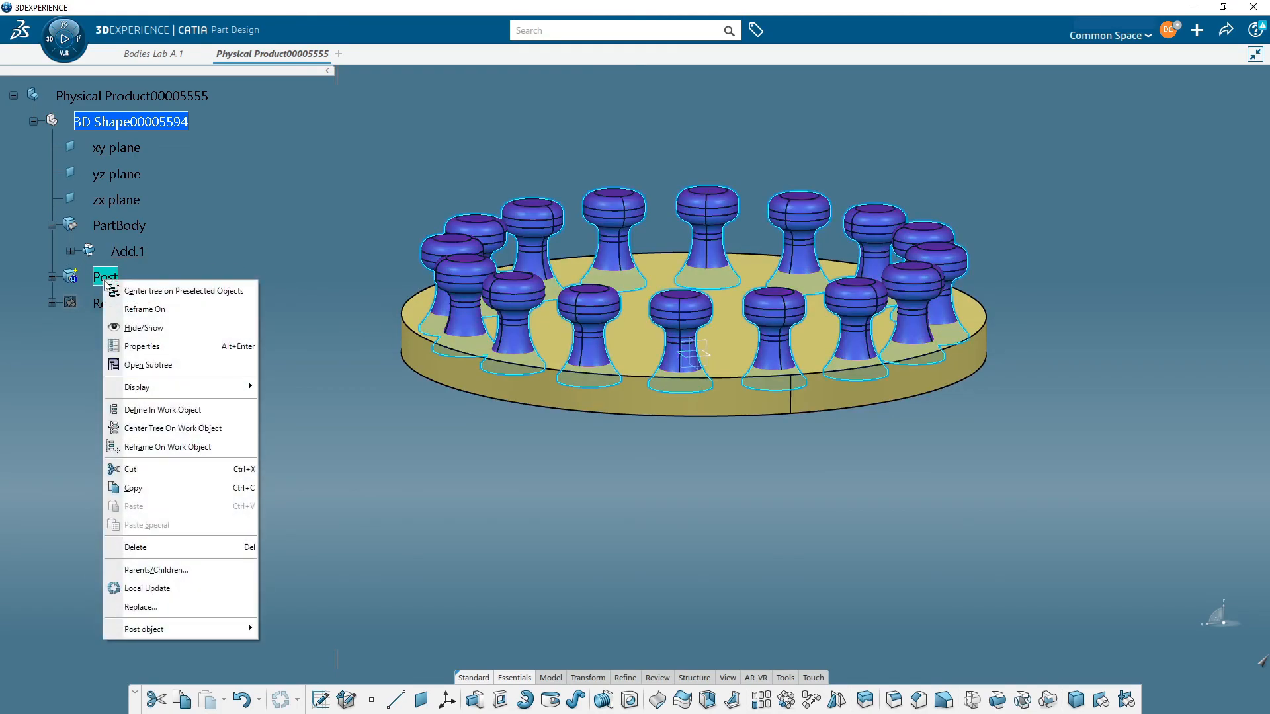
pyautogui.moveTo(192, 633)
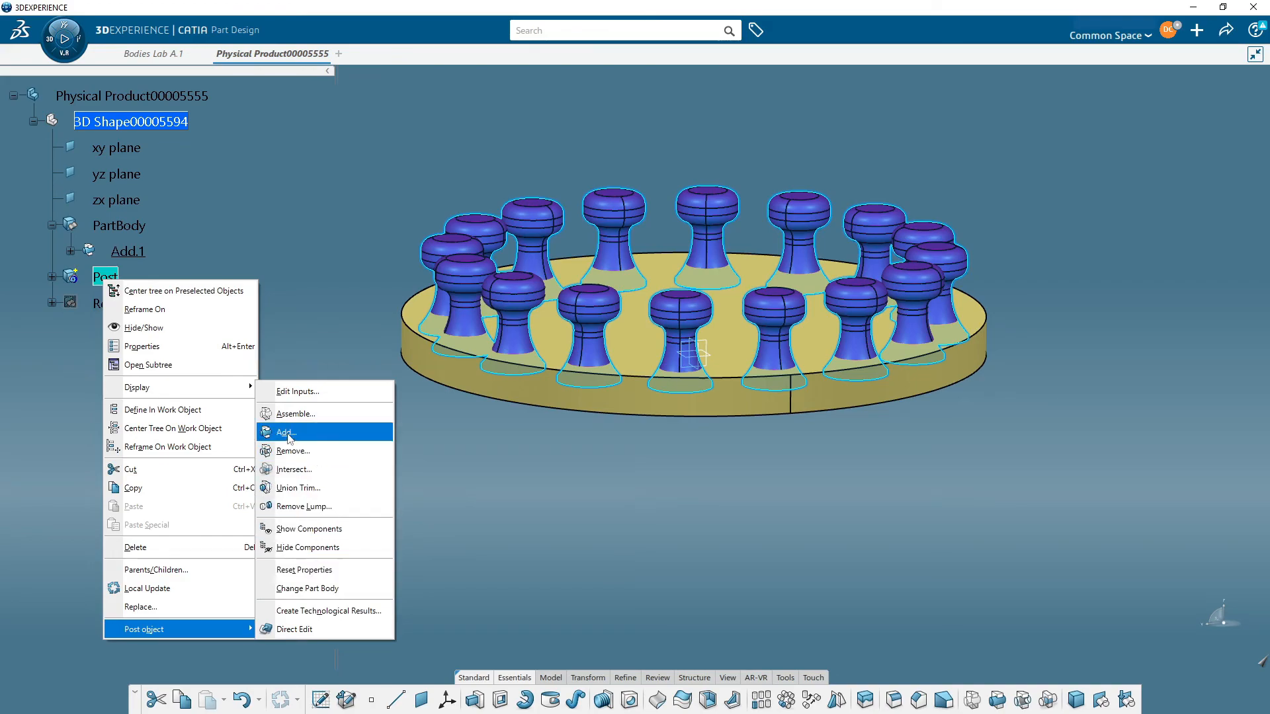
pyautogui.click(286, 434)
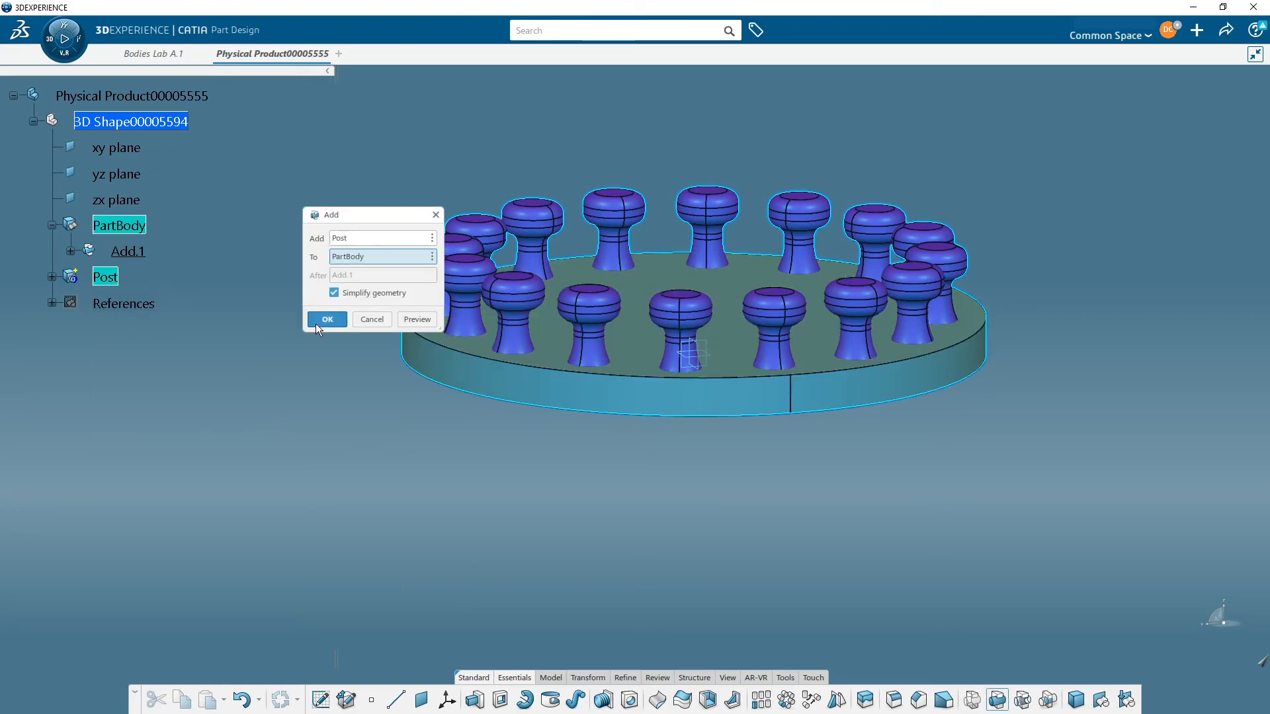
pyautogui.click(328, 320)
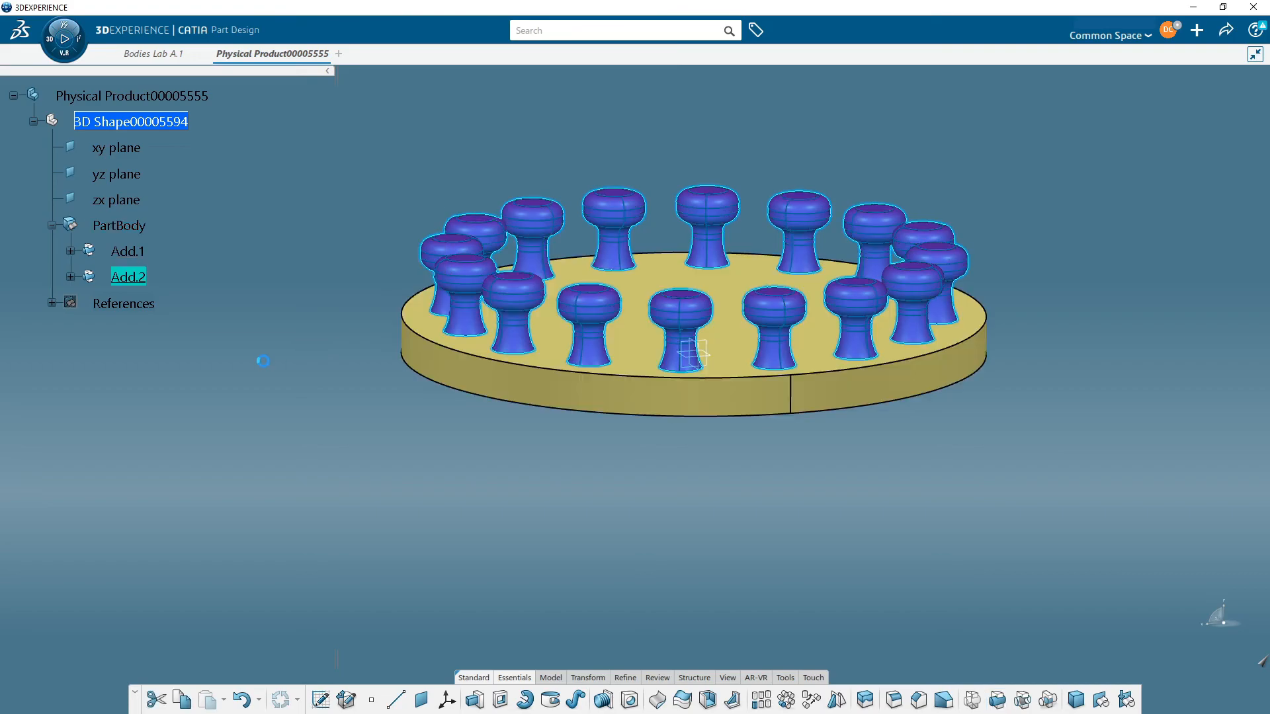
# Step: Fillet the bottom edge where one front post meets the disc in the PartBody, using the preset radius
pyautogui.moveTo(502, 426); pyautogui.dragTo(657, 323, button='middle')
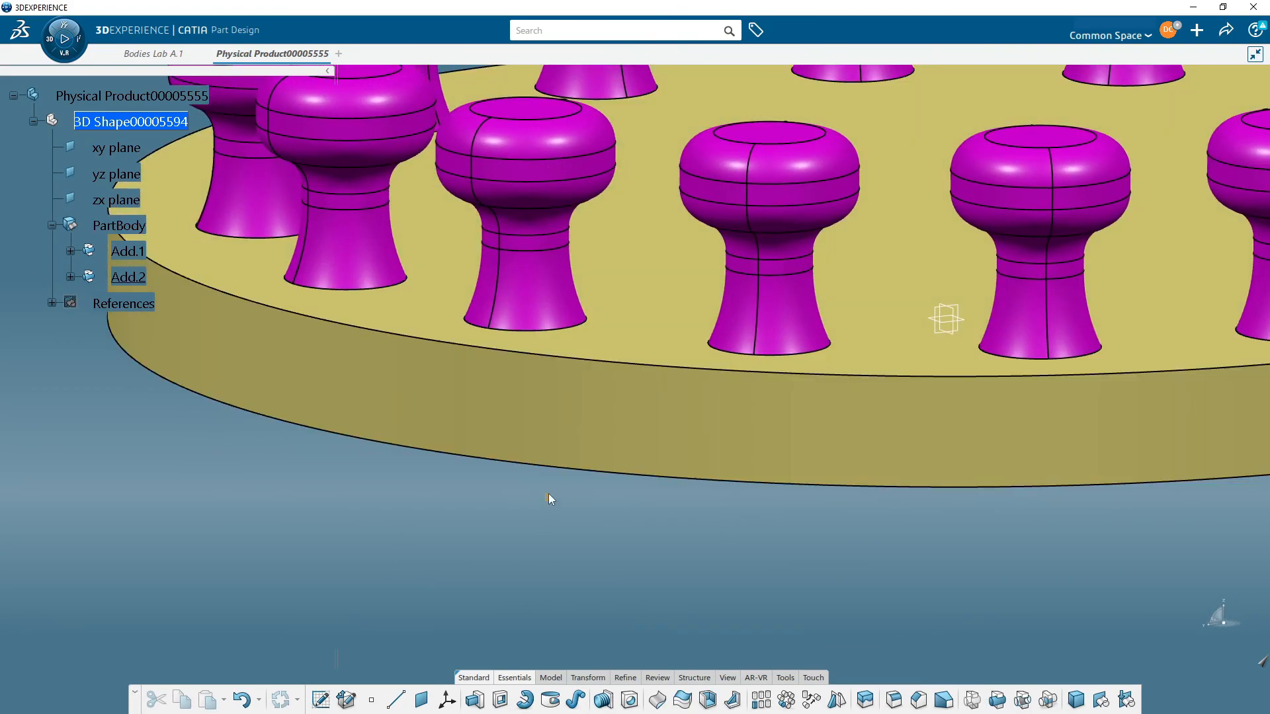
pyautogui.moveTo(565, 514); pyautogui.dragTo(616, 490, button='middle')
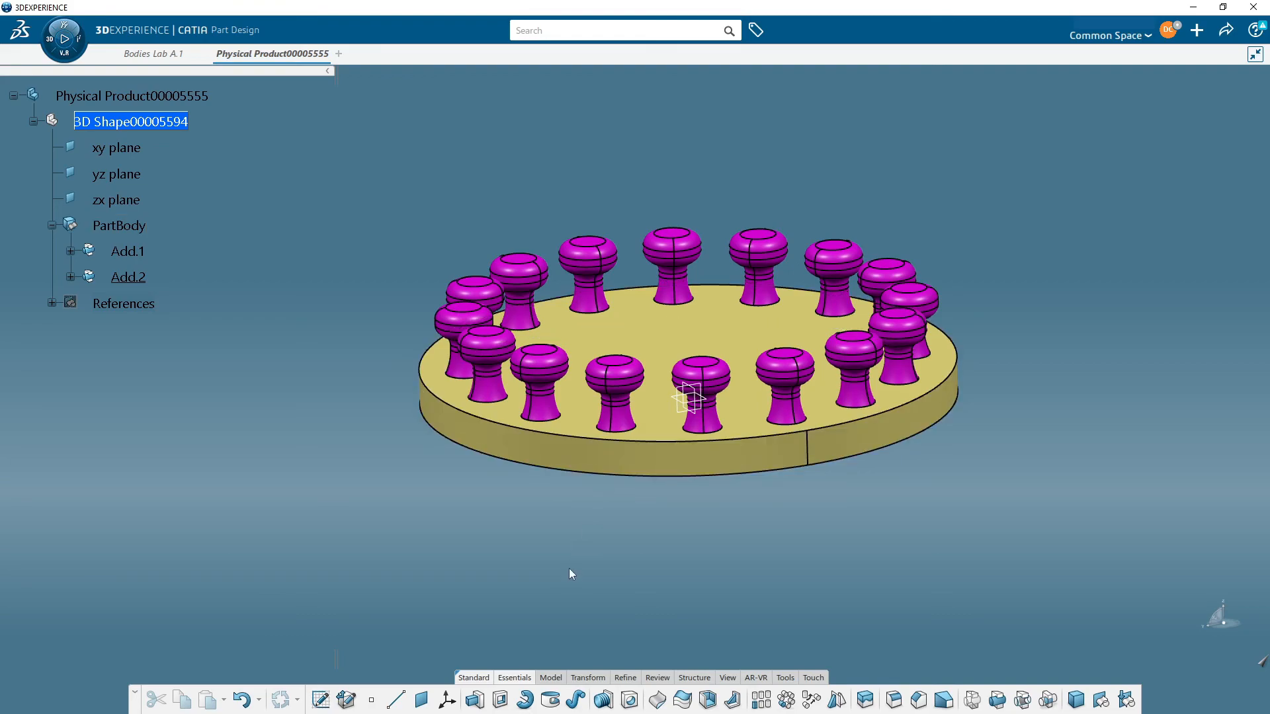
pyautogui.moveTo(569, 518); pyautogui.dragTo(627, 518, button='middle')
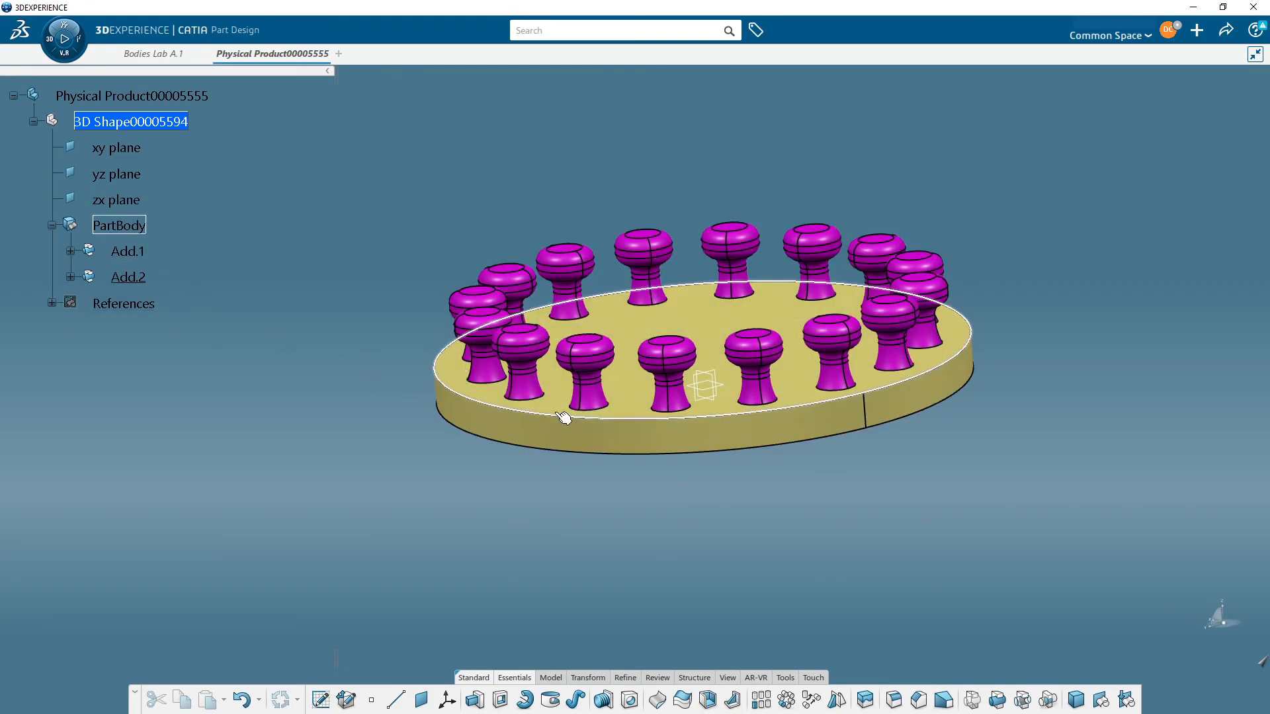
pyautogui.moveTo(600, 450); pyautogui.dragTo(597, 382, button='middle')
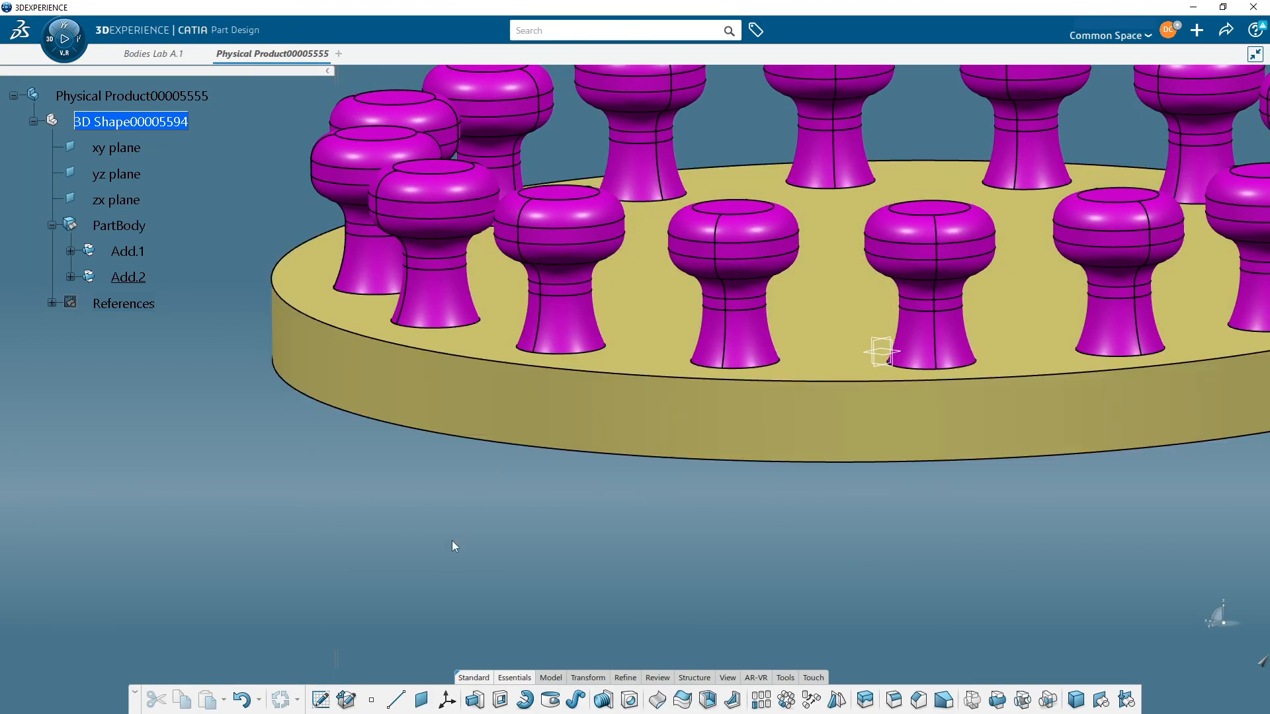
pyautogui.moveTo(556, 530); pyautogui.dragTo(623, 488, button='middle')
pyautogui.click(623, 488)
pyautogui.click(502, 573)
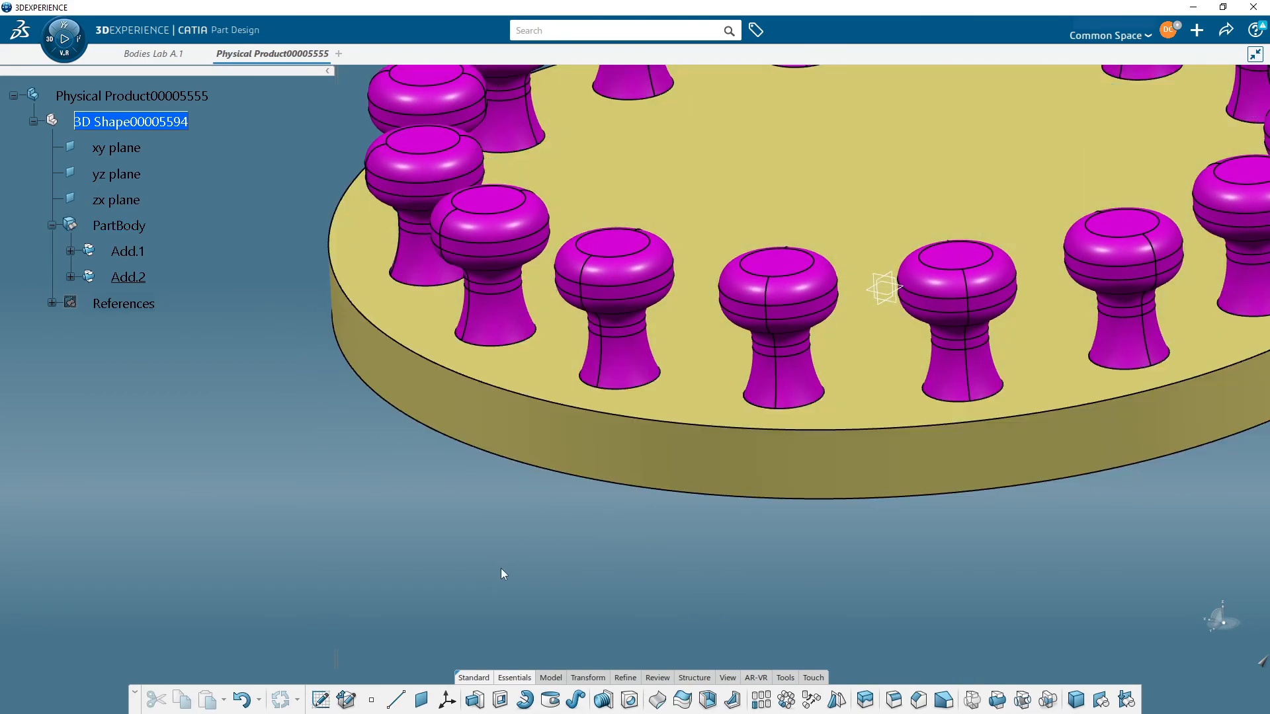
pyautogui.click(893, 699)
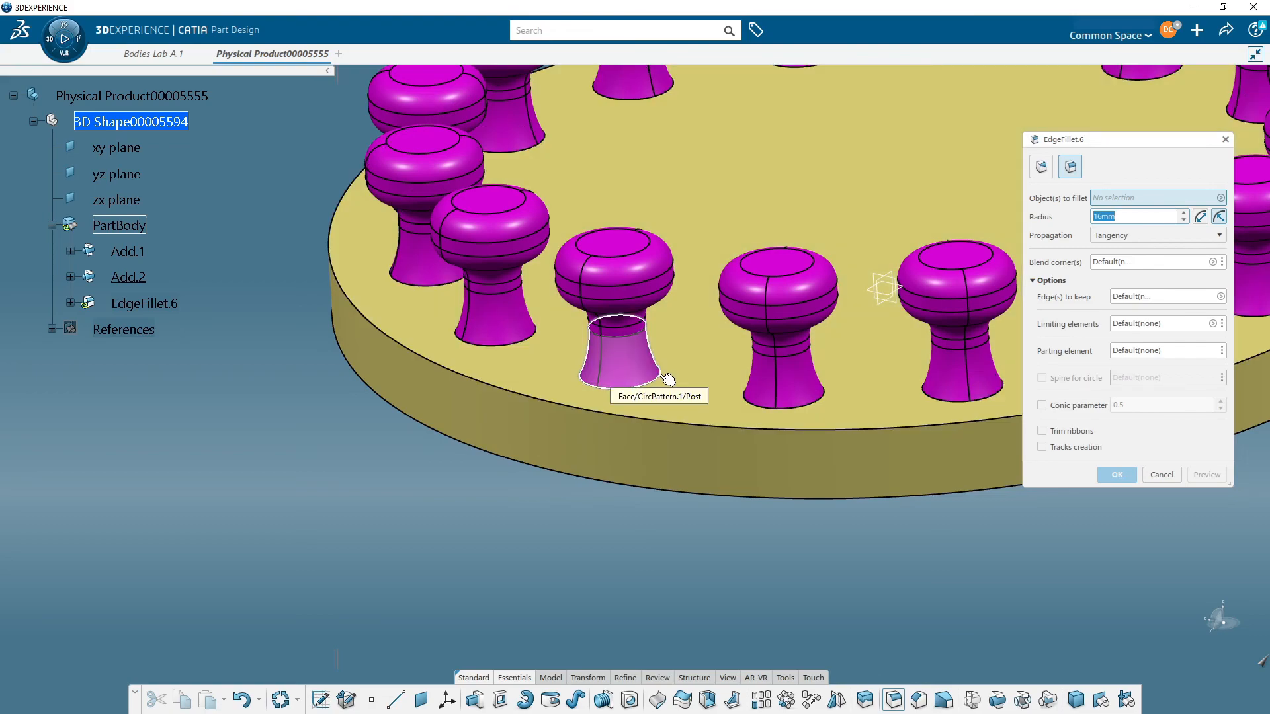
pyautogui.scroll(8, 660, 385)
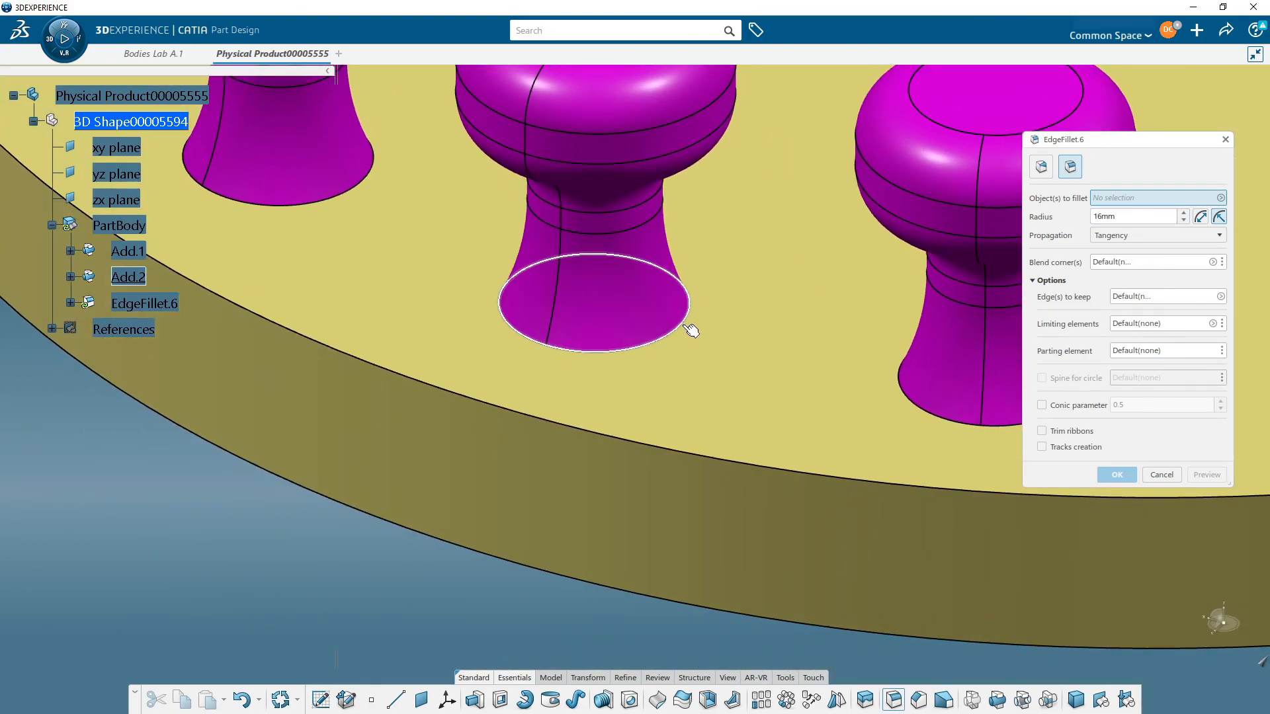
pyautogui.click(688, 327)
pyautogui.press('Return')
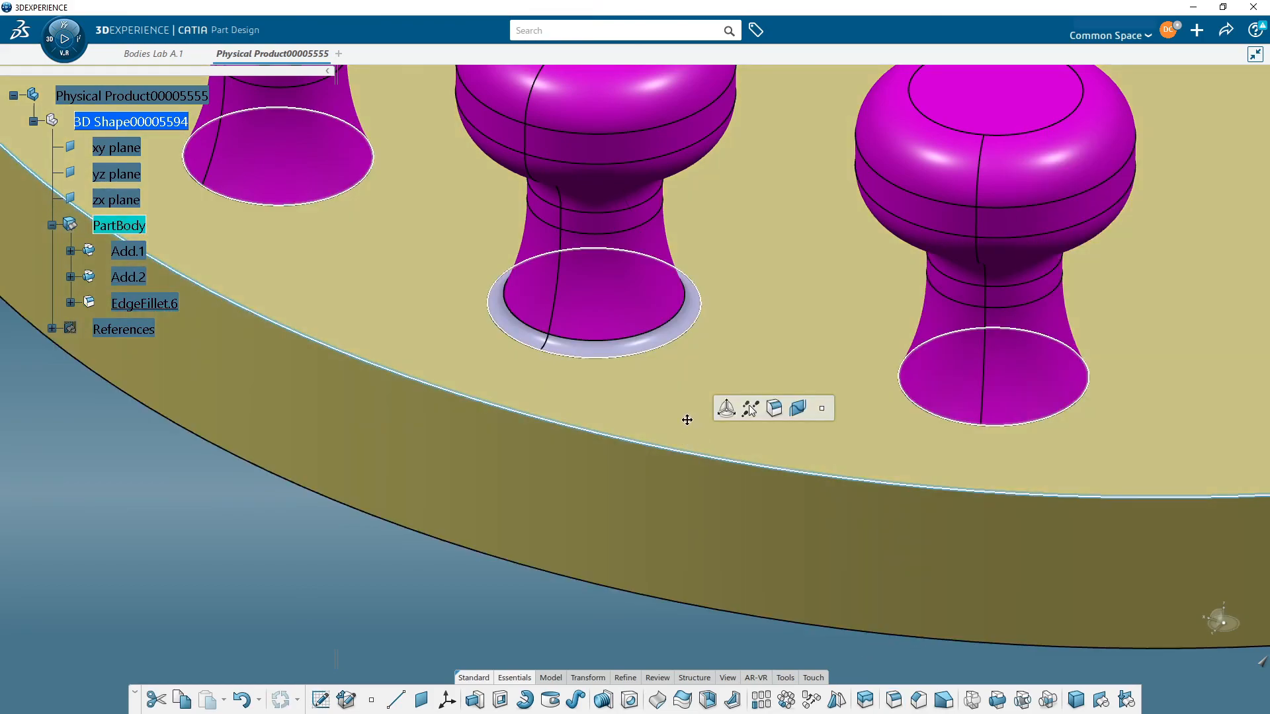
# Step: Inspect the filleted joint between the post and disc and the complete combined part
pyautogui.moveTo(687, 420); pyautogui.dragTo(714, 473, button='middle')
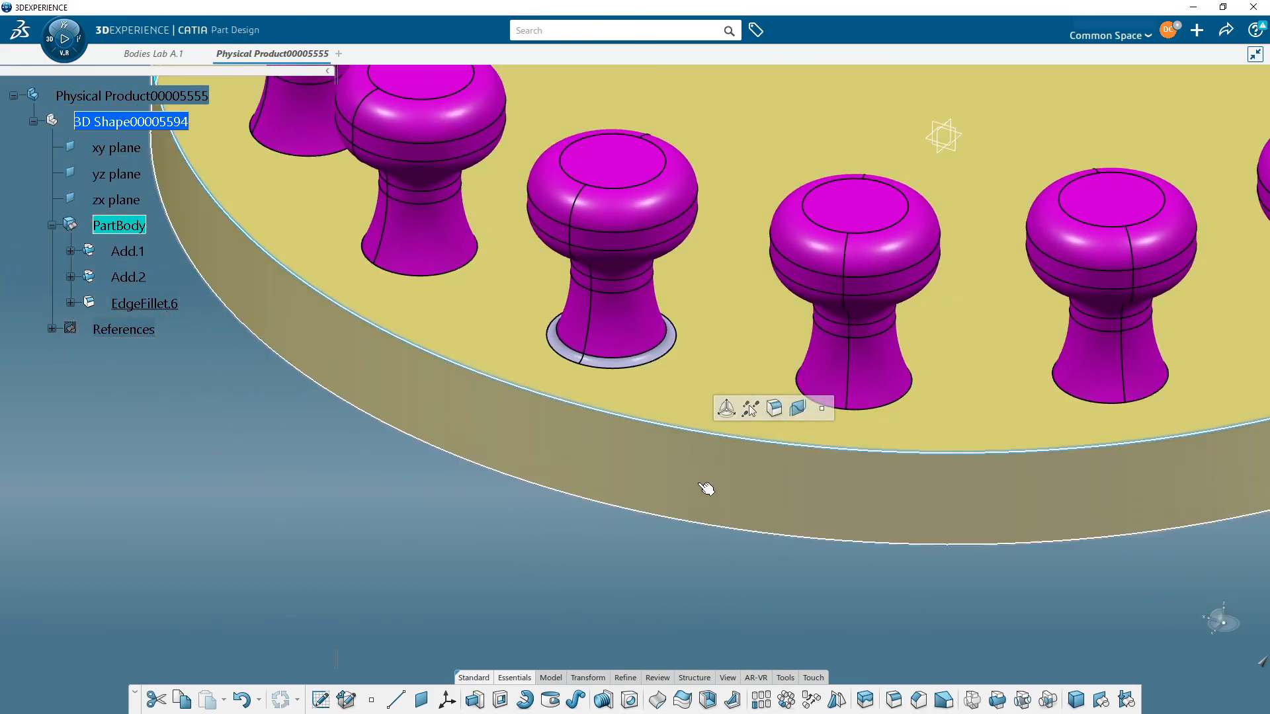
pyautogui.click(637, 574)
pyautogui.moveTo(638, 574); pyautogui.dragTo(640, 524, button='middle')
pyautogui.moveTo(575, 389); pyautogui.dragTo(527, 386, button='middle')
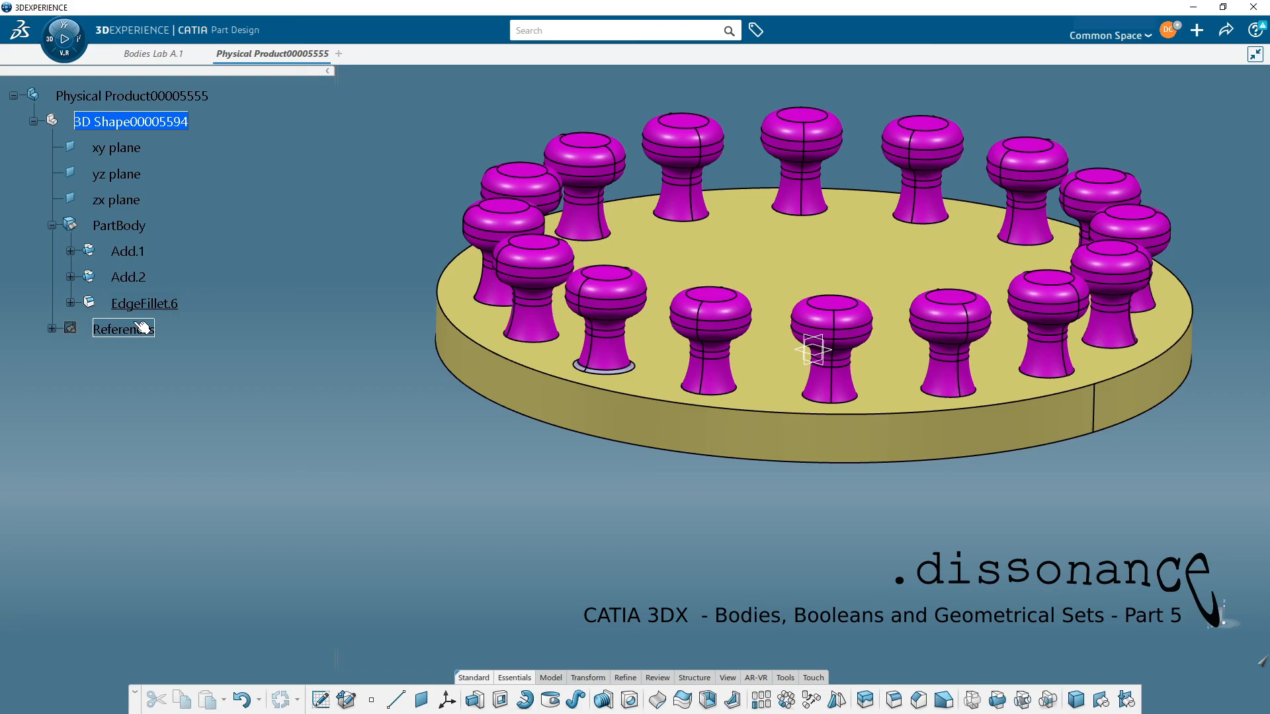
pyautogui.scroll(5, 648, 389)
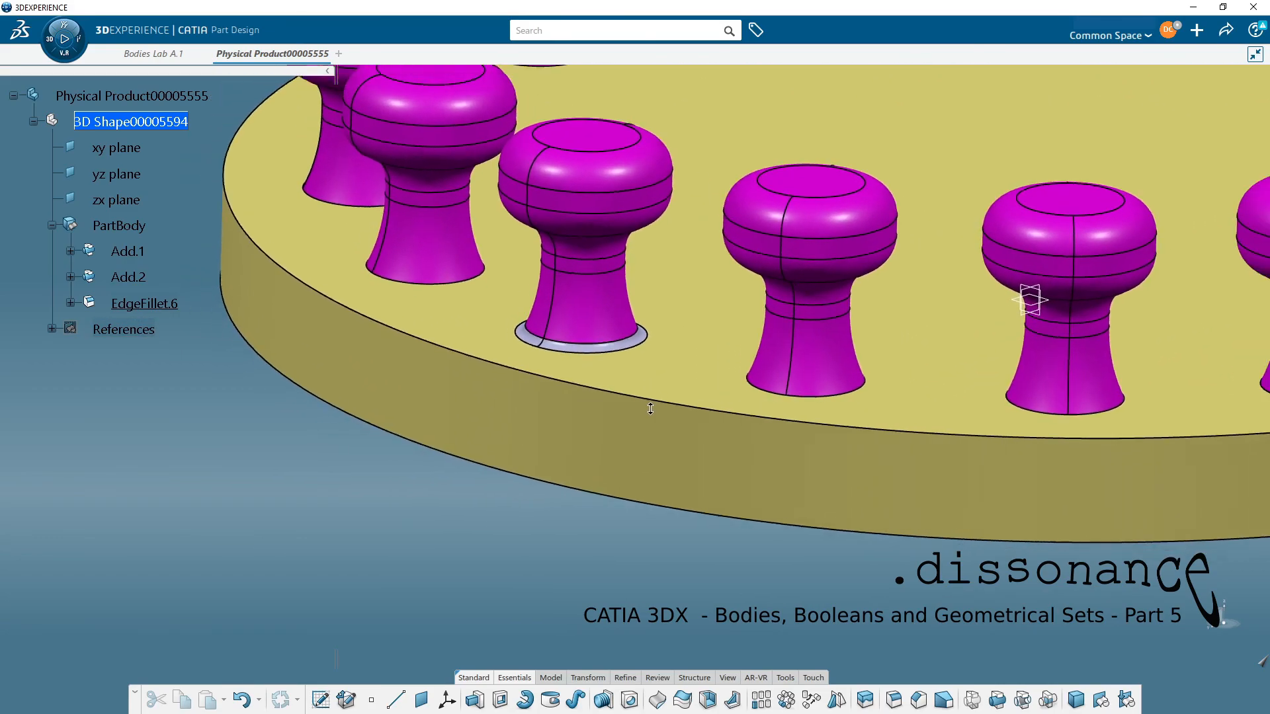
pyautogui.scroll(-6, 647, 388)
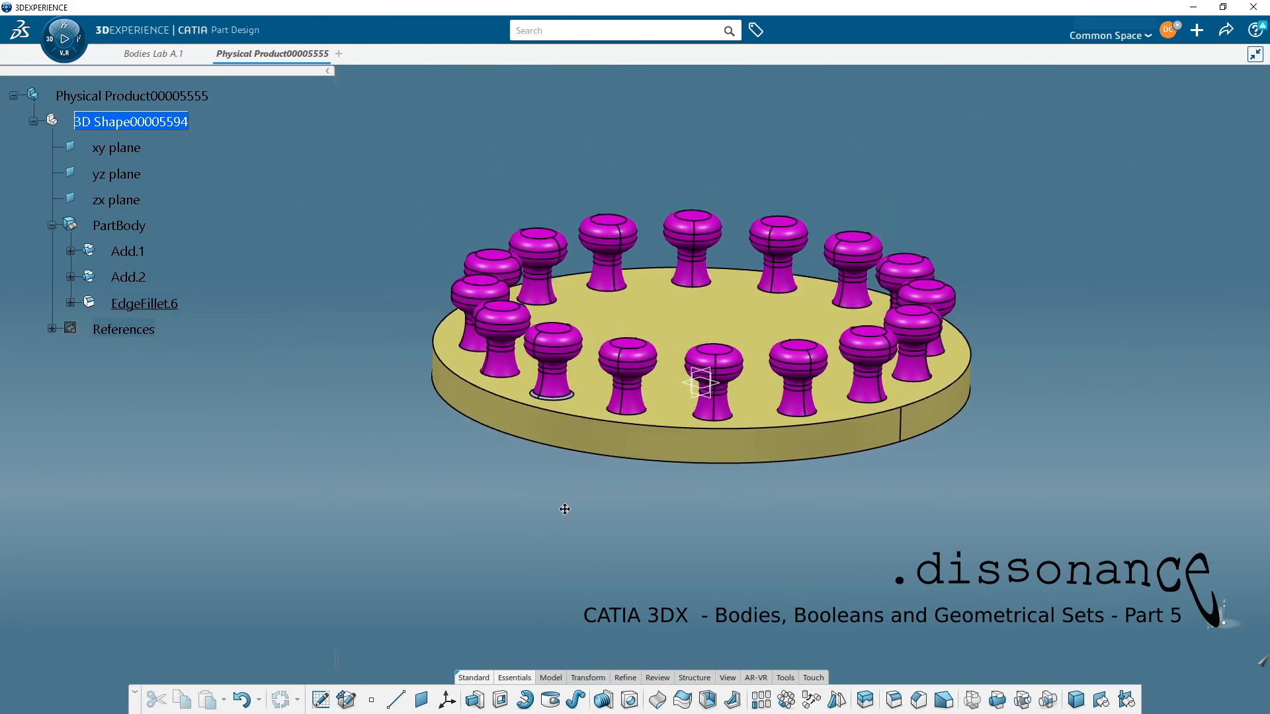
pyautogui.moveTo(552, 481); pyautogui.dragTo(611, 492, button='middle')
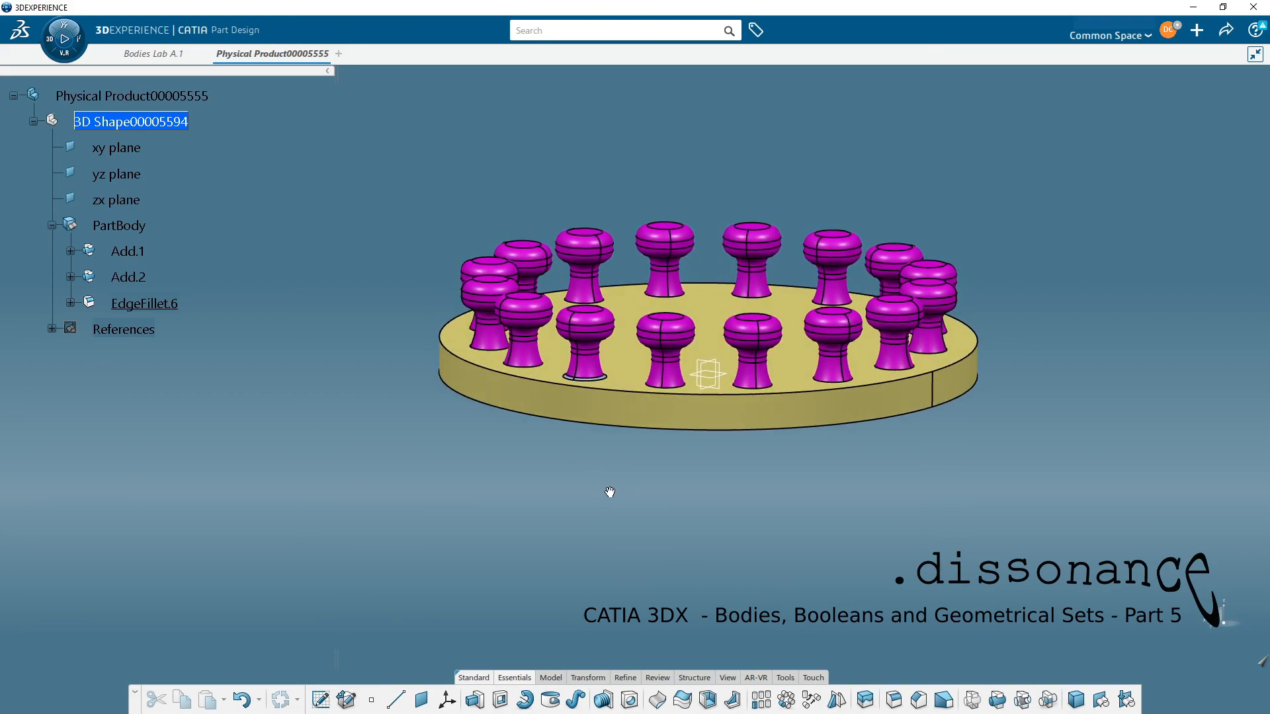